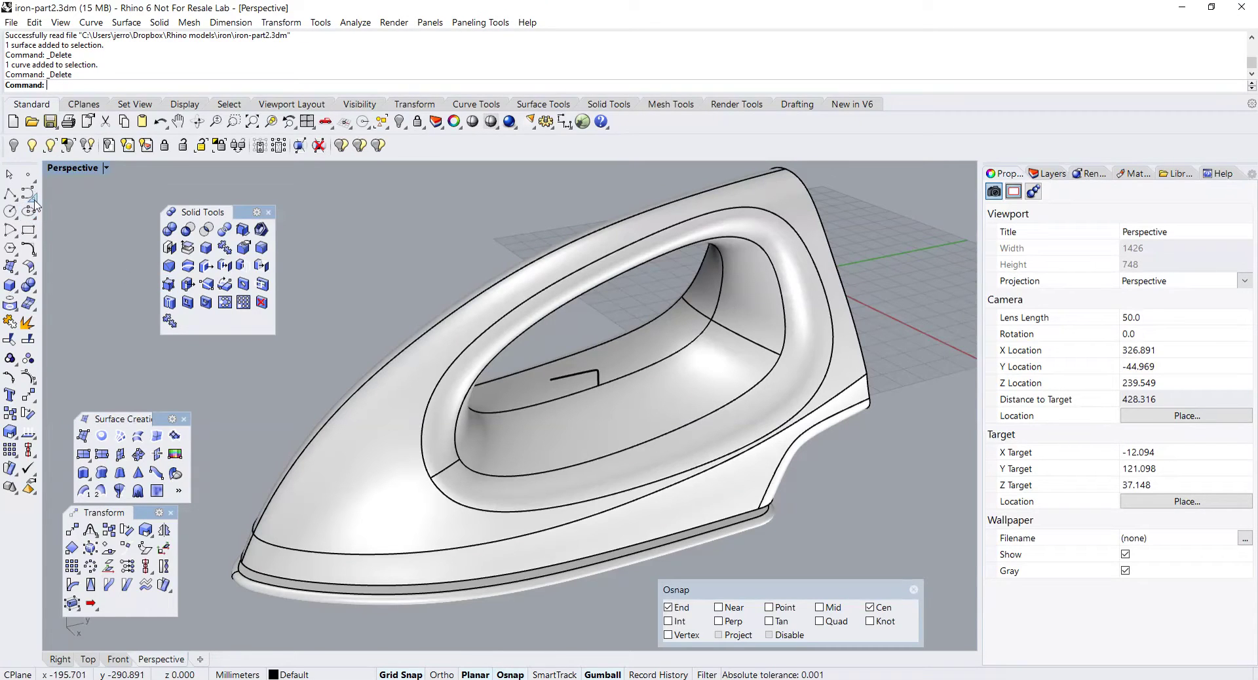
- Revolve the profile curve a full 360° around a vertical axis in the Right view
{"action": "double_click", "coordinate": [55, 169]}
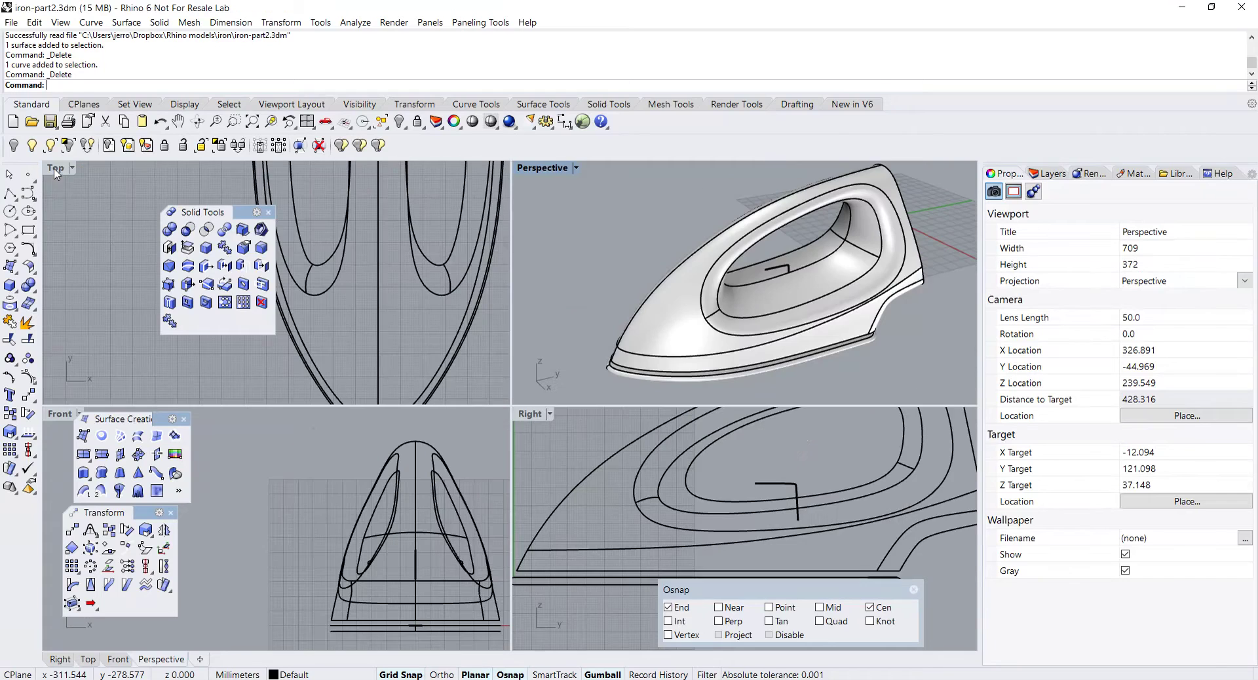
{"action": "double_click", "coordinate": [532, 414]}
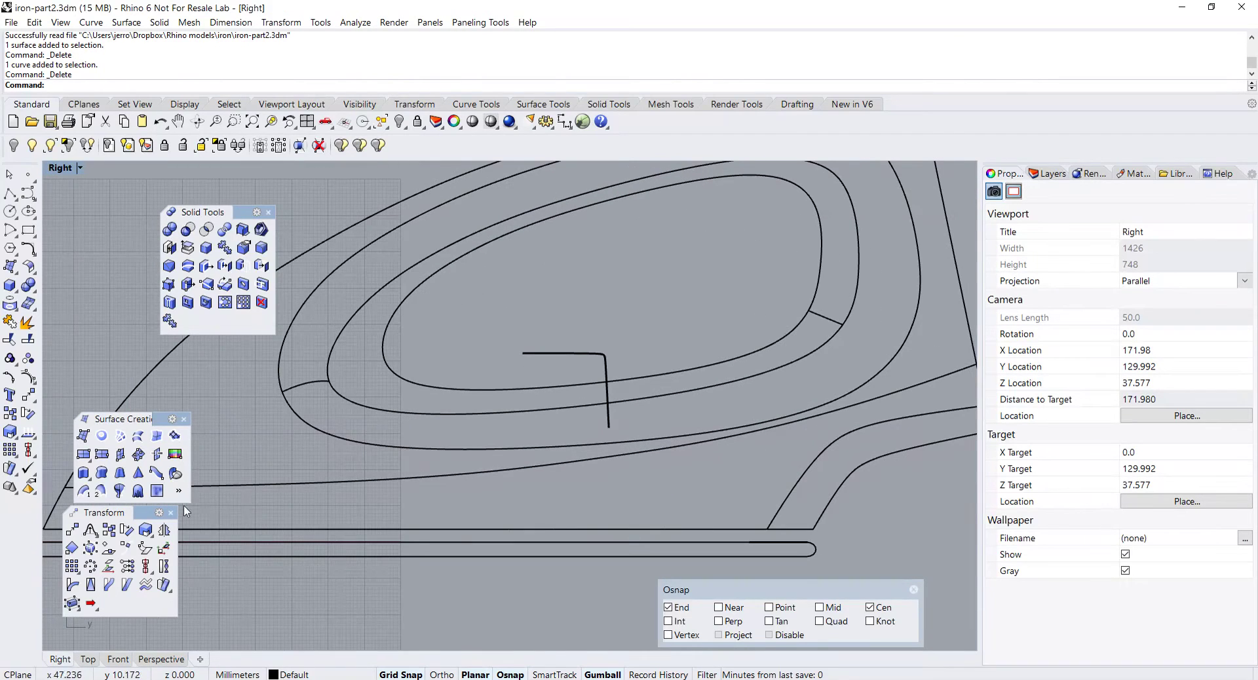
{"action": "left_click", "coordinate": [118, 491]}
{"action": "left_click", "coordinate": [524, 353]}
{"action": "key", "text": "Return"}
{"action": "left_click", "coordinate": [523, 354]}
{"action": "left_click", "coordinate": [527, 518]}
{"action": "key", "text": "Return"}
{"action": "key", "text": "Return"}
- Isolate the revolved surface and cap its open end with a planar surface
{"action": "left_click", "coordinate": [504, 364]}
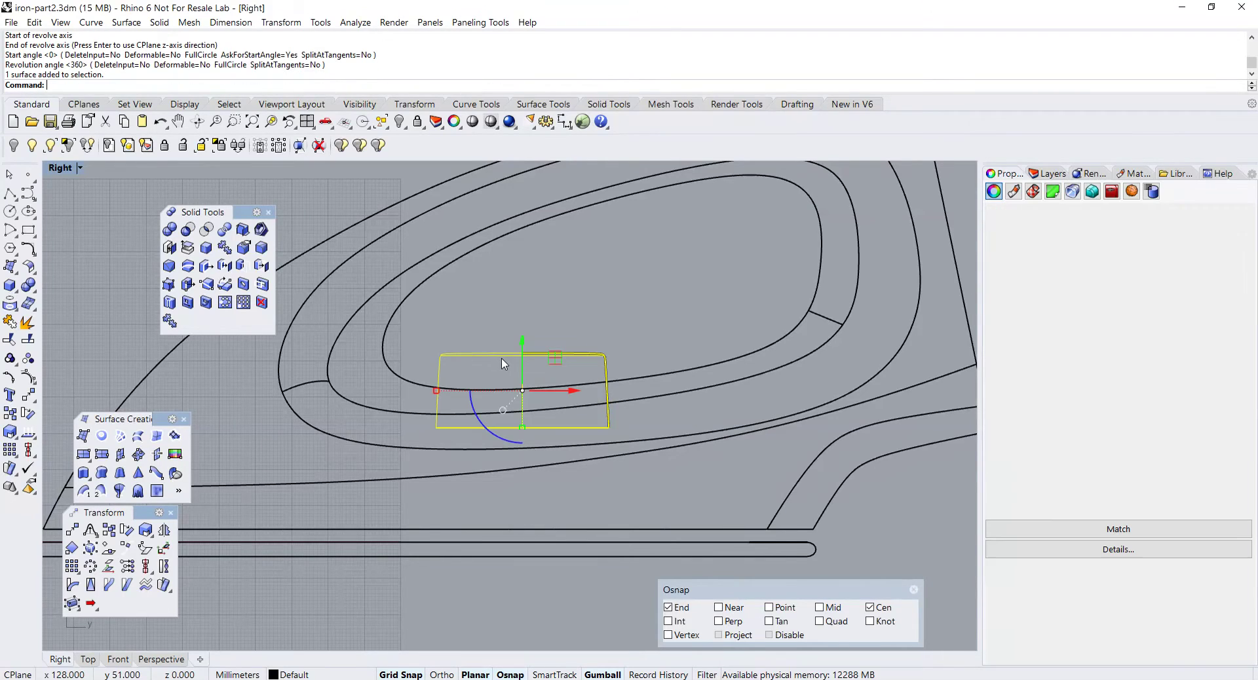
{"action": "left_click", "coordinate": [70, 145]}
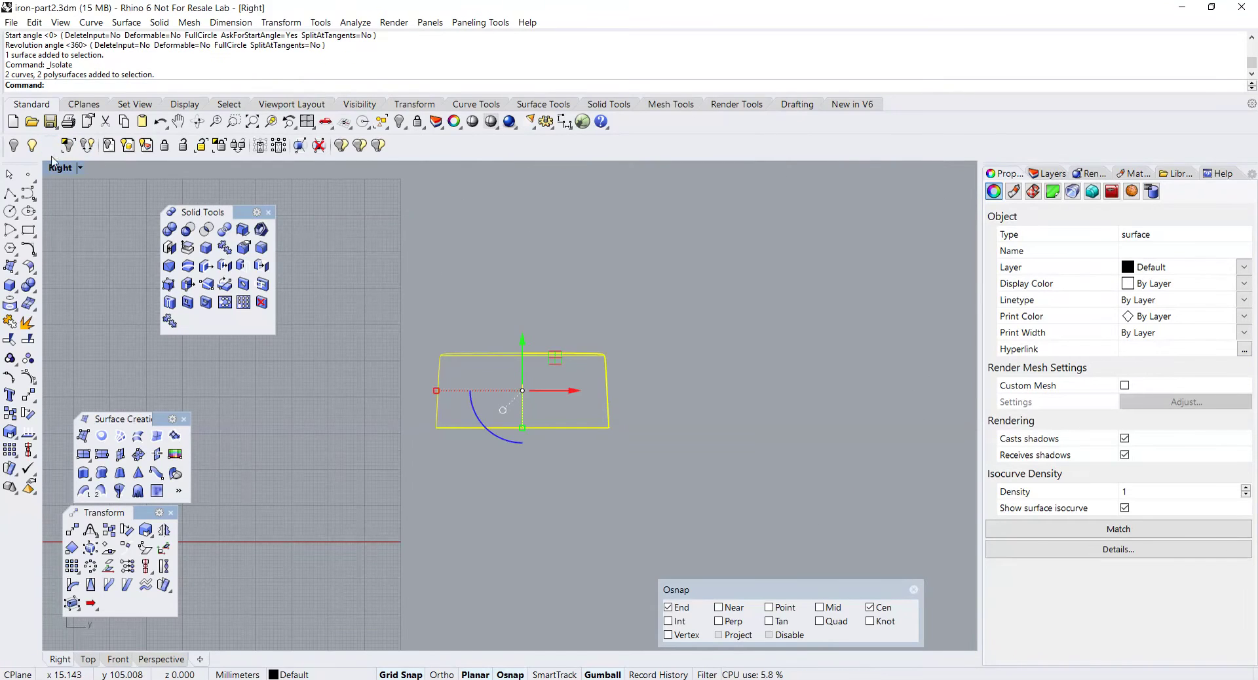
{"action": "double_click", "coordinate": [61, 168]}
{"action": "right_click_drag", "start_coordinate": [641, 300], "coordinate": [702, 331]}
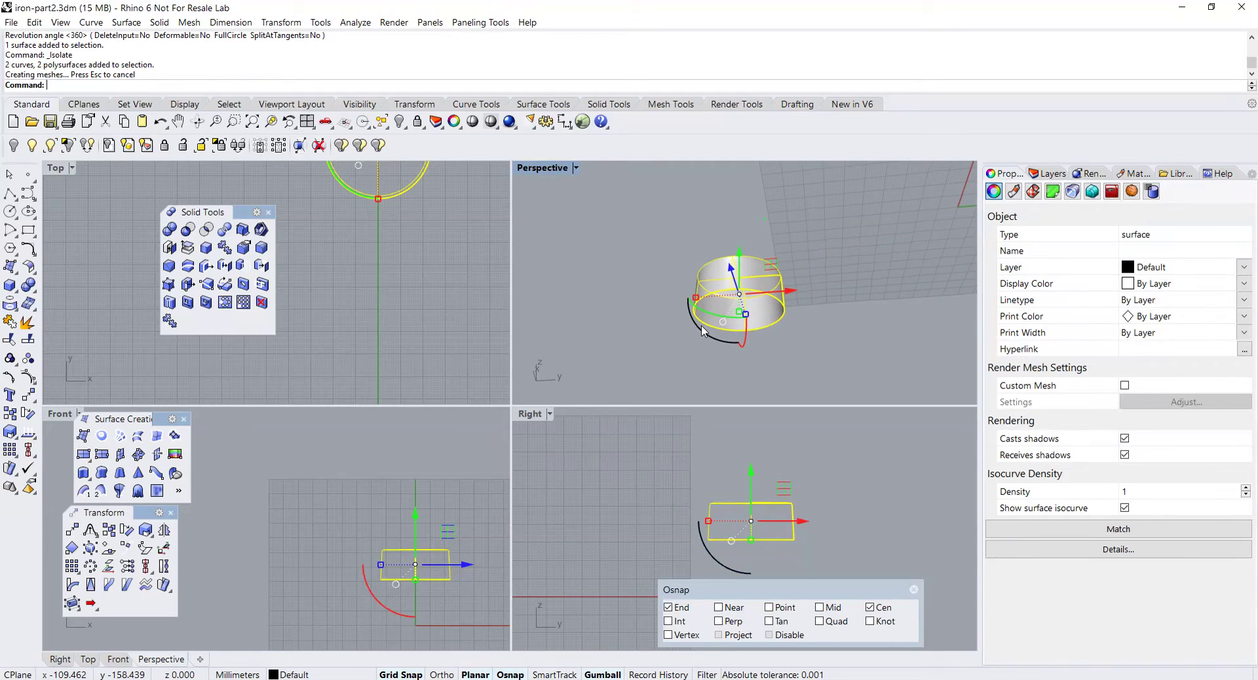
{"action": "key", "text": "Escape"}
{"action": "scroll", "coordinate": [698, 300], "scroll_direction": "up", "scroll_amount": 5}
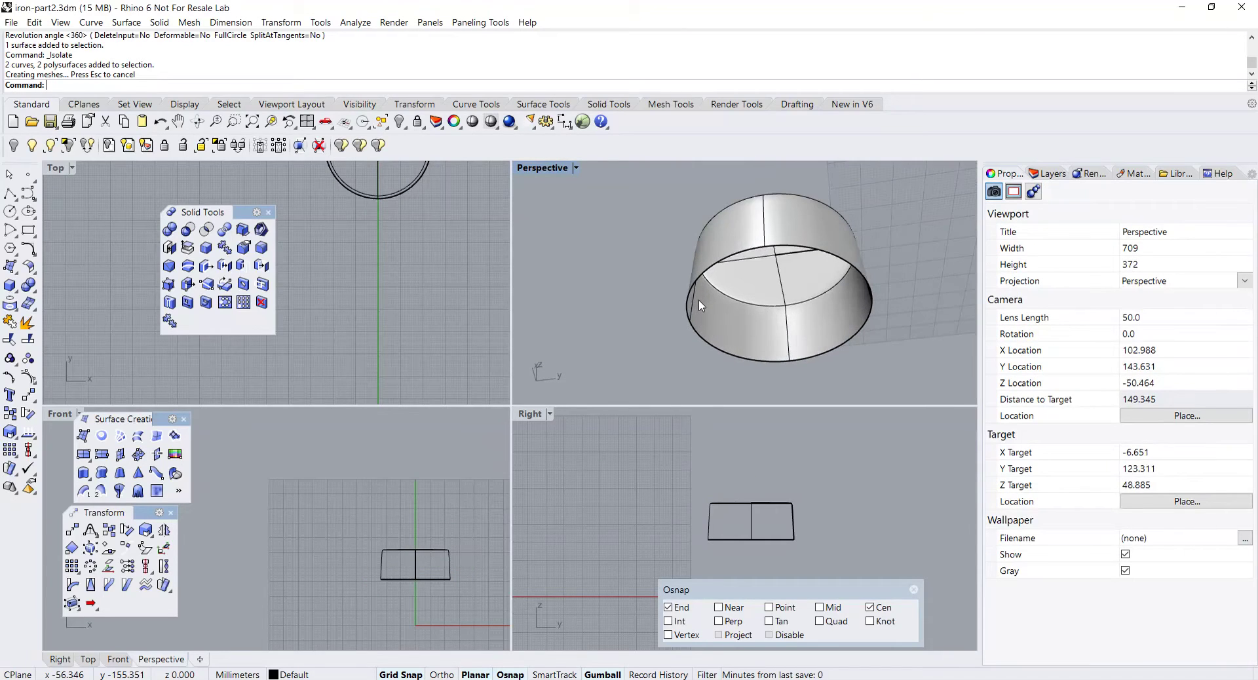
{"action": "left_click", "coordinate": [101, 436]}
{"action": "left_click", "coordinate": [695, 283]}
{"action": "right_click", "coordinate": [698, 290]}
{"action": "right_click_drag", "start_coordinate": [702, 295], "coordinate": [724, 301]}
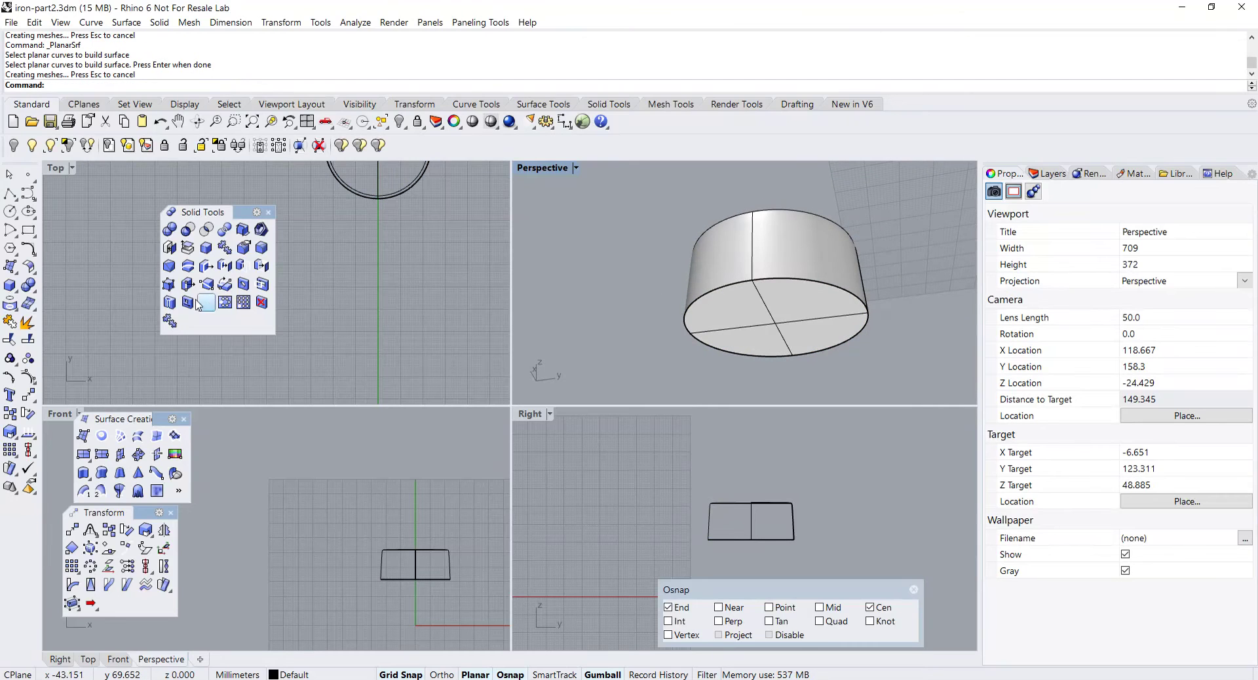
- Join the cylinder wall and cap into one closed solid, then show the hidden iron objects
{"action": "left_click", "coordinate": [10, 322]}
{"action": "left_click", "coordinate": [787, 294]}
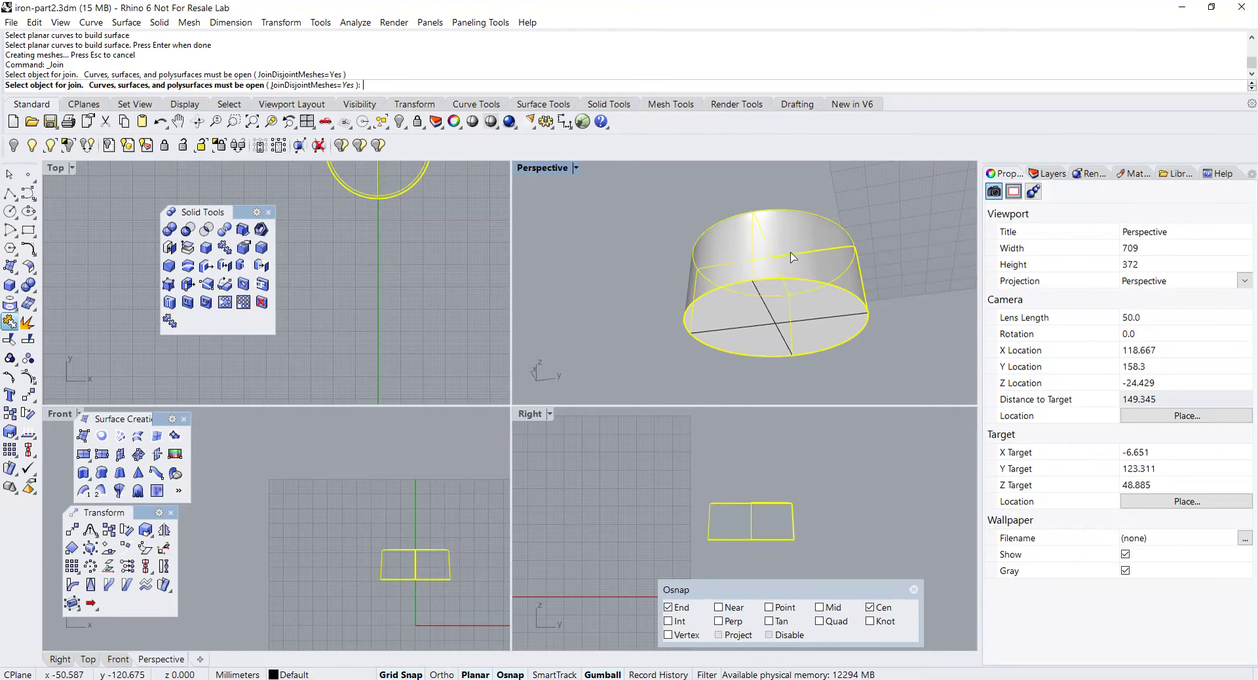
{"action": "right_click", "coordinate": [787, 296]}
{"action": "right_click", "coordinate": [787, 296]}
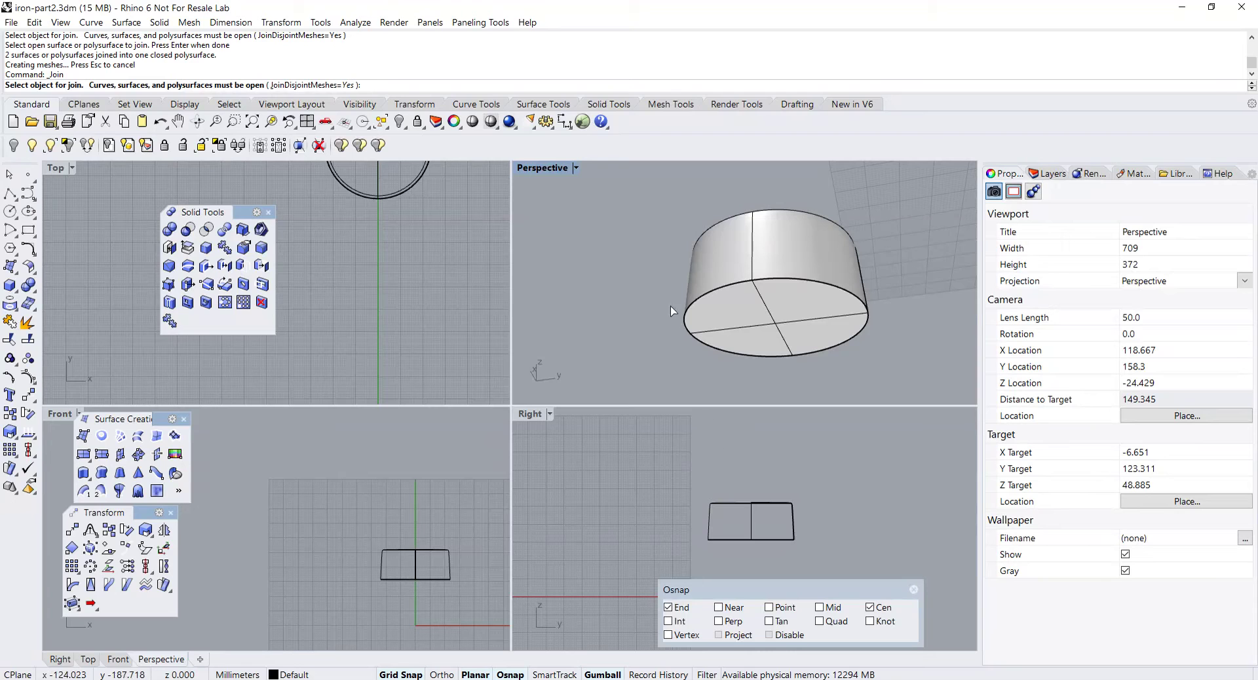
{"action": "left_click", "coordinate": [31, 145]}
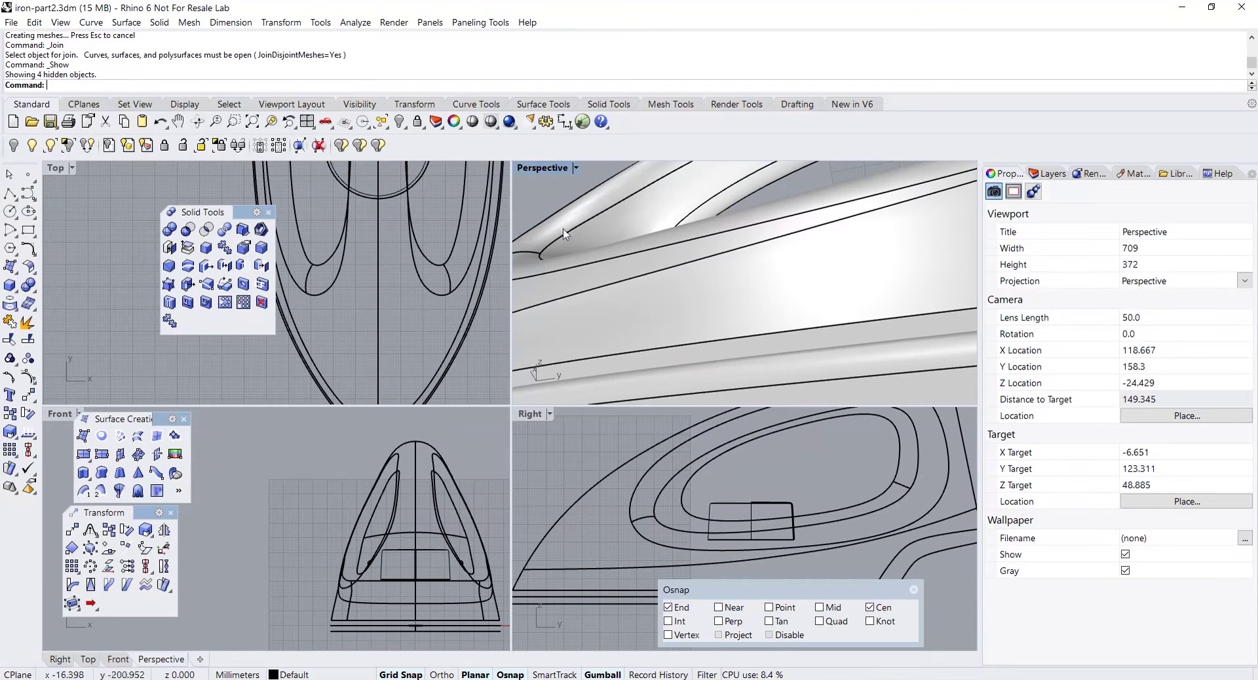
- Draw a horizontal line across the cylinder in the maximized Right view
{"action": "double_click", "coordinate": [535, 172]}
{"action": "right_click_drag", "start_coordinate": [536, 196], "coordinate": [591, 349]}
{"action": "scroll", "coordinate": [602, 346], "scroll_direction": "up", "scroll_amount": 3}
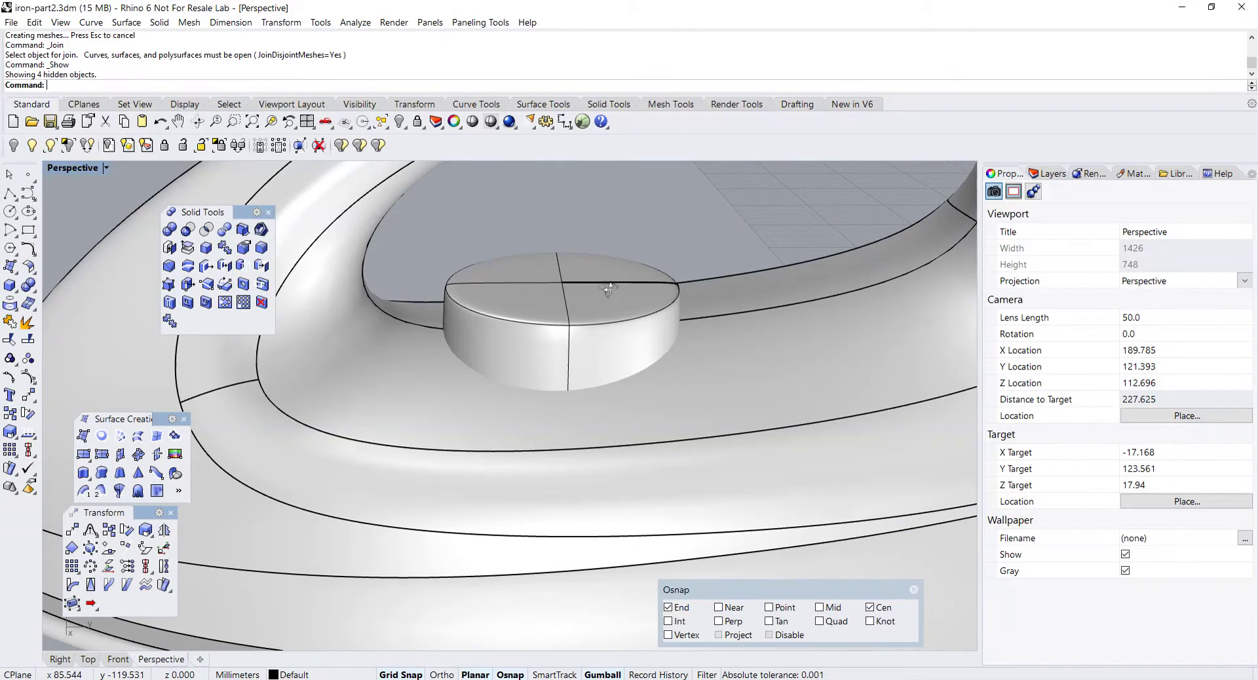
{"action": "right_click_drag", "start_coordinate": [608, 289], "coordinate": [623, 255]}
{"action": "double_click", "coordinate": [76, 169]}
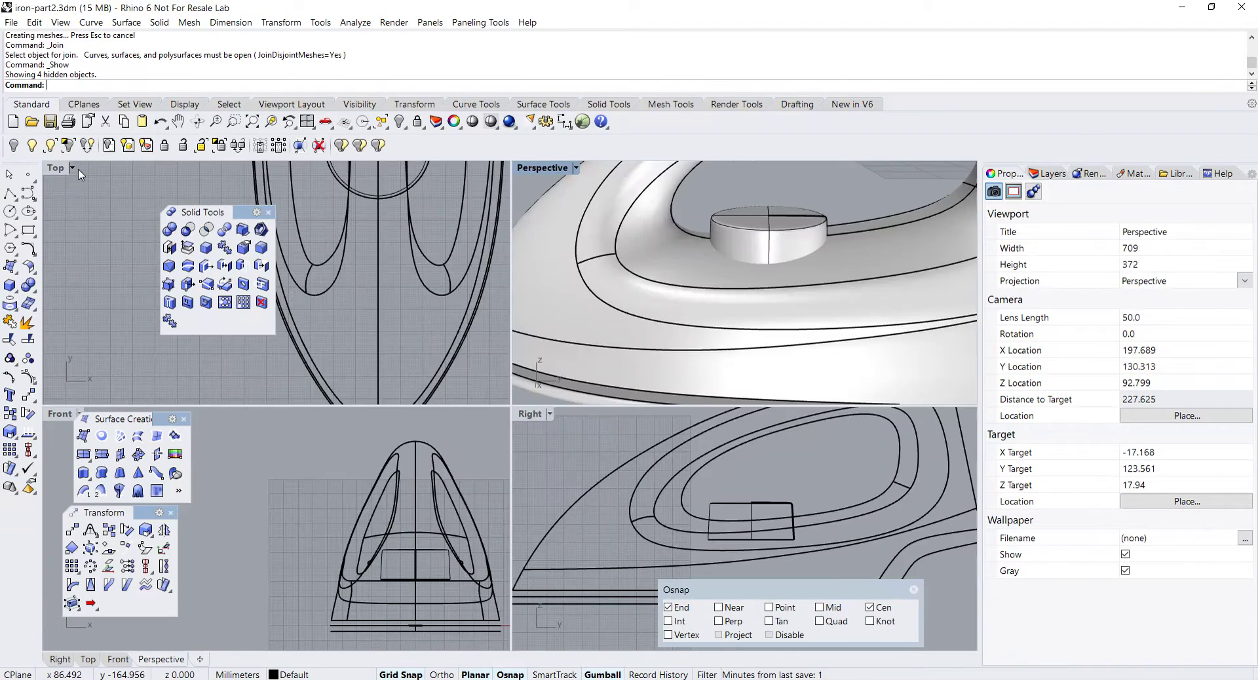
{"action": "double_click", "coordinate": [539, 415]}
{"action": "scroll", "coordinate": [544, 406], "scroll_direction": "up", "scroll_amount": 5}
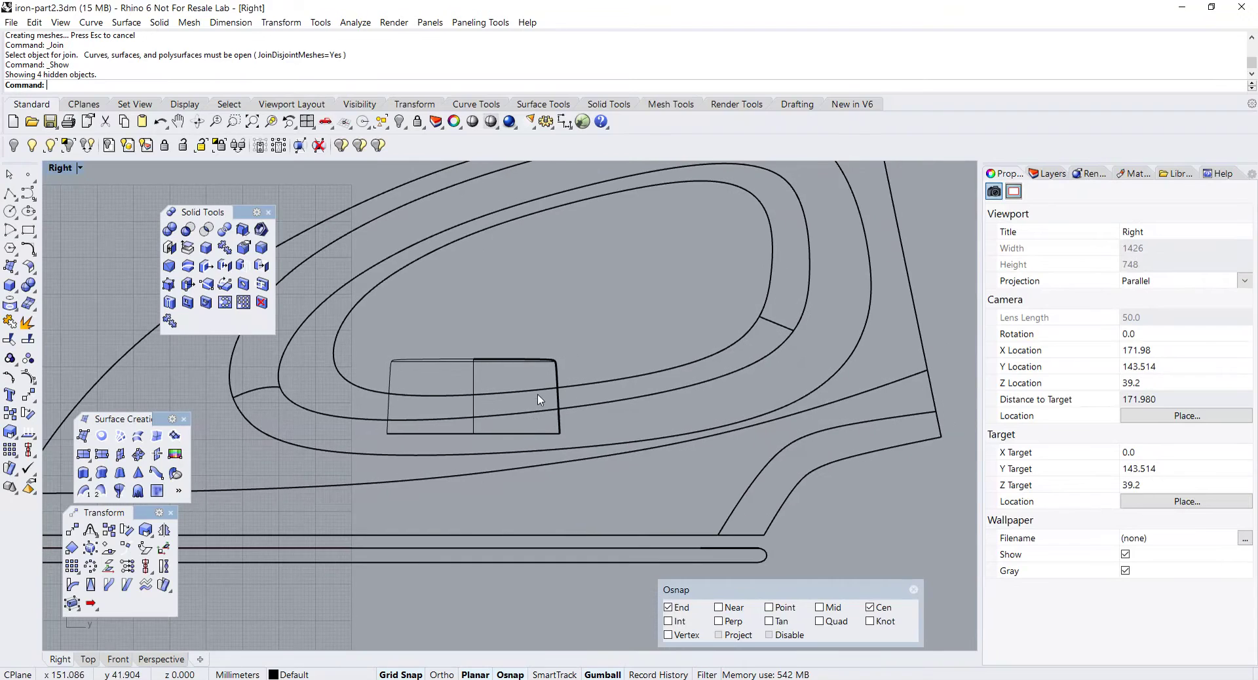
{"action": "left_click", "coordinate": [28, 194]}
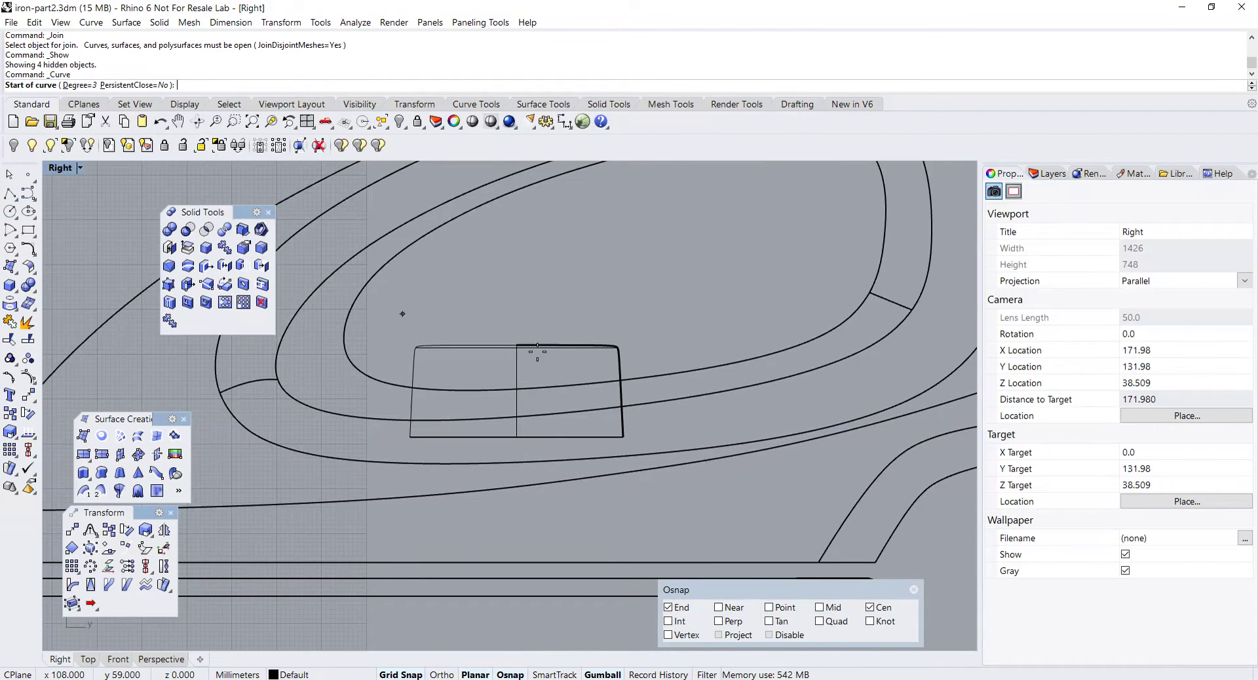
{"action": "scroll", "coordinate": [640, 364], "scroll_direction": "up", "scroll_amount": 2}
{"action": "left_click", "coordinate": [639, 360]}
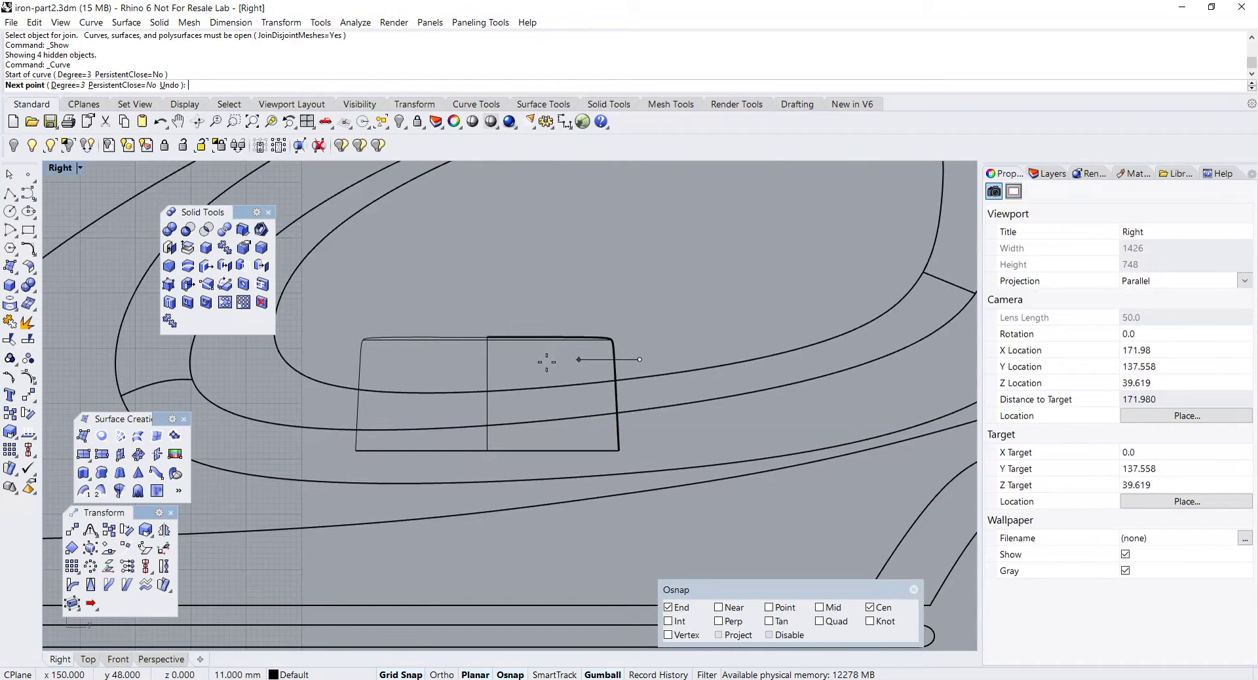
{"action": "left_click", "coordinate": [335, 359]}
{"action": "key", "text": "Return"}
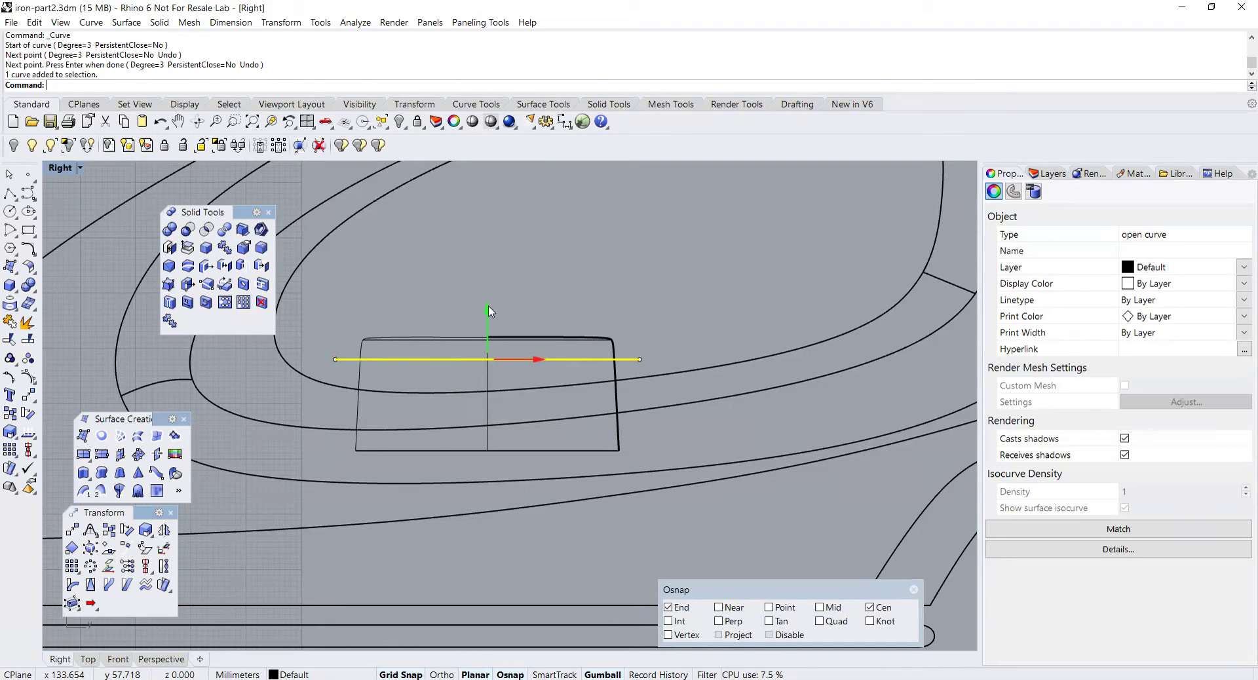
- Move the line down by 0.7 with the gumball's vertical arrow
{"action": "left_click_drag", "start_coordinate": [489, 312], "coordinate": [488, 318]}
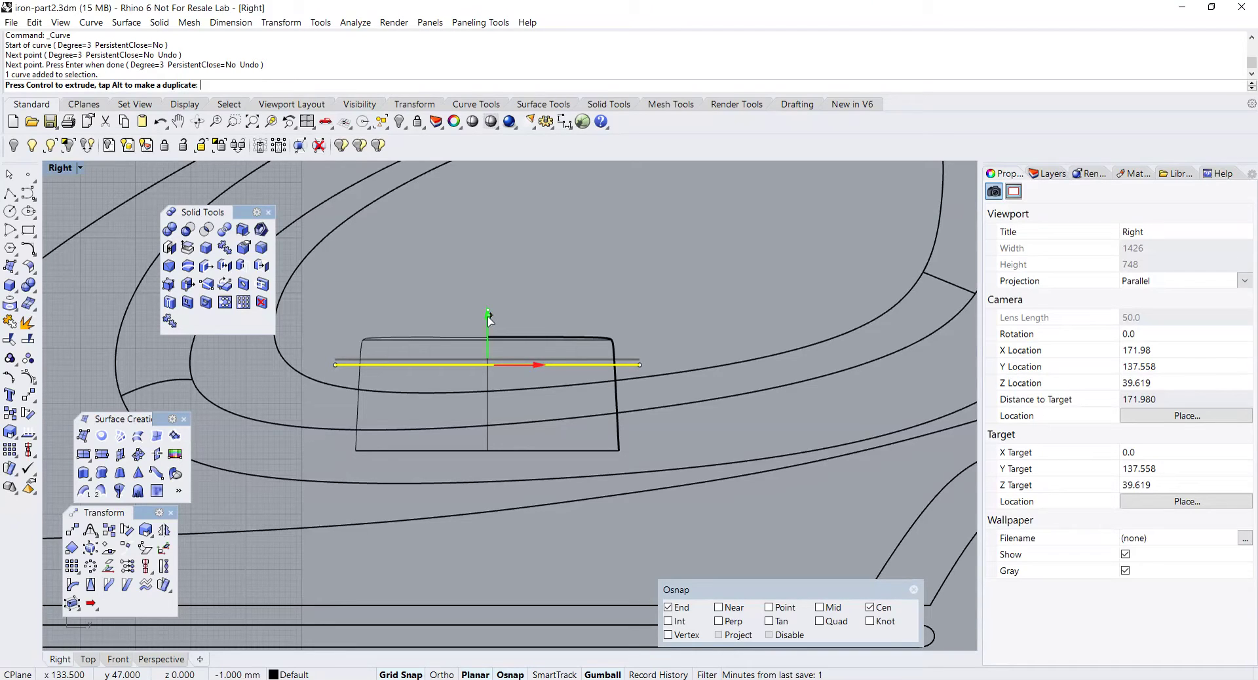
{"action": "left_click_drag", "start_coordinate": [489, 317], "coordinate": [488, 317]}
{"action": "left_click", "coordinate": [679, 303]}
{"action": "right_click_drag", "start_coordinate": [682, 300], "coordinate": [714, 261]}
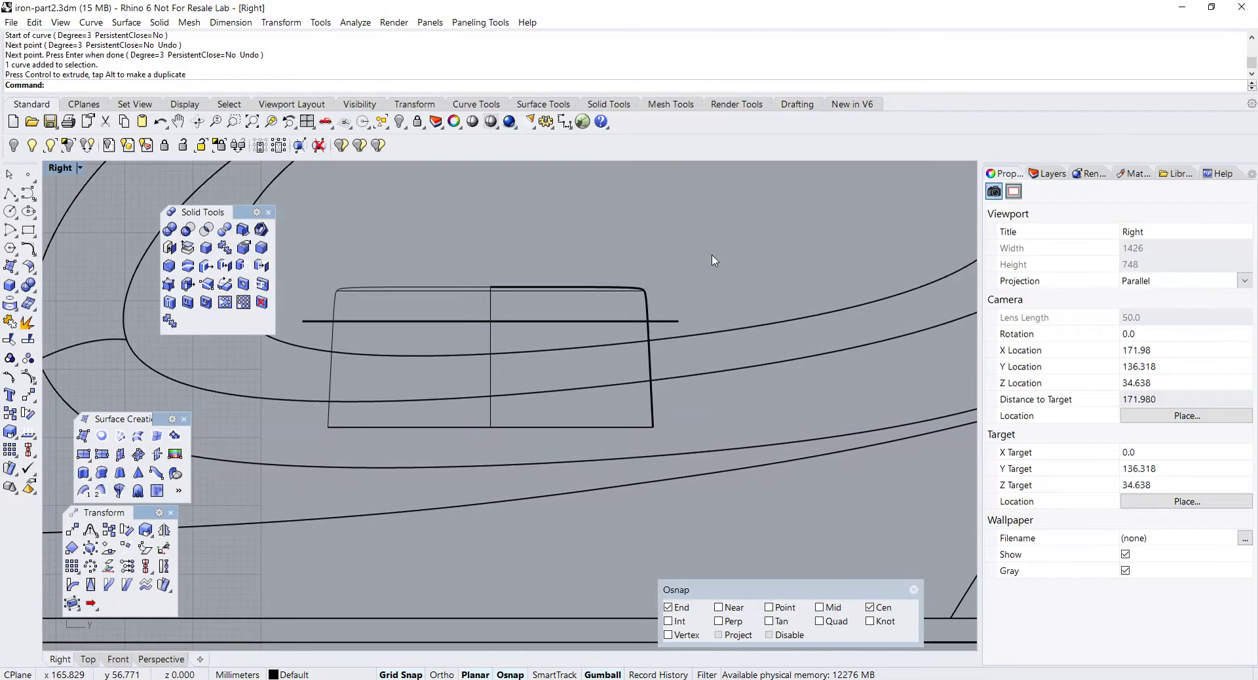
{"action": "left_click", "coordinate": [669, 321]}
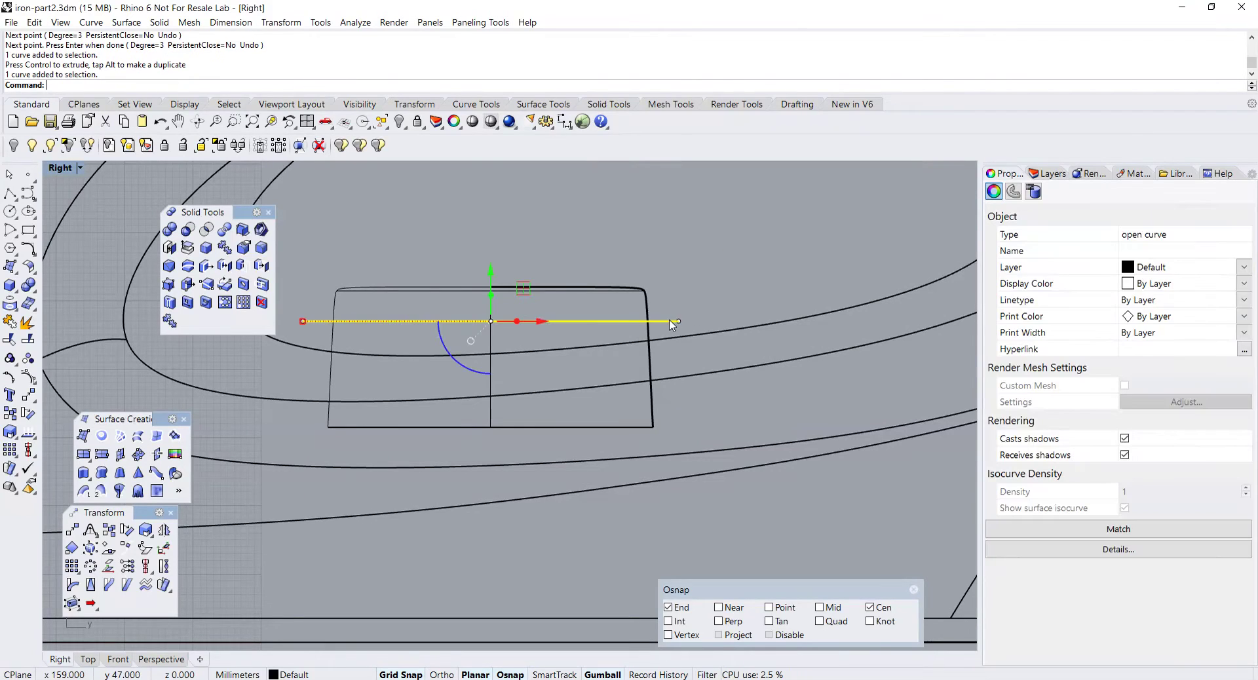
{"action": "left_click", "coordinate": [492, 299]}
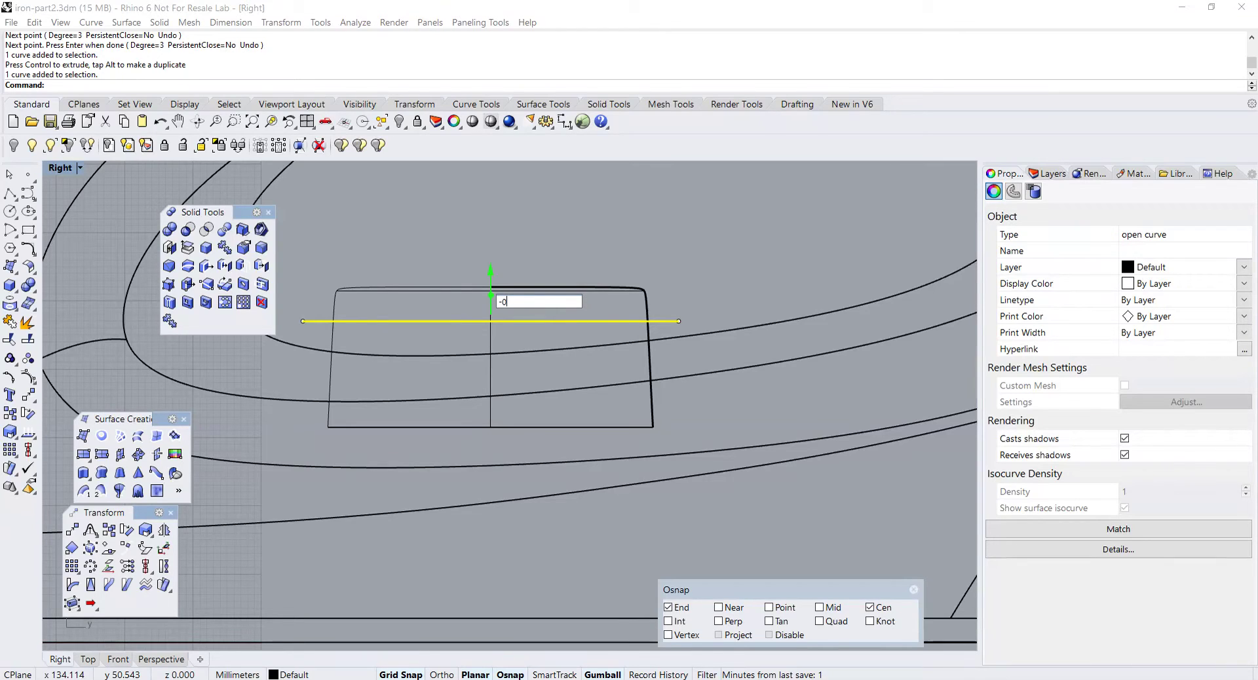
{"action": "type", "text": "-0.7"}
{"action": "key", "text": "Return"}
{"action": "left_click", "coordinate": [512, 306]}
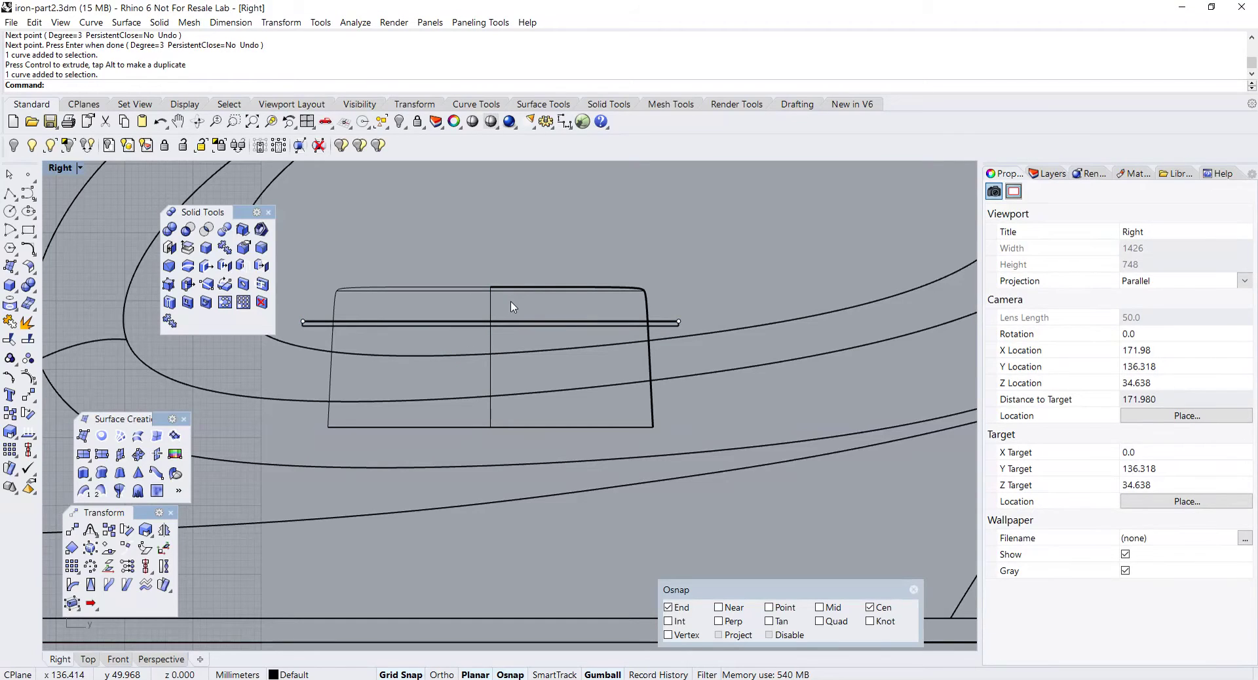
{"action": "double_click", "coordinate": [65, 171]}
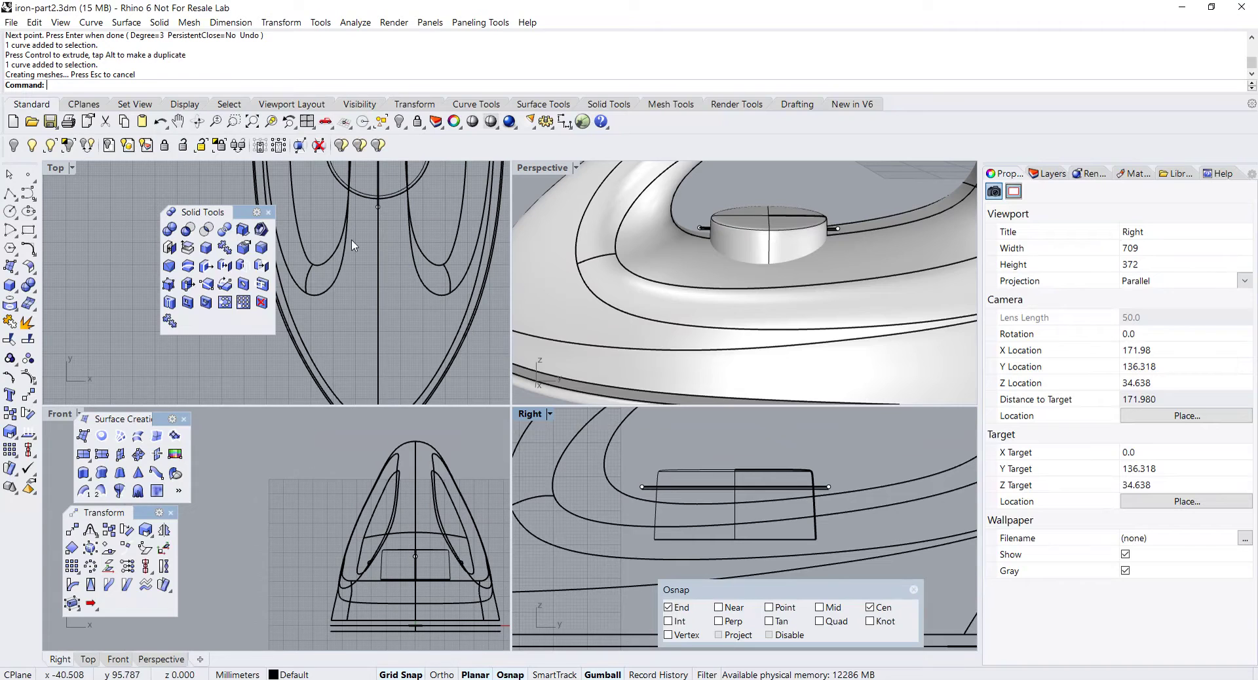
- Select the thin strip beside the cylinder and gumball-extrude it sideways into a flat slab
{"action": "double_click", "coordinate": [531, 170]}
{"action": "scroll", "coordinate": [459, 314], "scroll_direction": "up", "scroll_amount": 10}
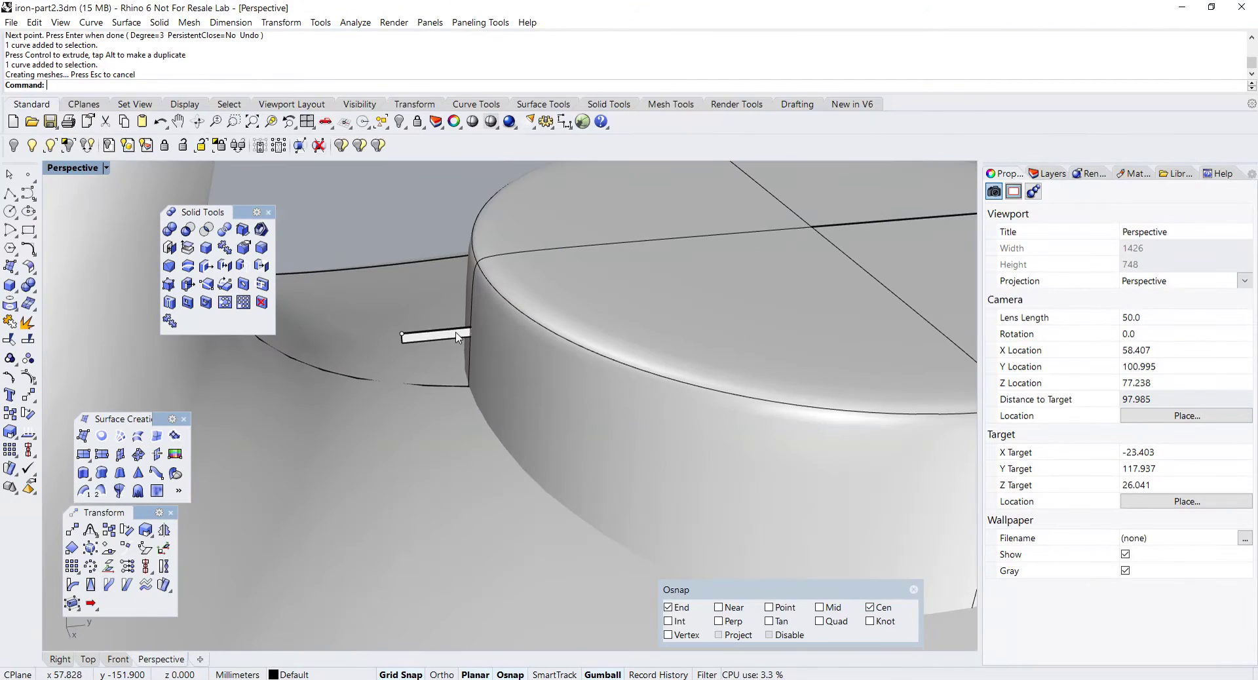
{"action": "scroll", "coordinate": [462, 320], "scroll_direction": "down", "scroll_amount": 3}
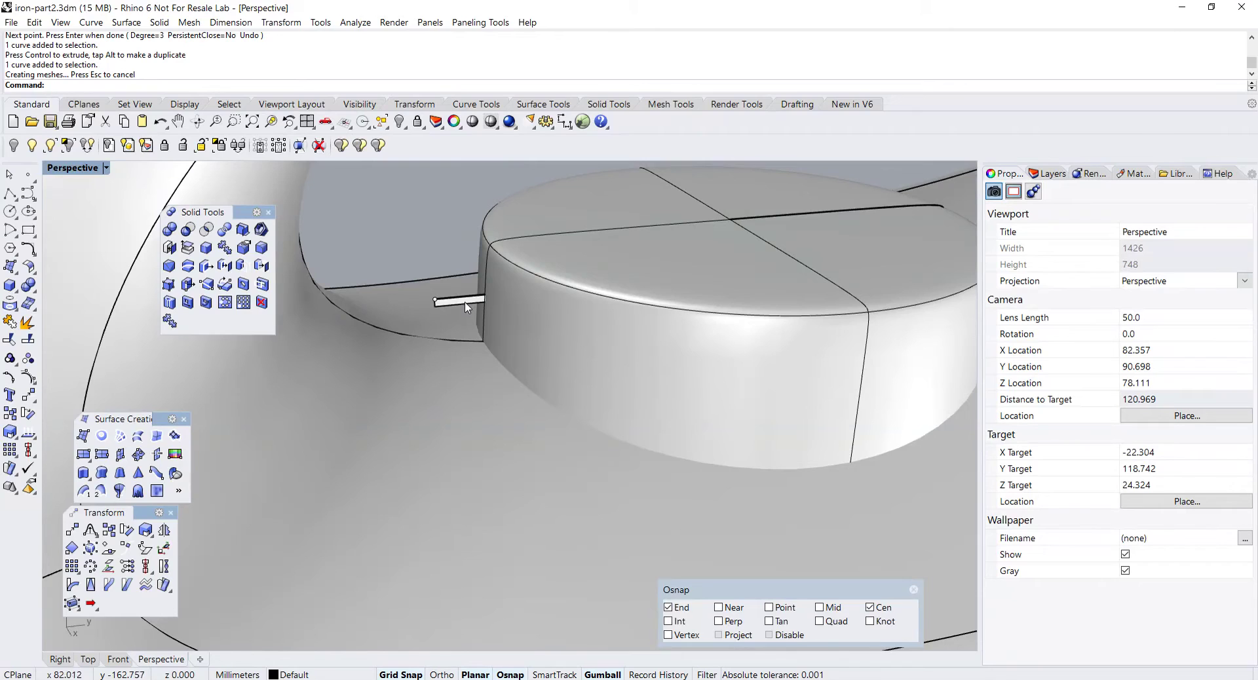
{"action": "left_click", "coordinate": [466, 301]}
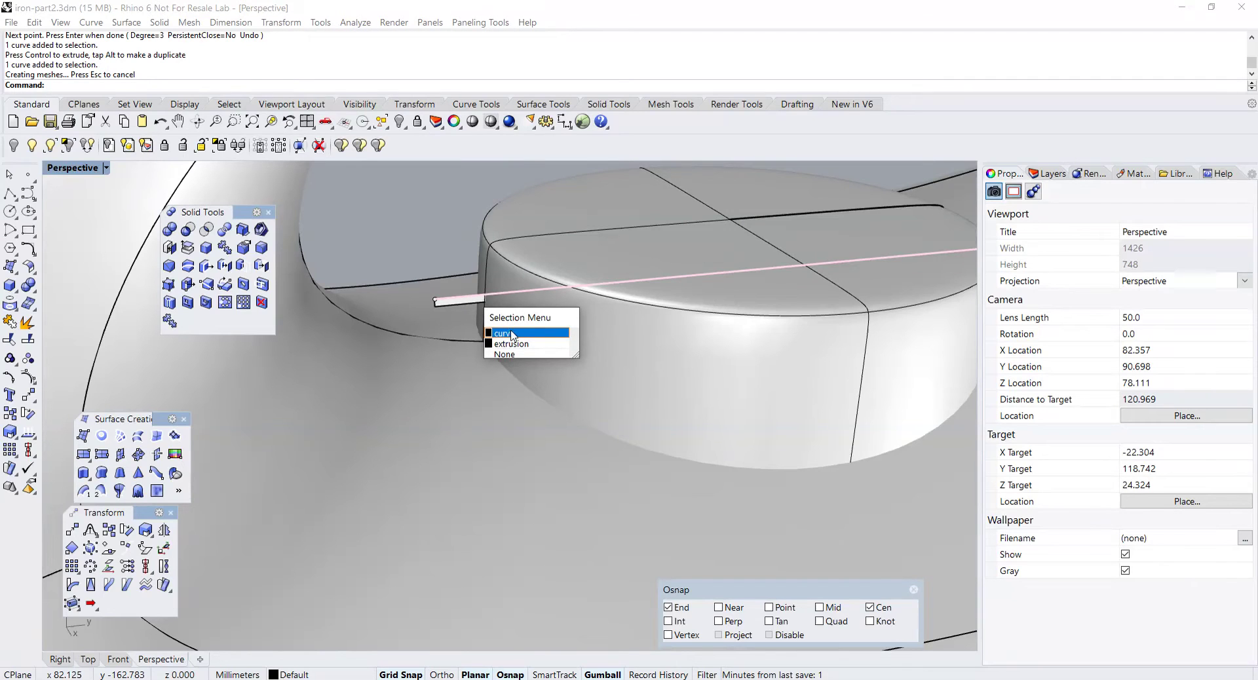
{"action": "key", "text": "Escape"}
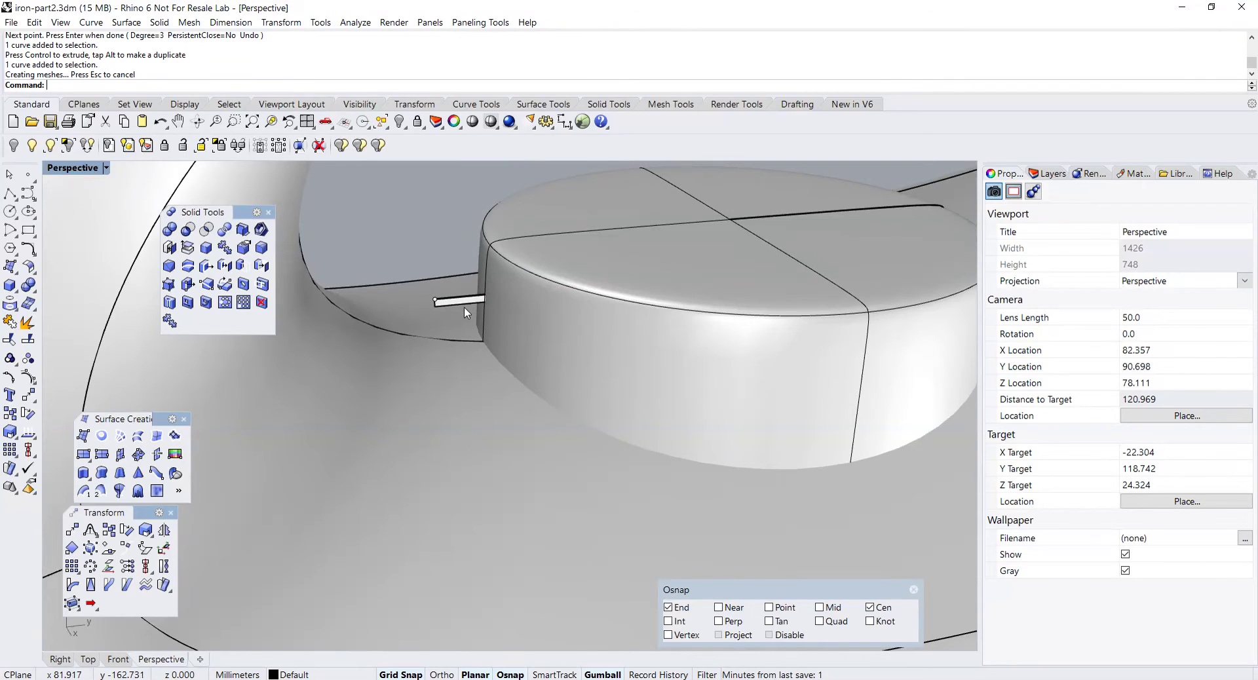
{"action": "left_click", "coordinate": [463, 305]}
{"action": "scroll", "coordinate": [462, 308], "scroll_direction": "down", "scroll_amount": 5}
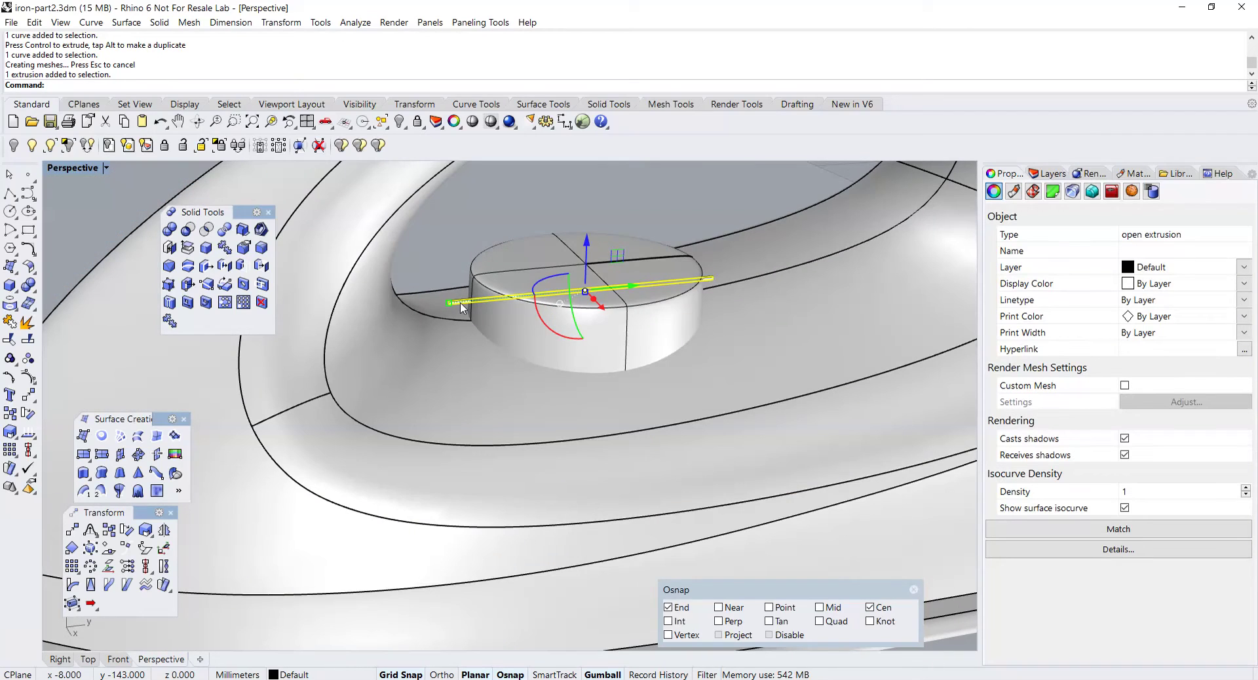
{"action": "right_click_drag", "start_coordinate": [598, 318], "coordinate": [614, 325]}
{"action": "left_click_drag", "start_coordinate": [604, 308], "coordinate": [615, 334], "text": "ctrl"}
{"action": "right_click_drag", "start_coordinate": [616, 334], "coordinate": [659, 380]}
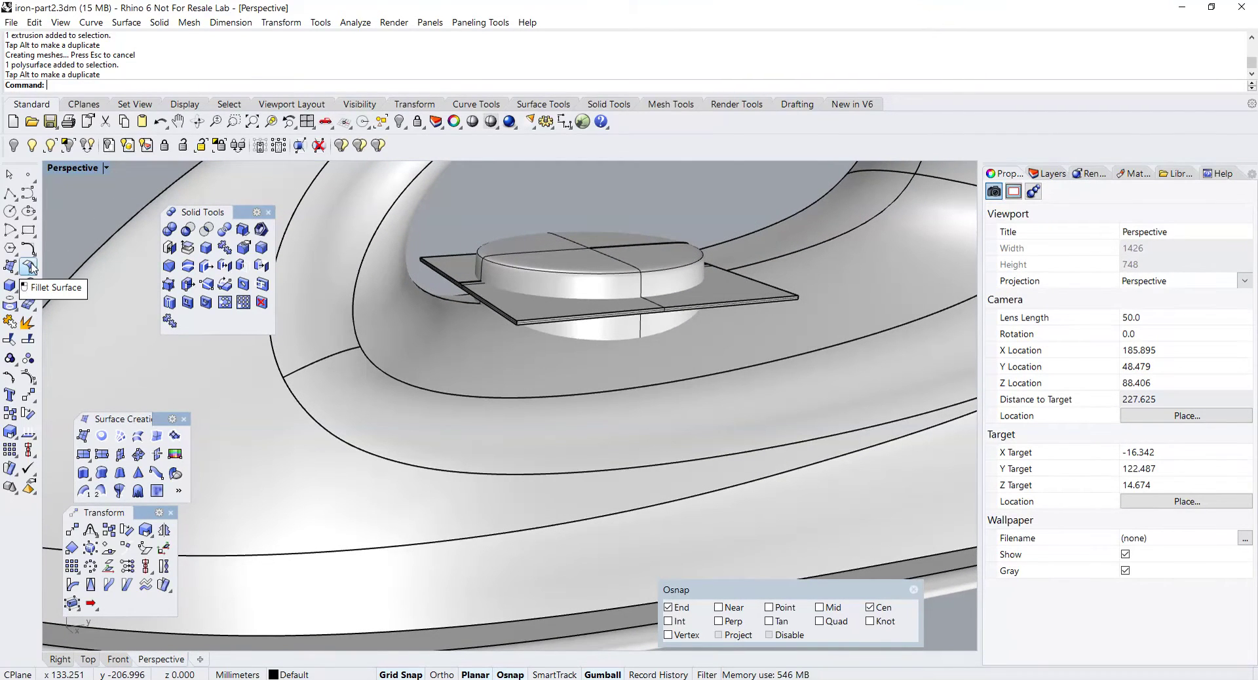
- Boolean-union the cylinder with the iron's base into one solid
{"action": "left_click", "coordinate": [169, 228]}
{"action": "left_click", "coordinate": [626, 326]}
{"action": "left_click", "coordinate": [411, 339]}
{"action": "key", "text": "Return"}
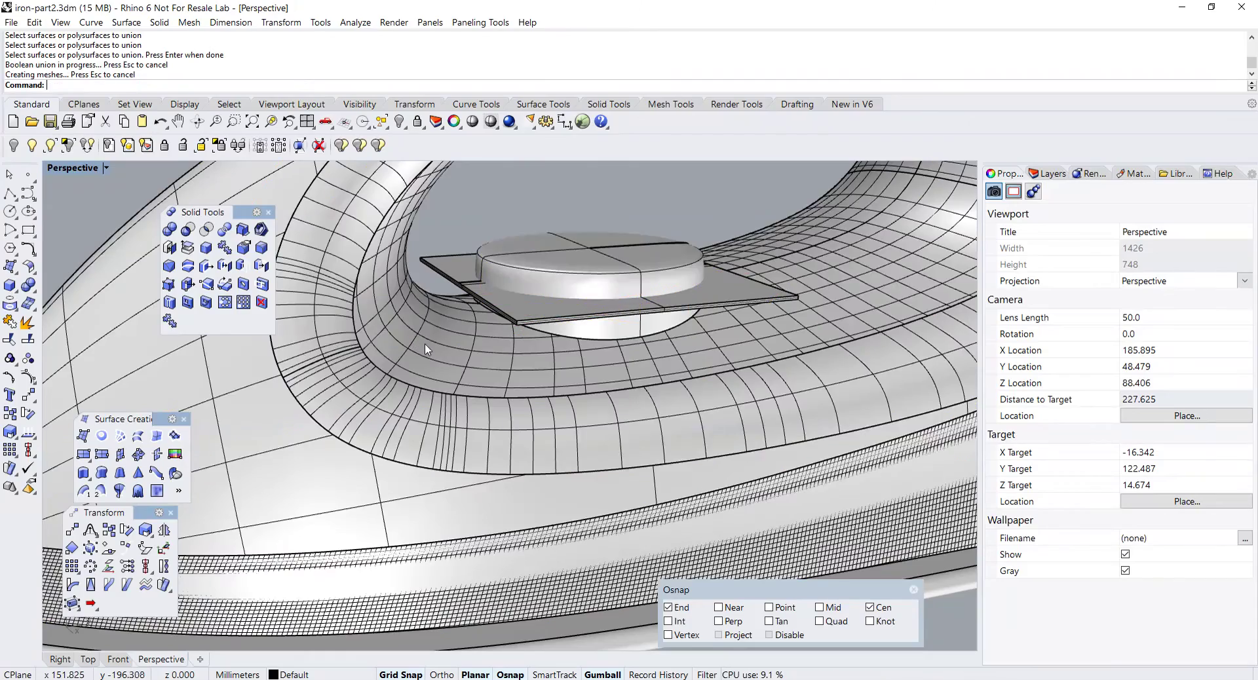
{"action": "right_click_drag", "start_coordinate": [449, 349], "coordinate": [414, 334]}
- Turn off surface isocurves on the unioned iron body and deselect it
{"action": "left_click", "coordinate": [414, 334]}
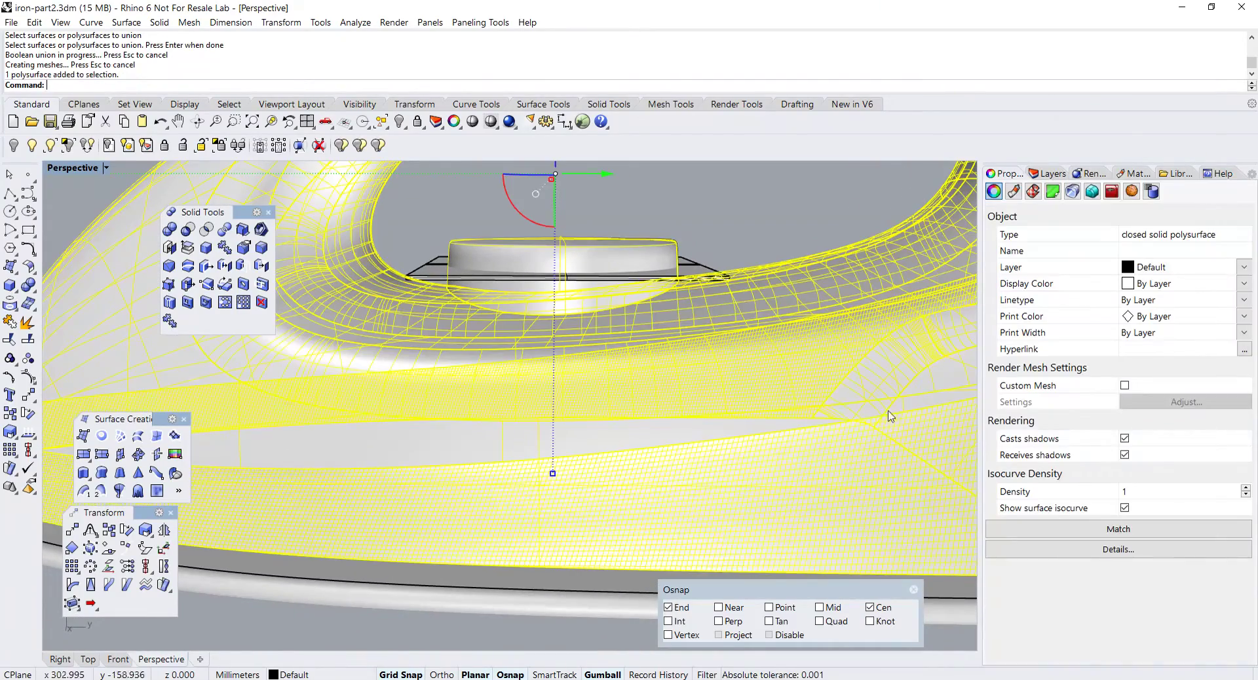
{"action": "left_click", "coordinate": [1124, 507]}
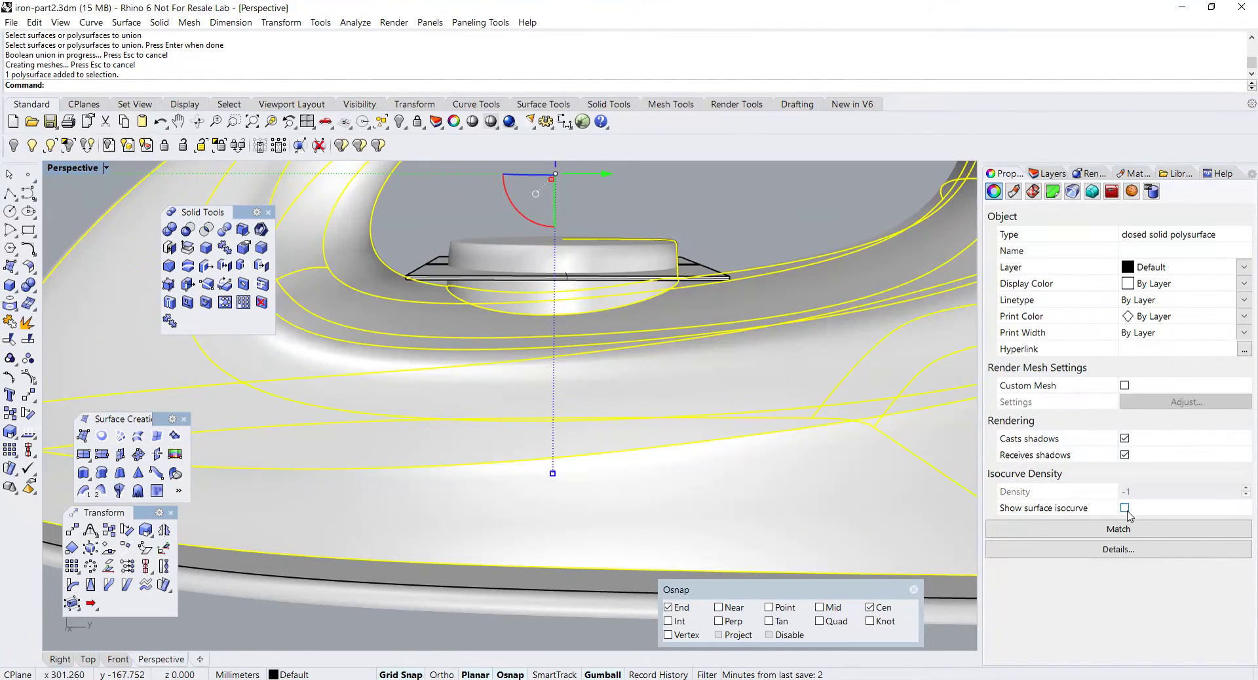
{"action": "mouse_move", "coordinate": [536, 398]}
{"action": "right_mouse_down"}
{"action": "mouse_move", "coordinate": [567, 395]}
{"action": "mouse_move", "coordinate": [561, 374]}
{"action": "mouse_move", "coordinate": [488, 368]}
{"action": "mouse_move", "coordinate": [553, 382]}
{"action": "right_mouse_up"}
{"action": "key", "text": "Escape"}
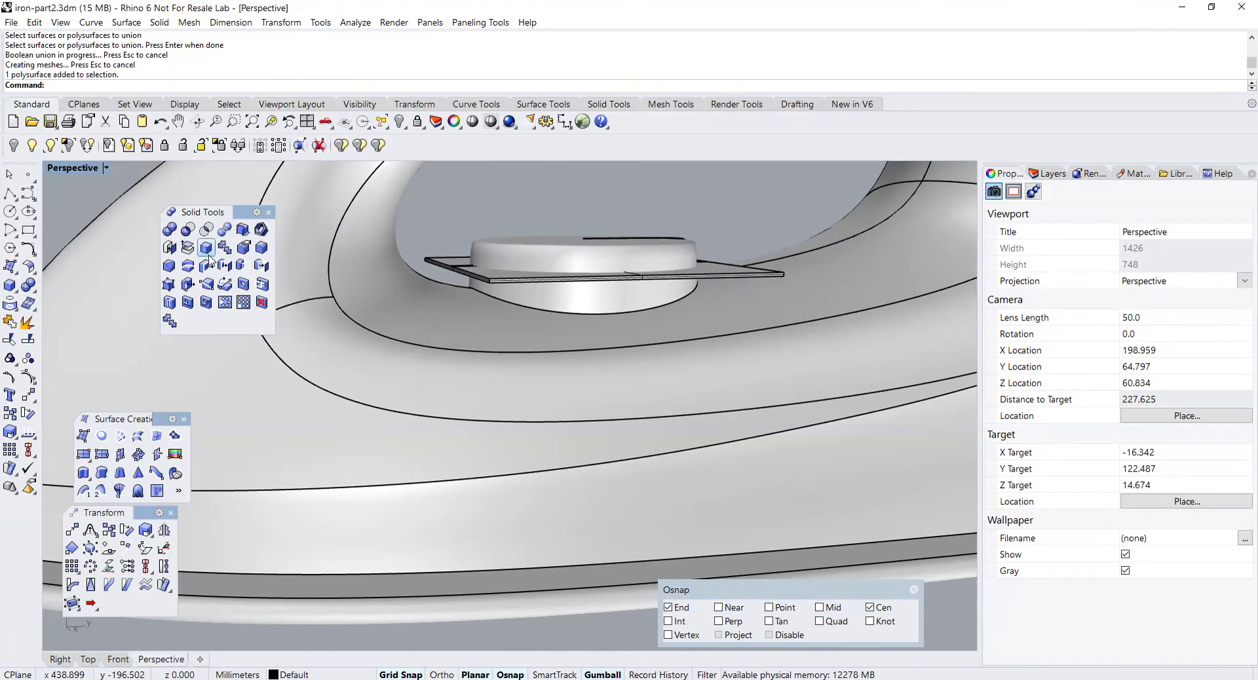
- Start Blend Edge from the Solid menu and pick the knob's bottom edge
{"action": "left_click", "coordinate": [159, 22]}
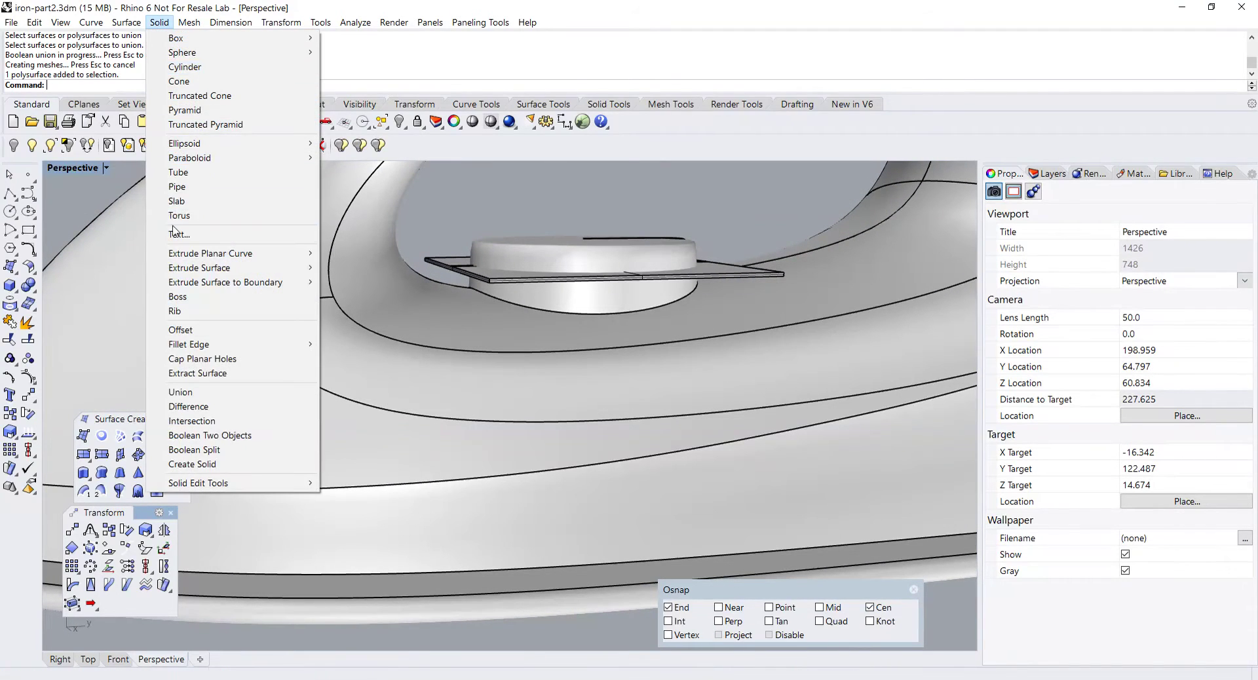
{"action": "mouse_move", "coordinate": [194, 345]}
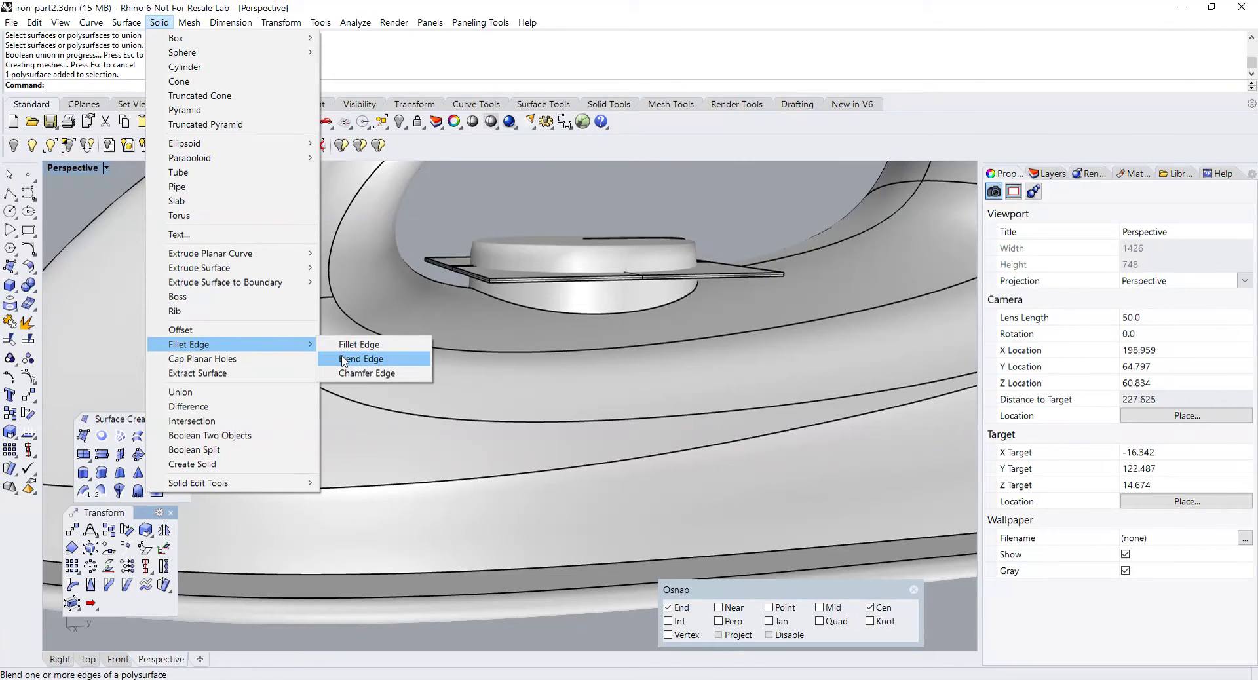
{"action": "left_click", "coordinate": [343, 360]}
{"action": "right_click_drag", "start_coordinate": [450, 318], "coordinate": [466, 341]}
{"action": "left_click", "coordinate": [566, 341]}
{"action": "scroll", "coordinate": [533, 295], "scroll_direction": "up", "scroll_amount": 4}
{"action": "key", "text": "Return"}
- Set the blend radius to 2.1 and finish the rounded edge
{"action": "right_click_drag", "start_coordinate": [553, 320], "coordinate": [669, 306]}
{"action": "scroll", "coordinate": [393, 265], "scroll_direction": "up", "scroll_amount": 3}
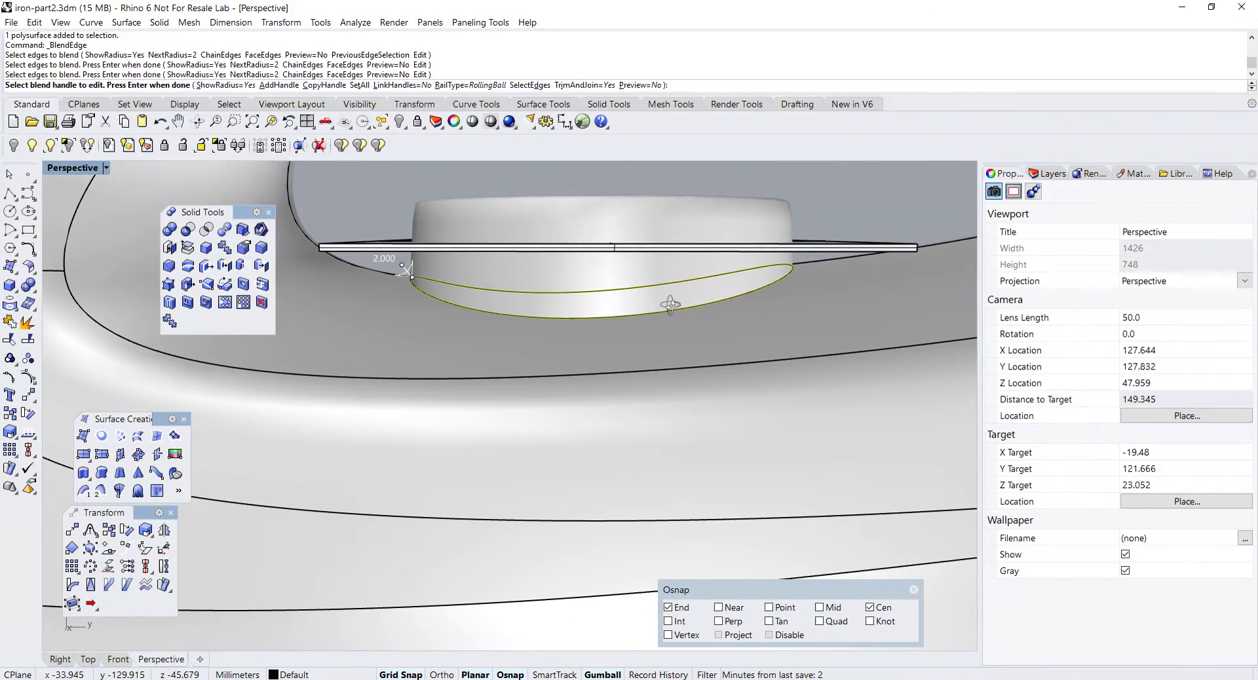
{"action": "left_click", "coordinate": [390, 261]}
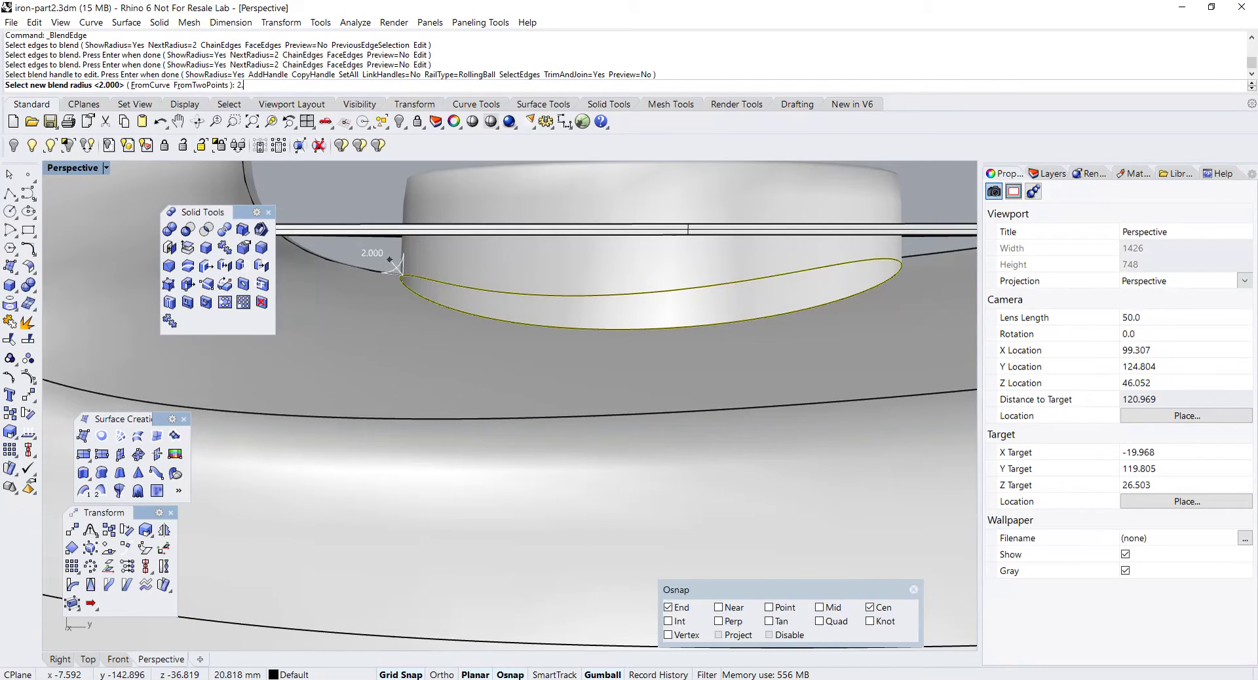
{"action": "type", "text": "2."}
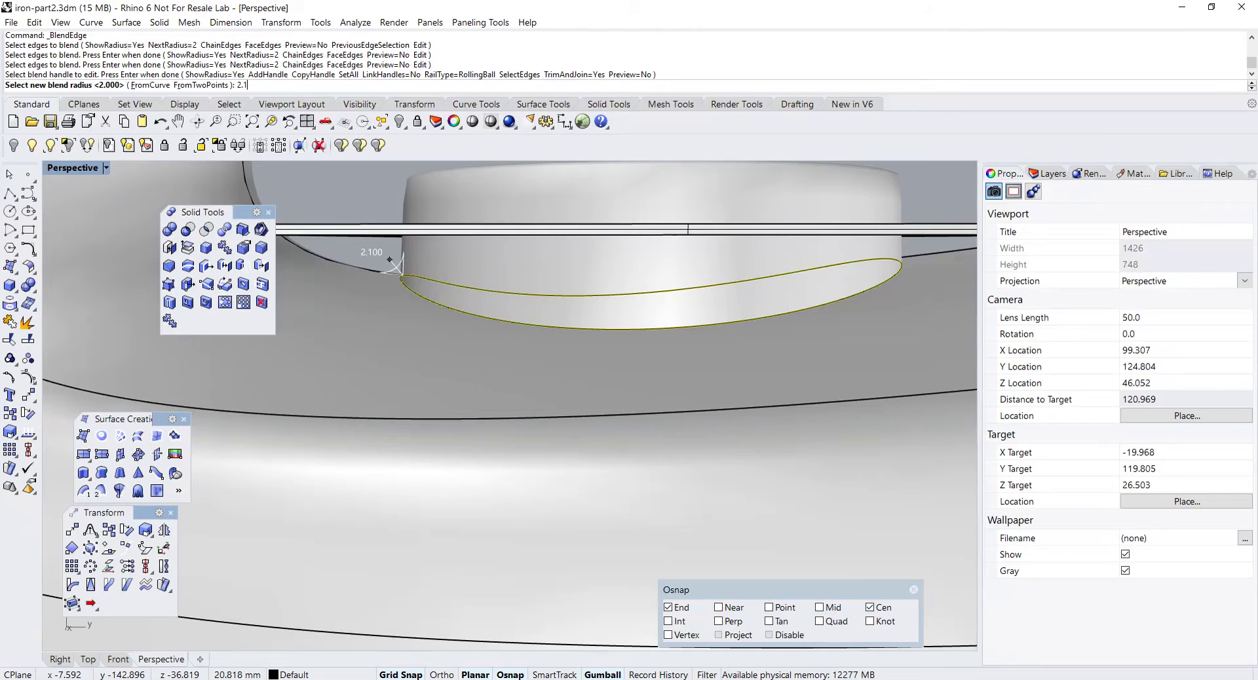
{"action": "type", "text": "1"}
{"action": "key", "text": "Return"}
{"action": "key", "text": "Return"}
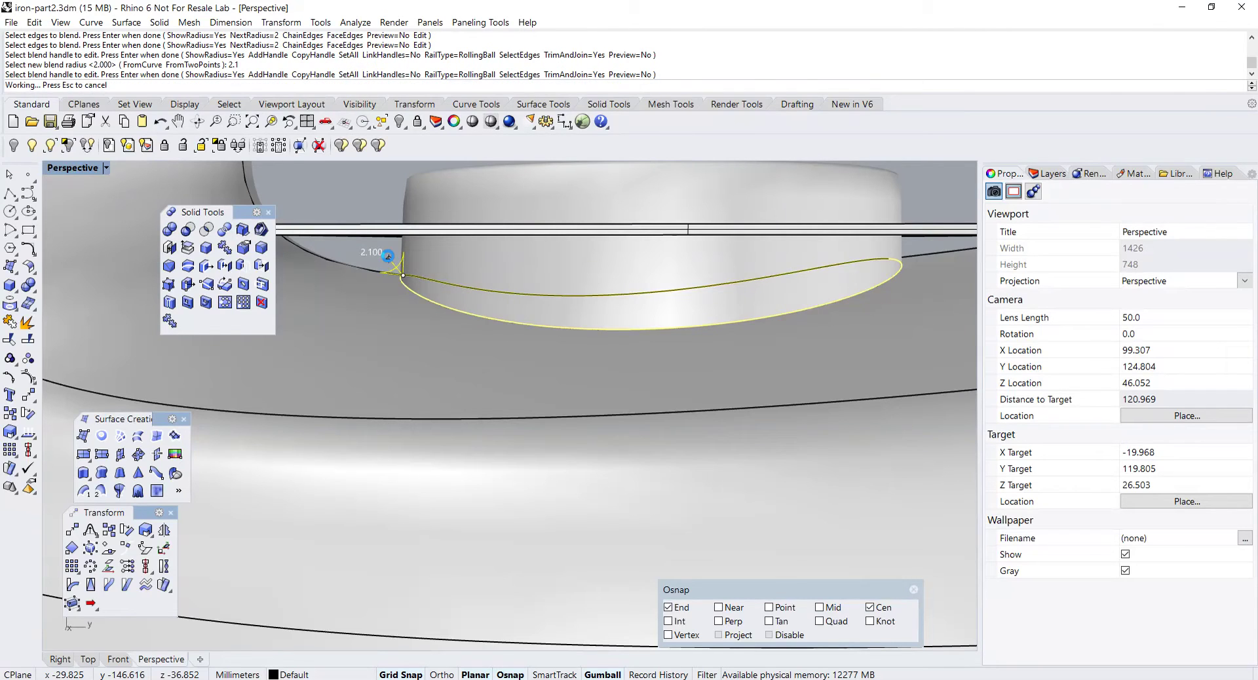
{"action": "scroll", "coordinate": [473, 263], "scroll_direction": "down", "scroll_amount": 3}
{"action": "right_click_drag", "start_coordinate": [473, 263], "coordinate": [573, 315]}
{"action": "scroll", "coordinate": [593, 296], "scroll_direction": "down", "scroll_amount": 2}
{"action": "scroll", "coordinate": [560, 321], "scroll_direction": "up", "scroll_amount": 1}
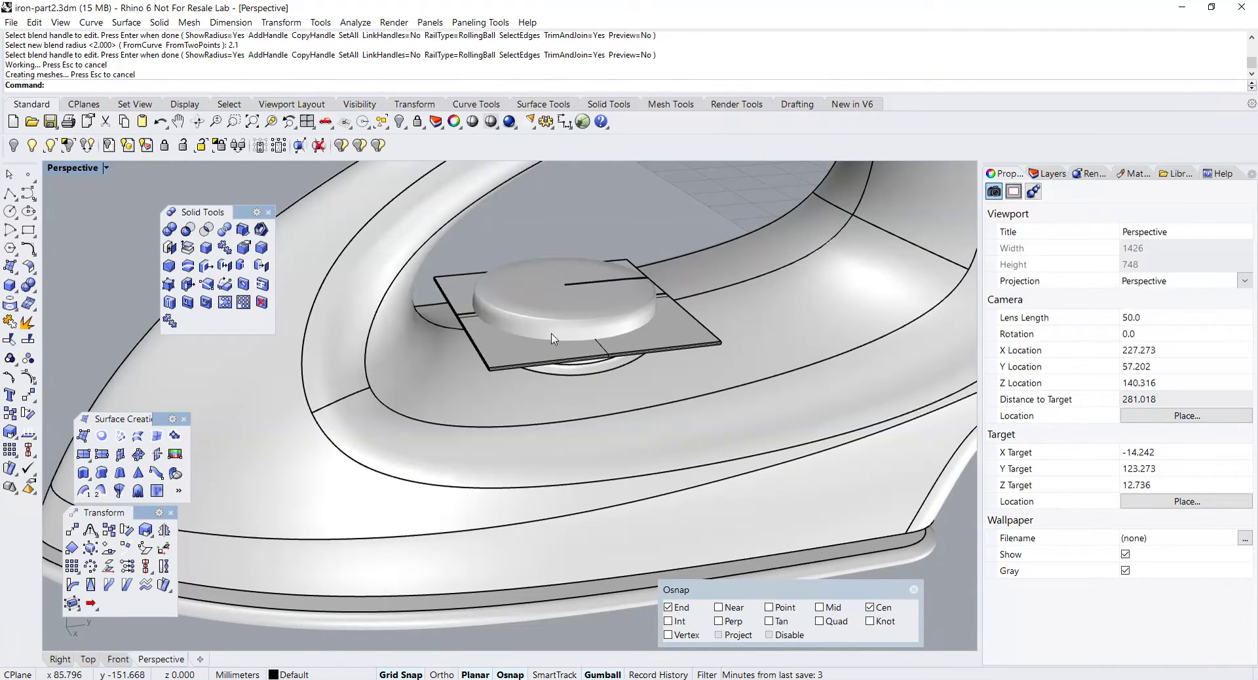
- Reposition the thin plate vertically with the gumball in the Right view
{"action": "scroll", "coordinate": [518, 318], "scroll_direction": "up", "scroll_amount": 1}
{"action": "mouse_move", "coordinate": [518, 318]}
{"action": "right_mouse_down"}
{"action": "mouse_move", "coordinate": [492, 275]}
{"action": "mouse_move", "coordinate": [473, 283]}
{"action": "mouse_move", "coordinate": [535, 310]}
{"action": "right_mouse_up"}
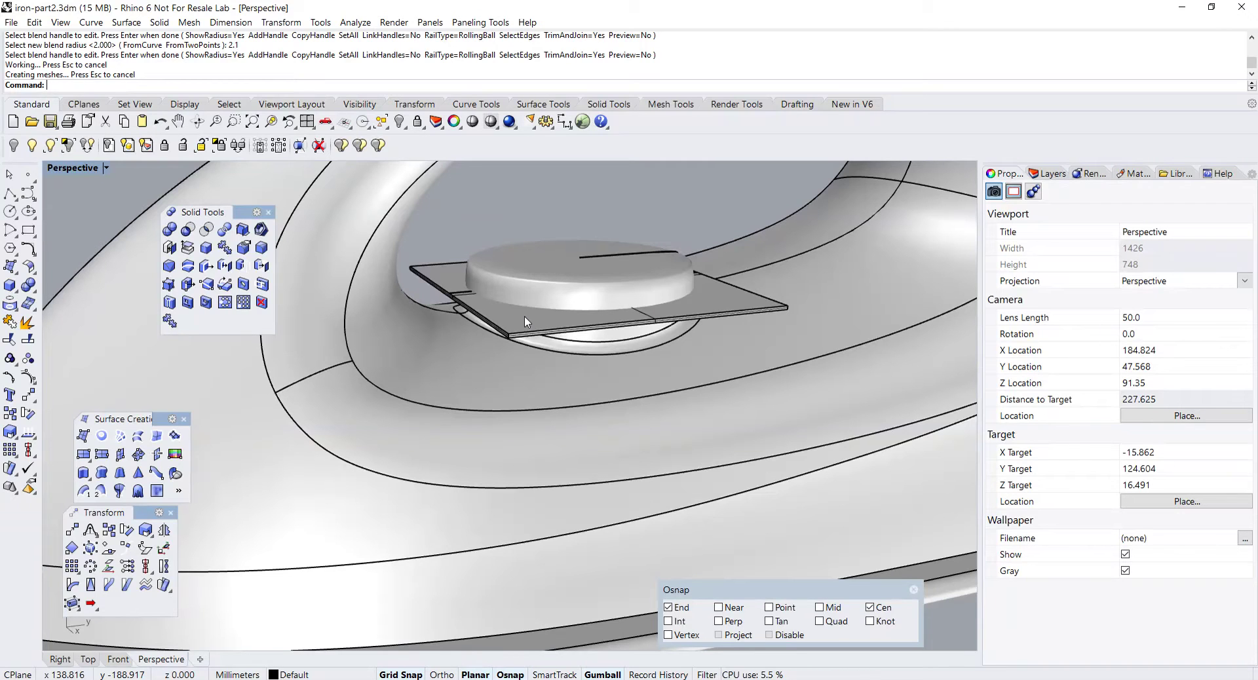
{"action": "left_click", "coordinate": [524, 316]}
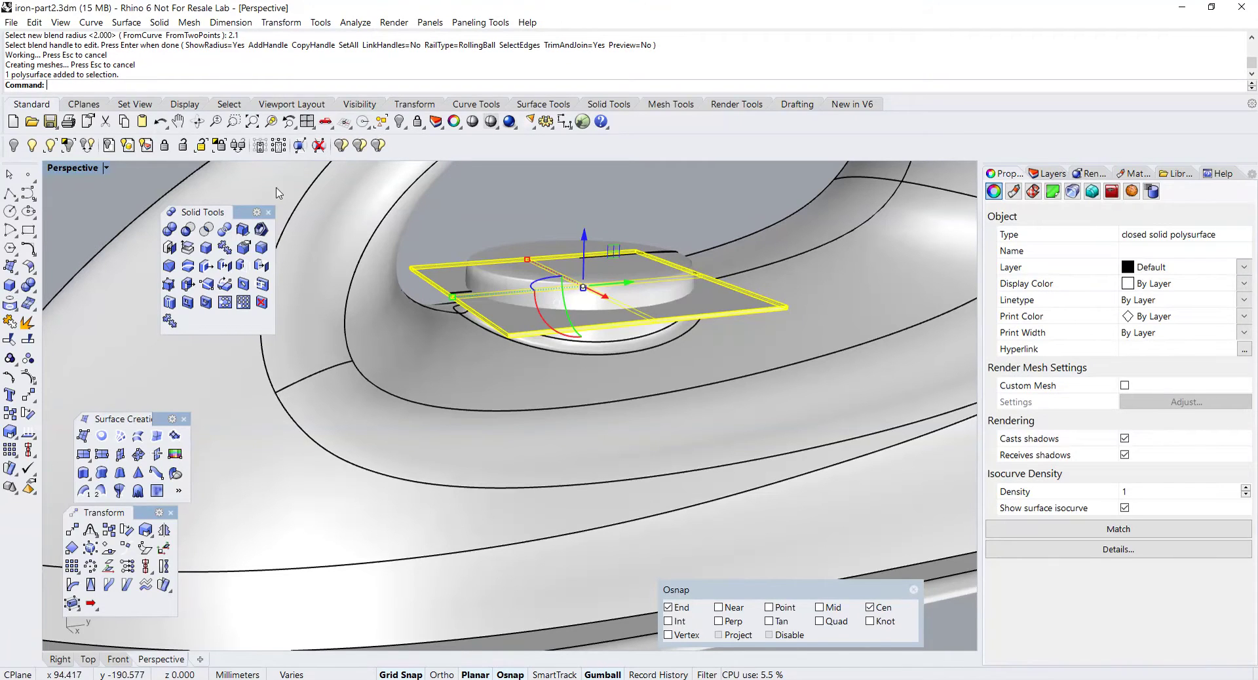
{"action": "double_click", "coordinate": [92, 168]}
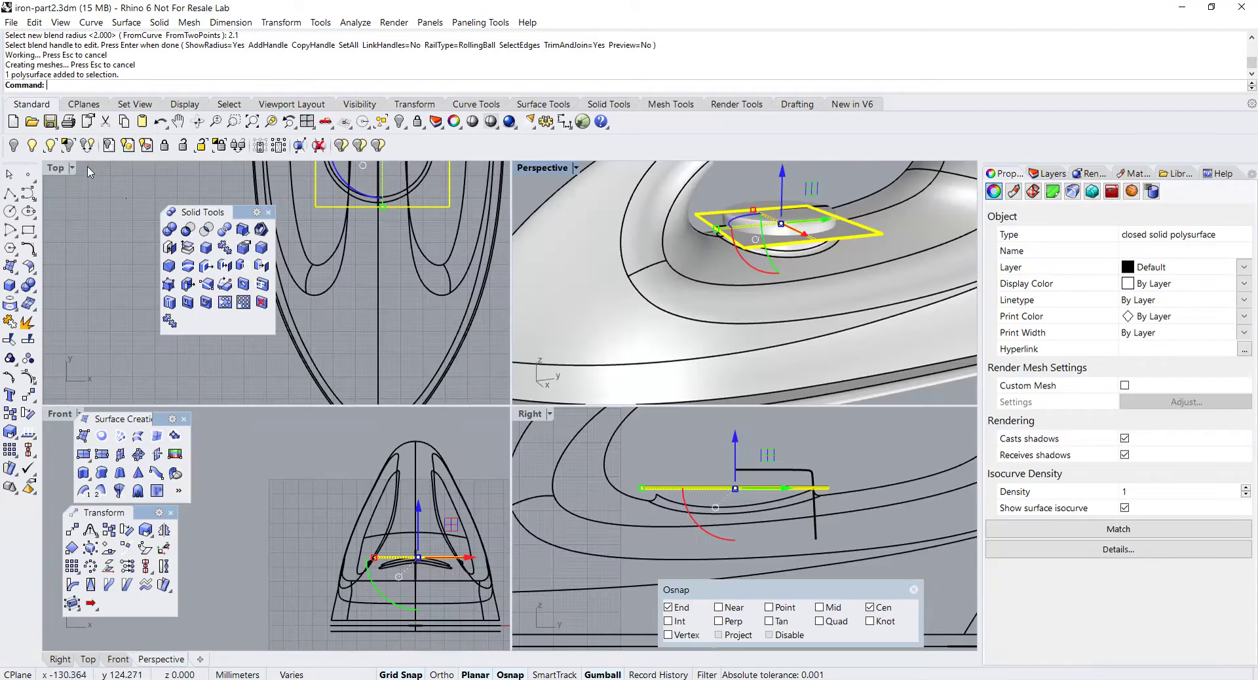
{"action": "double_click", "coordinate": [530, 414]}
{"action": "scroll", "coordinate": [518, 341], "scroll_direction": "up", "scroll_amount": 3}
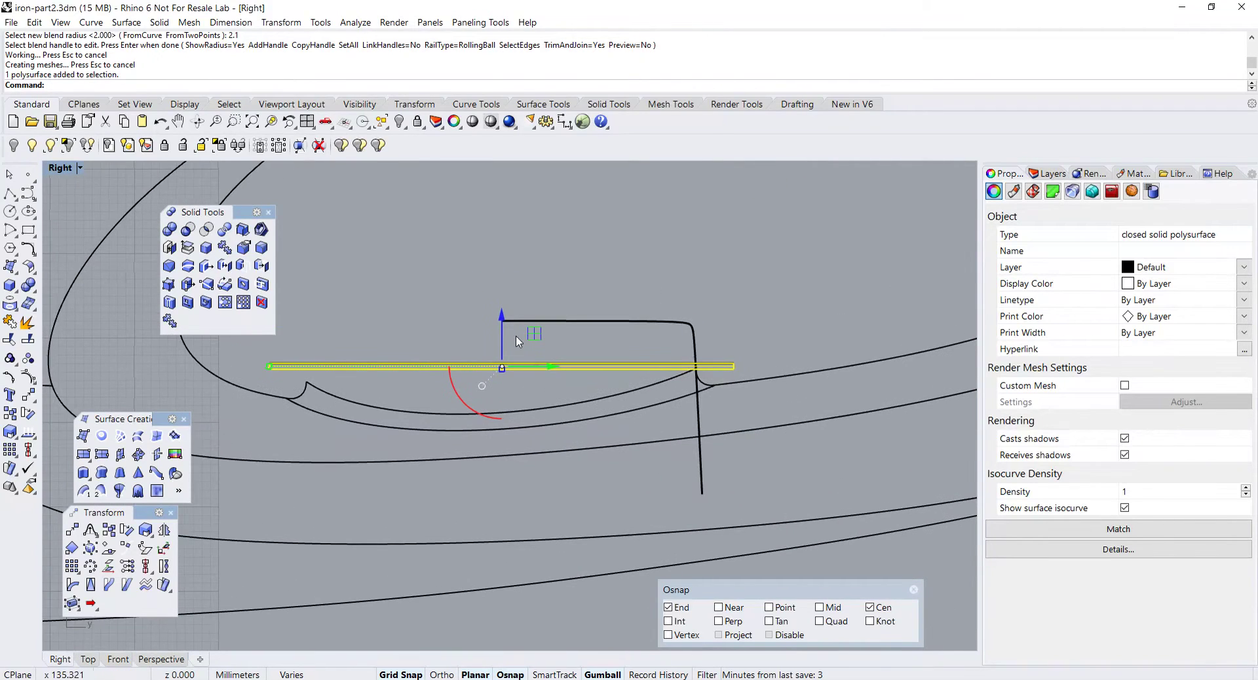
{"action": "left_click_drag", "start_coordinate": [502, 317], "coordinate": [501, 323]}
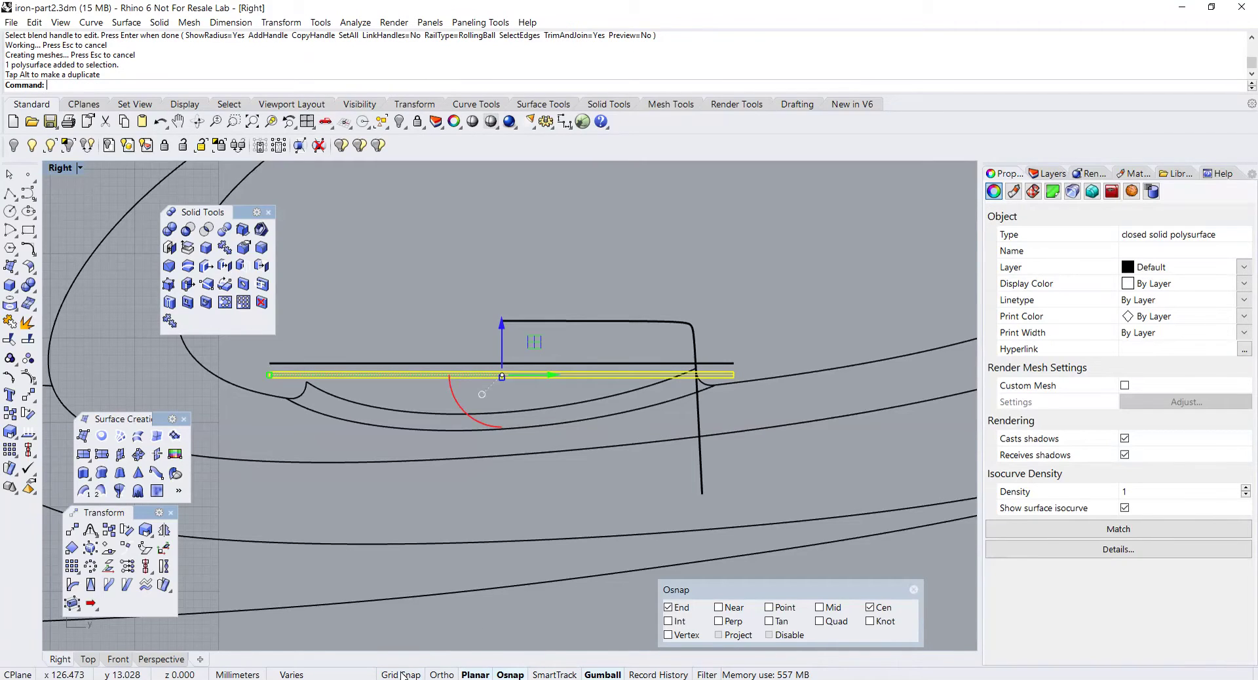
{"action": "left_click_drag", "start_coordinate": [501, 325], "coordinate": [501, 321]}
{"action": "left_click", "coordinate": [390, 355]}
- Delete the straight curve above the plate and return to four views
{"action": "left_click", "coordinate": [372, 364]}
{"action": "key", "text": "Delete"}
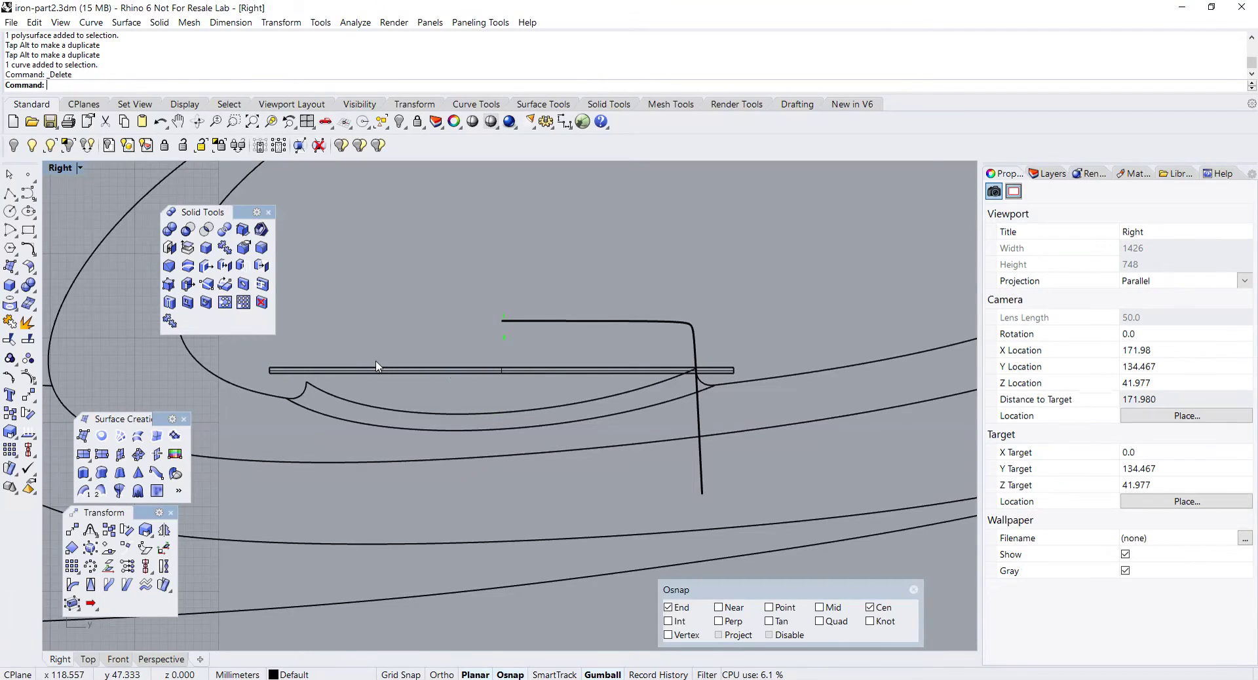
{"action": "double_click", "coordinate": [60, 168]}
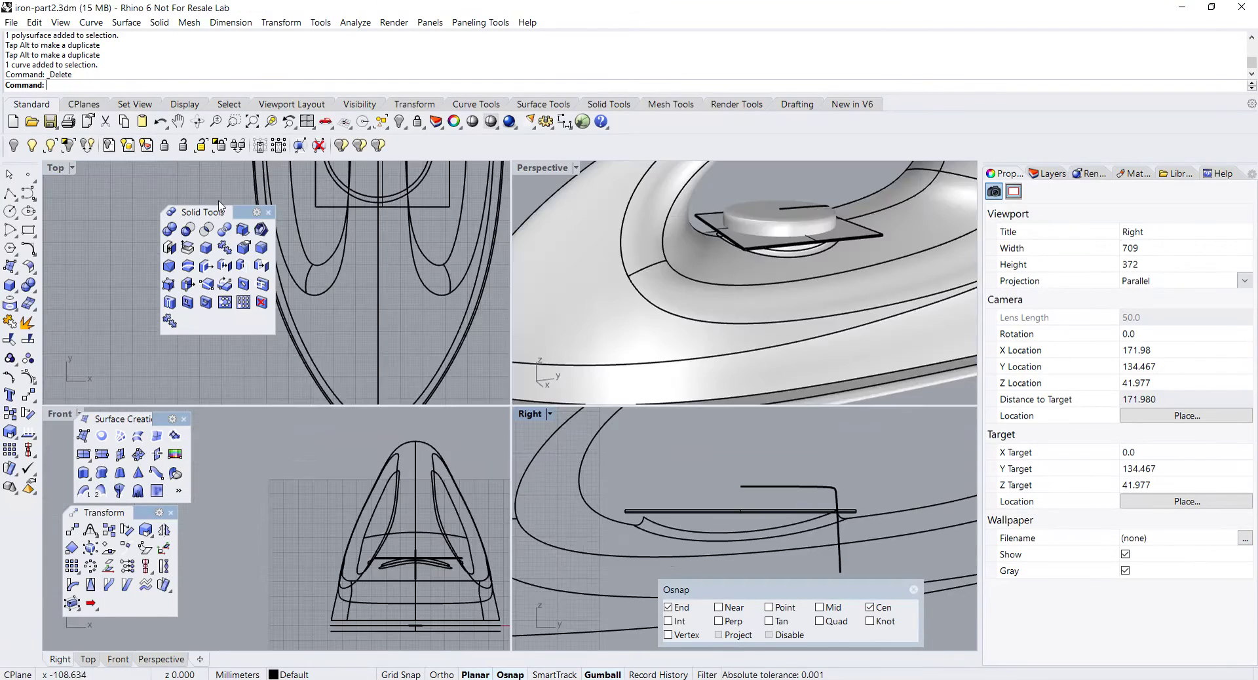
- Boolean-difference the thin plate from the iron body, then select the separated knob
{"action": "double_click", "coordinate": [542, 168]}
{"action": "scroll", "coordinate": [553, 298], "scroll_direction": "up", "scroll_amount": 3}
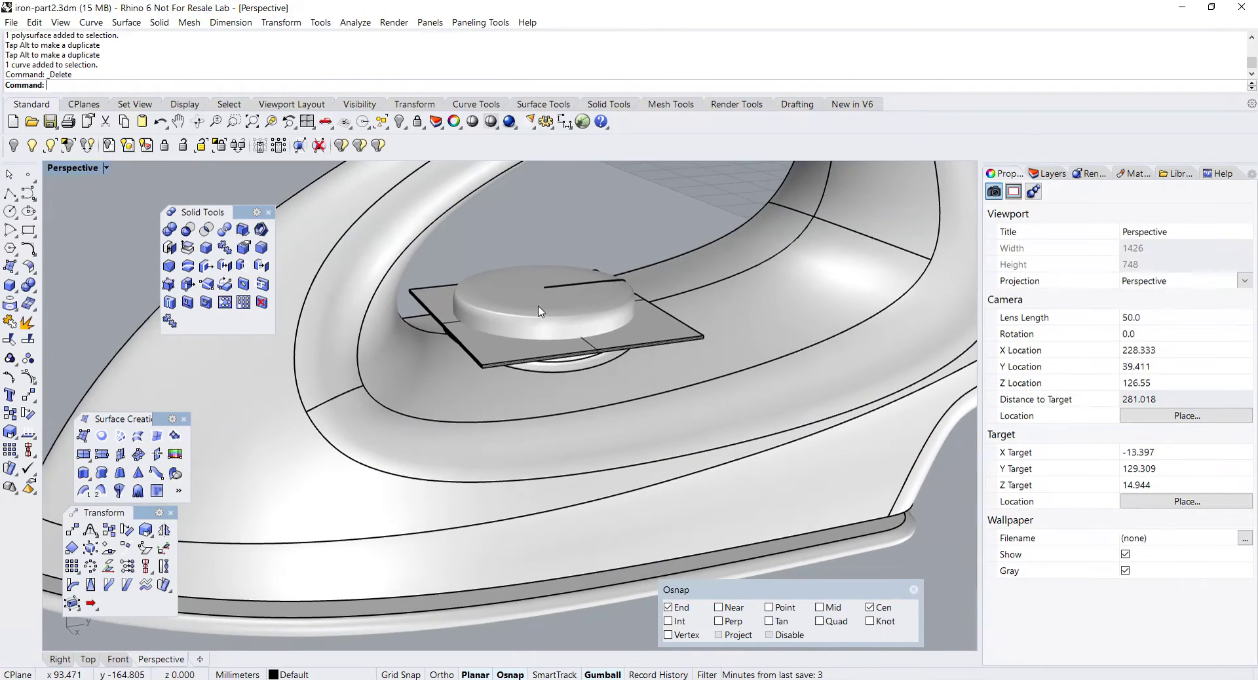
{"action": "scroll", "coordinate": [539, 311], "scroll_direction": "down", "scroll_amount": 4}
{"action": "scroll", "coordinate": [522, 332], "scroll_direction": "up", "scroll_amount": 2}
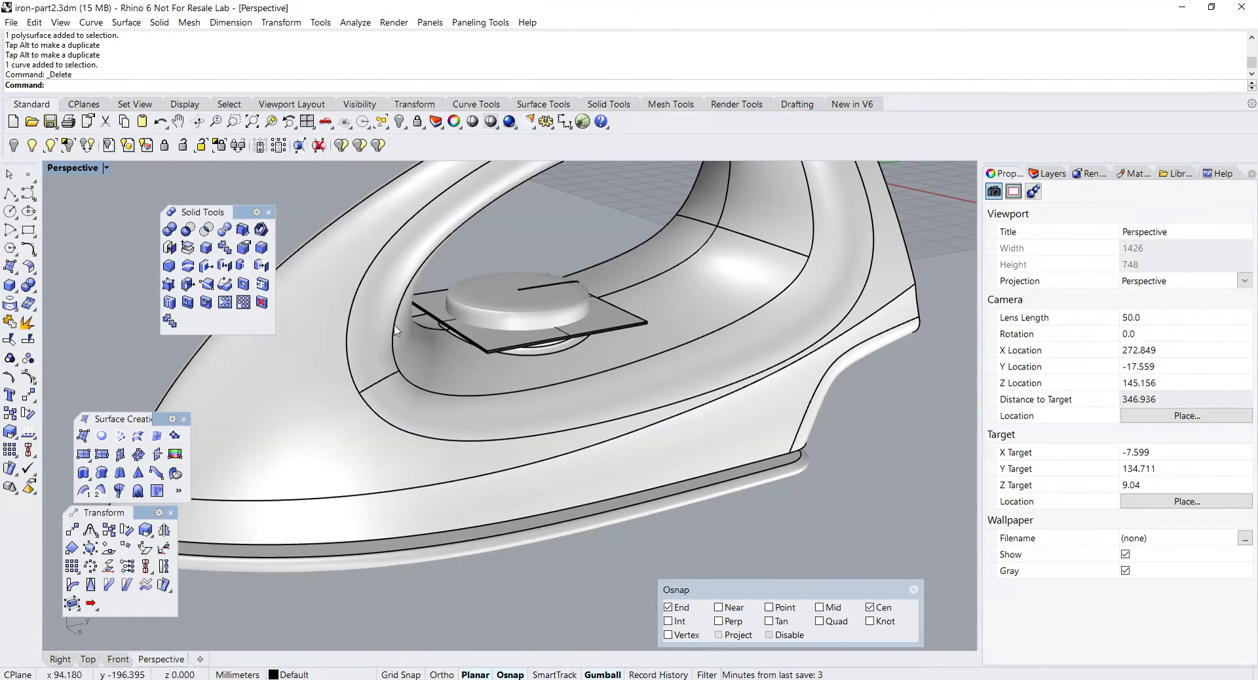
{"action": "left_click", "coordinate": [188, 229]}
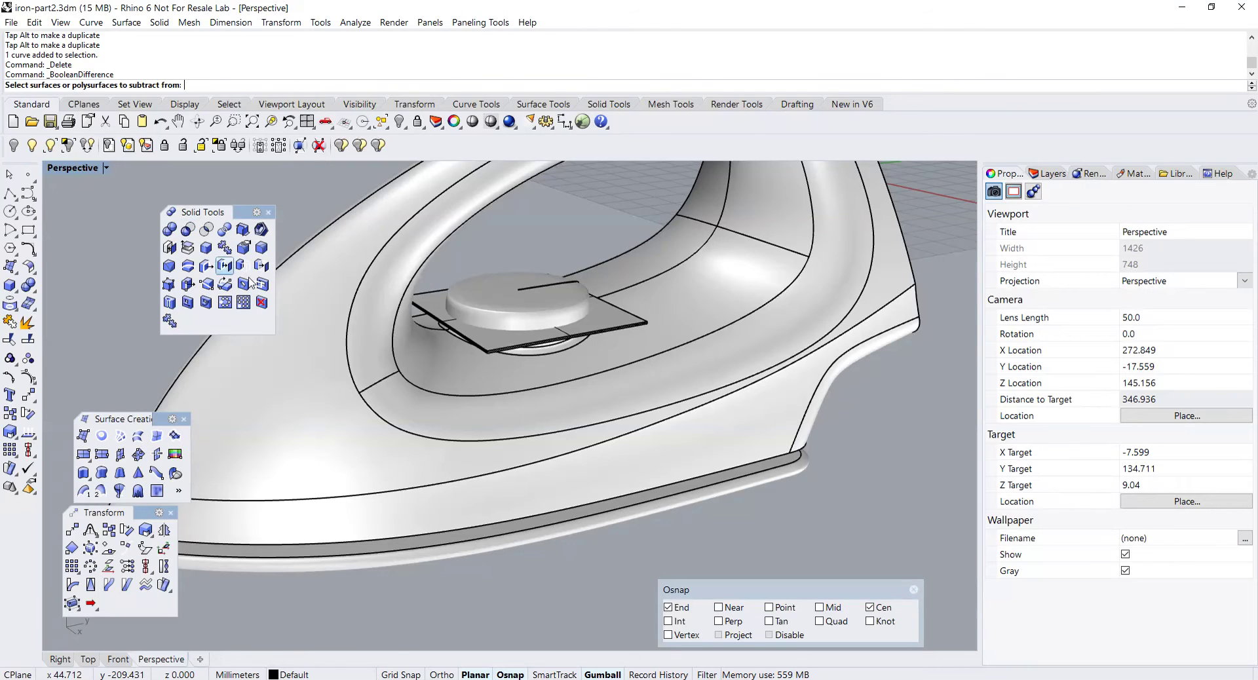
{"action": "left_click", "coordinate": [295, 322]}
{"action": "key", "text": "Return"}
{"action": "left_click", "coordinate": [424, 302]}
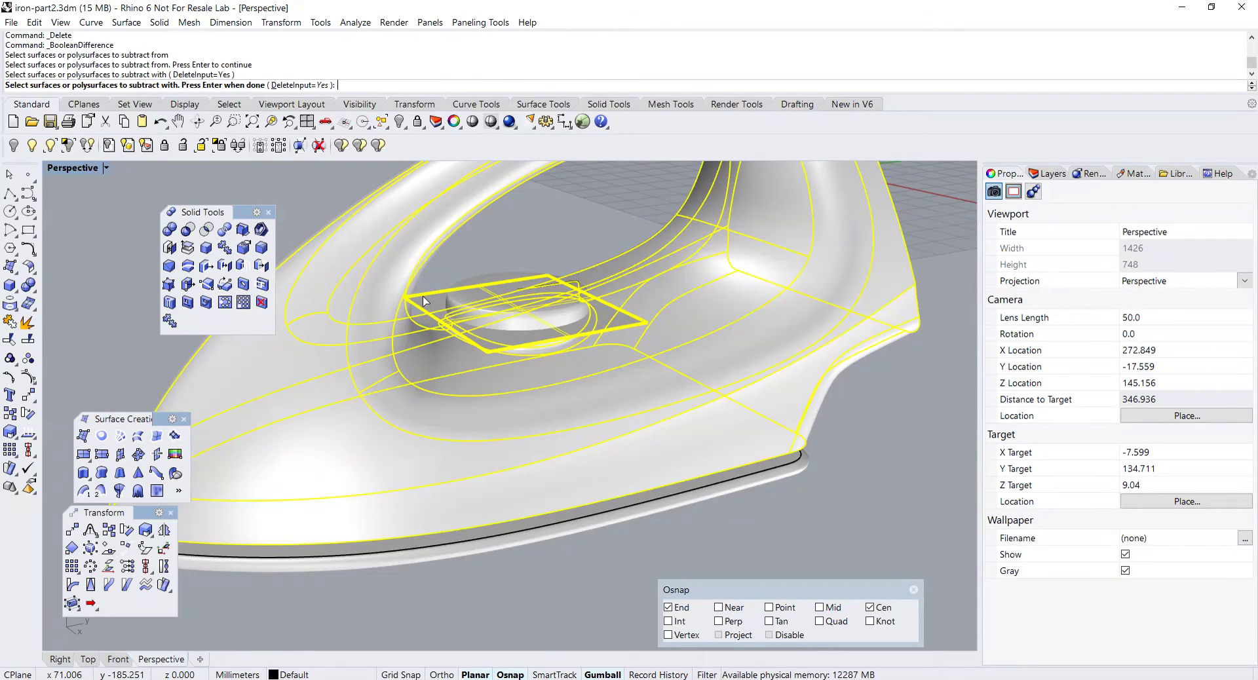
{"action": "key", "text": "Return"}
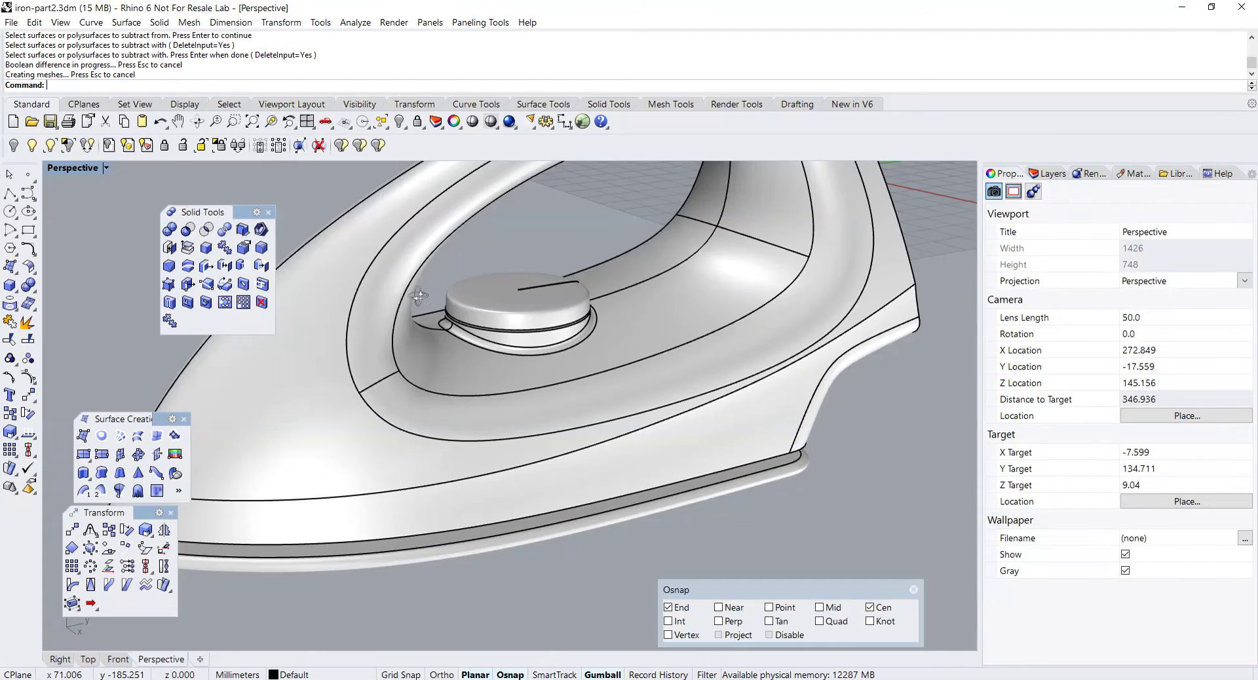
{"action": "left_click", "coordinate": [418, 296]}
{"action": "right_click_drag", "start_coordinate": [418, 296], "coordinate": [426, 286]}
{"action": "key", "text": "Escape"}
{"action": "left_click", "coordinate": [446, 288]}
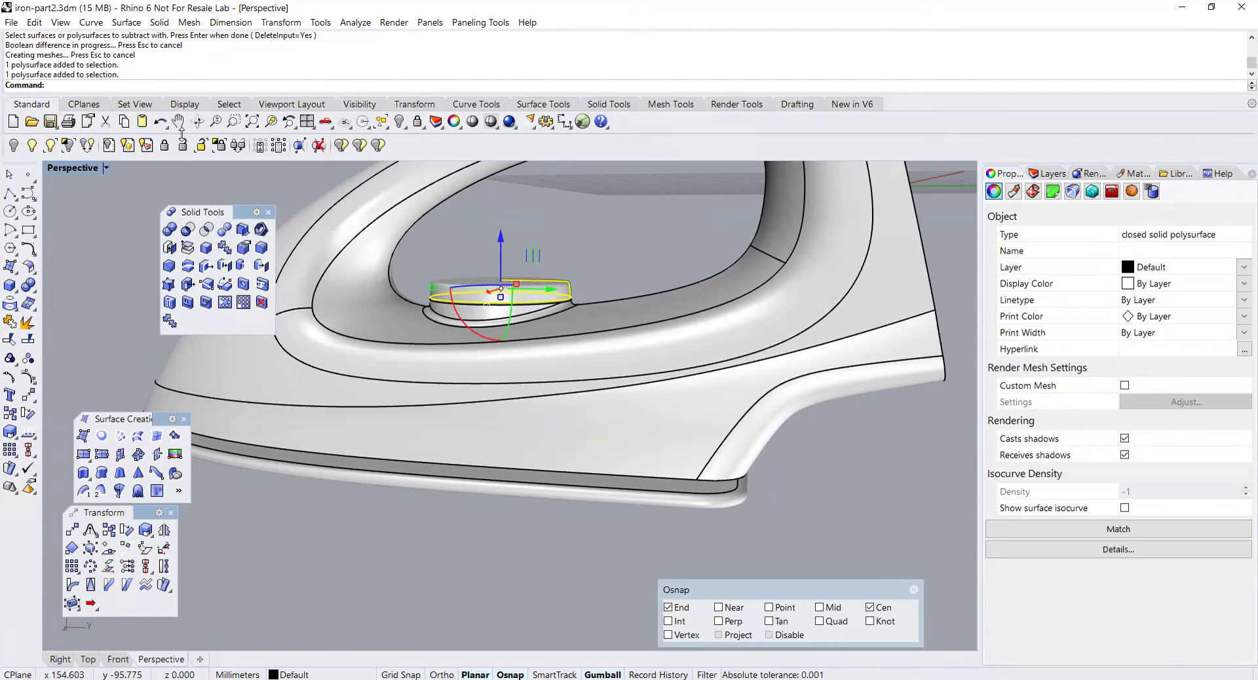
- Isolate the knob so only it remains visible
{"action": "left_click", "coordinate": [68, 145]}
{"action": "left_click", "coordinate": [483, 337]}
{"action": "right_click_drag", "start_coordinate": [483, 337], "coordinate": [584, 429]}
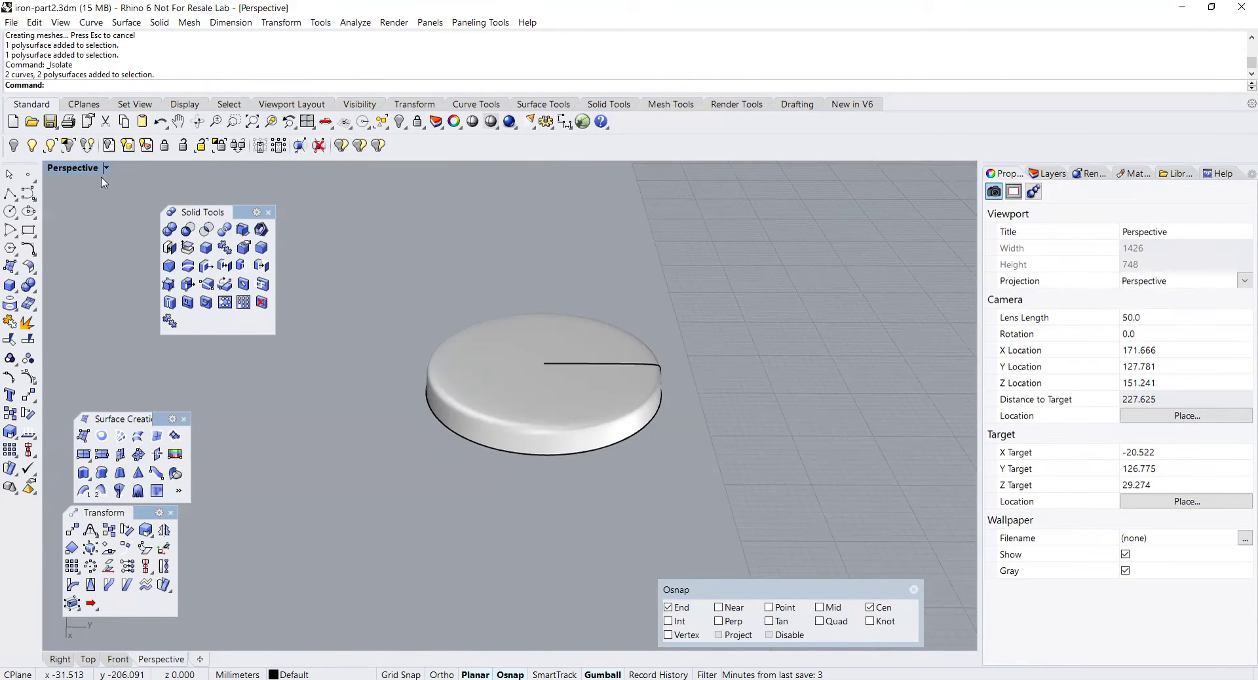
{"action": "double_click", "coordinate": [77, 169]}
- Maximize the Front view in Ghosted display and start Ellipse: Diameter
{"action": "left_click", "coordinate": [423, 573]}
{"action": "scroll", "coordinate": [423, 573], "scroll_direction": "up", "scroll_amount": 2}
{"action": "double_click", "coordinate": [59, 419]}
{"action": "scroll", "coordinate": [612, 430], "scroll_direction": "up", "scroll_amount": 4}
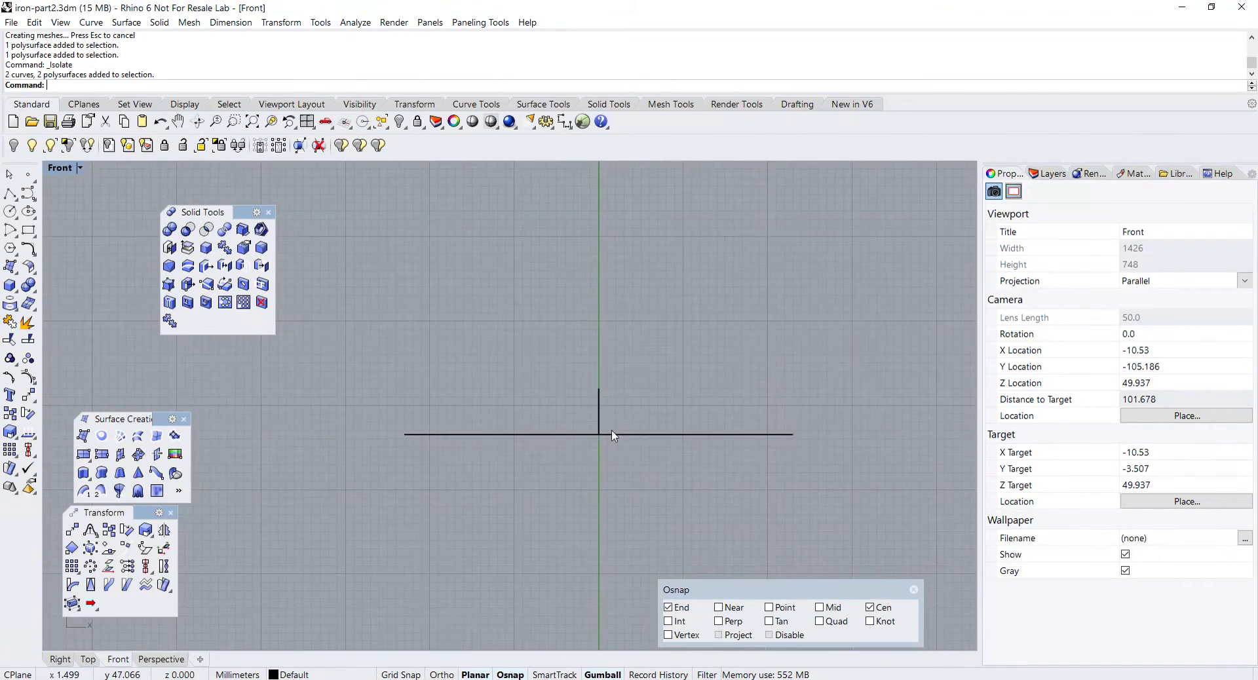
{"action": "left_click", "coordinate": [59, 168]}
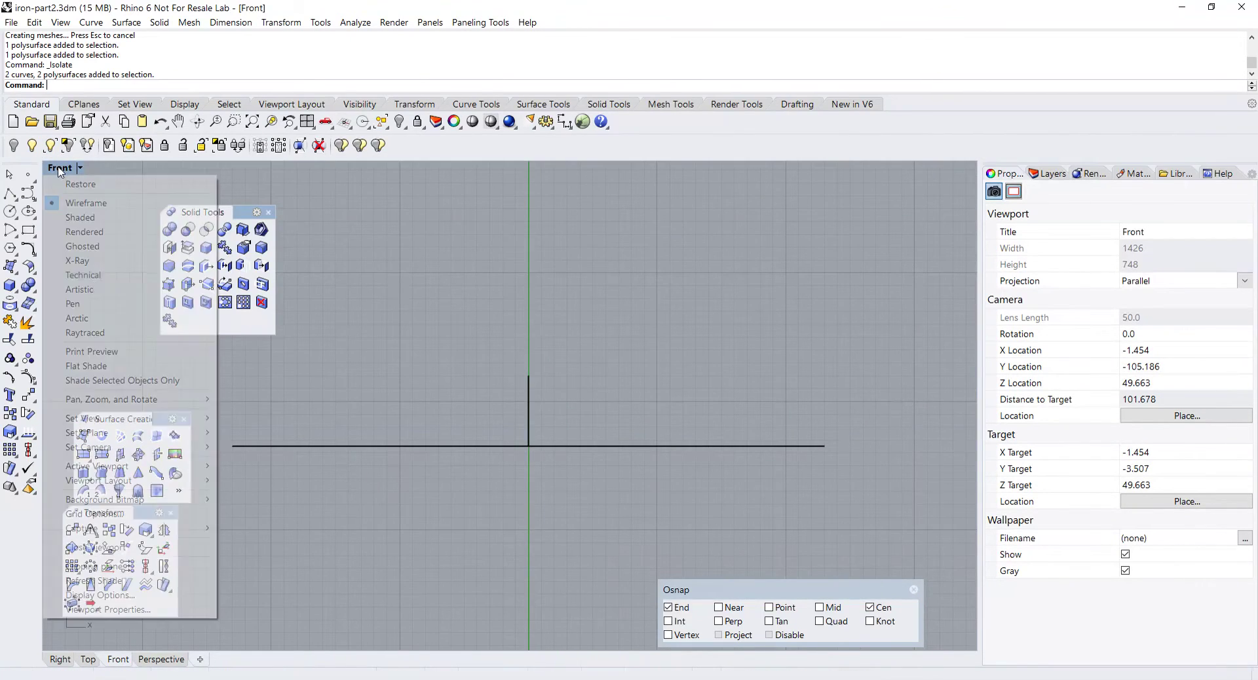
{"action": "left_click", "coordinate": [88, 254]}
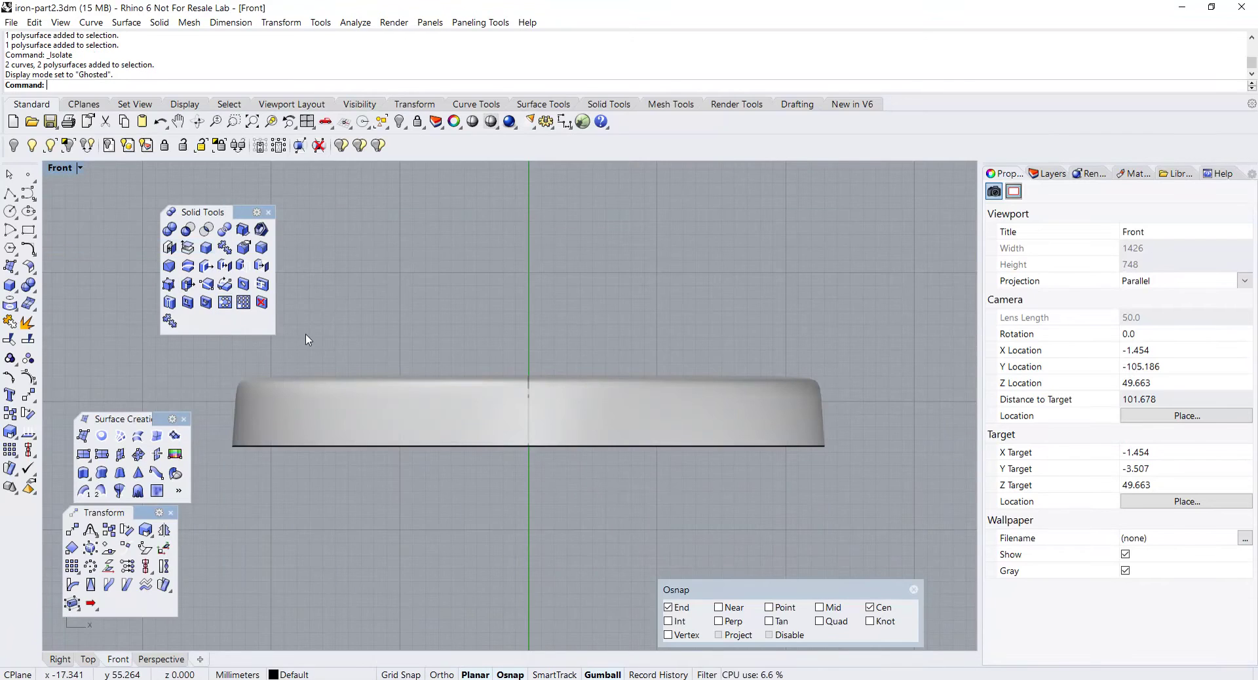
{"action": "scroll", "coordinate": [320, 335], "scroll_direction": "down", "scroll_amount": 2}
{"action": "left_click_drag", "start_coordinate": [27, 216], "coordinate": [66, 219]}
{"action": "scroll", "coordinate": [468, 373], "scroll_direction": "up", "scroll_amount": 3}
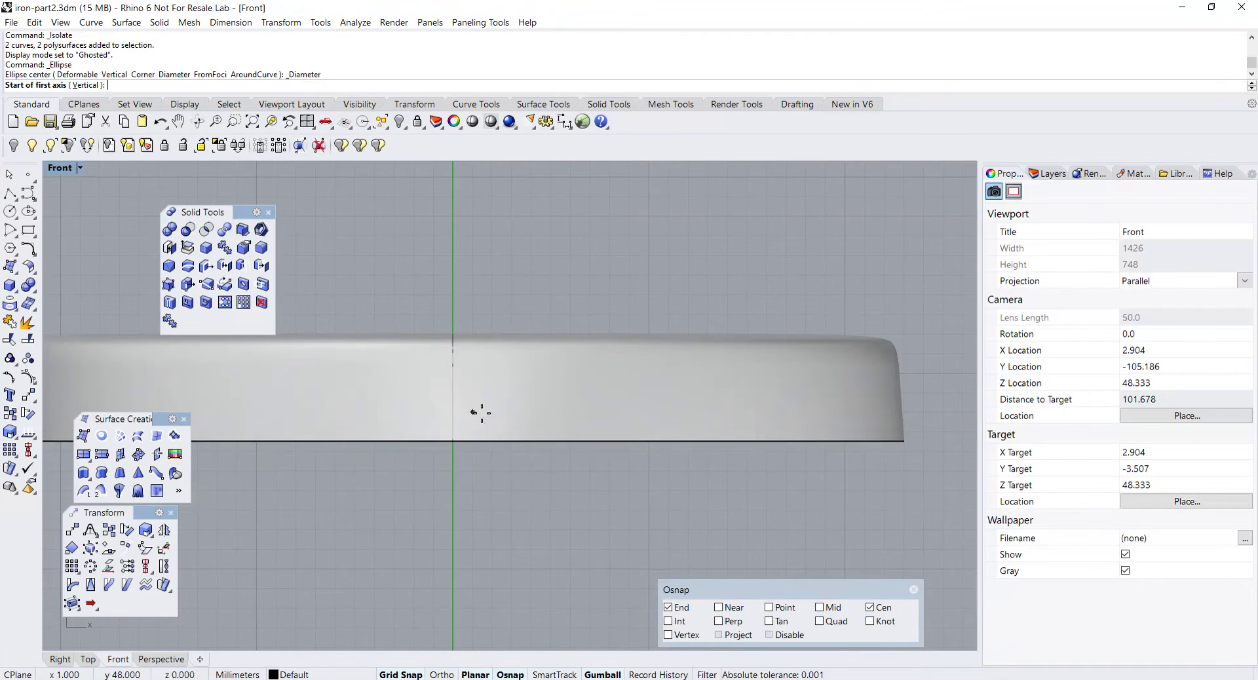
- Draw a vertical ellipse on the knob's axis in the Front view
{"action": "left_click", "coordinate": [454, 361]}
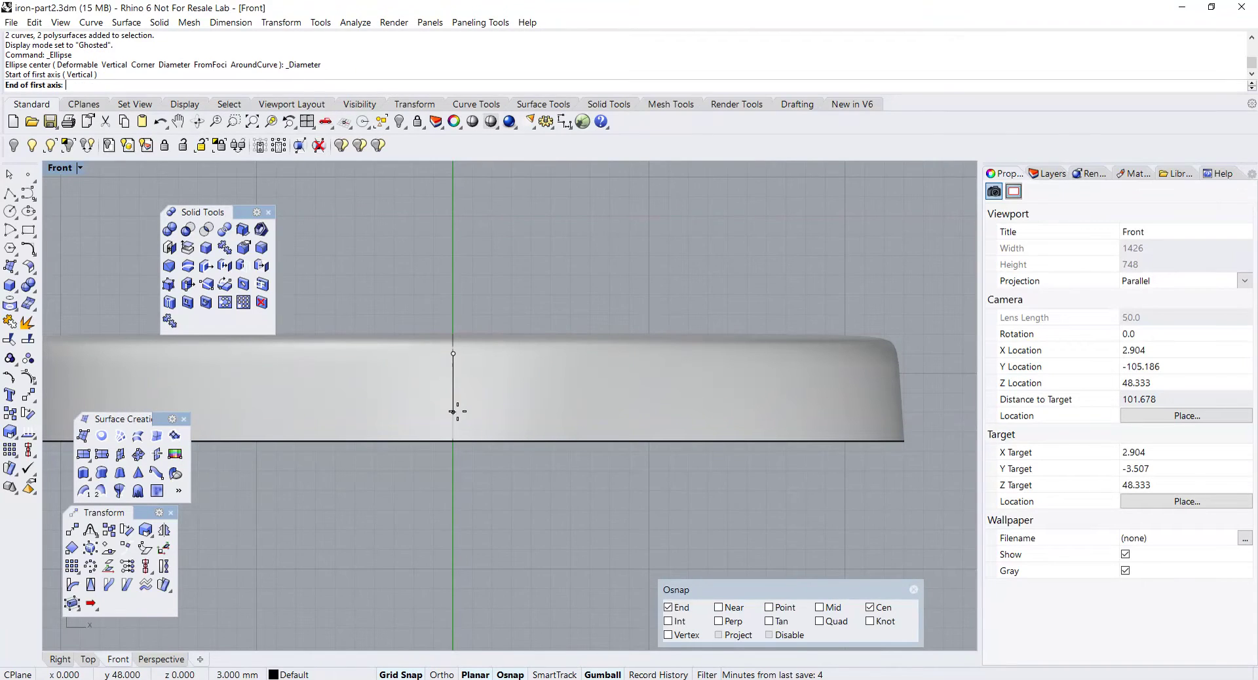
{"action": "left_click", "coordinate": [453, 412]}
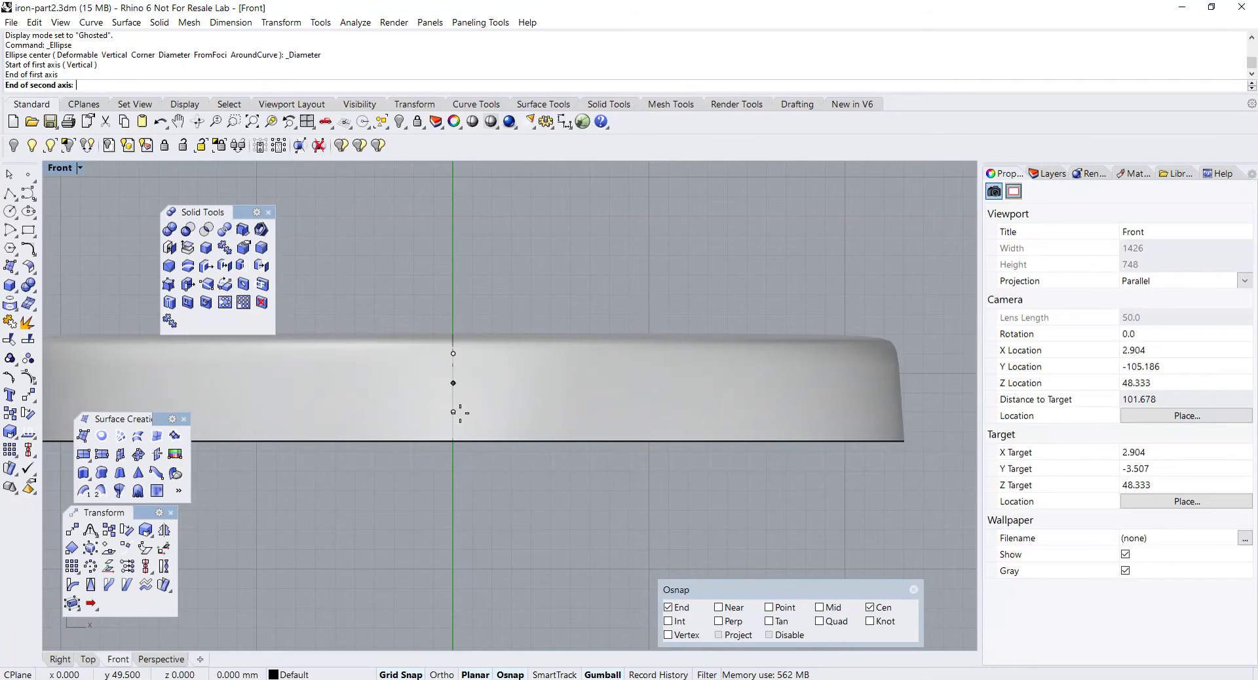
{"action": "left_click", "coordinate": [471, 410]}
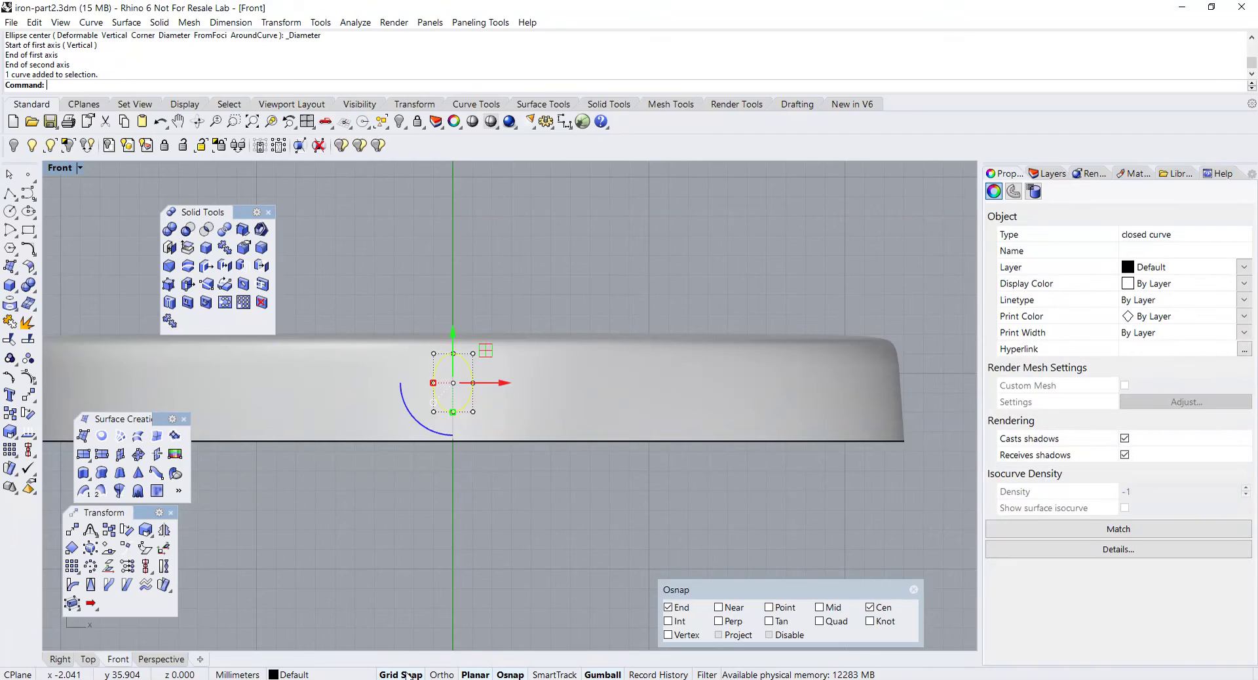
{"action": "scroll", "coordinate": [493, 446], "scroll_direction": "up", "scroll_amount": 2}
- Scale the ellipse taller and wider using the gumball handles
{"action": "left_click_drag", "start_coordinate": [431, 329], "coordinate": [431, 323]}
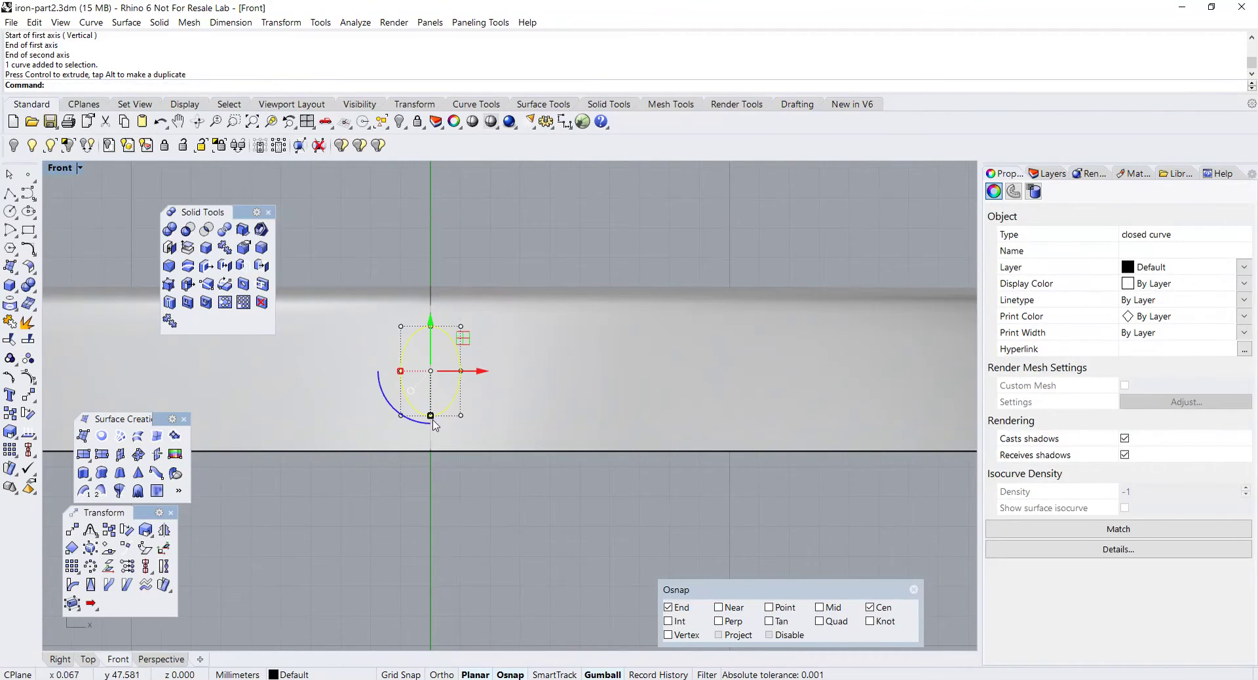
{"action": "left_click_drag", "start_coordinate": [431, 336], "coordinate": [430, 334]}
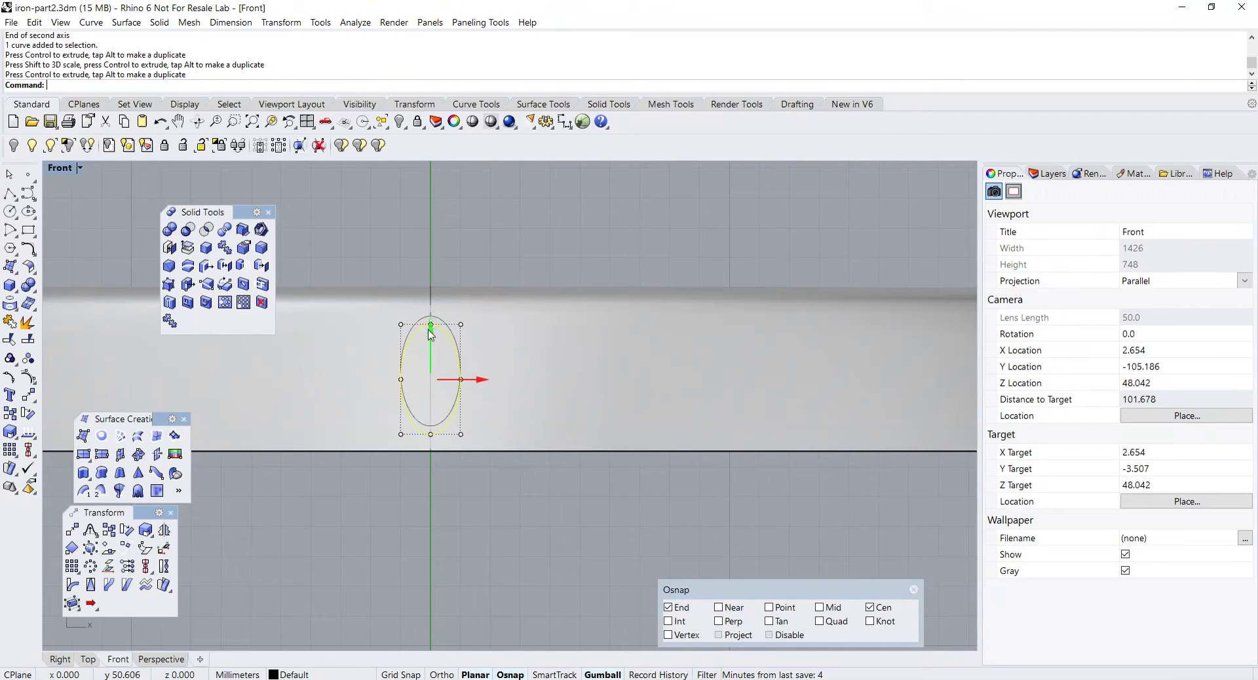
{"action": "left_click", "coordinate": [505, 397]}
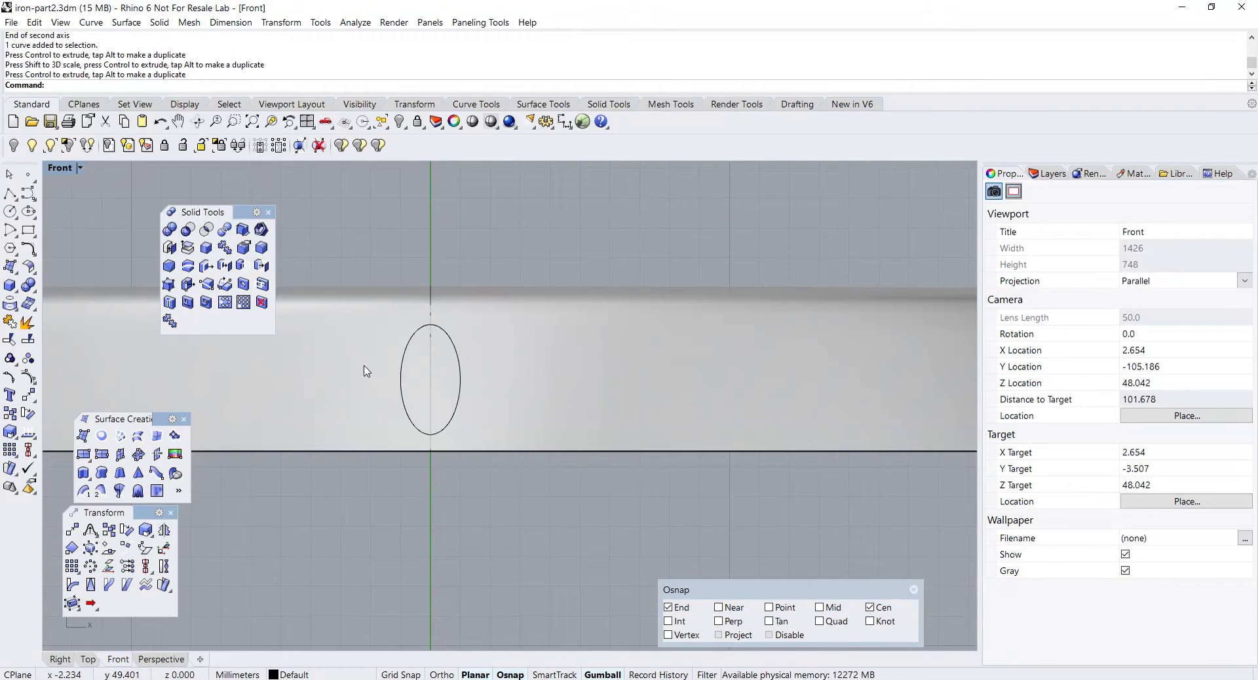
{"action": "left_click", "coordinate": [401, 379]}
{"action": "left_click_drag", "start_coordinate": [401, 380], "coordinate": [391, 381]}
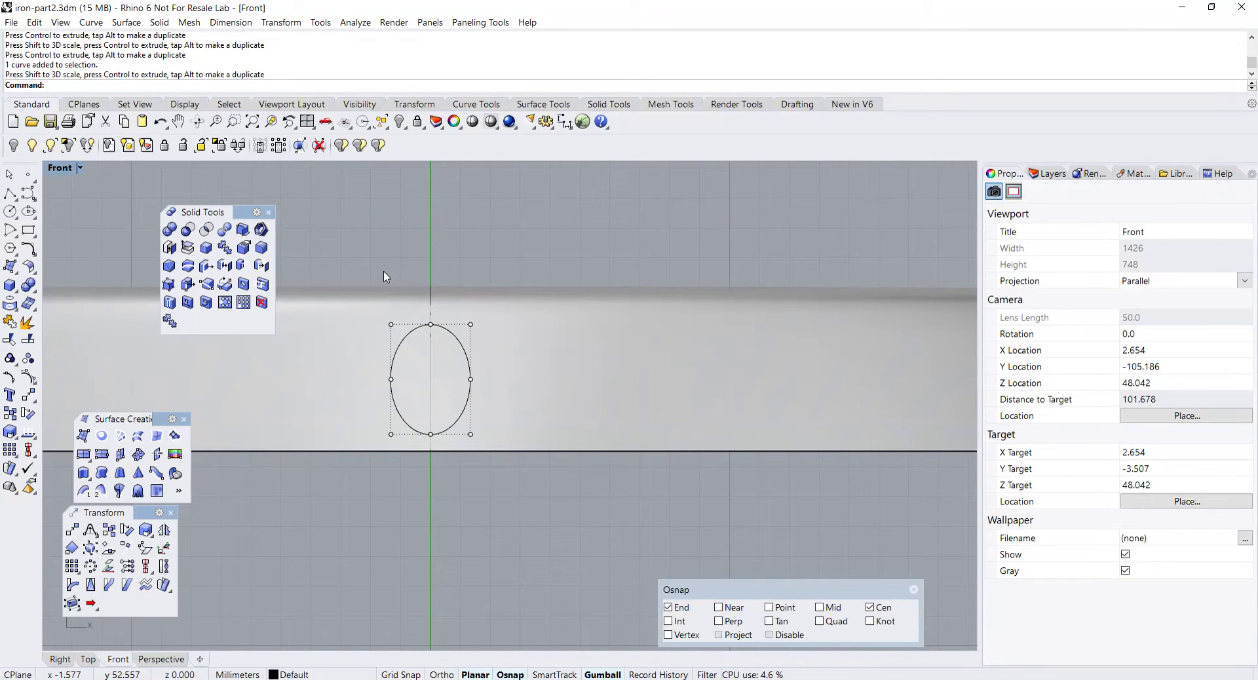
- Project the ellipse onto the knob's body surface
{"action": "key", "text": "Return"}
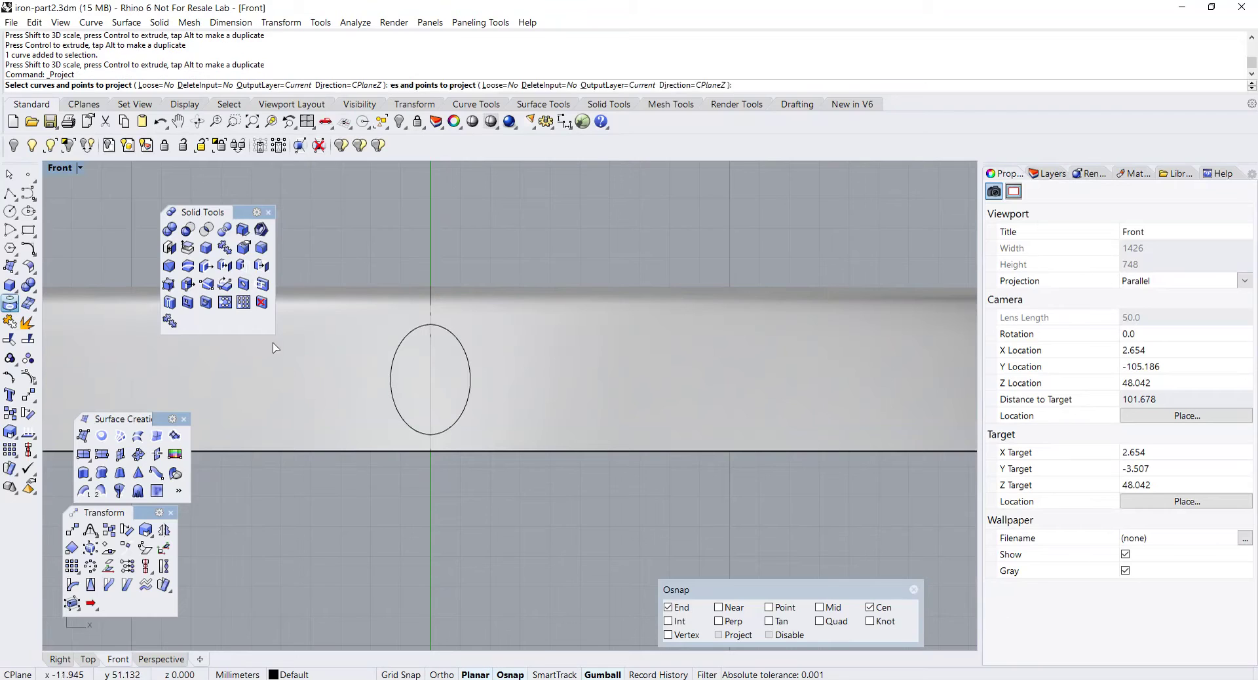
{"action": "left_click", "coordinate": [391, 368]}
{"action": "key", "text": "Return"}
{"action": "left_click", "coordinate": [379, 376]}
{"action": "key", "text": "Return"}
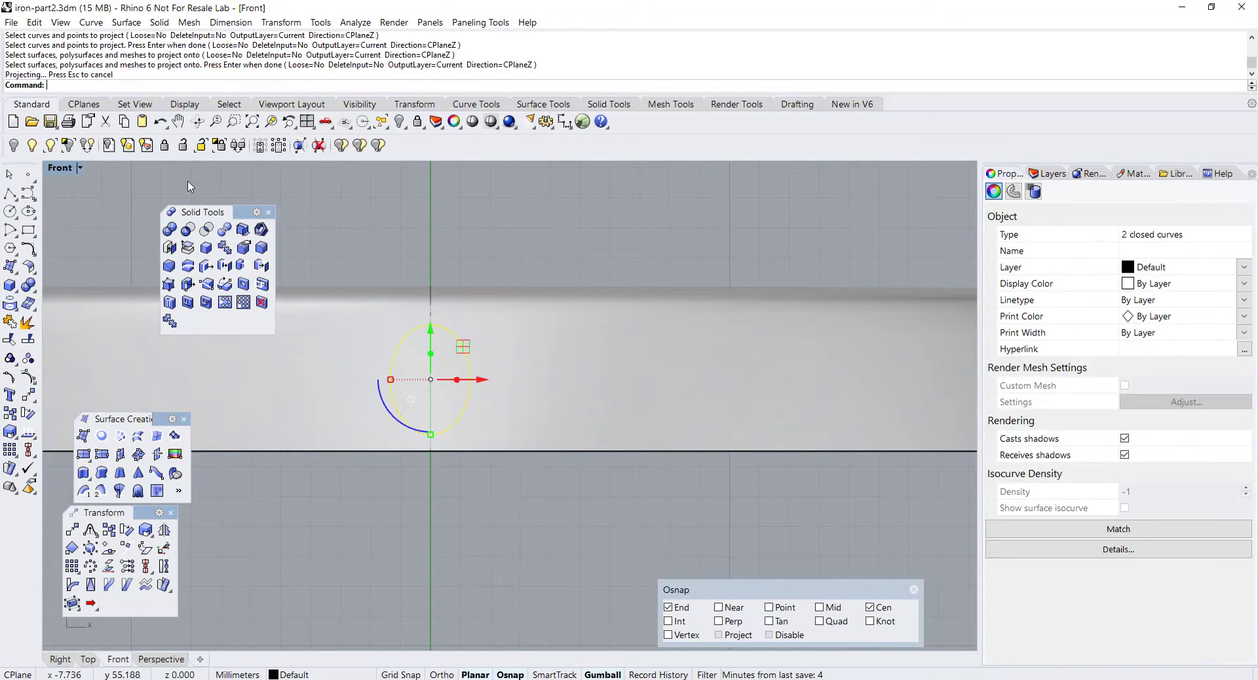
- Maximize the Right view and pan to the side profile
{"action": "double_click", "coordinate": [65, 168]}
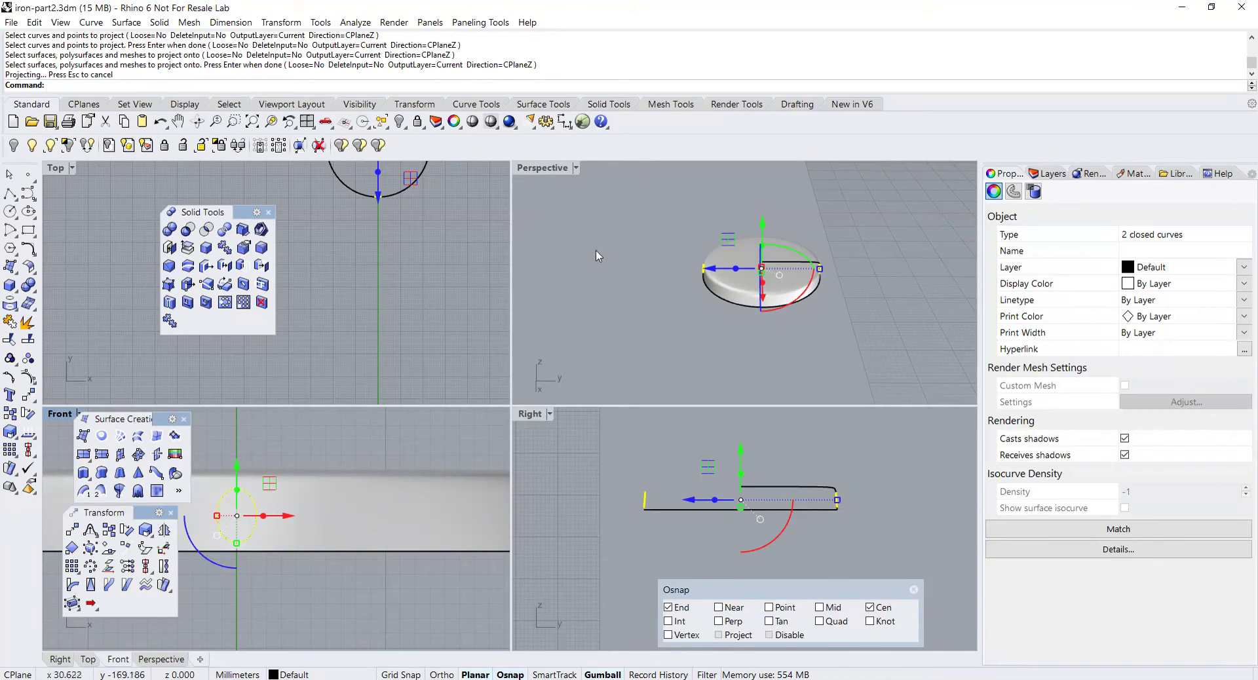
{"action": "double_click", "coordinate": [529, 414]}
{"action": "right_click_drag", "start_coordinate": [655, 419], "coordinate": [577, 353]}
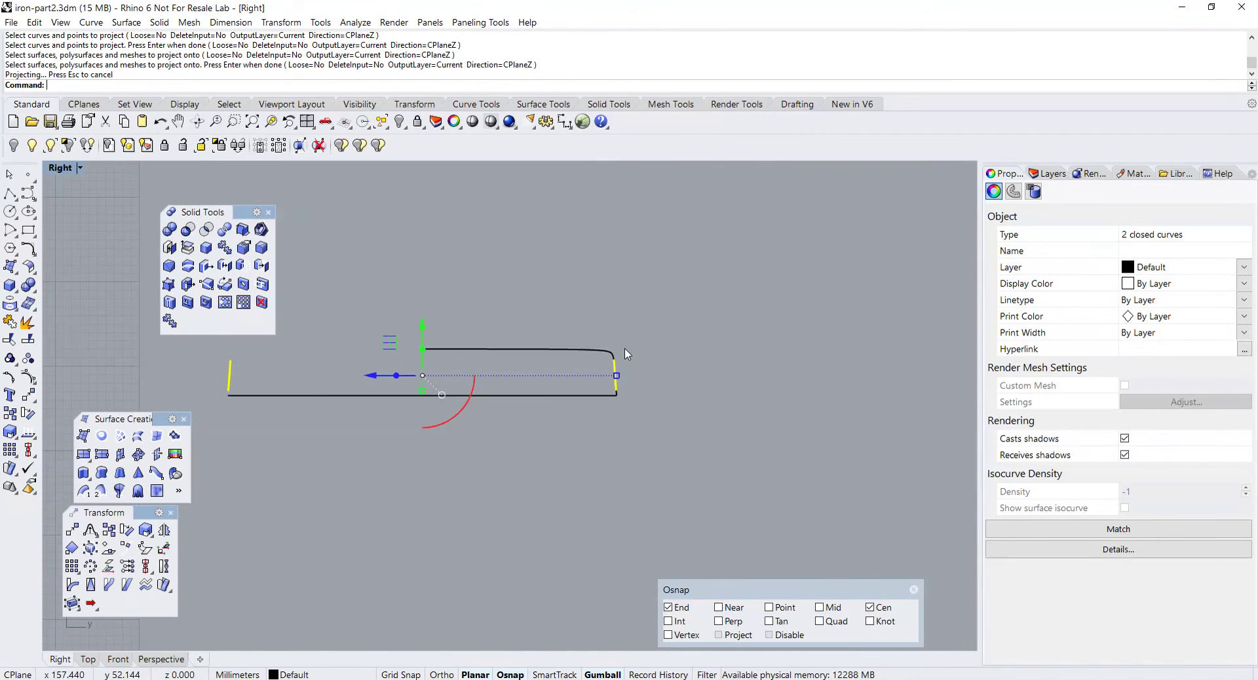
{"action": "key", "text": "Escape"}
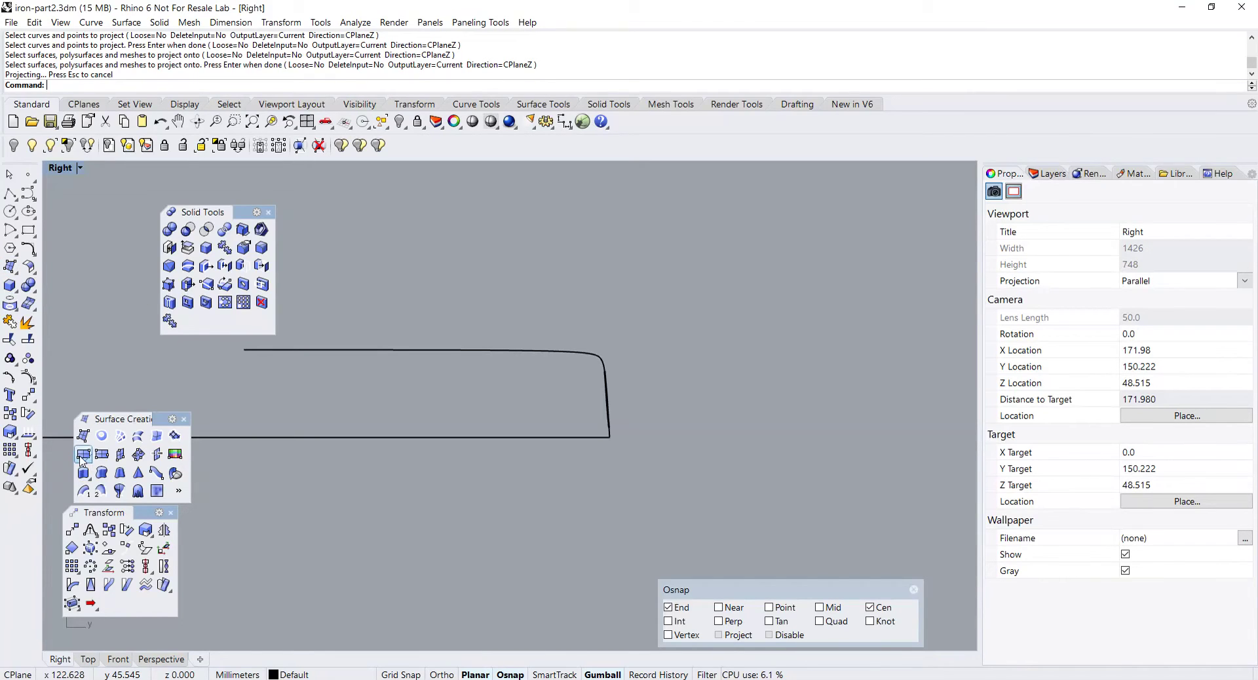
- Draw a temporary corner-to-corner plane across the body's edge in the Right view
{"action": "left_click", "coordinate": [83, 454]}
{"action": "left_click", "coordinate": [480, 287]}
{"action": "left_click", "coordinate": [796, 516]}
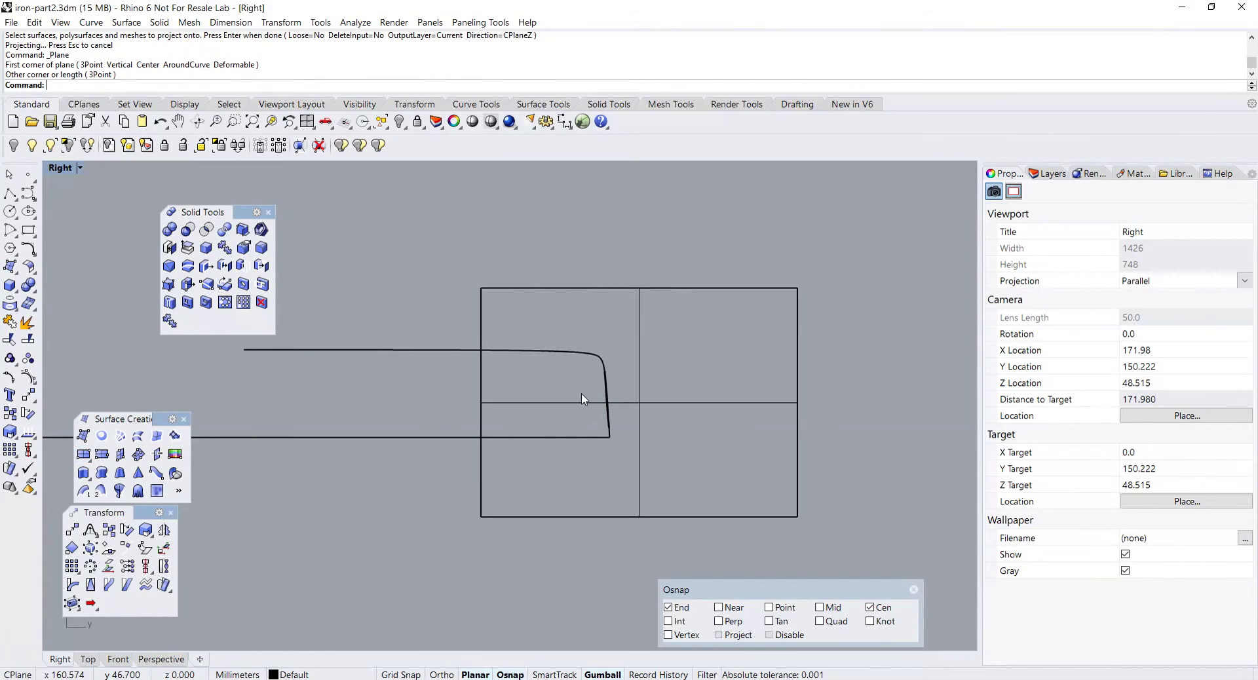
{"action": "double_click", "coordinate": [57, 168]}
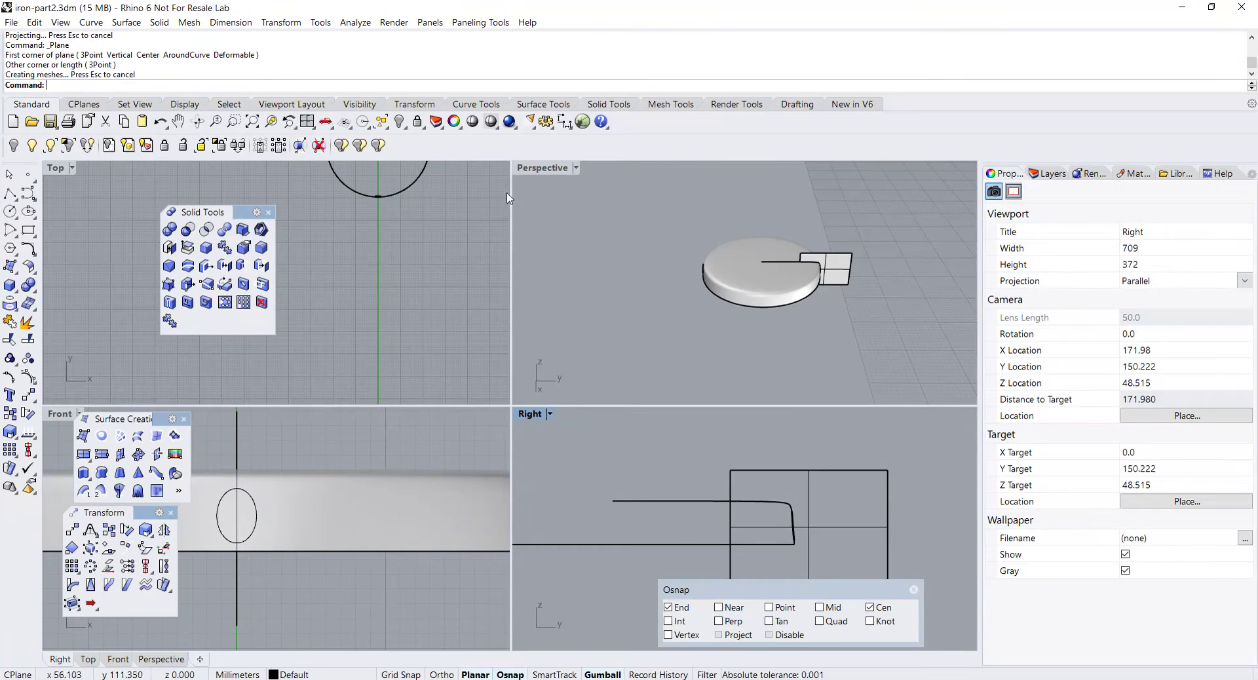
{"action": "double_click", "coordinate": [547, 169]}
{"action": "right_click_drag", "start_coordinate": [548, 175], "coordinate": [535, 317]}
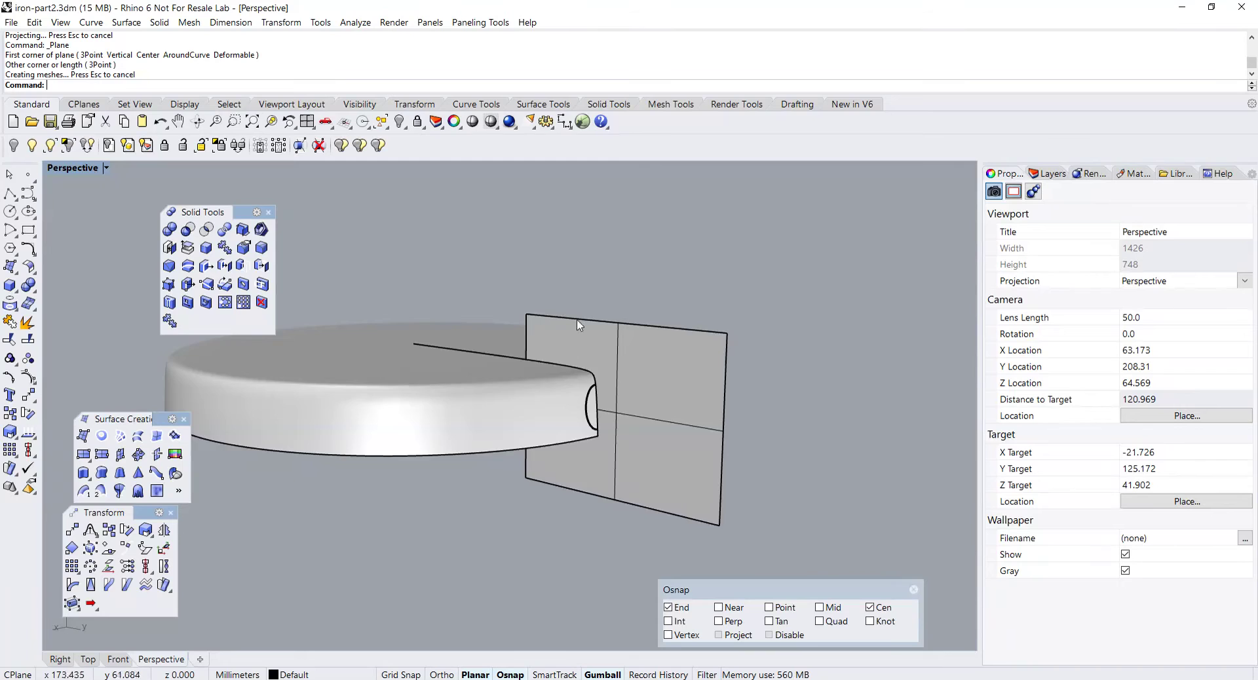
{"action": "scroll", "coordinate": [588, 314], "scroll_direction": "up", "scroll_amount": 3}
{"action": "scroll", "coordinate": [586, 307], "scroll_direction": "down", "scroll_amount": 2}
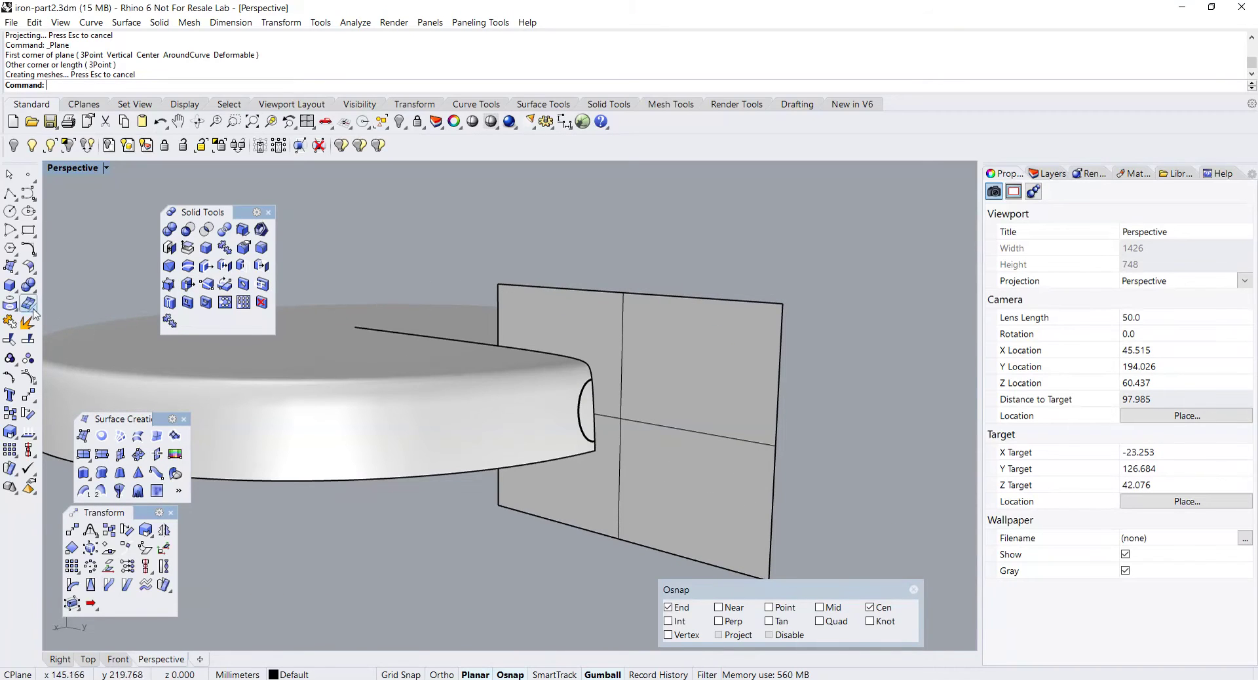
- Split the projected curve into two pieces using the plane as the cutter
{"action": "left_click", "coordinate": [29, 303]}
{"action": "left_click", "coordinate": [582, 409]}
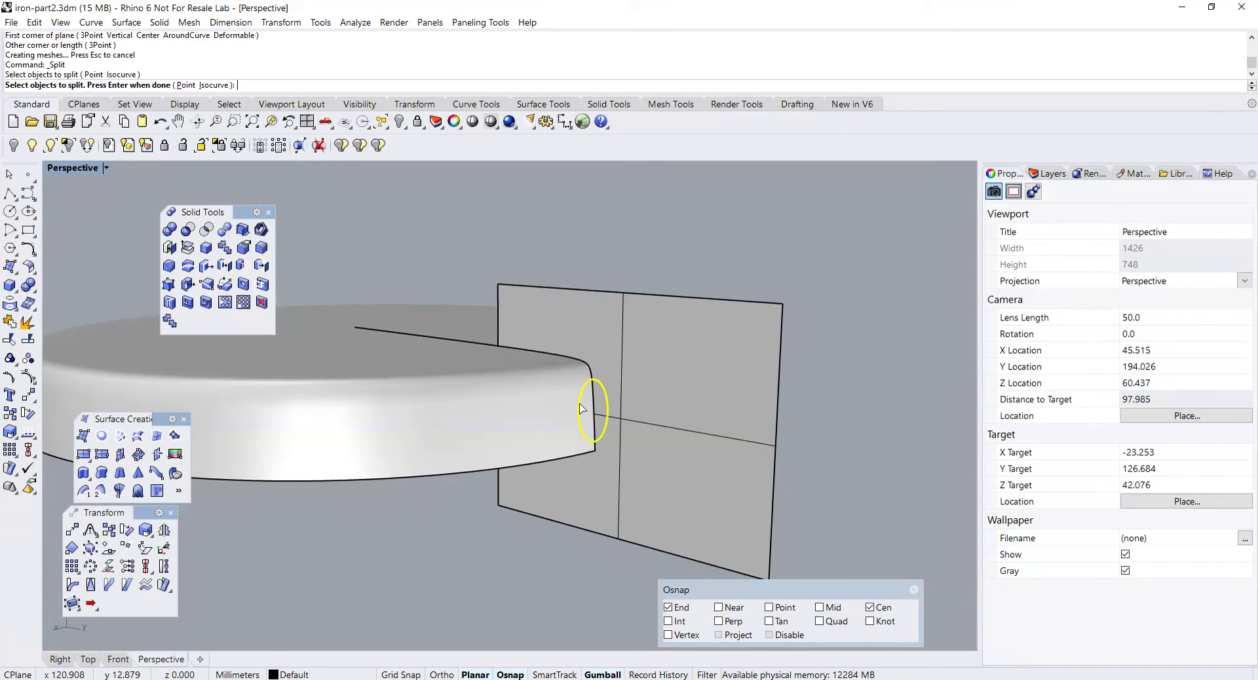
{"action": "key", "text": "Return"}
{"action": "left_click", "coordinate": [624, 330]}
{"action": "key", "text": "Return"}
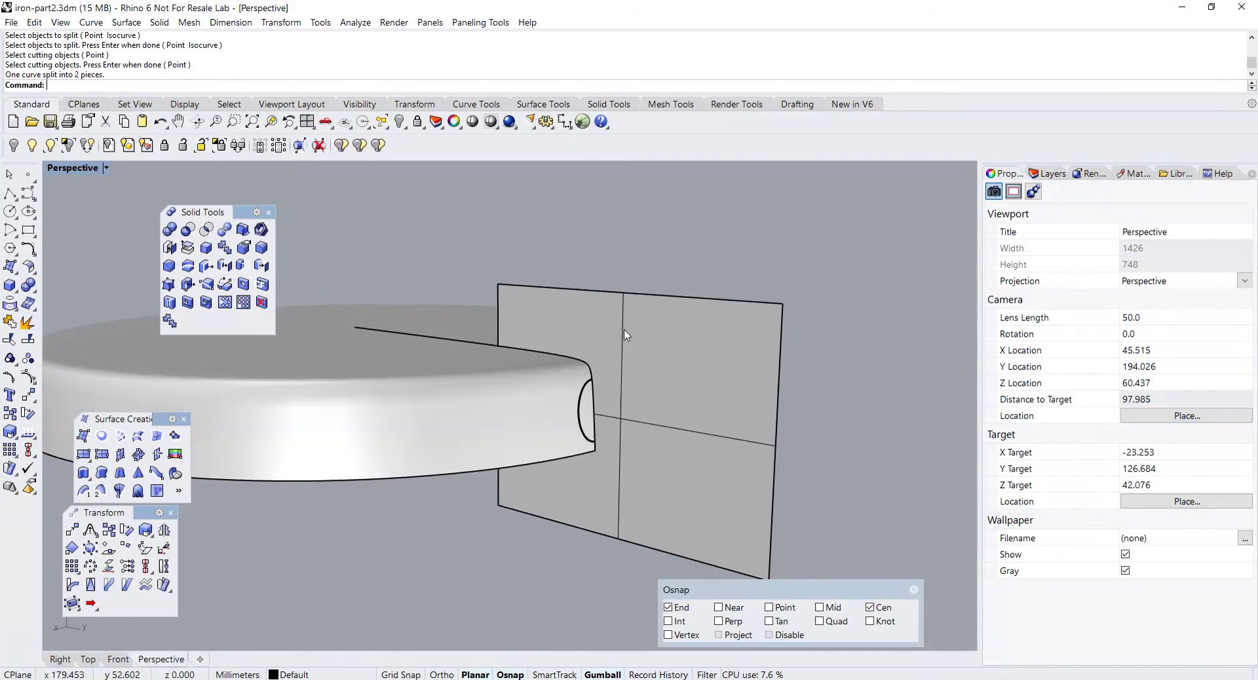
- Delete the temporary plane and clear the selection
{"action": "left_click", "coordinate": [626, 334]}
{"action": "key", "text": "Delete"}
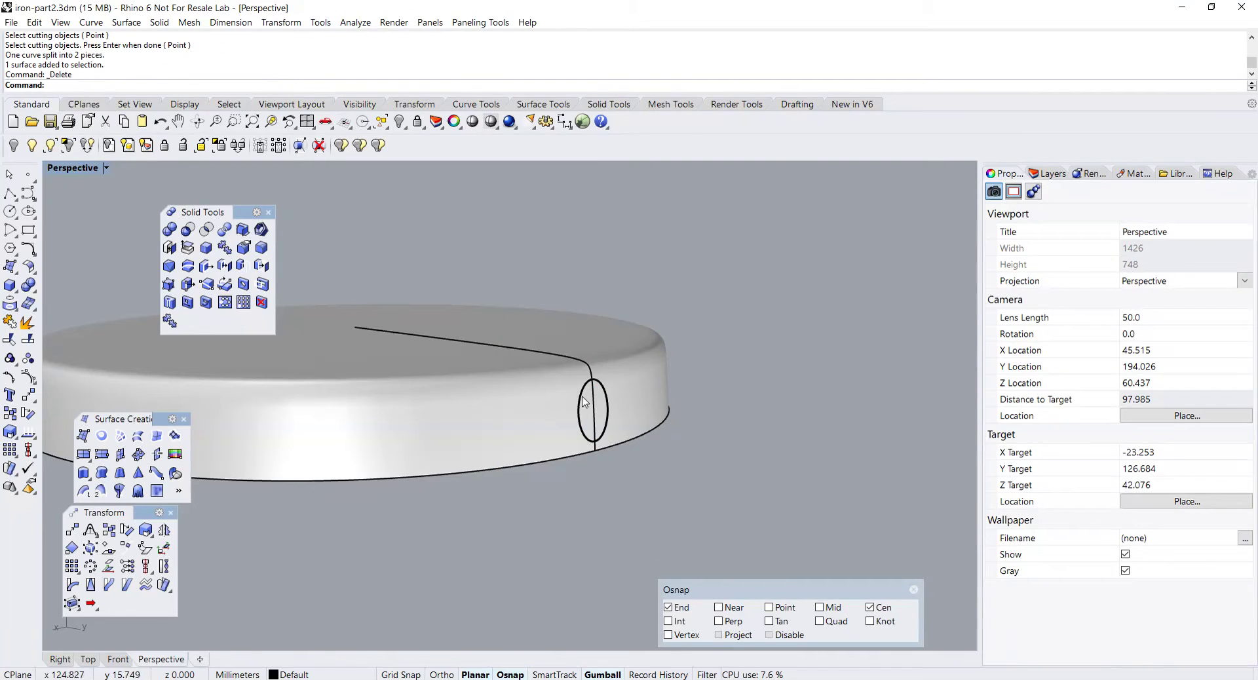
{"action": "left_click", "coordinate": [585, 402]}
{"action": "key", "text": "Escape"}
{"action": "scroll", "coordinate": [609, 395], "scroll_direction": "up", "scroll_amount": 2}
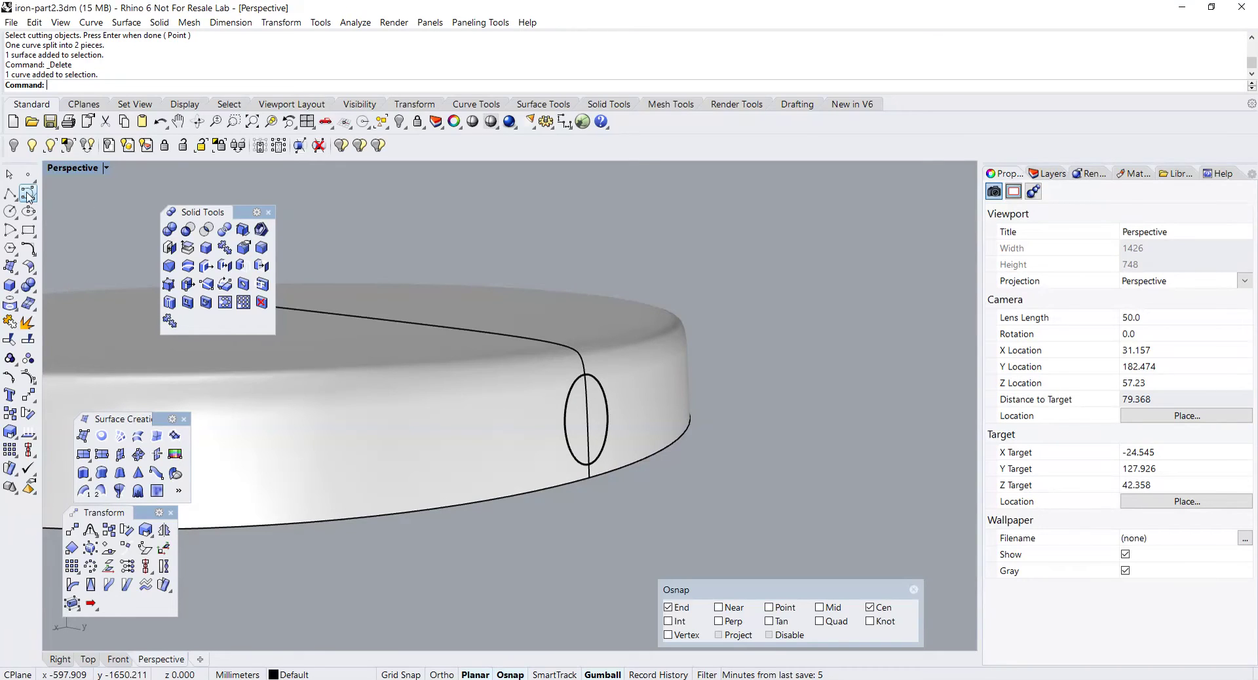
- Draw a straight middle curve from the ellipse's top to its bottom and select it
{"action": "left_click", "coordinate": [31, 197]}
{"action": "left_click", "coordinate": [48, 200]}
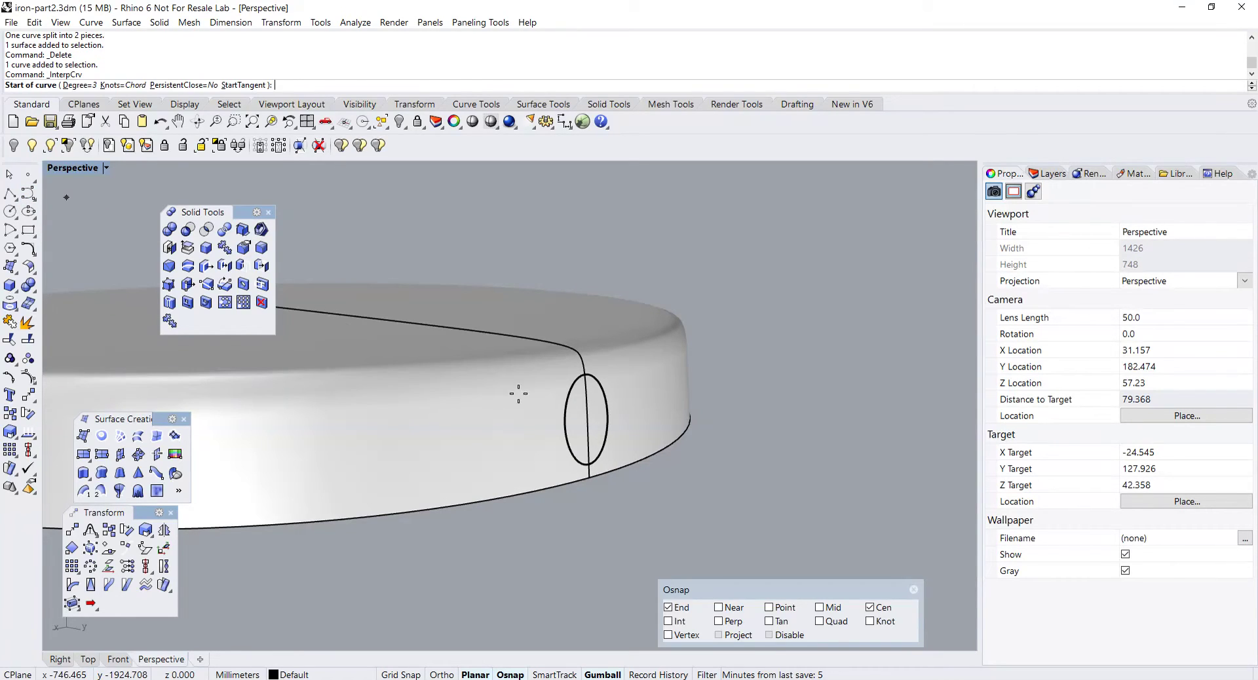
{"action": "left_click", "coordinate": [584, 375]}
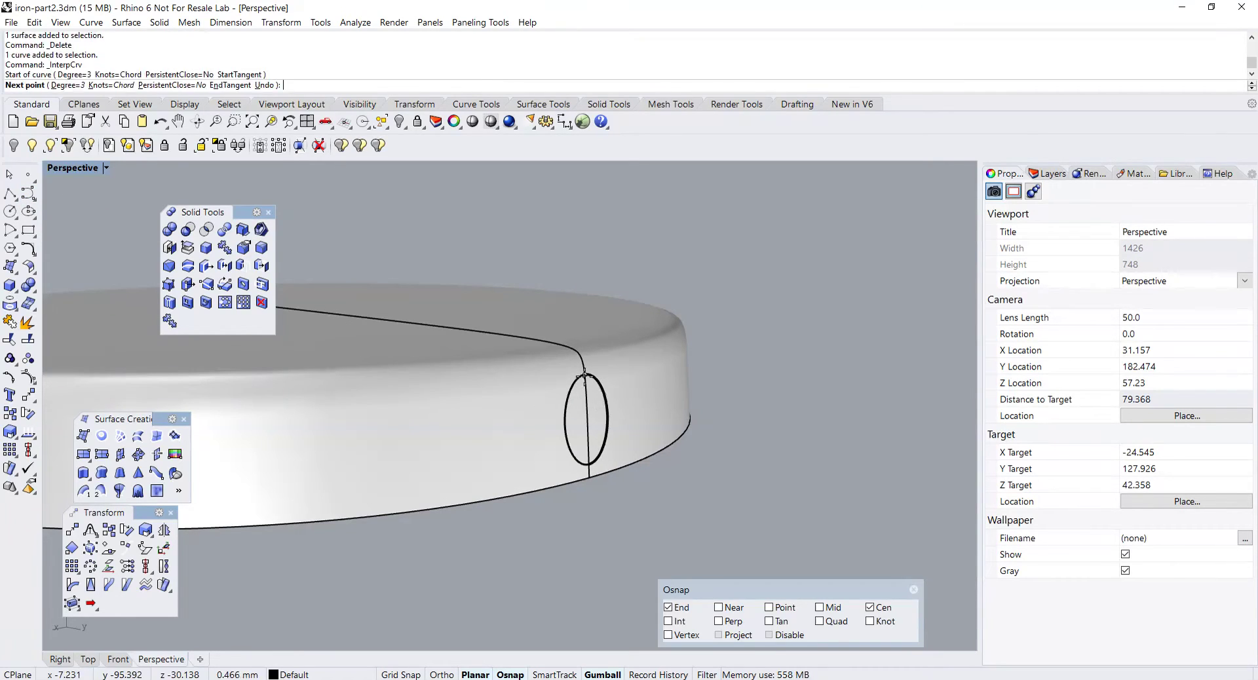
{"action": "left_click", "coordinate": [590, 463]}
{"action": "key", "text": "Return"}
{"action": "left_click", "coordinate": [588, 446]}
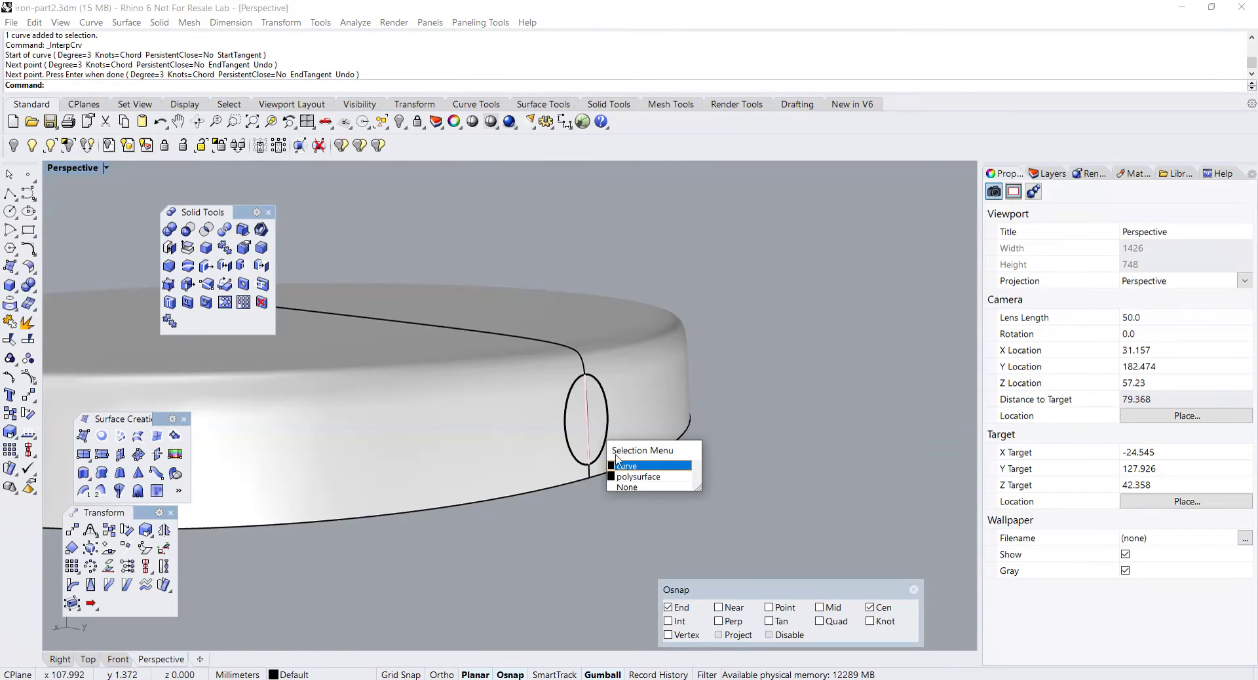
{"action": "left_click", "coordinate": [624, 467]}
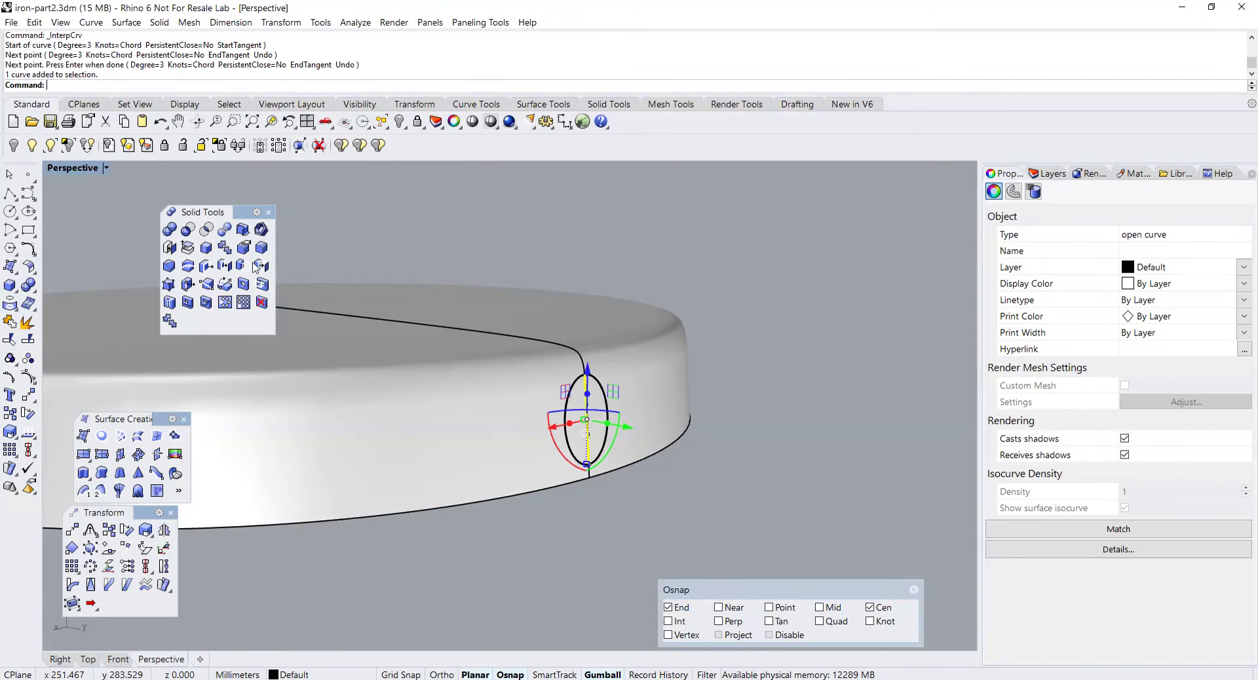
- In the Right view, drag the middle curve's two central control points outward and slightly up
{"action": "double_click", "coordinate": [63, 171]}
{"action": "double_click", "coordinate": [522, 420]}
{"action": "scroll", "coordinate": [545, 405], "scroll_direction": "up", "scroll_amount": 5}
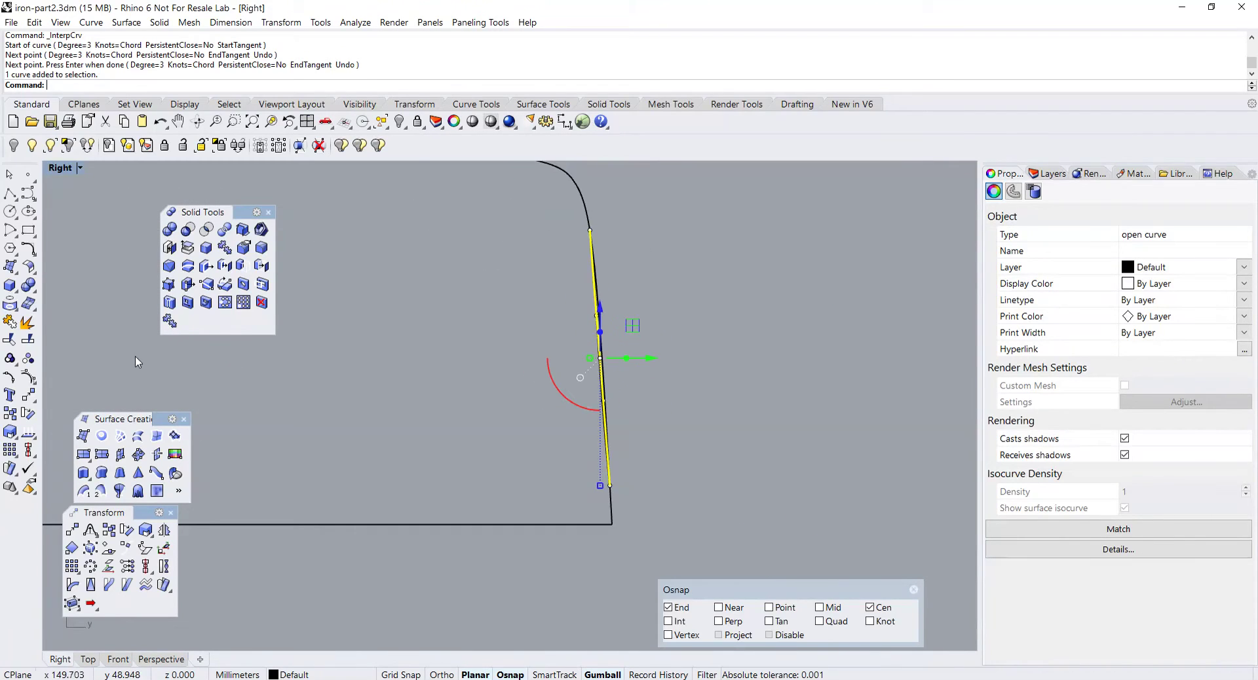
{"action": "left_click", "coordinate": [28, 378]}
{"action": "left_click_drag", "start_coordinate": [516, 300], "coordinate": [729, 445]}
{"action": "left_click_drag", "start_coordinate": [655, 360], "coordinate": [693, 358]}
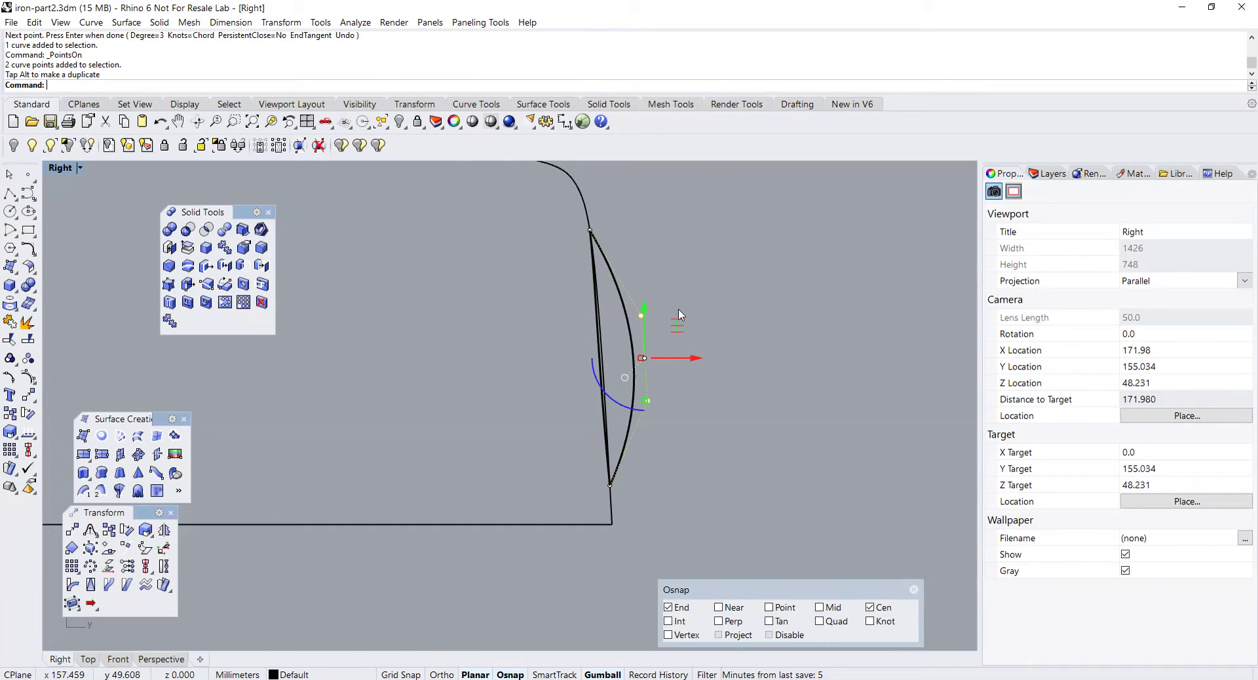
{"action": "left_click_drag", "start_coordinate": [648, 307], "coordinate": [650, 298]}
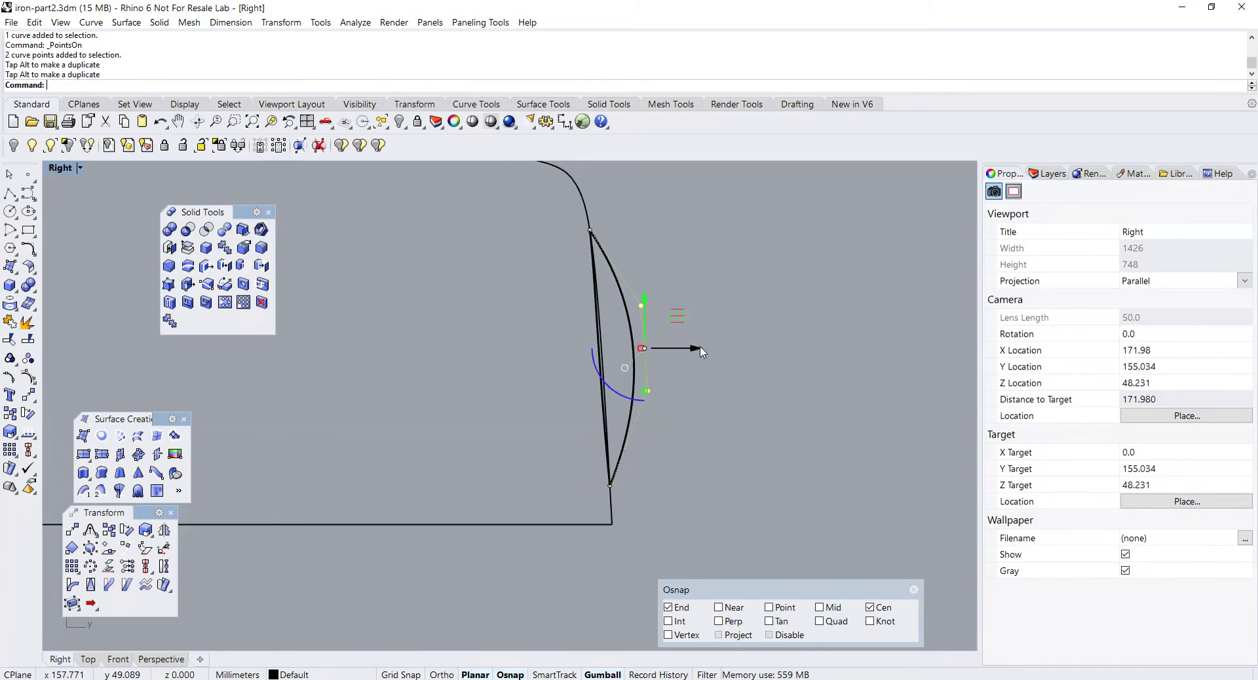
{"action": "left_click_drag", "start_coordinate": [701, 352], "coordinate": [710, 354]}
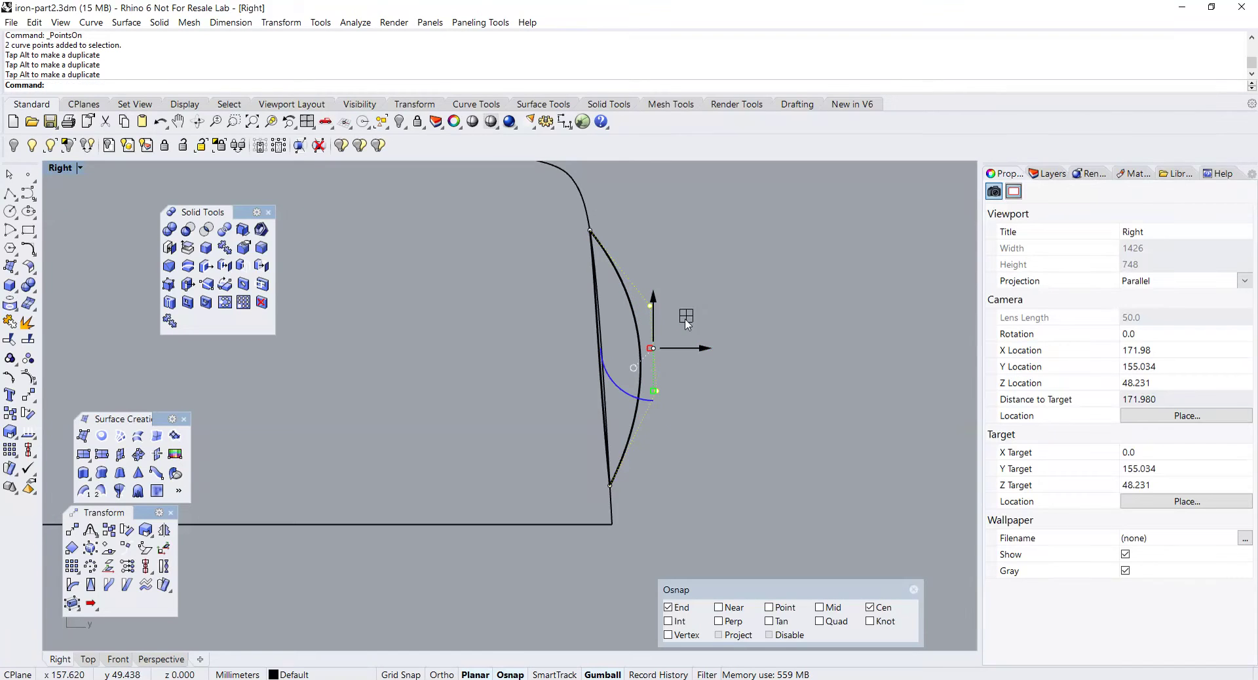
{"action": "left_click_drag", "start_coordinate": [655, 300], "coordinate": [655, 297]}
{"action": "left_click", "coordinate": [784, 374]}
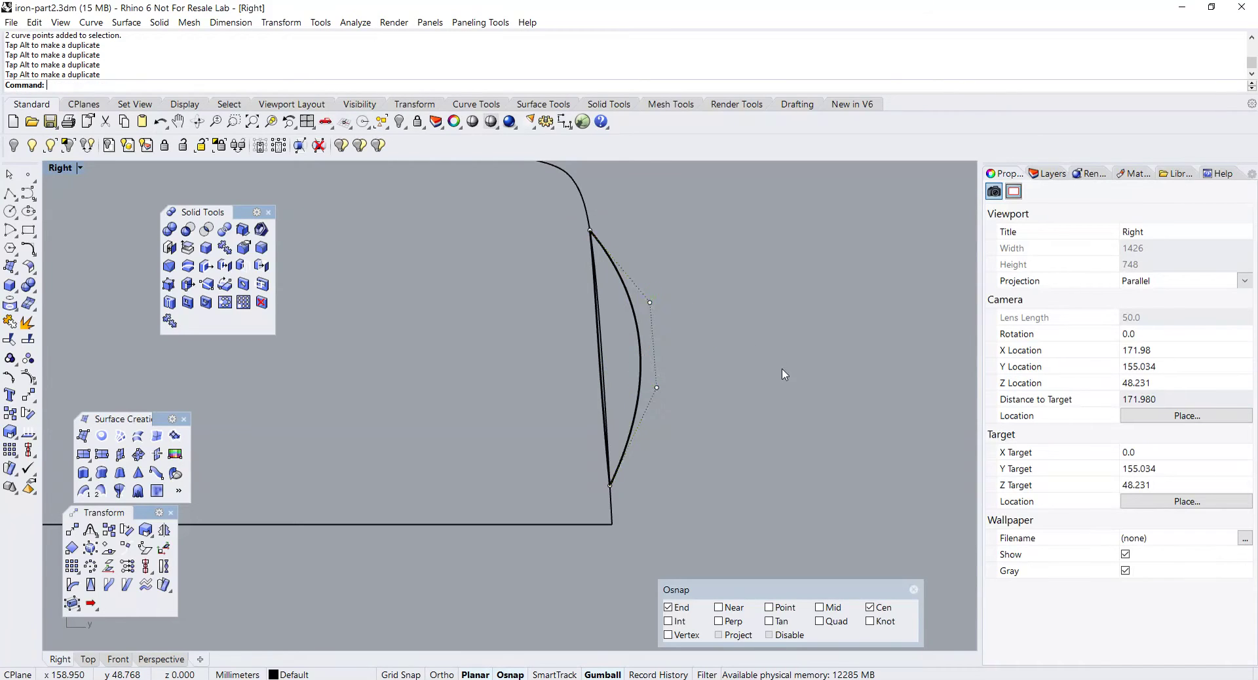
- Recentre the enlarged Perspective view on the ellipse and start the Loft command
{"action": "double_click", "coordinate": [60, 172]}
{"action": "double_click", "coordinate": [542, 168]}
{"action": "scroll", "coordinate": [553, 307], "scroll_direction": "up", "scroll_amount": 5}
{"action": "right_click_drag", "start_coordinate": [543, 339], "coordinate": [576, 302], "text": "shift"}
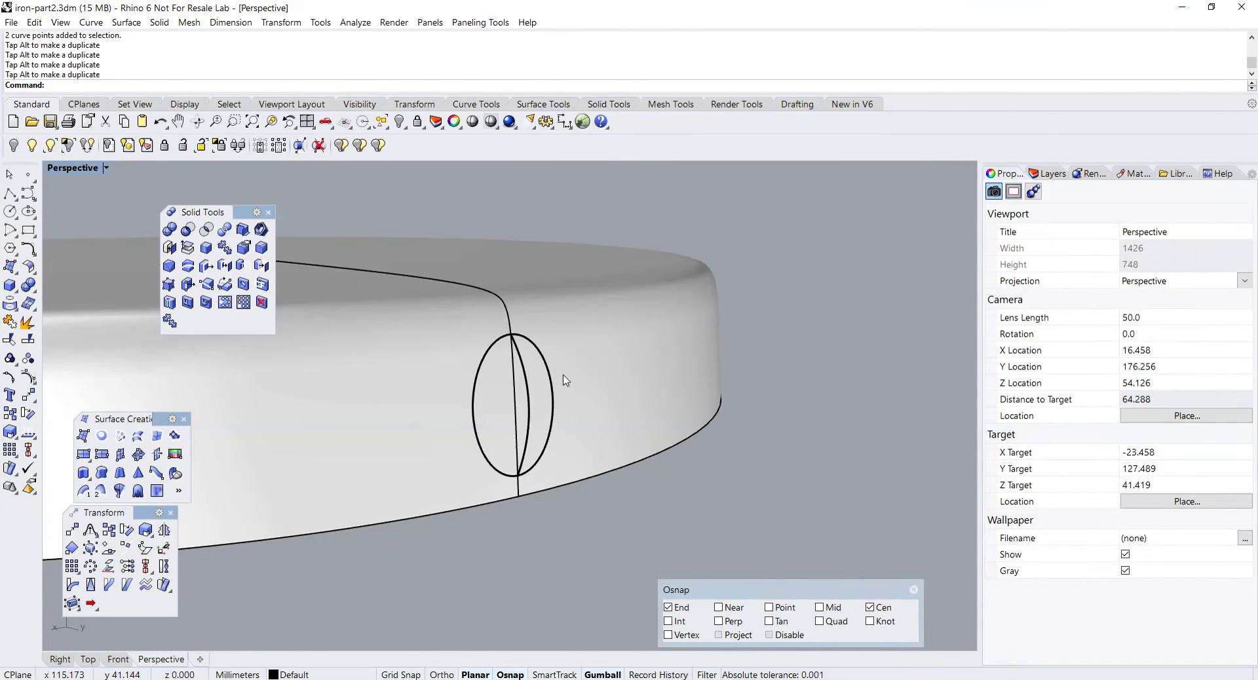
{"action": "left_click", "coordinate": [157, 454]}
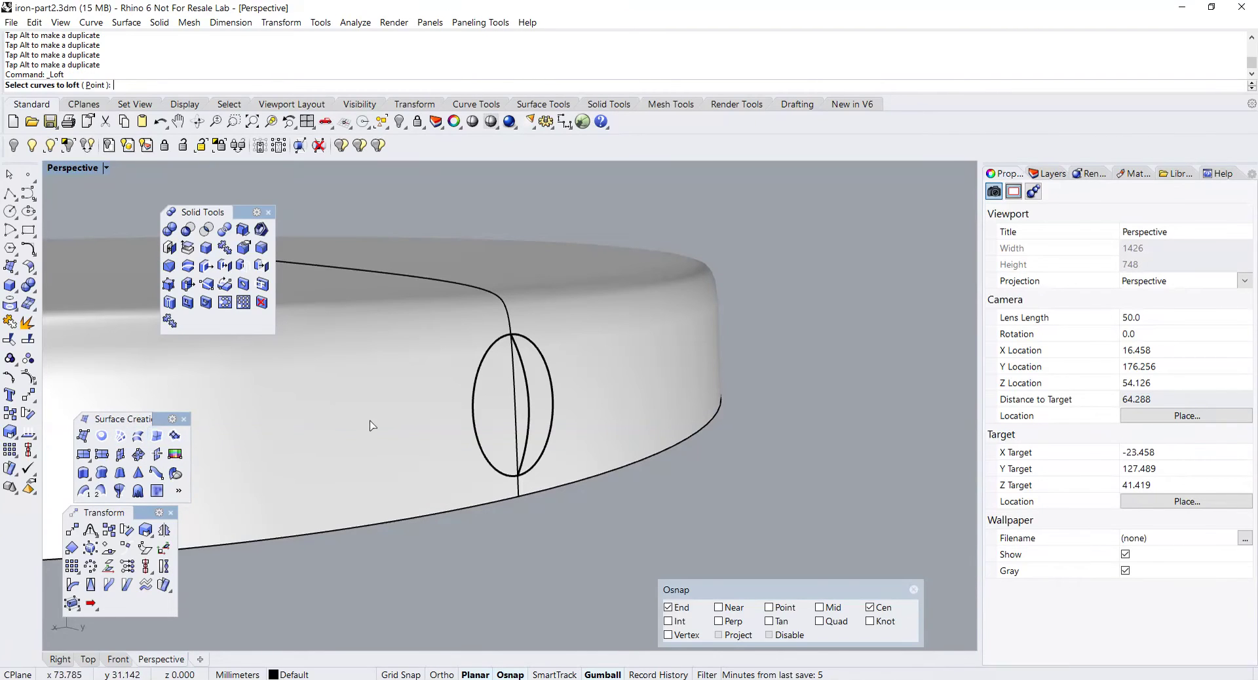
- Loft a Normal-style surface through the ellipse's left arc, middle curve and right arc
{"action": "left_click", "coordinate": [478, 375]}
{"action": "left_click", "coordinate": [525, 375]}
{"action": "left_click", "coordinate": [549, 366]}
{"action": "key", "text": "Return"}
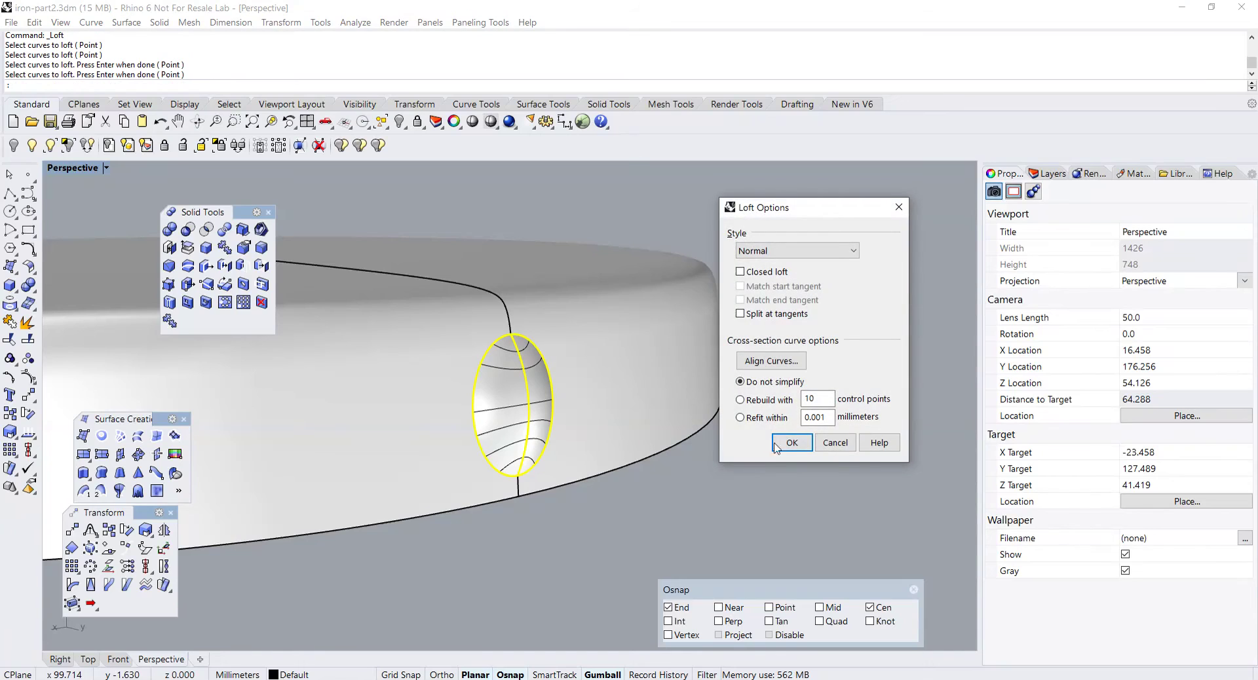
{"action": "left_click", "coordinate": [773, 444]}
{"action": "scroll", "coordinate": [780, 444], "scroll_direction": "down", "scroll_amount": 4}
{"action": "right_click_drag", "start_coordinate": [780, 443], "coordinate": [547, 447]}
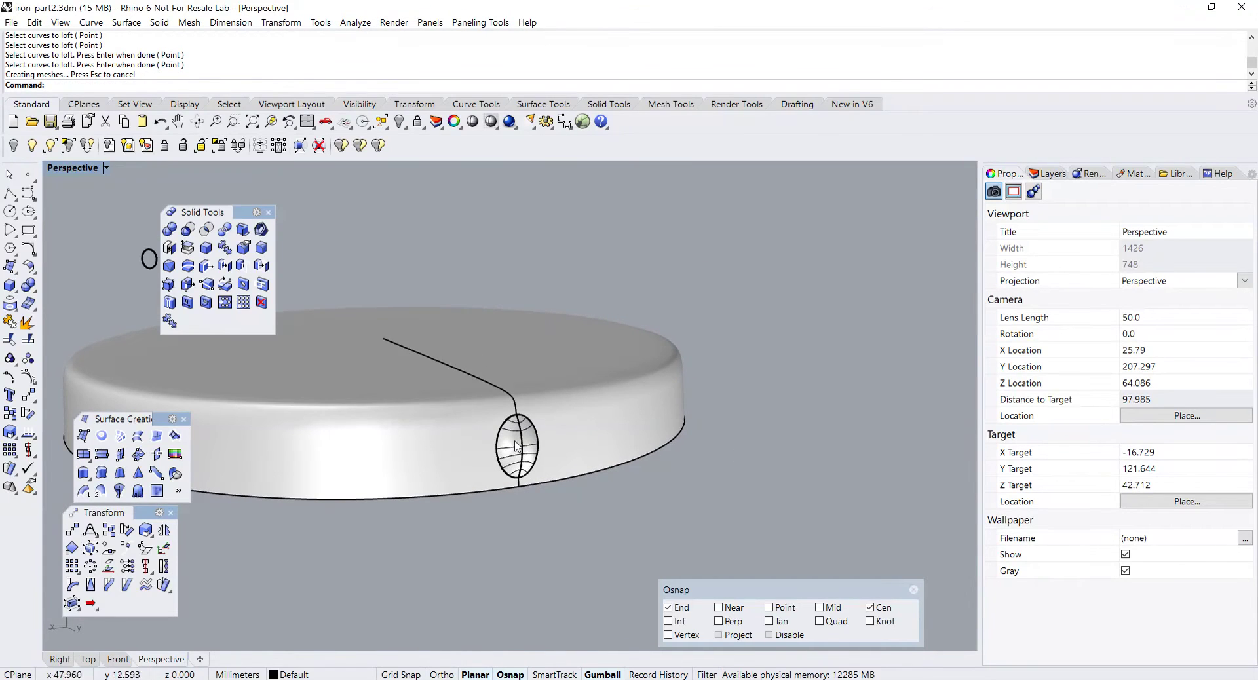
{"action": "left_click", "coordinate": [512, 449]}
- Return to four views, recentre the circle in Top, and set object snap to Cen only
{"action": "double_click", "coordinate": [69, 167]}
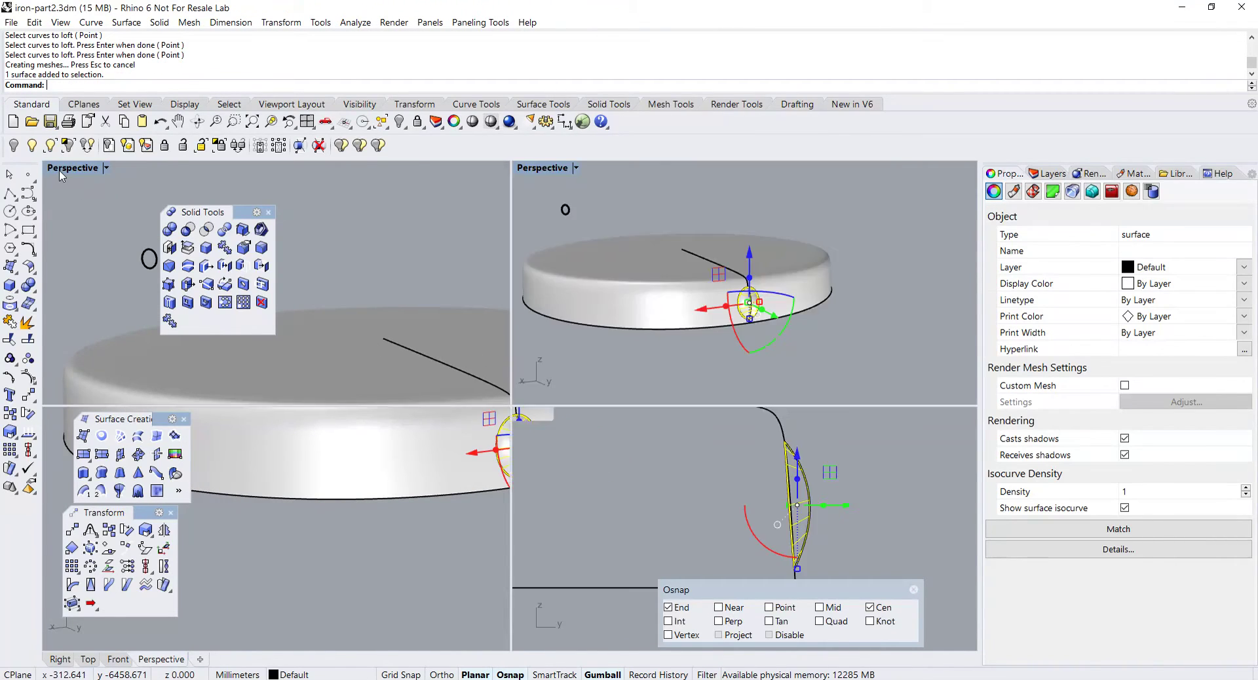
{"action": "right_click_drag", "start_coordinate": [365, 174], "coordinate": [383, 281]}
{"action": "scroll", "coordinate": [383, 281], "scroll_direction": "up", "scroll_amount": 5}
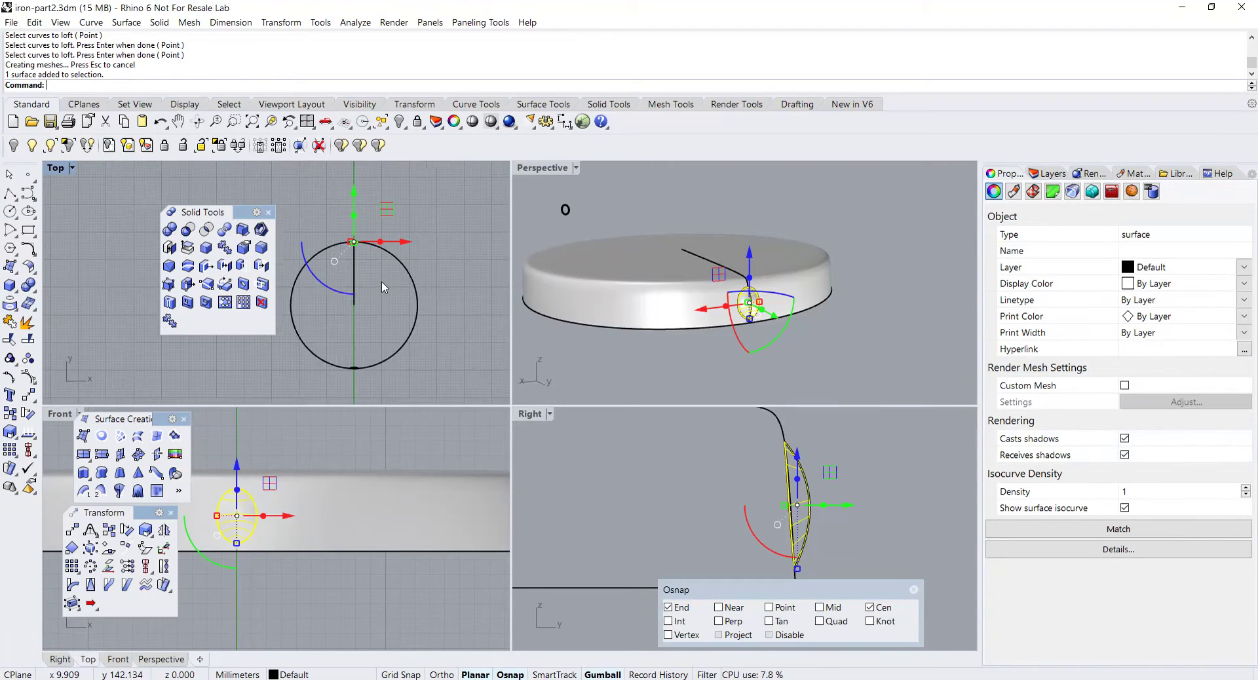
{"action": "left_click_drag", "start_coordinate": [250, 212], "coordinate": [176, 213]}
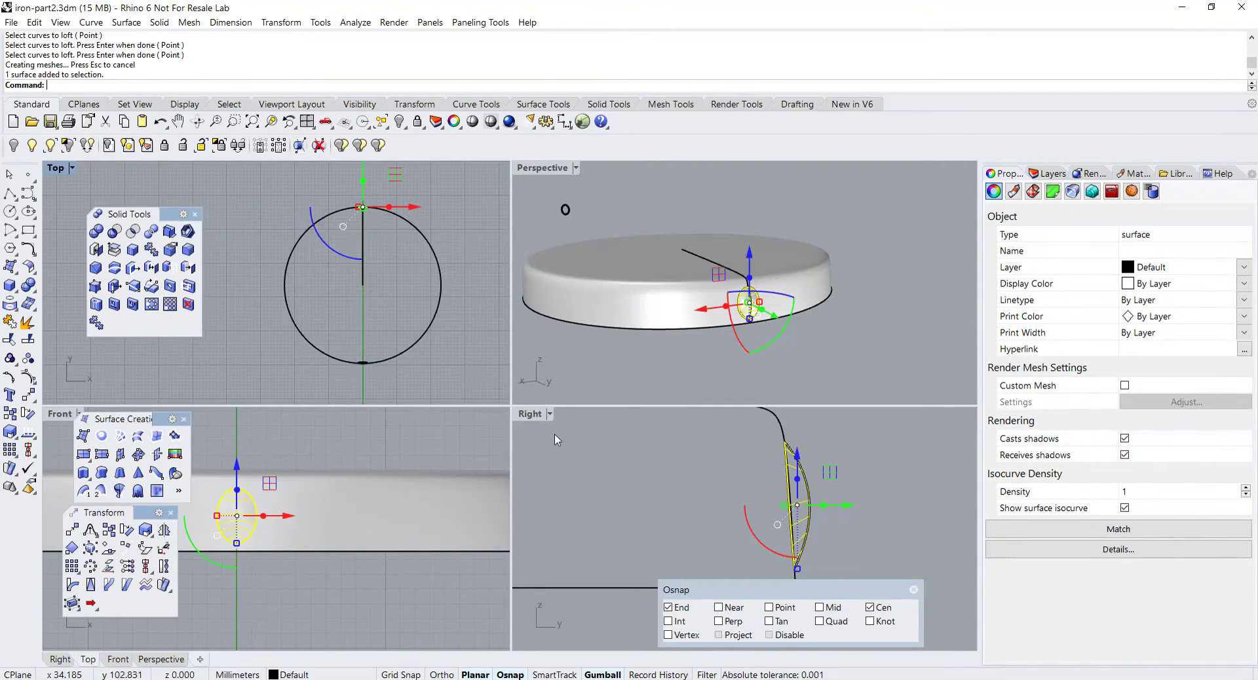
{"action": "left_click_drag", "start_coordinate": [765, 592], "coordinate": [674, 439]}
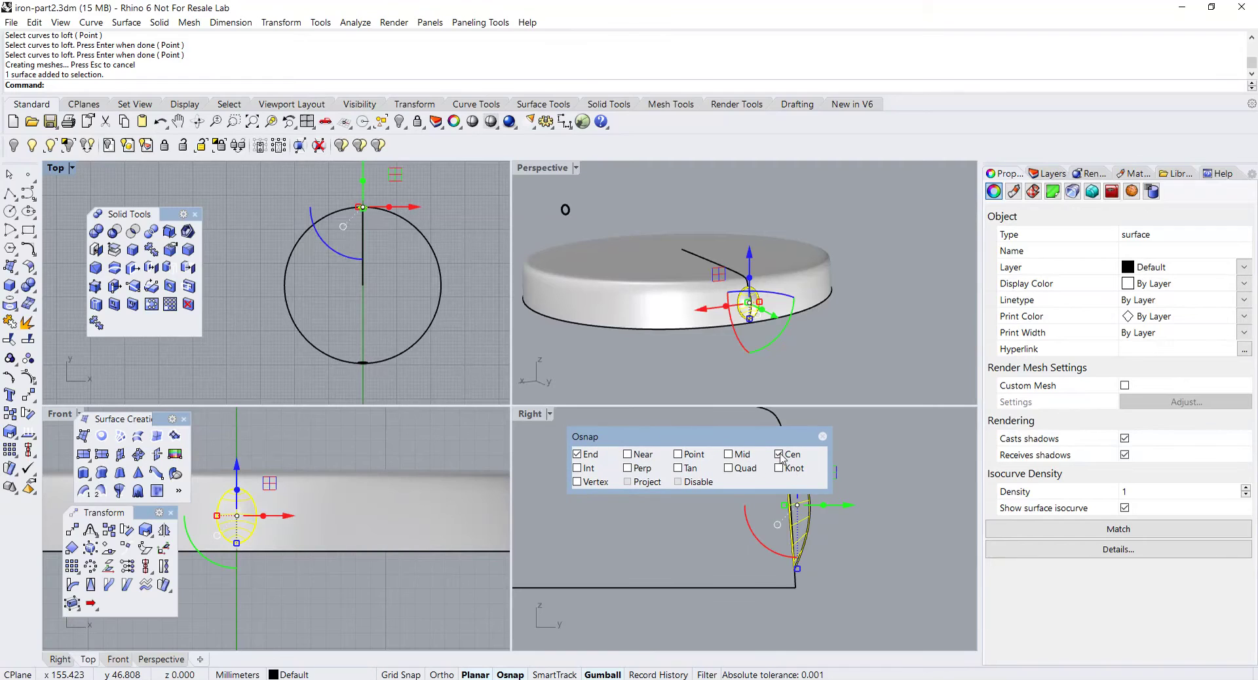
{"action": "right_click", "coordinate": [779, 455]}
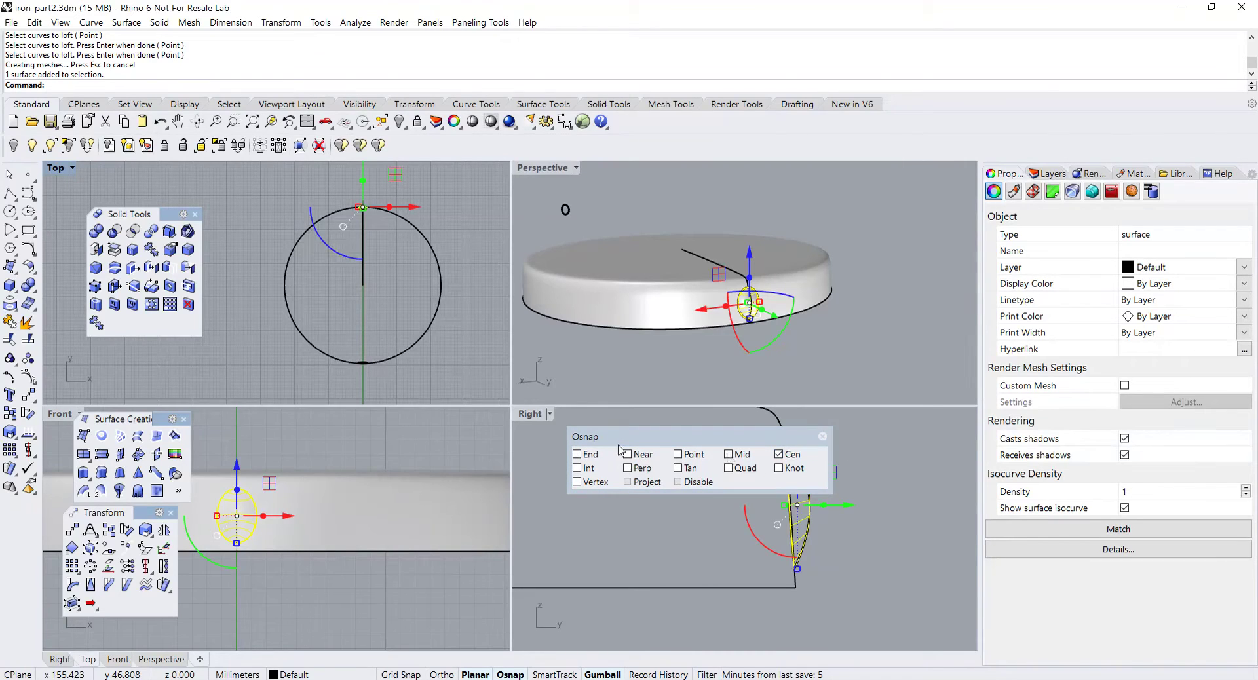
- Polar-array the domed surface around the circle's centre: 24 copies over 360°
{"action": "left_click", "coordinate": [91, 566]}
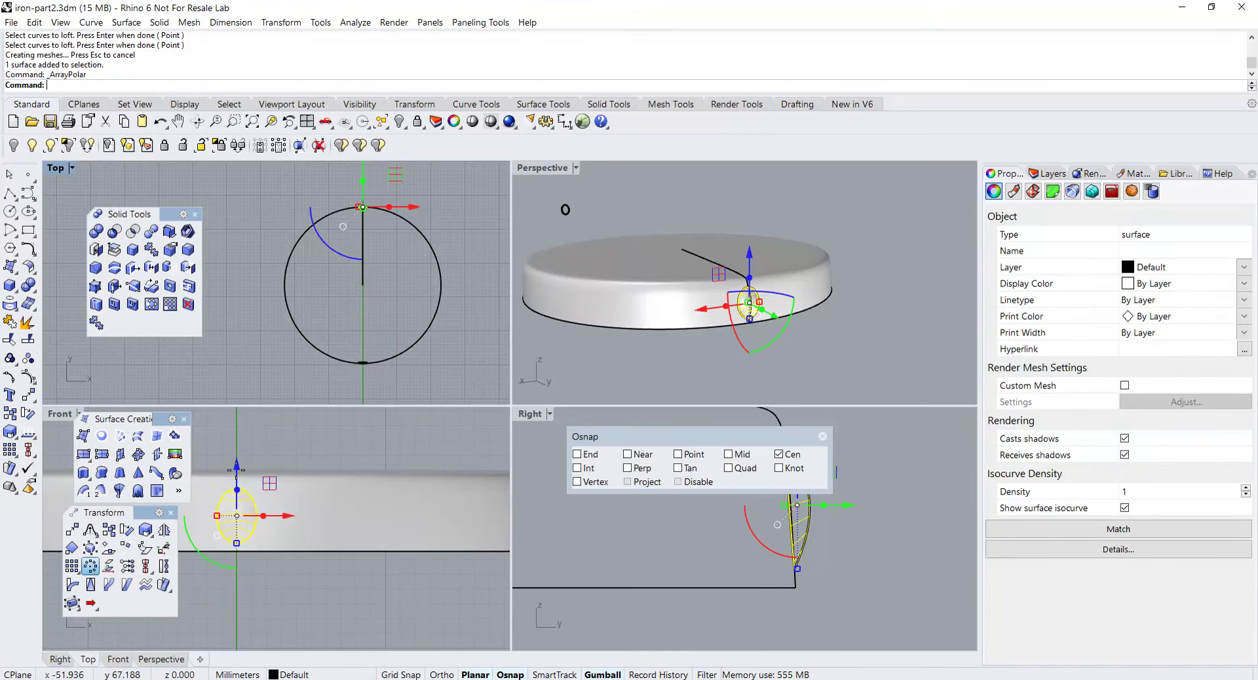
{"action": "left_click", "coordinate": [433, 247]}
{"action": "key", "text": "Return"}
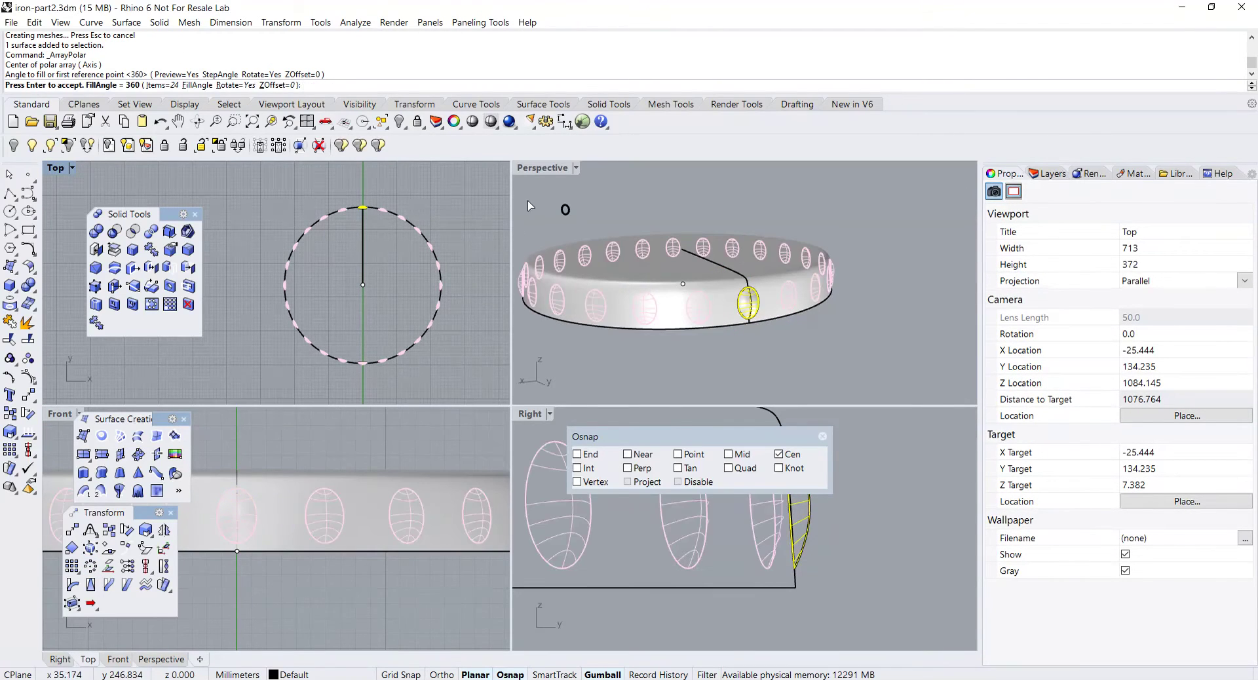
{"action": "key", "text": "Return"}
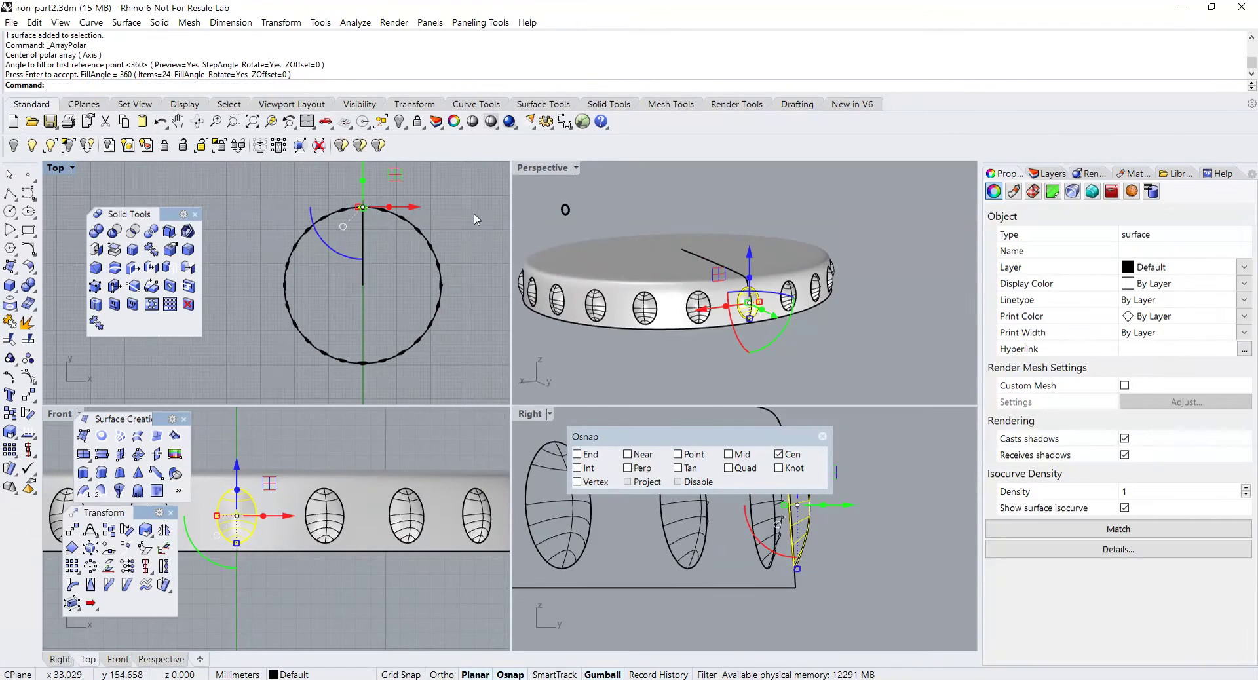
- Maximize Perspective, select all curves in the model and delete them
{"action": "double_click", "coordinate": [543, 168]}
{"action": "key", "text": "Escape"}
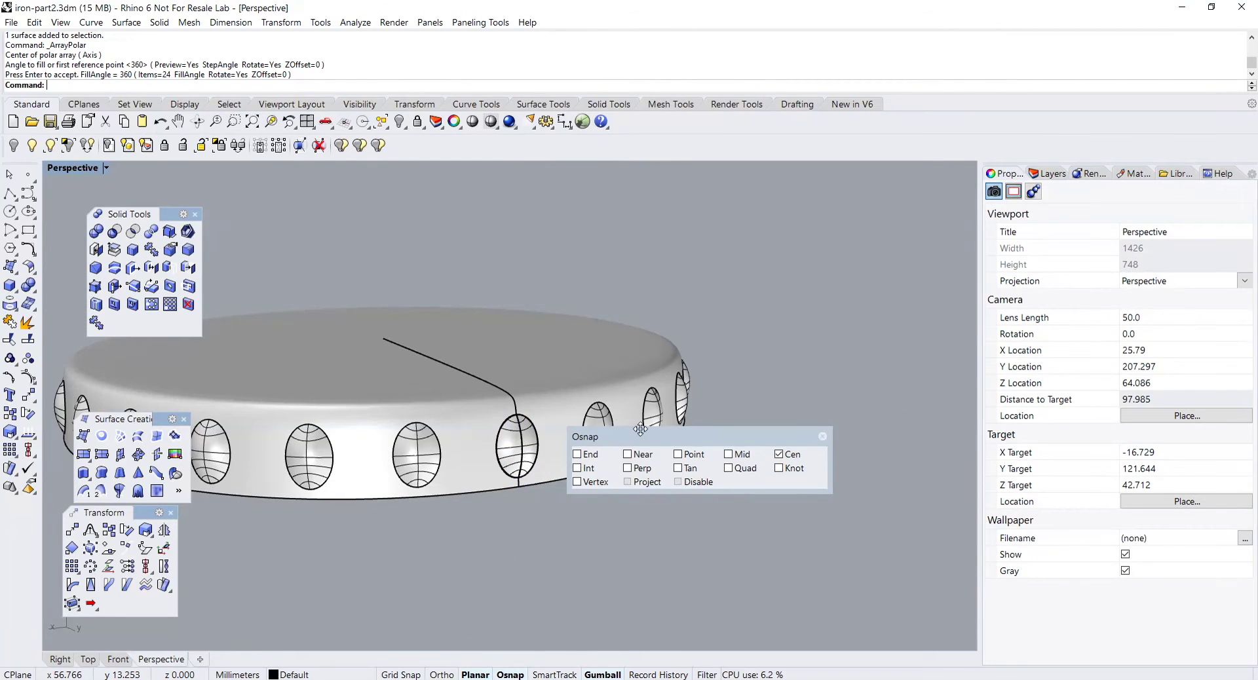
{"action": "left_click_drag", "start_coordinate": [583, 436], "coordinate": [695, 516]}
{"action": "right_click_drag", "start_coordinate": [575, 426], "coordinate": [591, 427]}
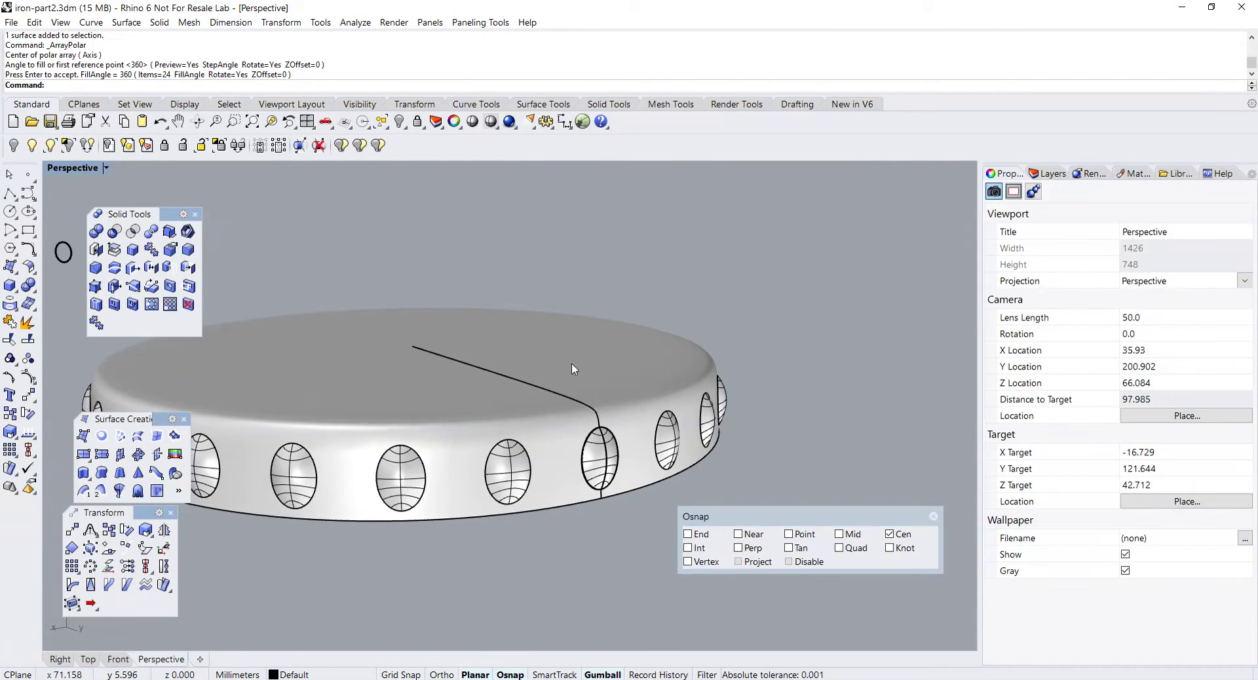
{"action": "left_click", "coordinate": [387, 129]}
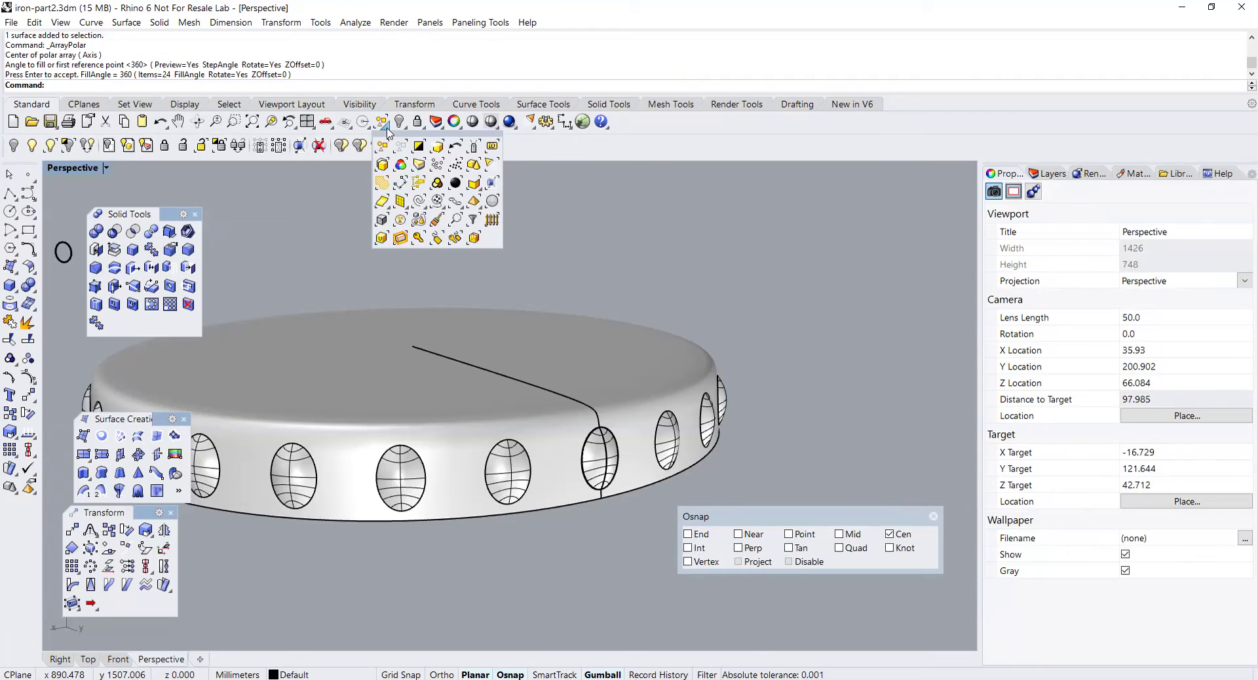
{"action": "left_click", "coordinate": [421, 205]}
{"action": "key", "text": "Delete"}
{"action": "right_click_drag", "start_coordinate": [474, 296], "coordinate": [548, 298]}
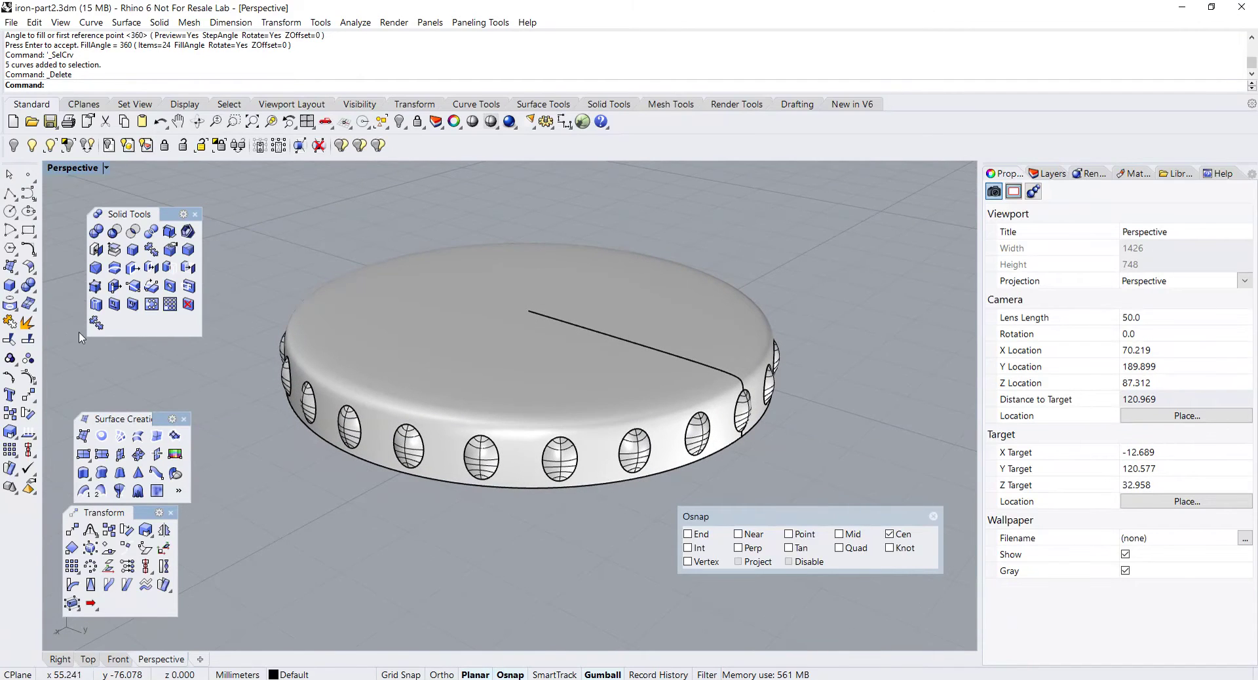
- Pick the disc to split and select its left, right and front domed ellipses as cutters
{"action": "left_click", "coordinate": [29, 341]}
{"action": "left_click", "coordinate": [401, 355]}
{"action": "key", "text": "Return"}
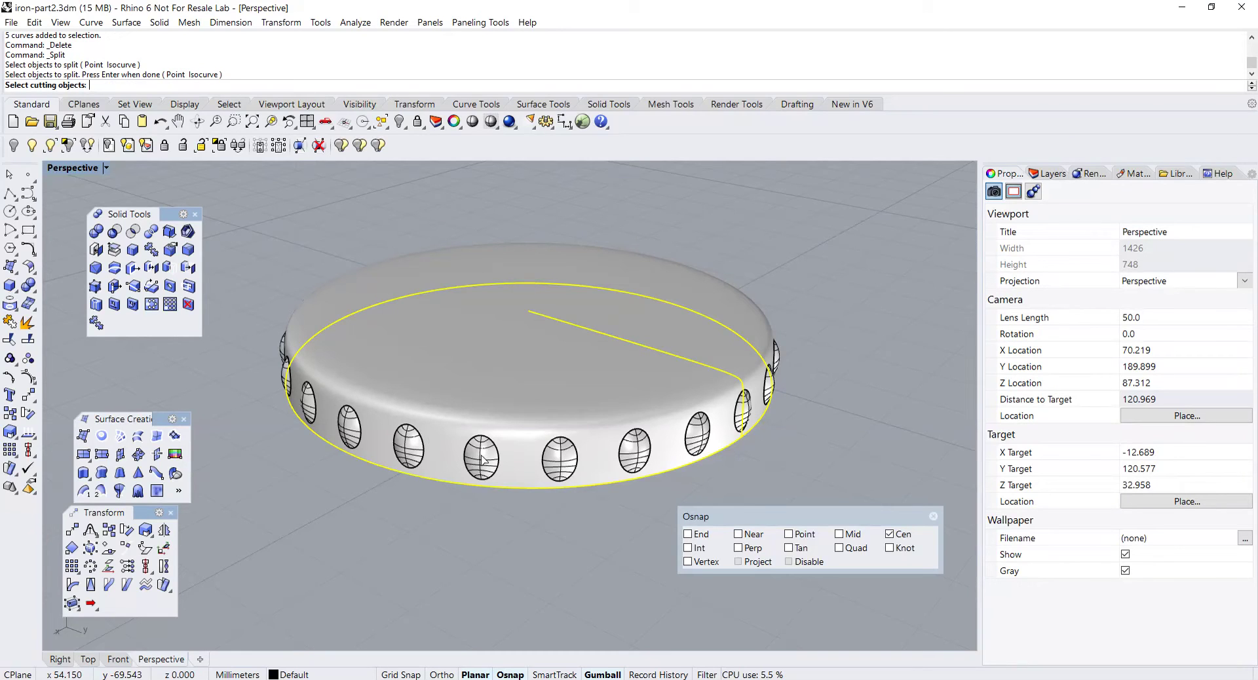
{"action": "left_click_drag", "start_coordinate": [234, 273], "coordinate": [438, 505]}
{"action": "left_click_drag", "start_coordinate": [621, 215], "coordinate": [861, 486]}
{"action": "left_click", "coordinate": [646, 452]}
{"action": "left_click", "coordinate": [569, 461]}
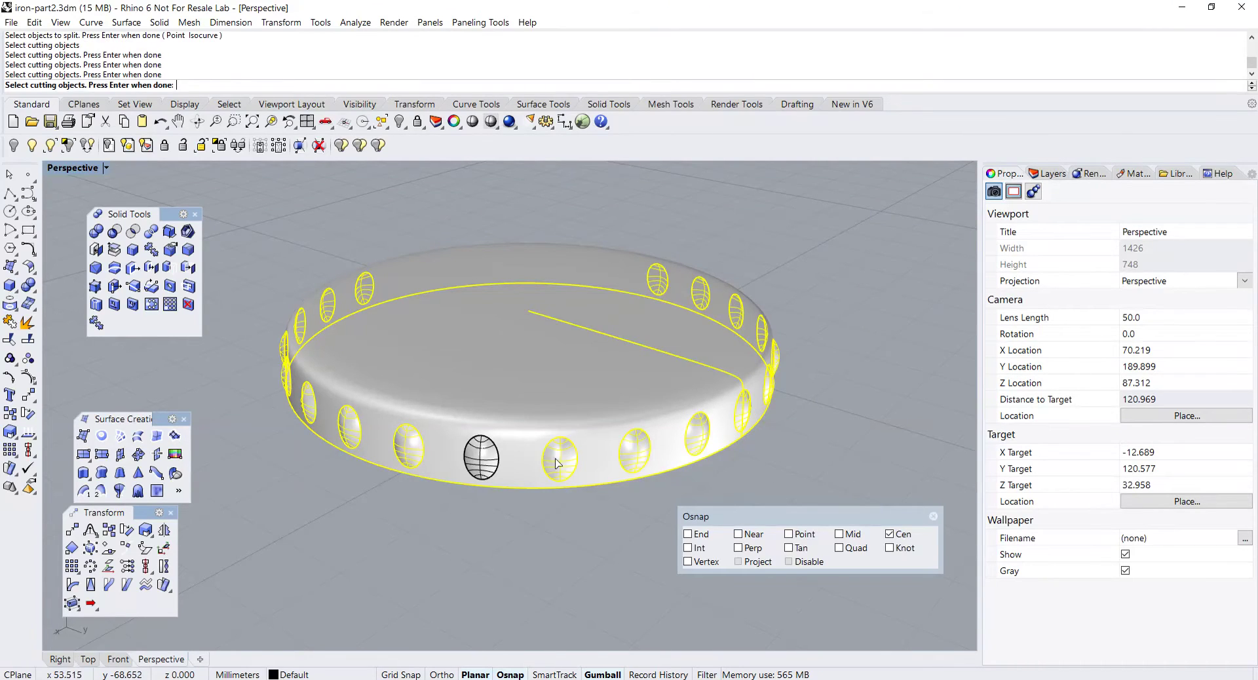
{"action": "left_click", "coordinate": [493, 460]}
- Add the remaining ellipses as cutters, complete the split, and select the split disc body
{"action": "right_click_drag", "start_coordinate": [494, 460], "coordinate": [704, 441]}
{"action": "scroll", "coordinate": [579, 326], "scroll_direction": "up", "scroll_amount": 3}
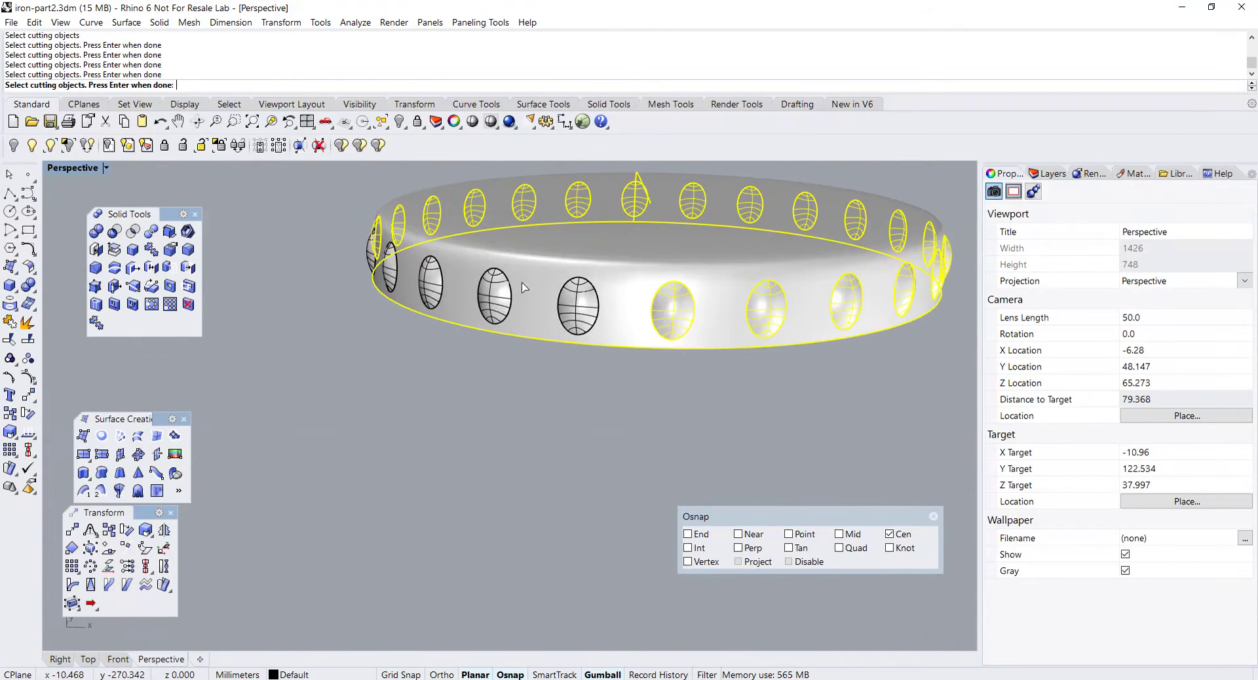
{"action": "right_click_drag", "start_coordinate": [580, 326], "coordinate": [584, 382], "text": "shift"}
{"action": "left_click", "coordinate": [626, 374]}
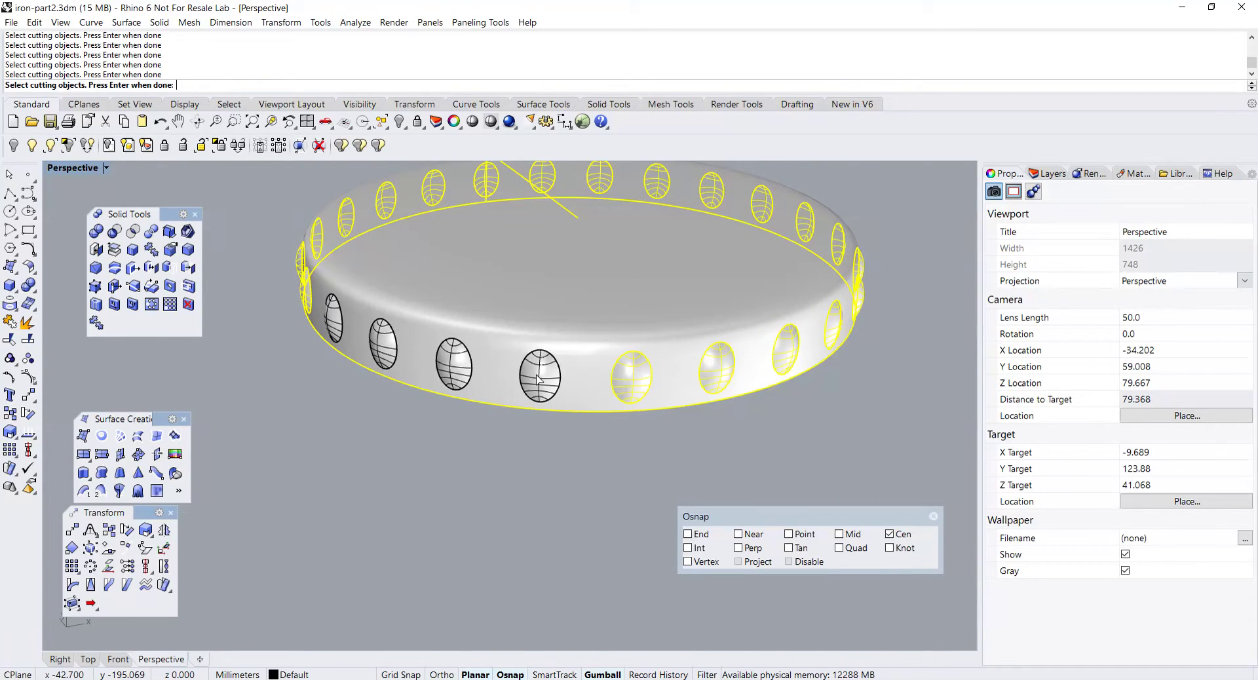
{"action": "left_click", "coordinate": [562, 373]}
{"action": "left_click", "coordinate": [454, 366]}
{"action": "left_click", "coordinate": [380, 343]}
{"action": "left_click", "coordinate": [335, 327]}
{"action": "right_click_drag", "start_coordinate": [334, 327], "coordinate": [410, 458]}
{"action": "key", "text": "Return"}
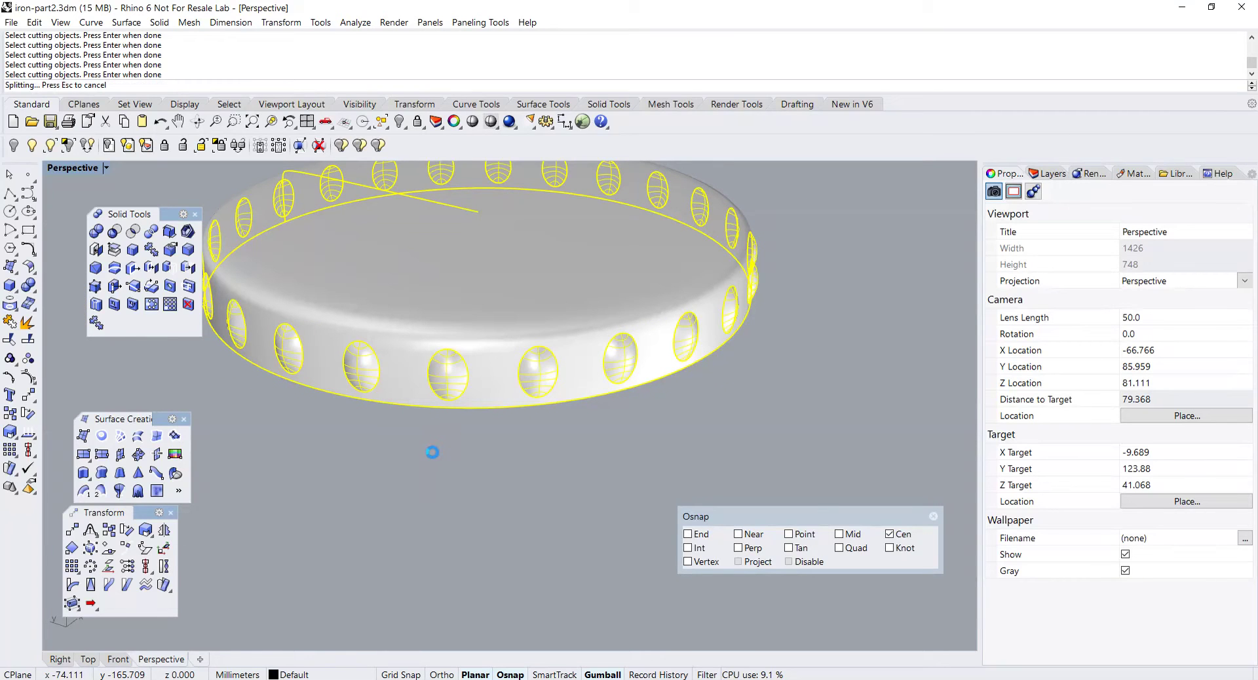
{"action": "scroll", "coordinate": [432, 452], "scroll_direction": "down", "scroll_amount": 2}
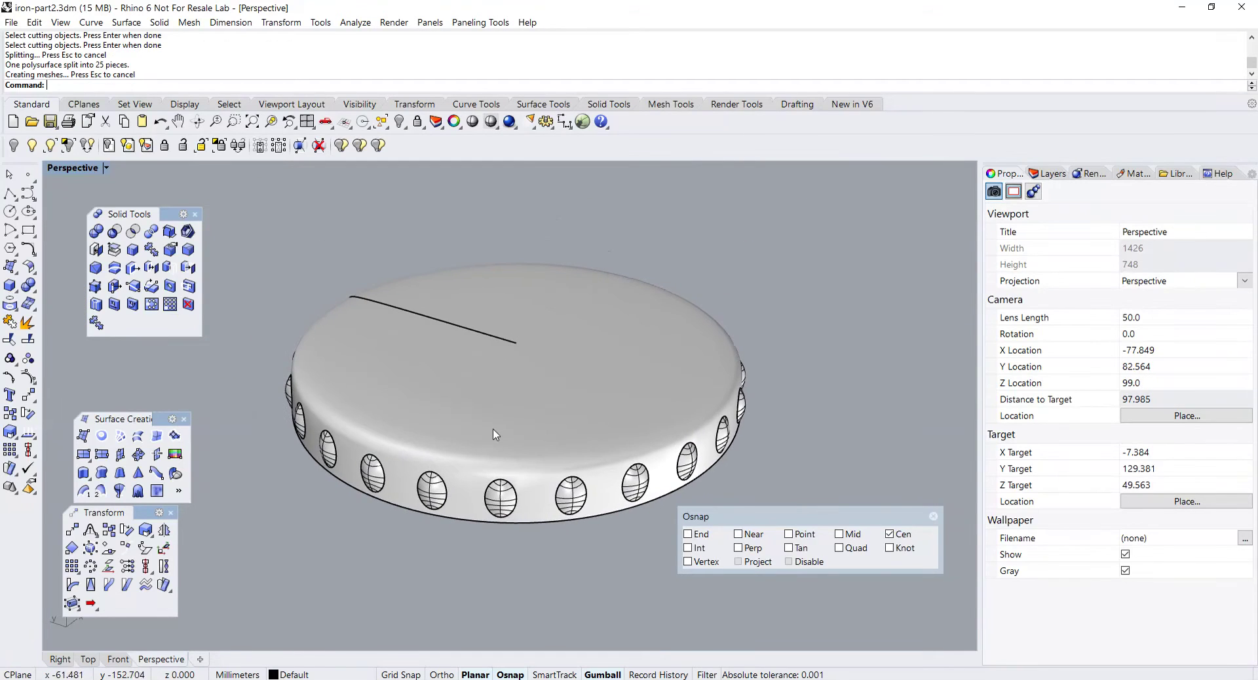
{"action": "left_click", "coordinate": [495, 435]}
{"action": "right_click_drag", "start_coordinate": [496, 435], "coordinate": [450, 497]}
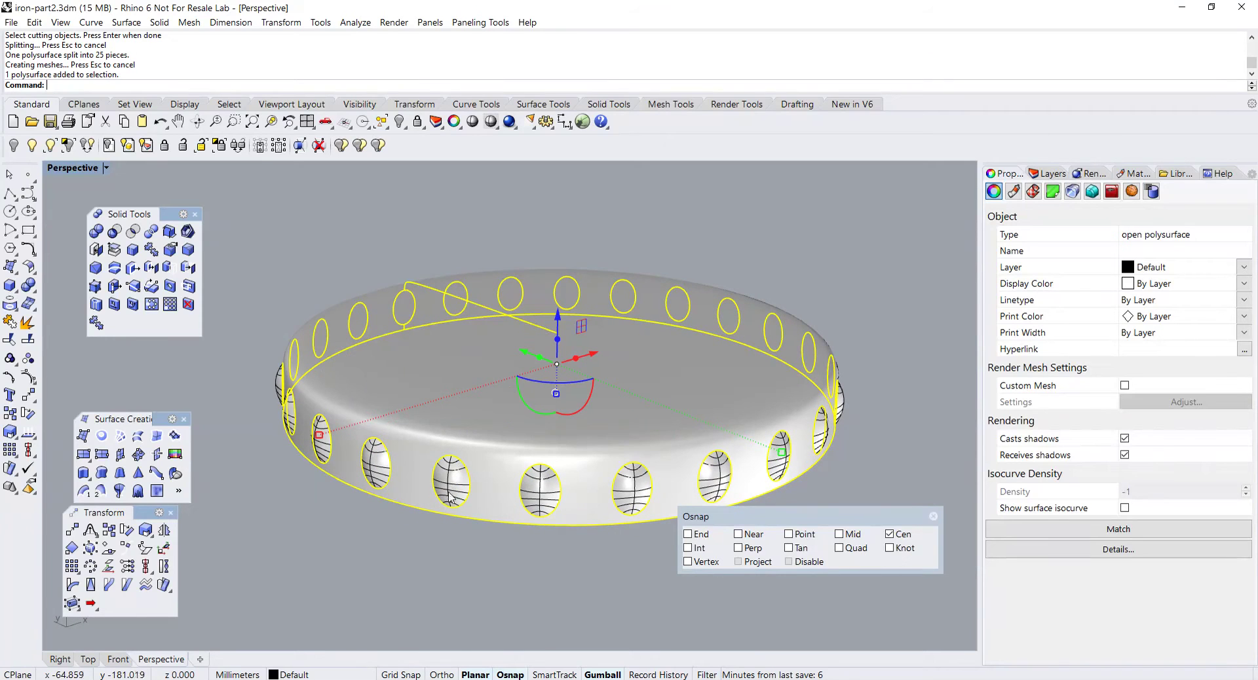
- Start adding the domed ellipse surfaces to the selection, undoing an accidental gumball move
{"action": "left_click", "coordinate": [451, 498], "text": "shift"}
{"action": "left_click", "coordinate": [558, 499], "text": "shift"}
{"action": "left_click", "coordinate": [624, 501], "text": "shift"}
{"action": "right_click_drag", "start_coordinate": [624, 501], "coordinate": [537, 503]}
{"action": "left_click", "coordinate": [502, 492], "text": "shift"}
{"action": "type", "text": "g"}
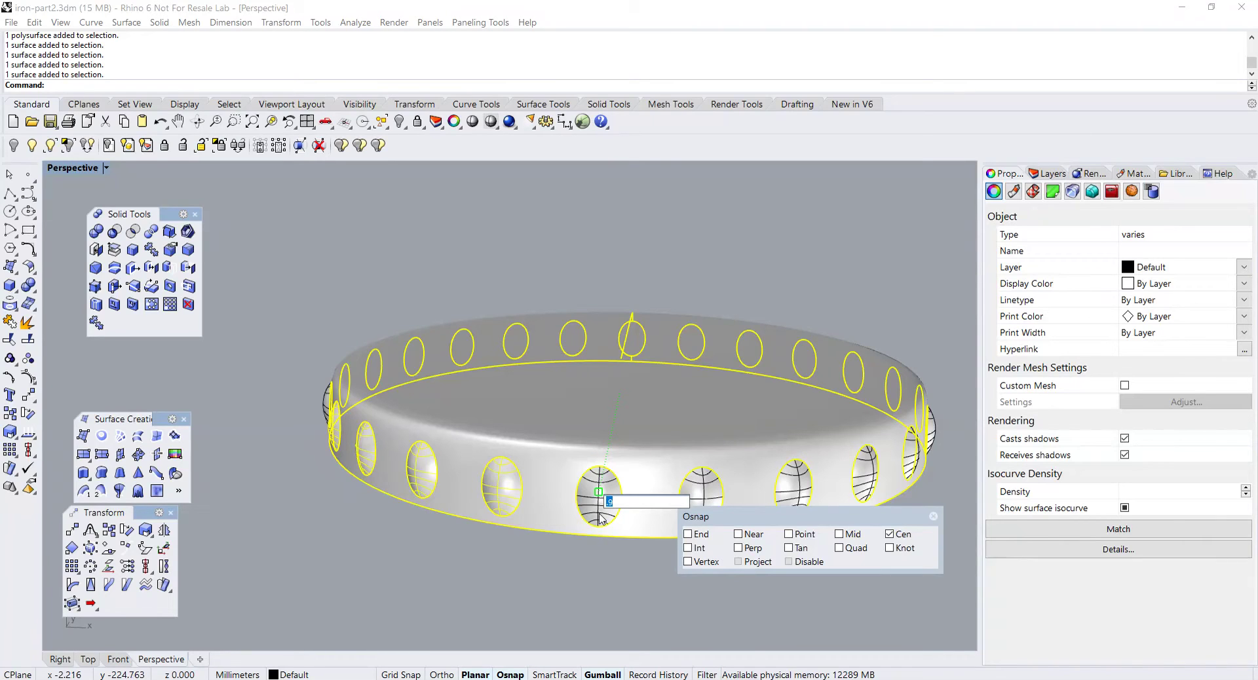
{"action": "right_click_drag", "start_coordinate": [595, 544], "coordinate": [600, 518]}
{"action": "left_click", "coordinate": [600, 519], "text": "shift"}
{"action": "key", "text": "ctrl+z"}
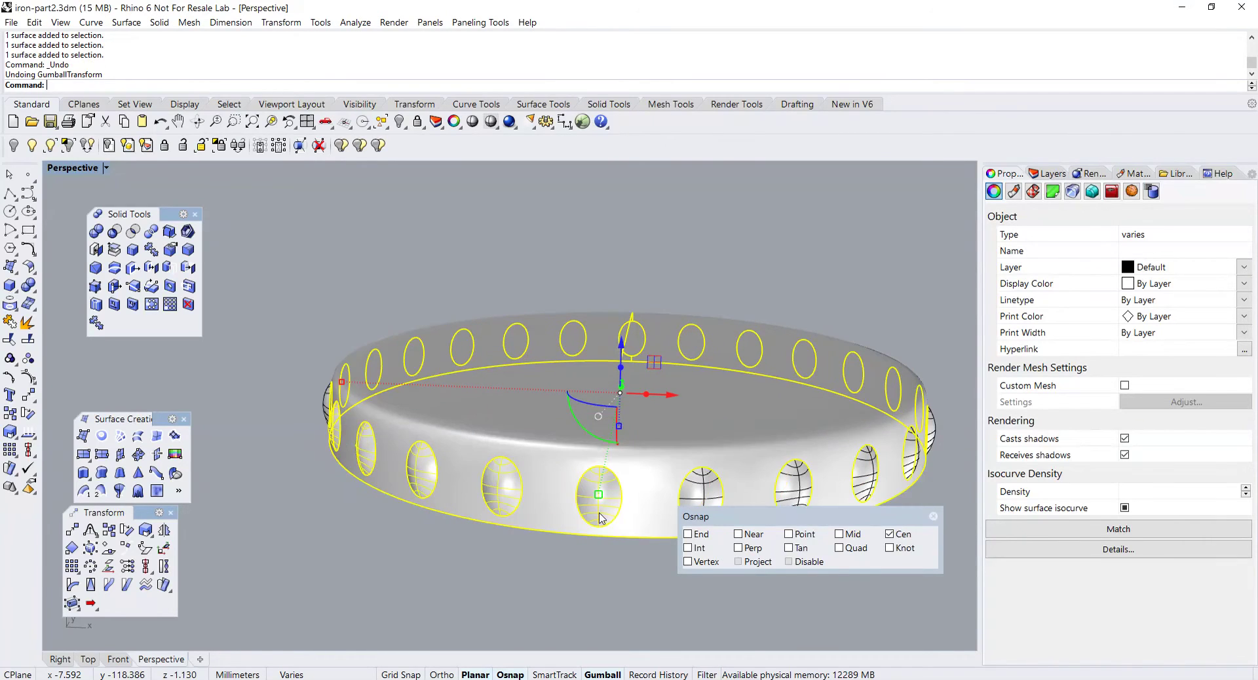
{"action": "right_click_drag", "start_coordinate": [600, 519], "coordinate": [542, 475]}
- Add the remaining ellipse surfaces all around the ring to the selection
{"action": "left_click", "coordinate": [565, 465], "text": "shift"}
{"action": "left_click", "coordinate": [649, 467], "text": "shift"}
{"action": "right_click_drag", "start_coordinate": [648, 467], "coordinate": [404, 504]}
{"action": "left_click", "coordinate": [570, 475], "text": "shift"}
{"action": "left_click", "coordinate": [557, 485], "text": "shift"}
{"action": "left_click", "coordinate": [544, 498], "text": "shift"}
{"action": "left_click", "coordinate": [522, 497], "text": "shift"}
{"action": "left_click", "coordinate": [488, 499], "text": "shift"}
{"action": "left_click", "coordinate": [463, 500], "text": "shift"}
{"action": "left_click", "coordinate": [455, 499], "text": "shift"}
{"action": "left_click", "coordinate": [449, 499], "text": "shift"}
{"action": "left_click", "coordinate": [438, 500], "text": "shift"}
{"action": "left_click", "coordinate": [433, 502], "text": "shift"}
{"action": "left_click", "coordinate": [427, 486], "text": "shift"}
{"action": "left_click", "coordinate": [402, 496], "text": "shift"}
{"action": "left_click", "coordinate": [405, 493], "text": "shift"}
{"action": "left_click", "coordinate": [473, 484], "text": "shift"}
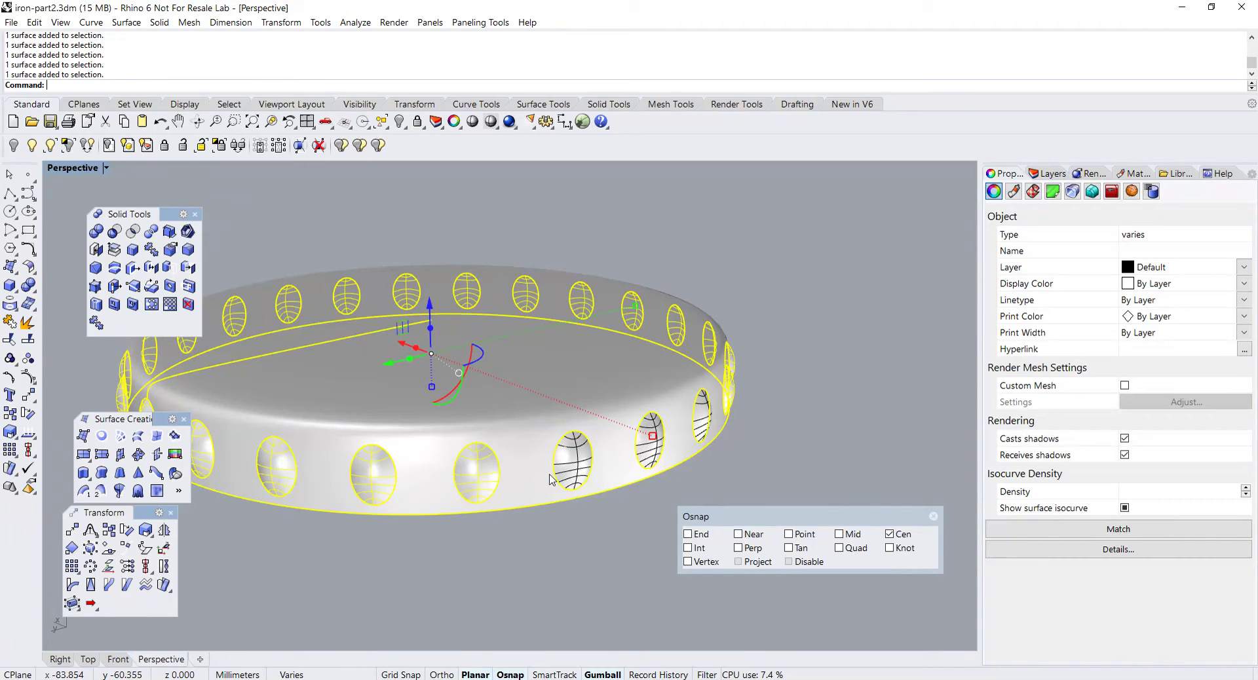
{"action": "left_click", "coordinate": [573, 470], "text": "shift"}
{"action": "left_click", "coordinate": [651, 445], "text": "shift"}
{"action": "right_click_drag", "start_coordinate": [650, 445], "coordinate": [458, 424]}
{"action": "left_click", "coordinate": [577, 466], "text": "shift"}
- Join the 25 selected surfaces into one closed solid and hide it
{"action": "left_click", "coordinate": [10, 339]}
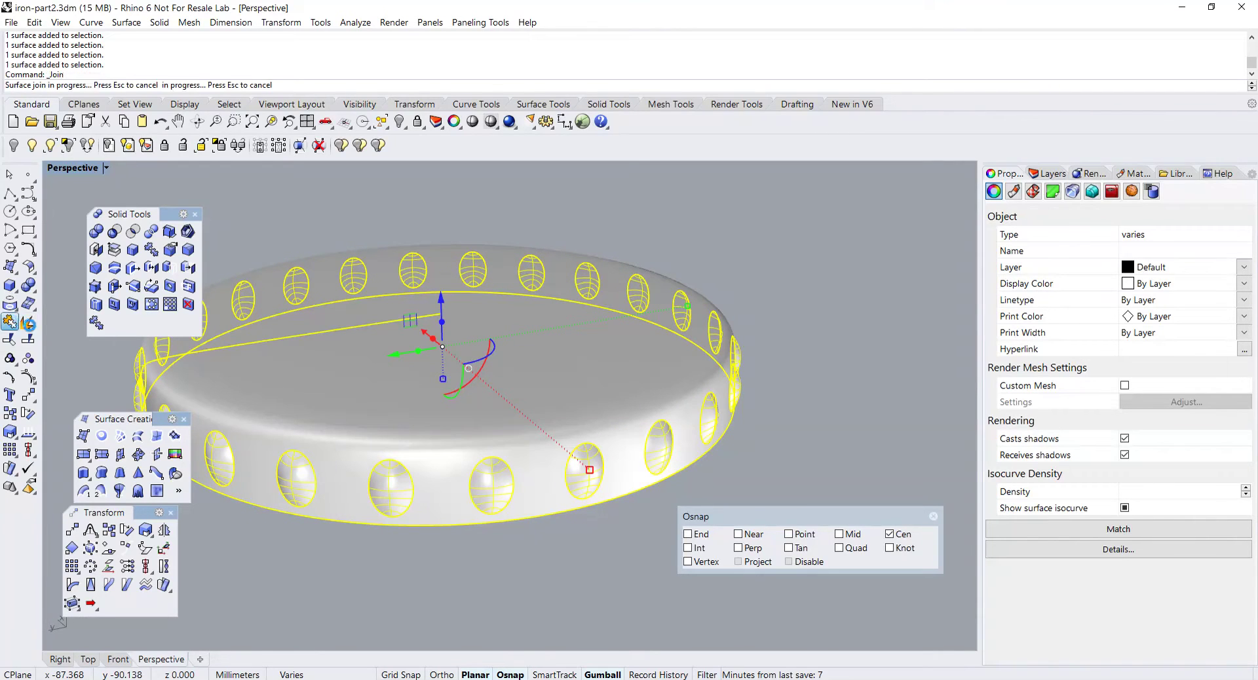
{"action": "scroll", "coordinate": [378, 398], "scroll_direction": "down", "scroll_amount": 3}
{"action": "right_click_drag", "start_coordinate": [378, 398], "coordinate": [532, 435], "text": "shift"}
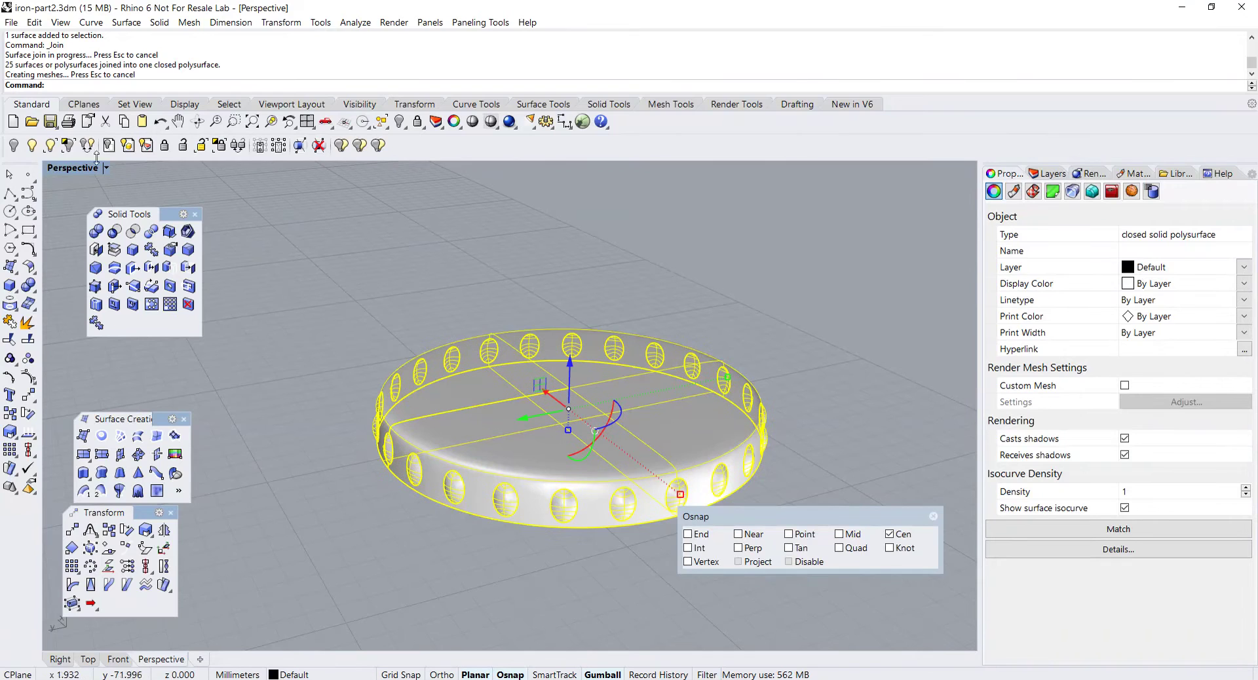
{"action": "left_click", "coordinate": [14, 146]}
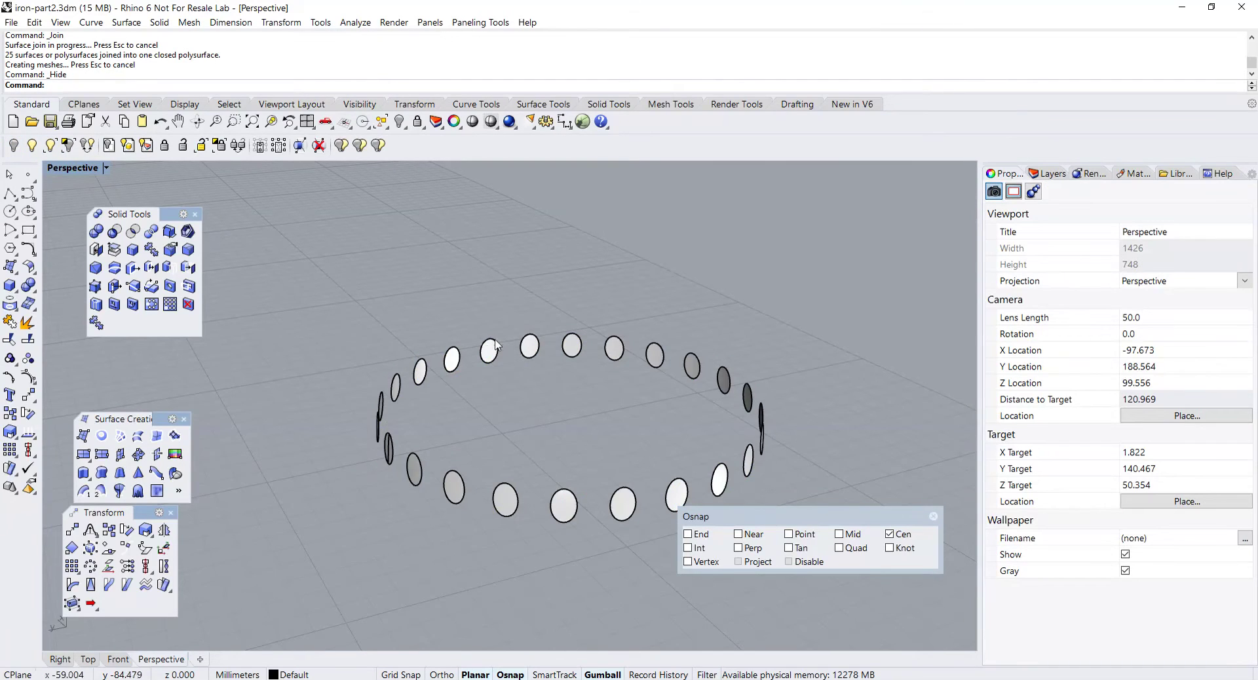
- Delete the 24 leftover oval patches and restore the four-view layout zoomed on the dial
{"action": "scroll", "coordinate": [579, 348], "scroll_direction": "down", "scroll_amount": 2}
{"action": "left_click_drag", "start_coordinate": [316, 242], "coordinate": [792, 516]}
{"action": "key", "text": "Delete"}
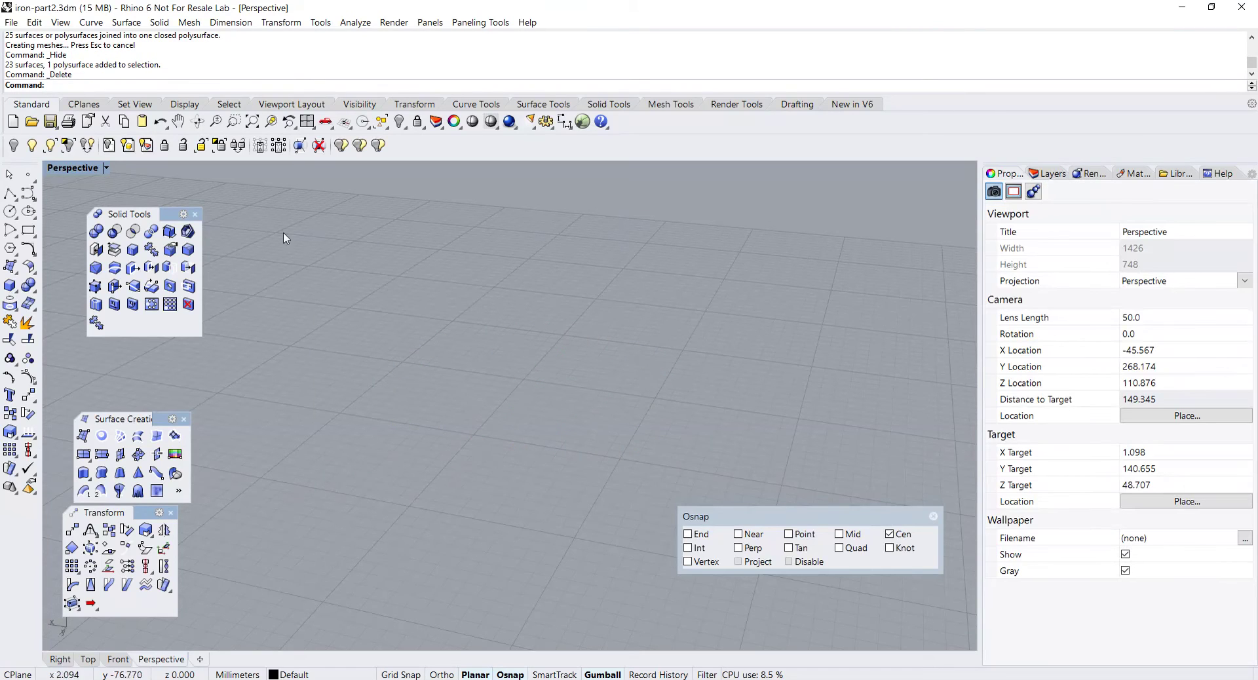
{"action": "right_click_drag", "start_coordinate": [525, 332], "coordinate": [659, 358]}
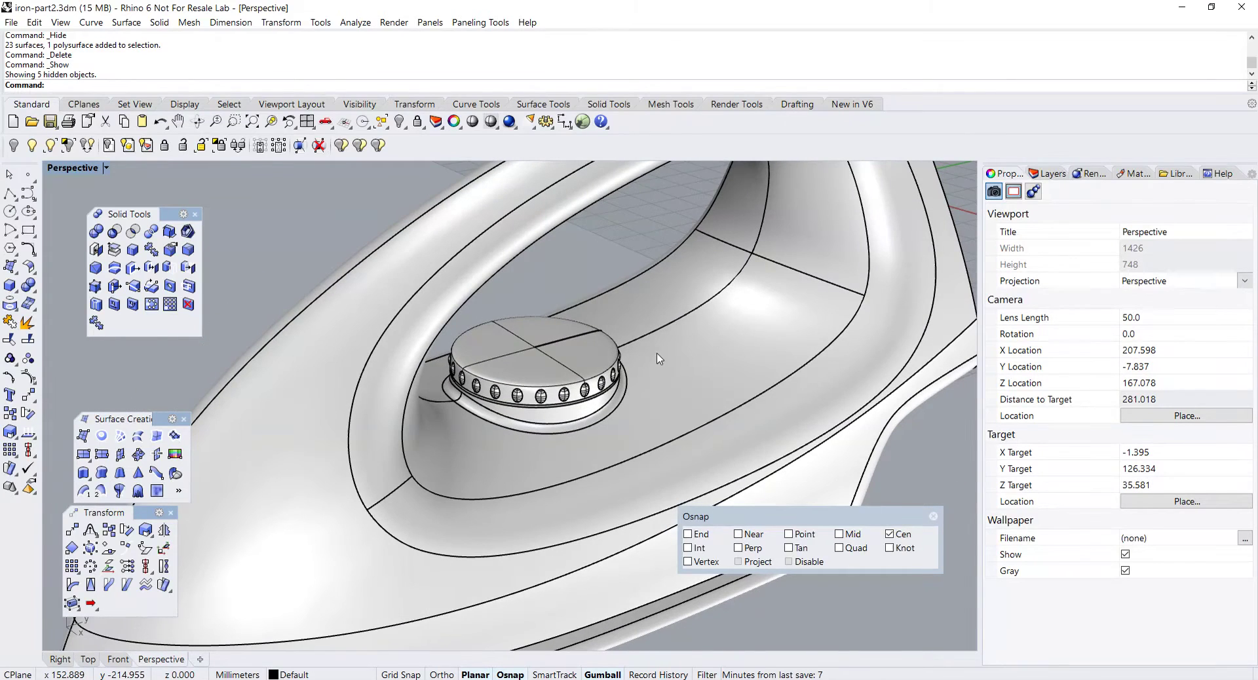
{"action": "double_click", "coordinate": [72, 169]}
{"action": "scroll", "coordinate": [315, 262], "scroll_direction": "down", "scroll_amount": 3}
{"action": "scroll", "coordinate": [340, 259], "scroll_direction": "up", "scroll_amount": 4}
{"action": "scroll", "coordinate": [351, 254], "scroll_direction": "up", "scroll_amount": 5}
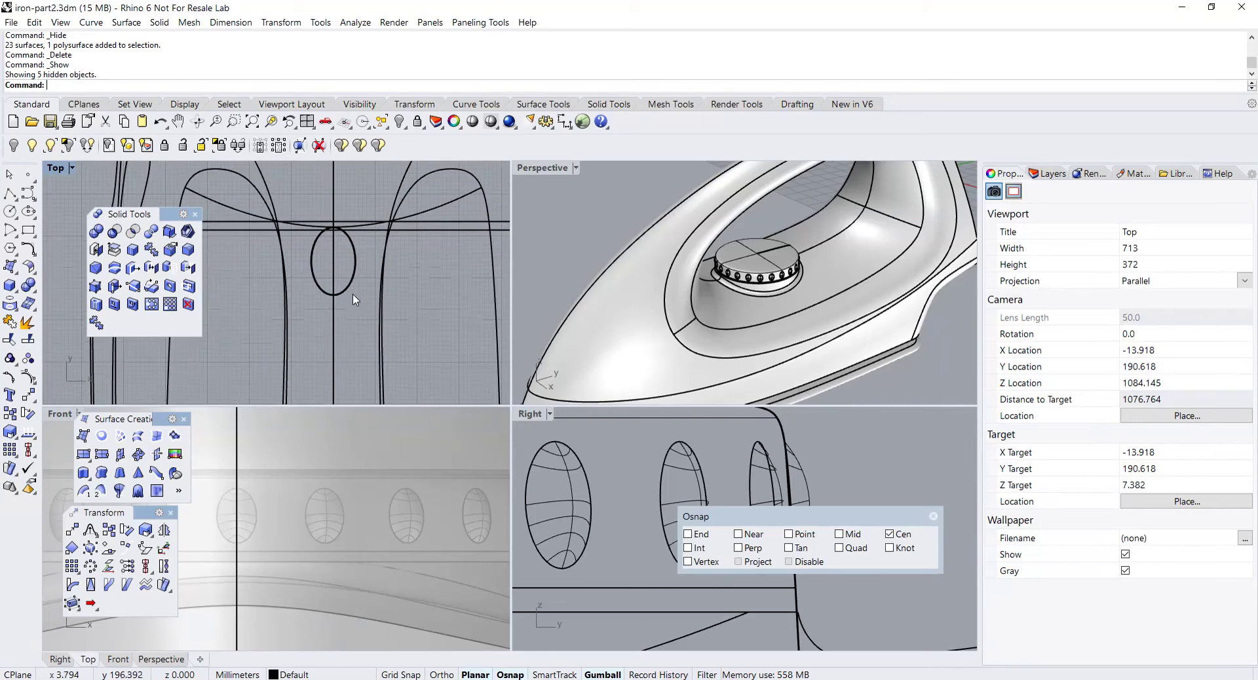
- Project the small ellipse from the Top view onto the iron's surfaces
{"action": "left_click", "coordinate": [396, 340]}
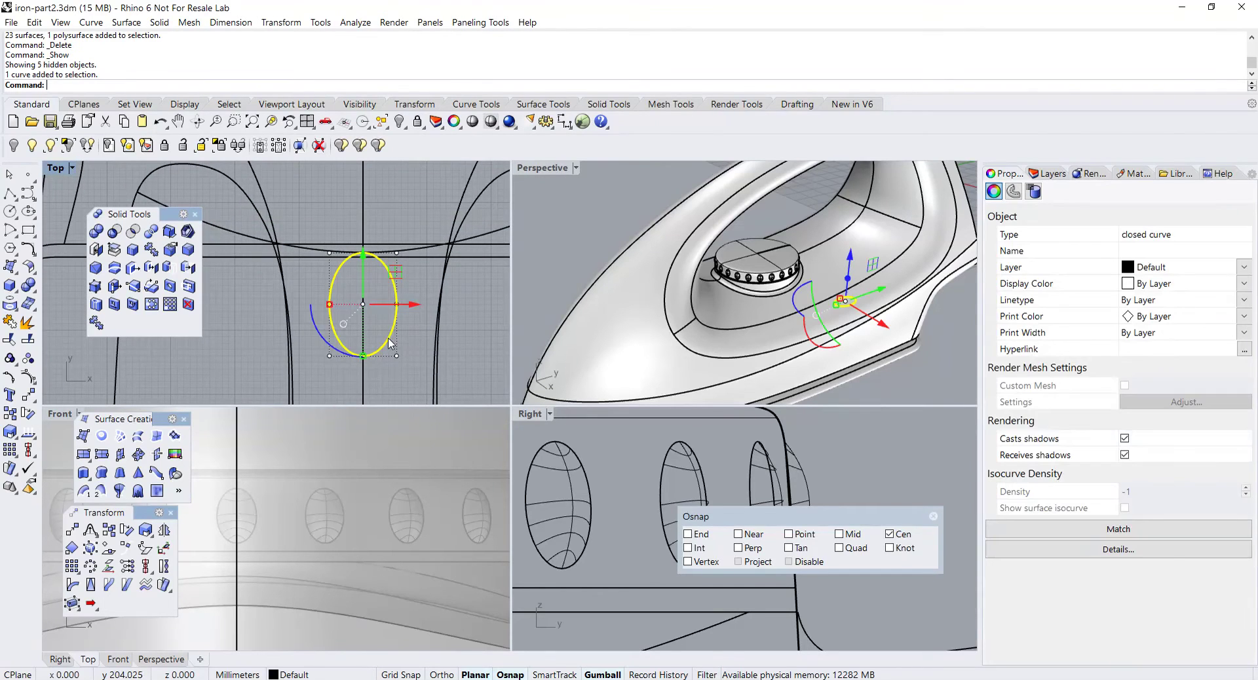
{"action": "left_click", "coordinate": [28, 324]}
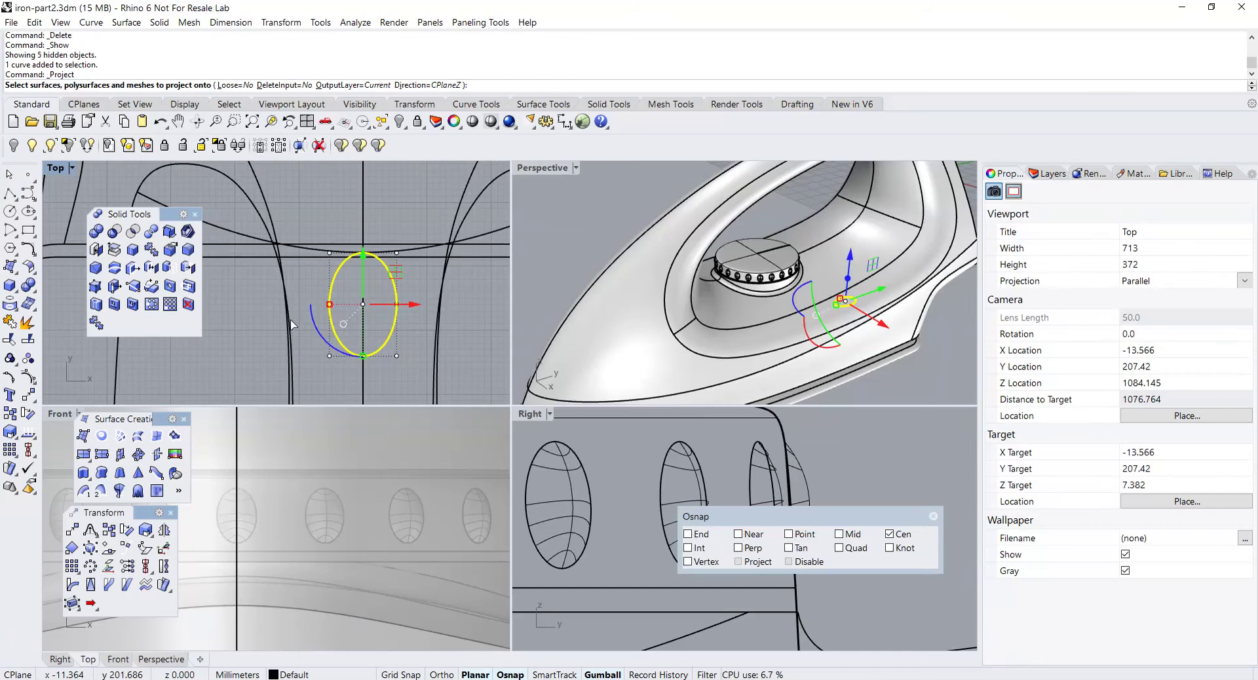
{"action": "key", "text": "Return"}
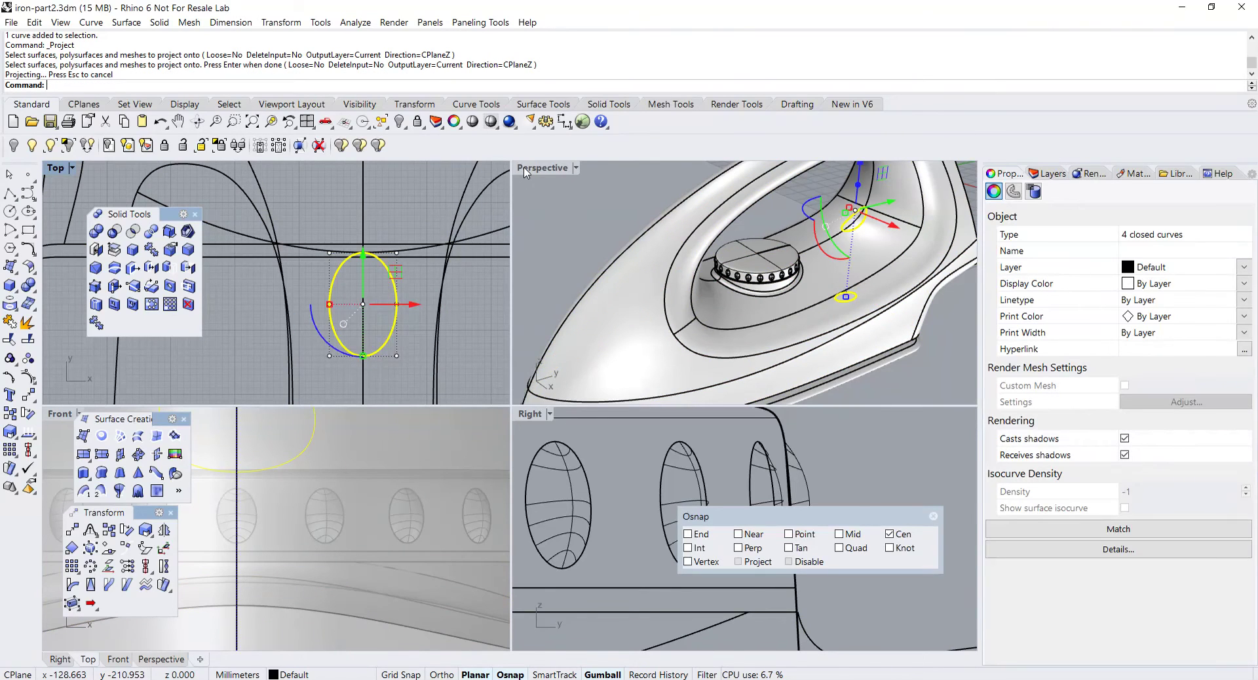
{"action": "double_click", "coordinate": [537, 168]}
{"action": "scroll", "coordinate": [589, 327], "scroll_direction": "down", "scroll_amount": 3}
{"action": "right_click_drag", "start_coordinate": [589, 327], "coordinate": [571, 359]}
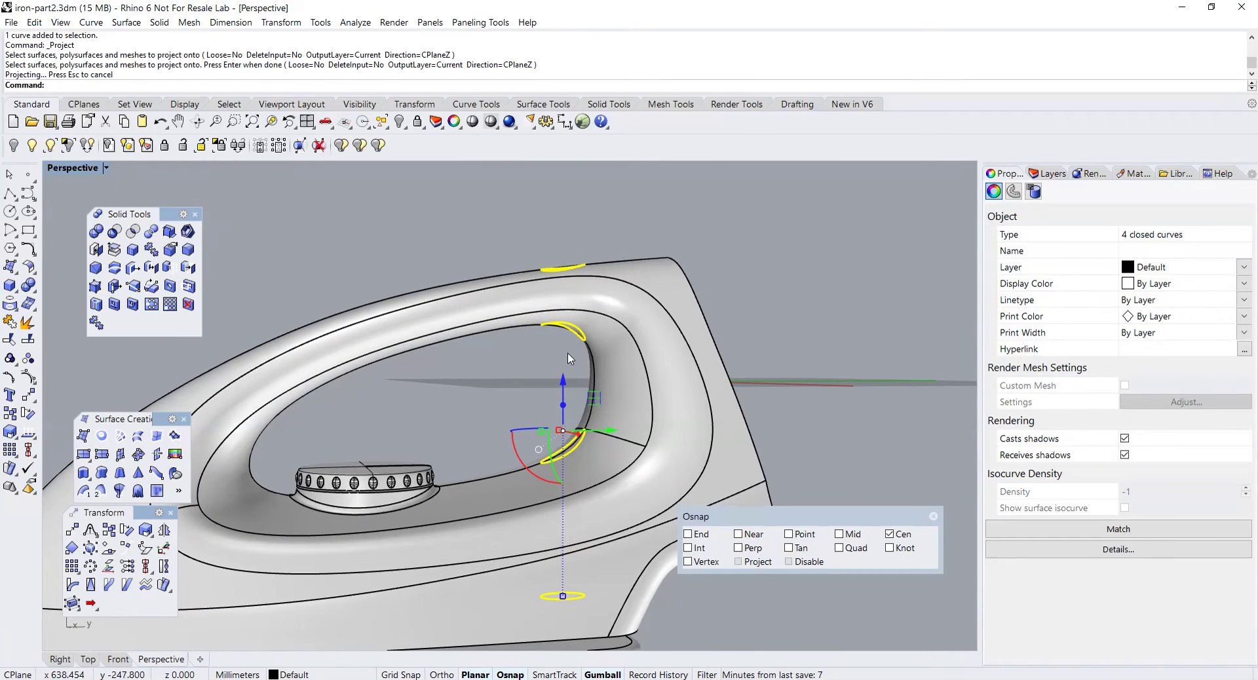
- Delete the two stray projected curves on the handle, keeping the oval underneath
{"action": "left_click", "coordinate": [568, 359]}
{"action": "left_click", "coordinate": [579, 334]}
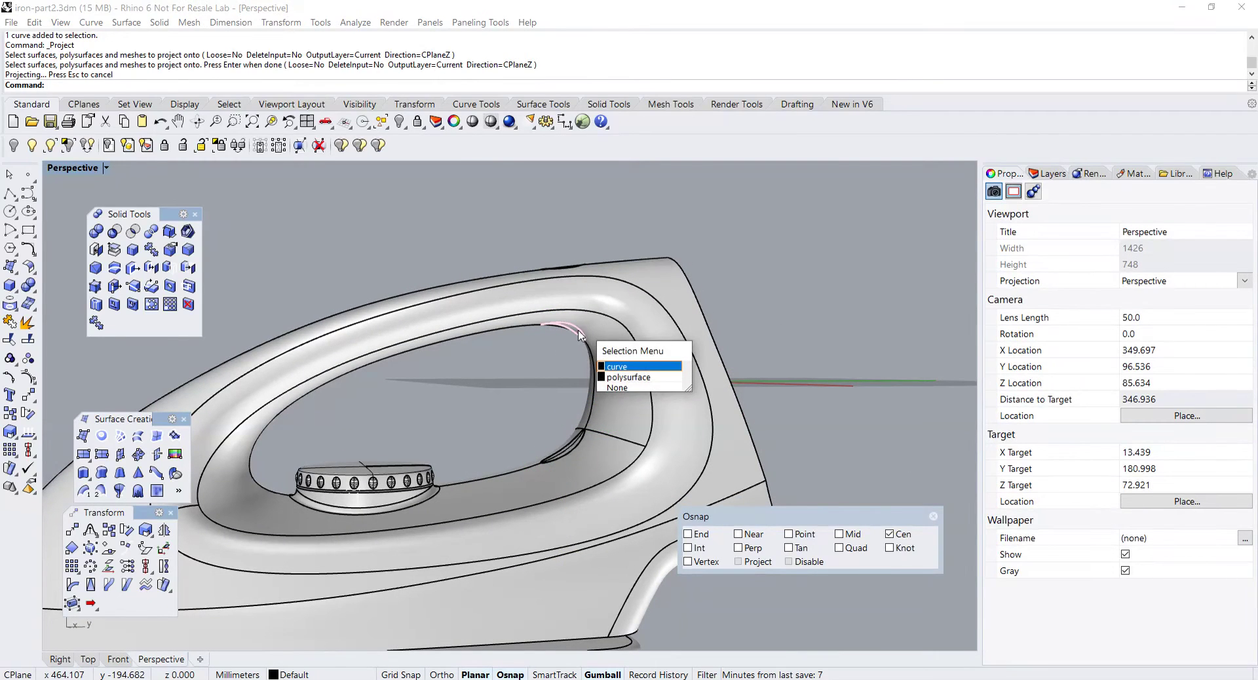
{"action": "left_click", "coordinate": [615, 367]}
{"action": "key", "text": "Delete"}
{"action": "right_click_drag", "start_coordinate": [609, 357], "coordinate": [579, 284]}
{"action": "left_click", "coordinate": [572, 265]}
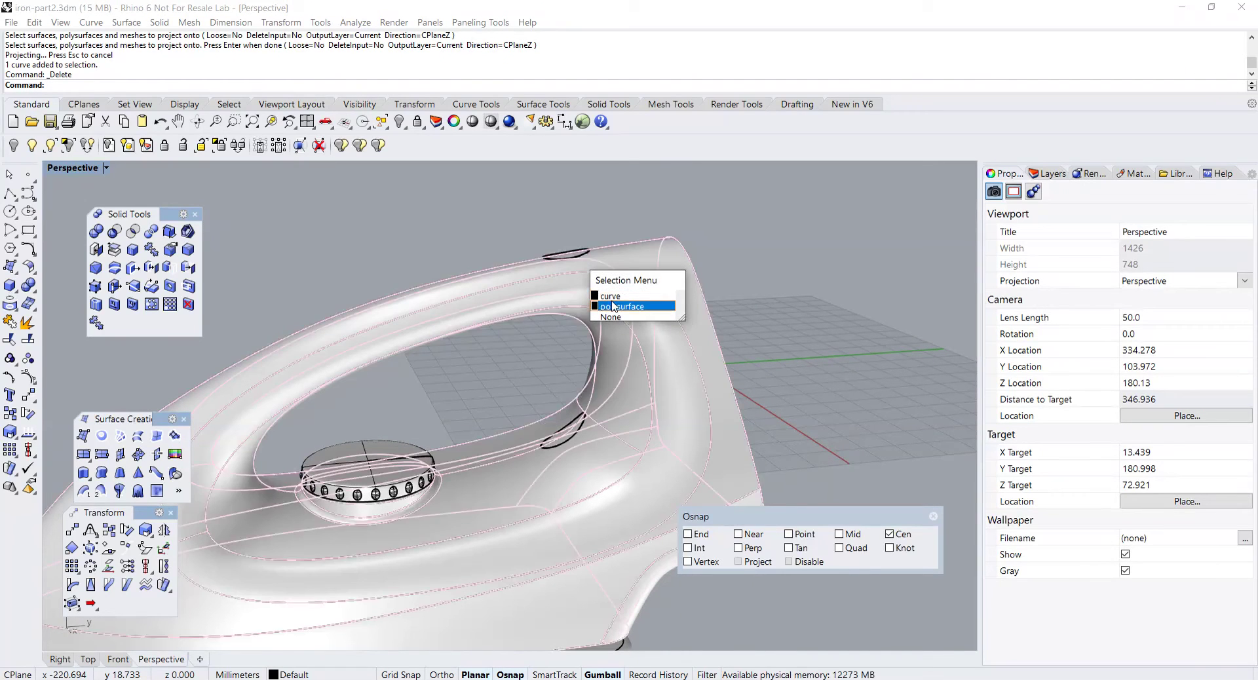
{"action": "left_click", "coordinate": [599, 289]}
{"action": "key", "text": "Delete"}
{"action": "scroll", "coordinate": [575, 442], "scroll_direction": "up", "scroll_amount": 10}
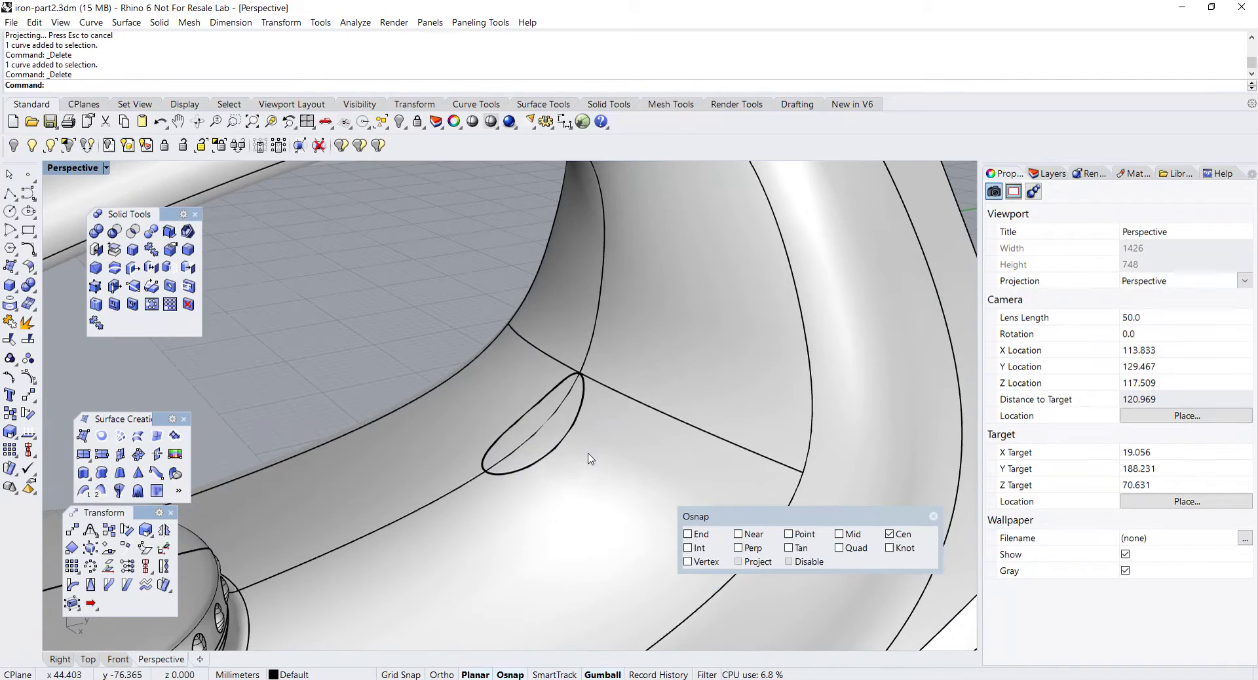
{"action": "right_click_drag", "start_coordinate": [590, 459], "coordinate": [613, 473], "text": "shift"}
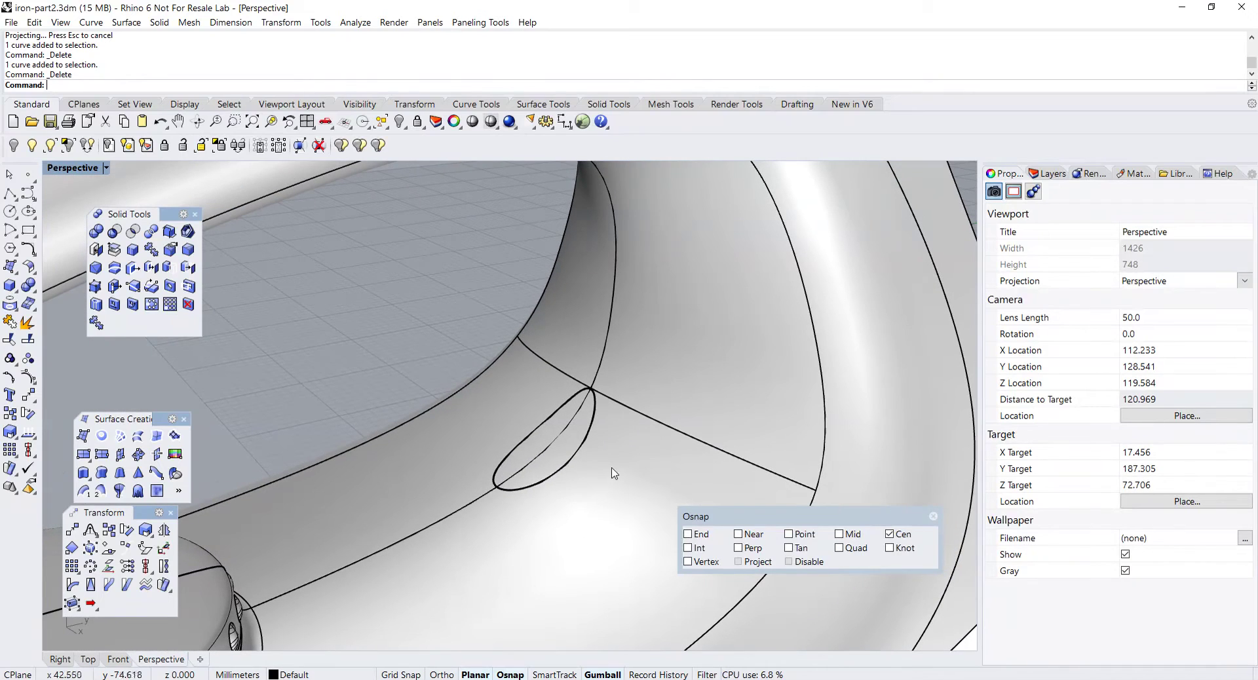
- Split the iron polysurface with the projected ellipse and select the cut-out oval piece
{"action": "left_click", "coordinate": [28, 339]}
{"action": "left_click", "coordinate": [377, 456]}
{"action": "key", "text": "Return"}
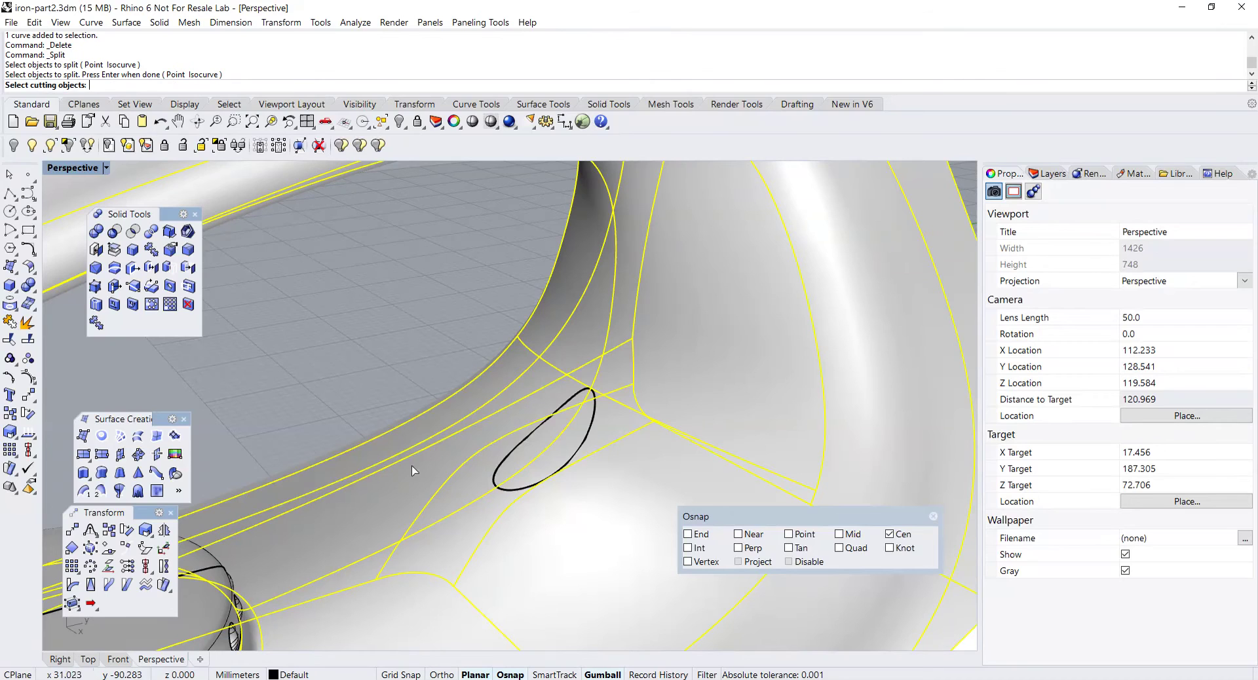
{"action": "left_click", "coordinate": [496, 474]}
{"action": "key", "text": "Return"}
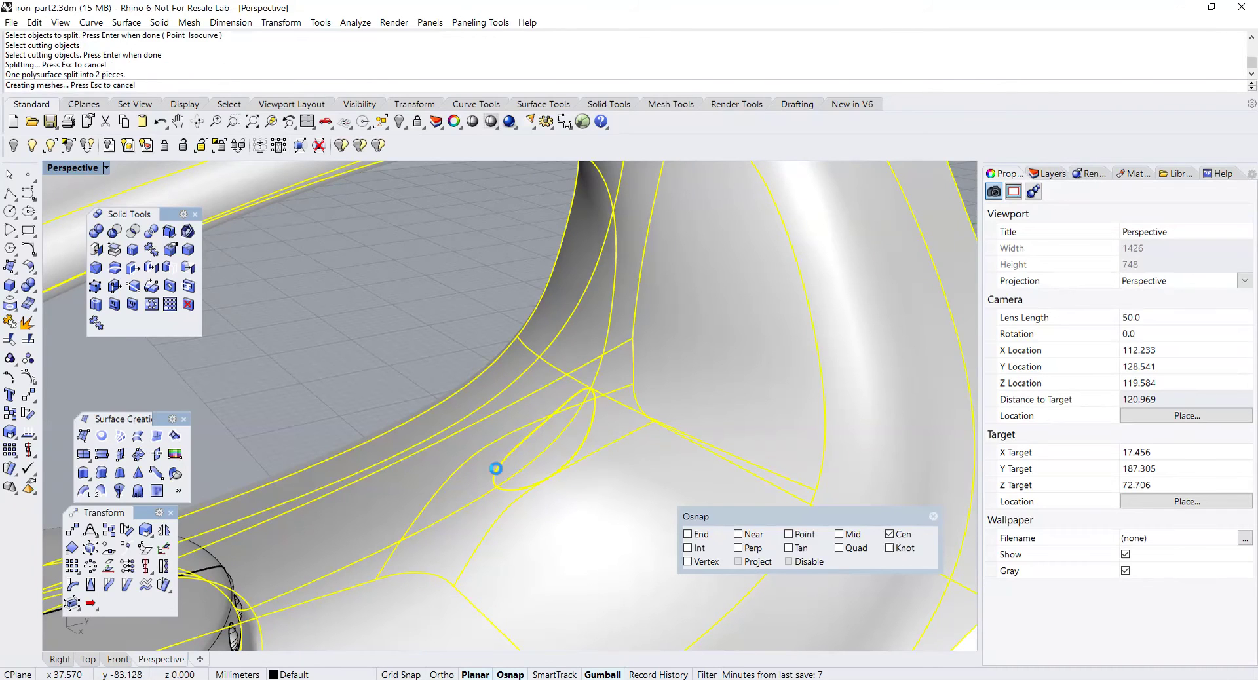
{"action": "left_click", "coordinate": [498, 474]}
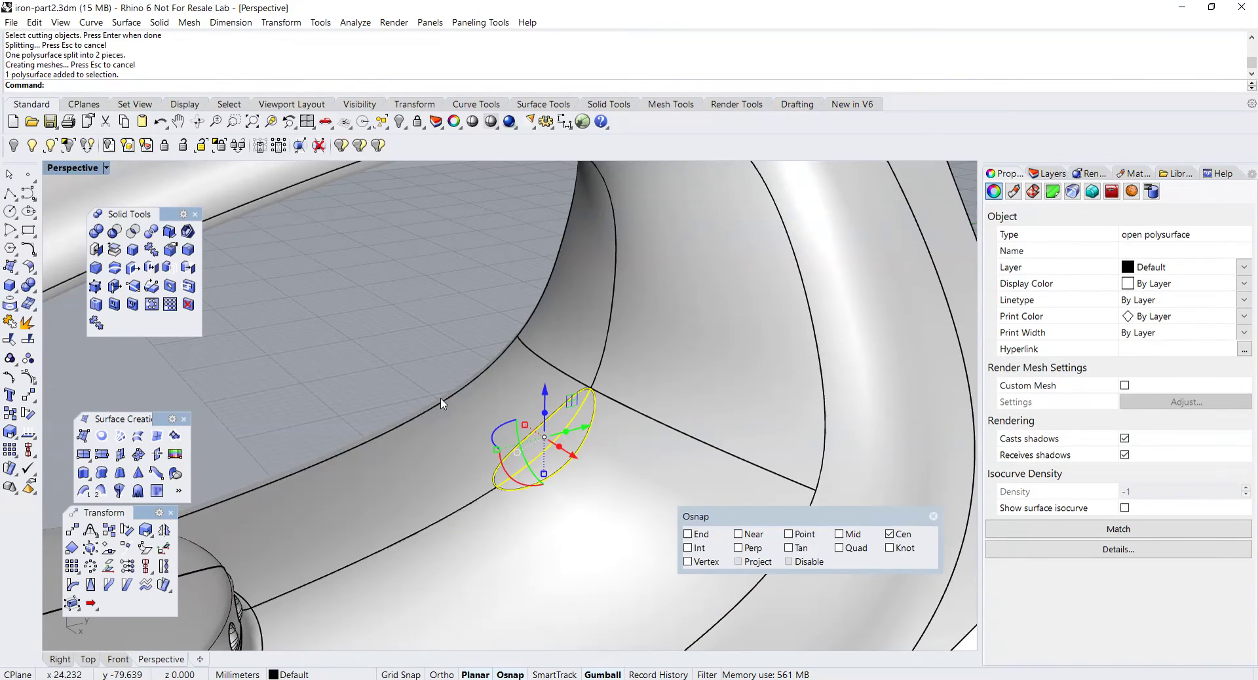
- Align the gumball to the cut-out oval piece in the maximized Right view
{"action": "double_click", "coordinate": [56, 170]}
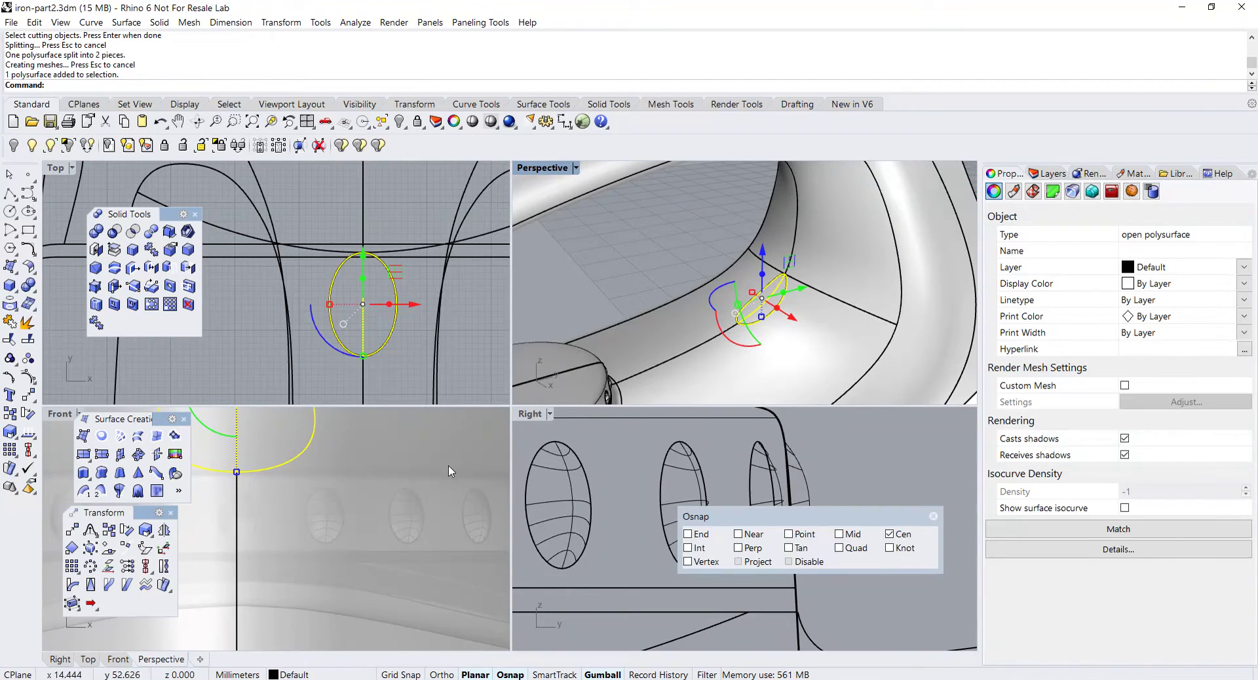
{"action": "scroll", "coordinate": [455, 470], "scroll_direction": "down", "scroll_amount": 8}
{"action": "scroll", "coordinate": [612, 515], "scroll_direction": "down", "scroll_amount": 8}
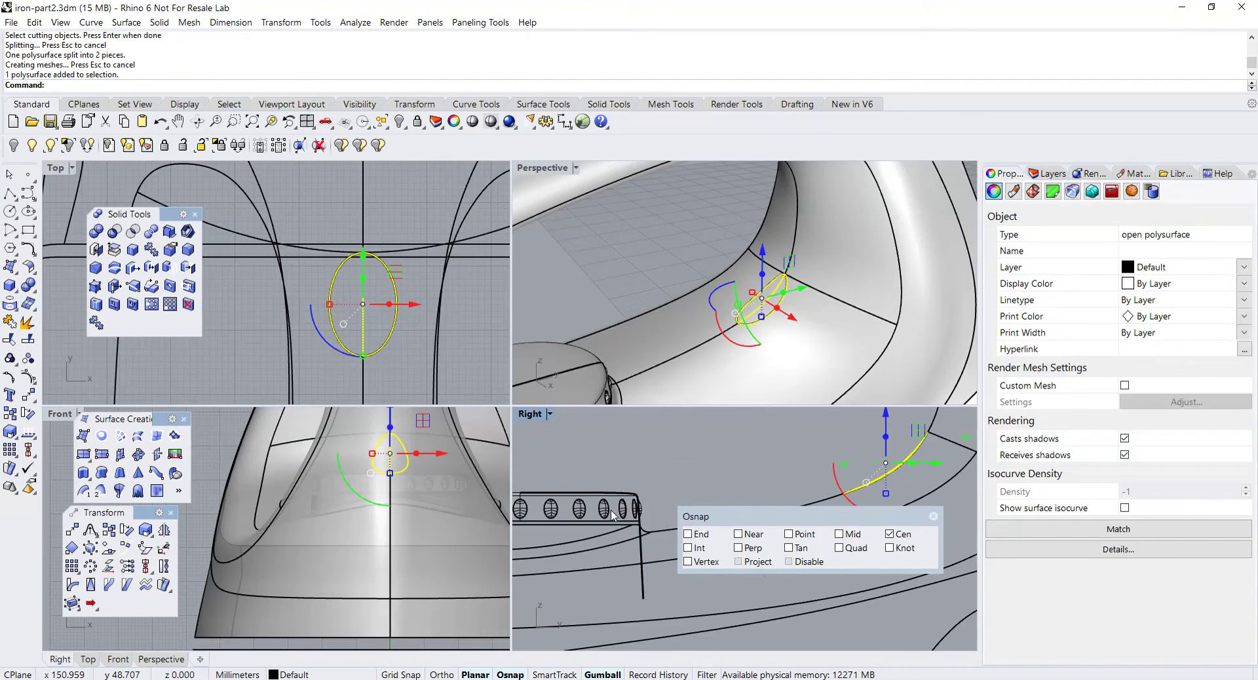
{"action": "scroll", "coordinate": [612, 516], "scroll_direction": "down", "scroll_amount": 3}
{"action": "double_click", "coordinate": [531, 422]}
{"action": "scroll", "coordinate": [513, 397], "scroll_direction": "up", "scroll_amount": 5}
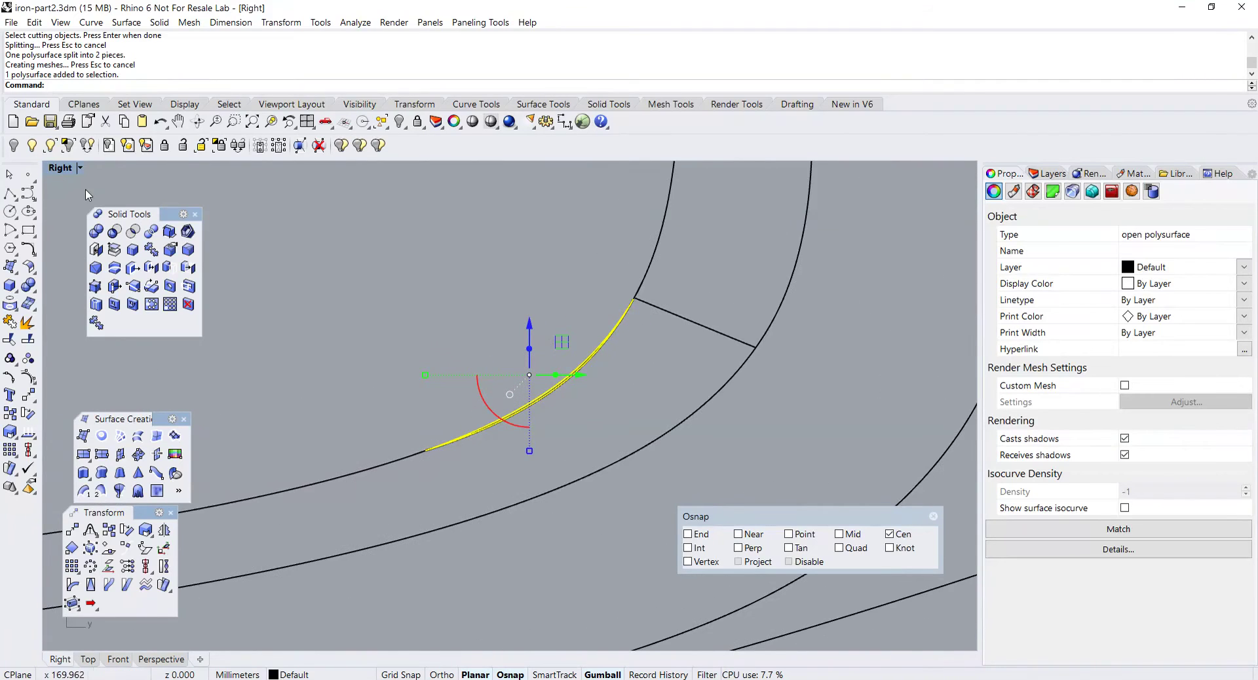
{"action": "right_click", "coordinate": [604, 674]}
{"action": "left_click", "coordinate": [634, 569]}
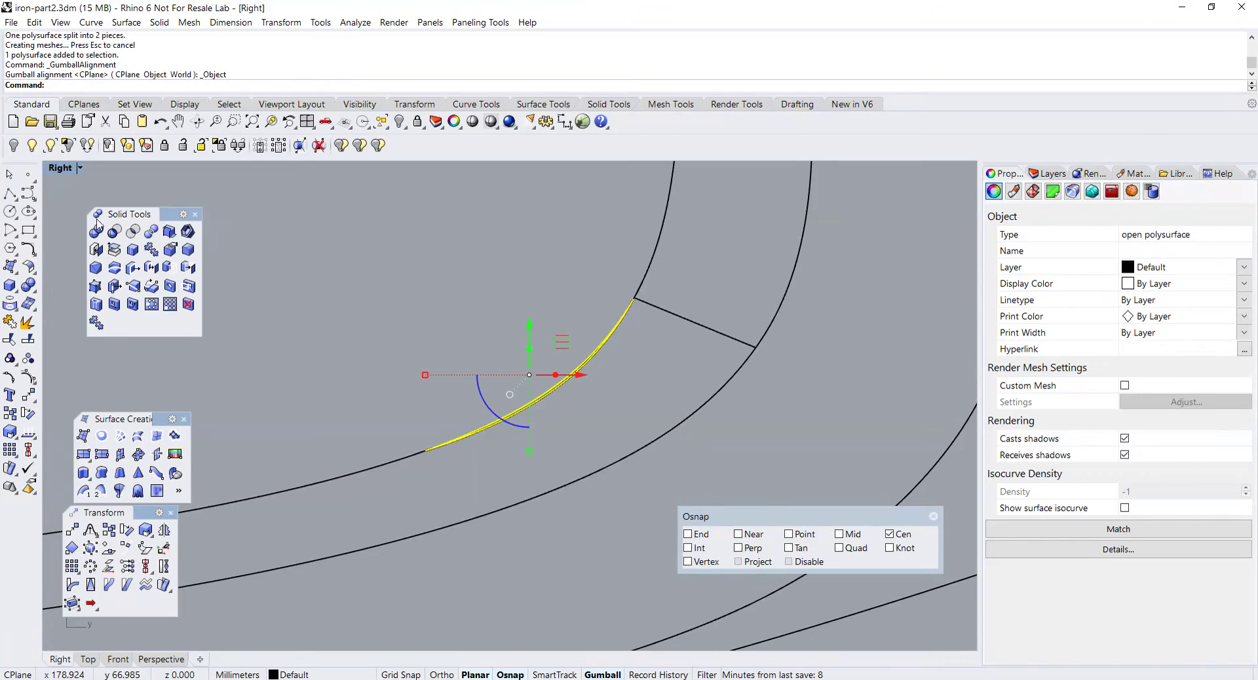
- Scale the oval to 0.9 with the gumball, shrink it once more, then reselect it
{"action": "double_click", "coordinate": [59, 169]}
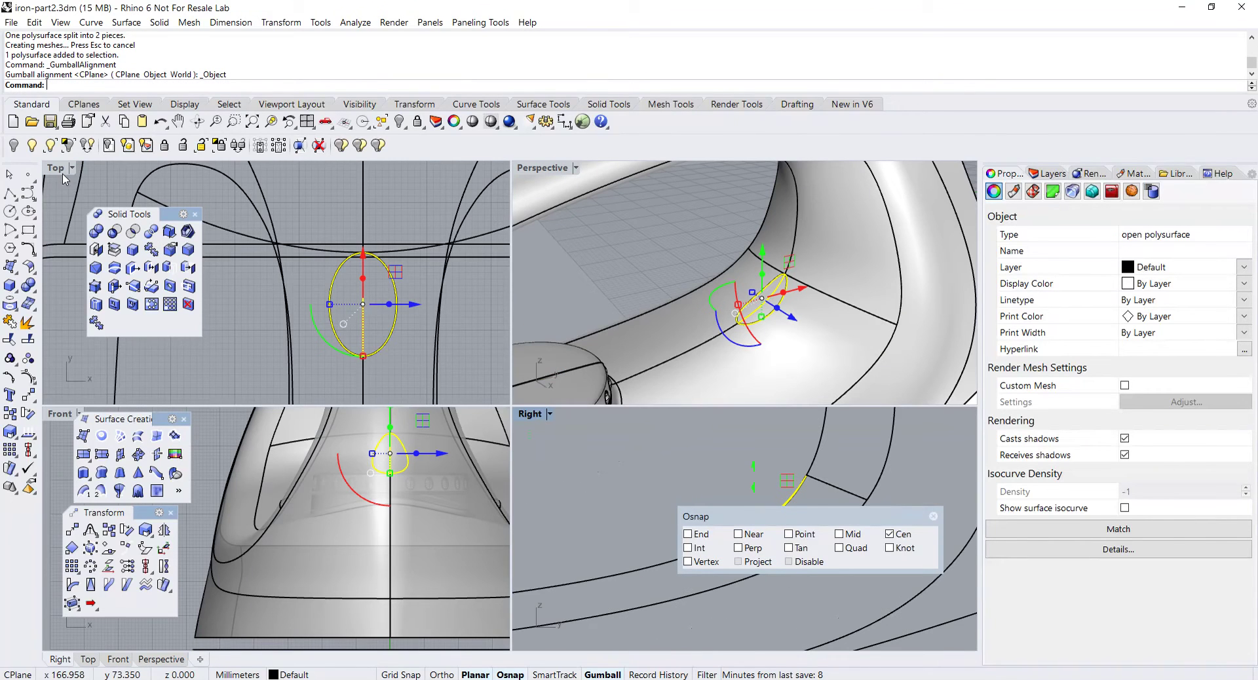
{"action": "double_click", "coordinate": [535, 174]}
{"action": "scroll", "coordinate": [498, 426], "scroll_direction": "up", "scroll_amount": 8}
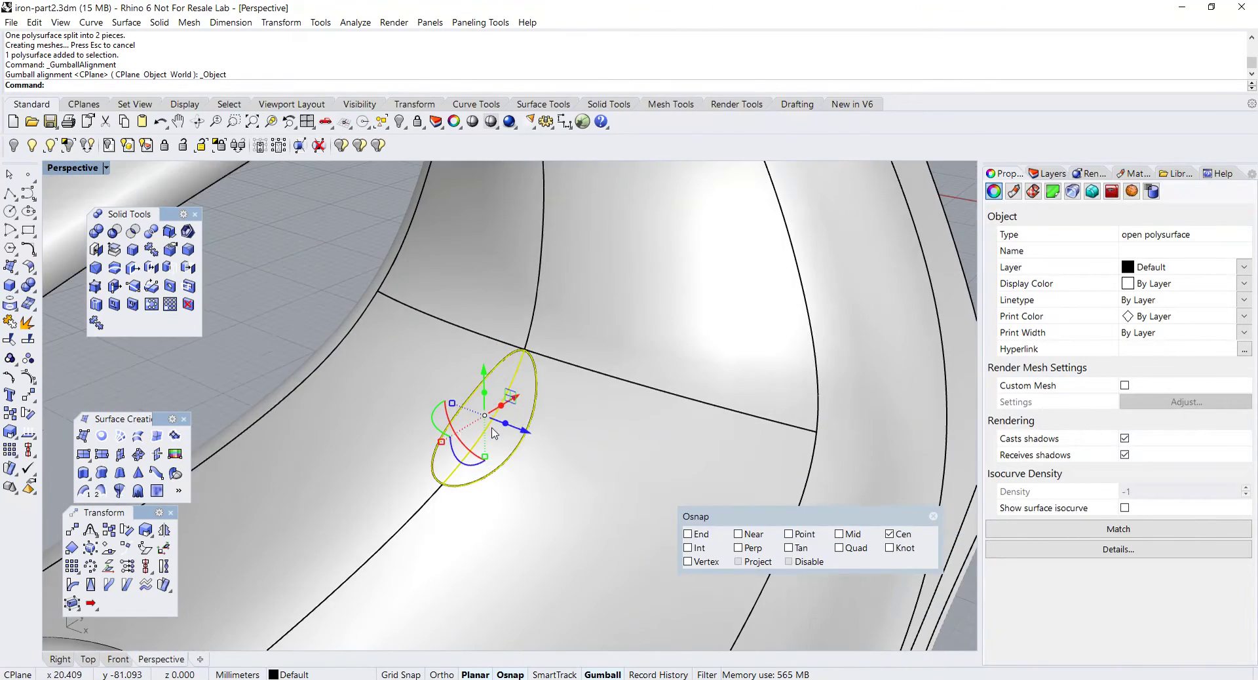
{"action": "left_click", "coordinate": [422, 387]}
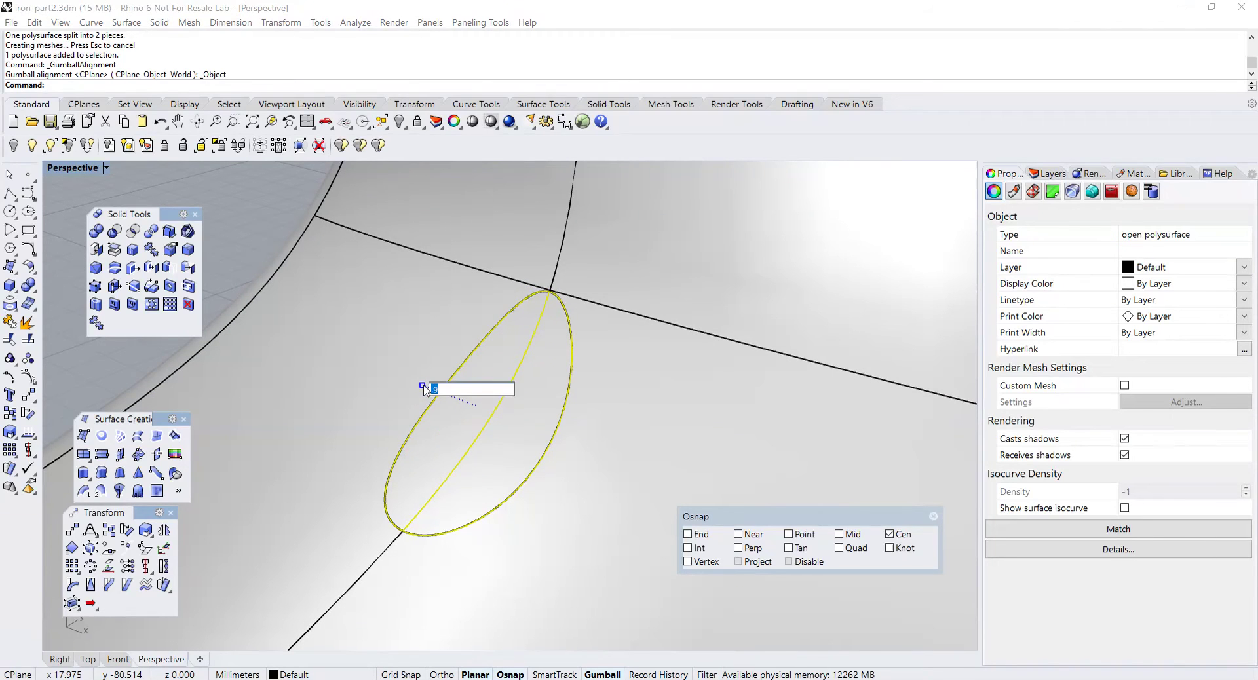
{"action": "type", "text": "0.9"}
{"action": "key", "text": "Return"}
{"action": "right_click_drag", "start_coordinate": [524, 440], "coordinate": [558, 473]}
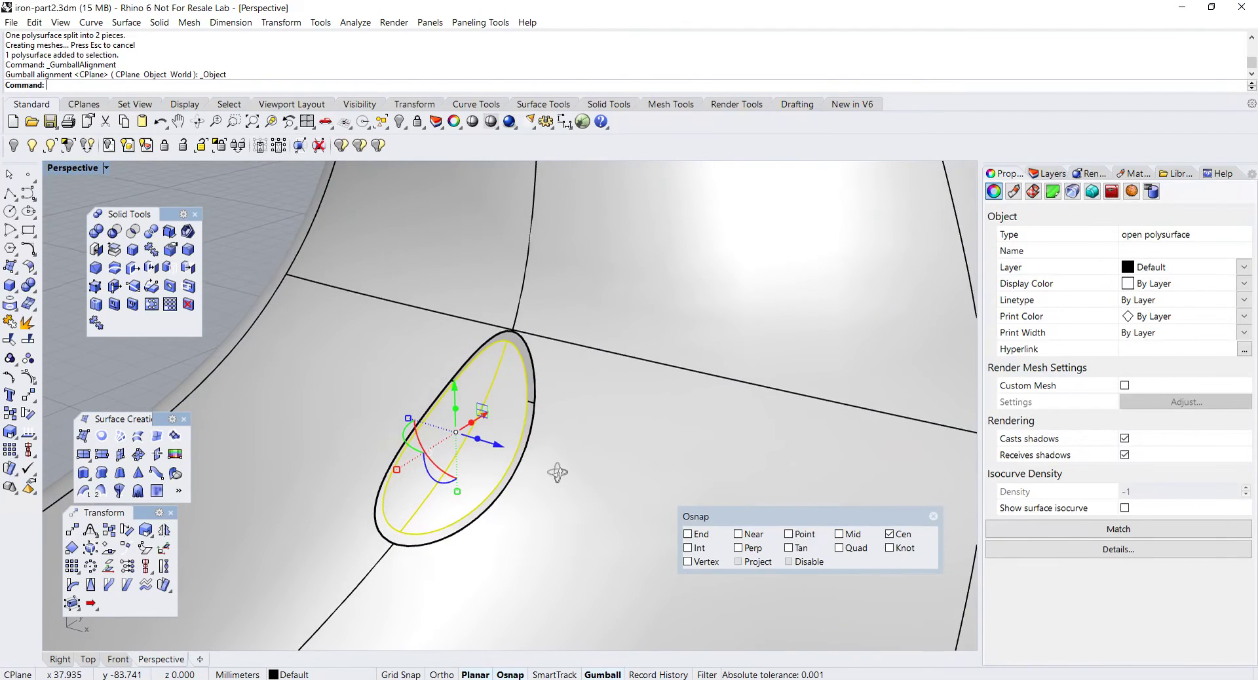
{"action": "left_click", "coordinate": [408, 419]}
{"action": "key", "text": "Return"}
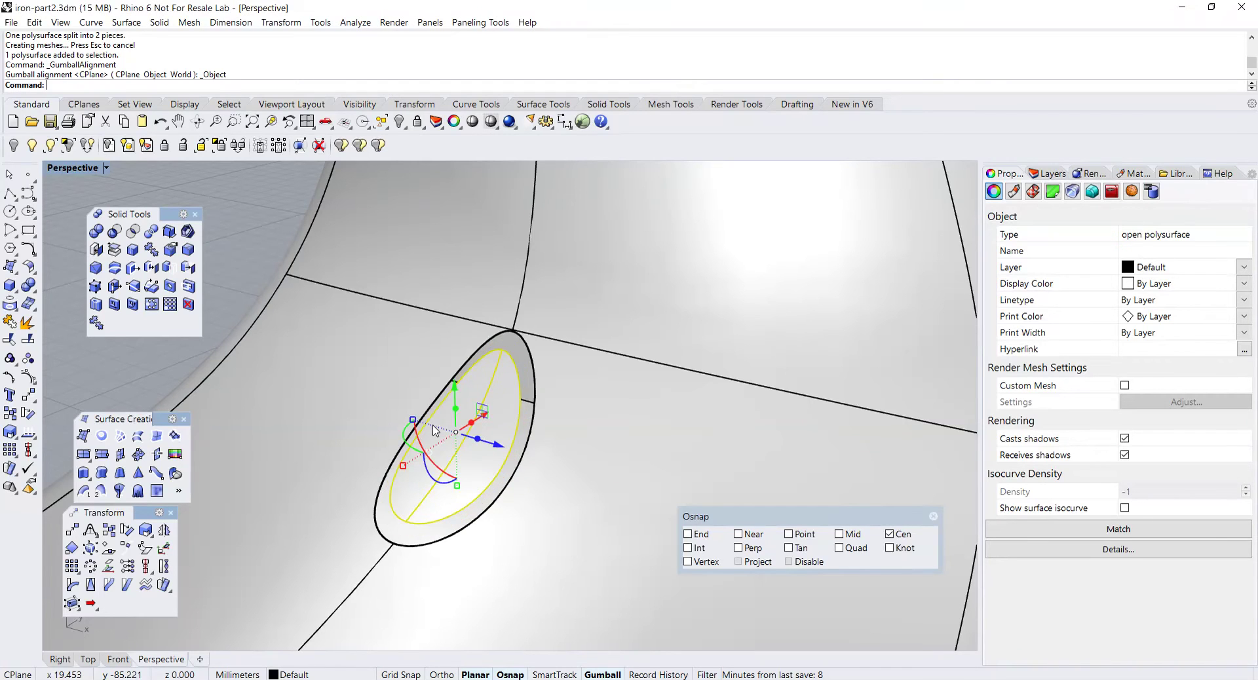
{"action": "key", "text": "Escape"}
{"action": "right_click_drag", "start_coordinate": [438, 431], "coordinate": [396, 436]}
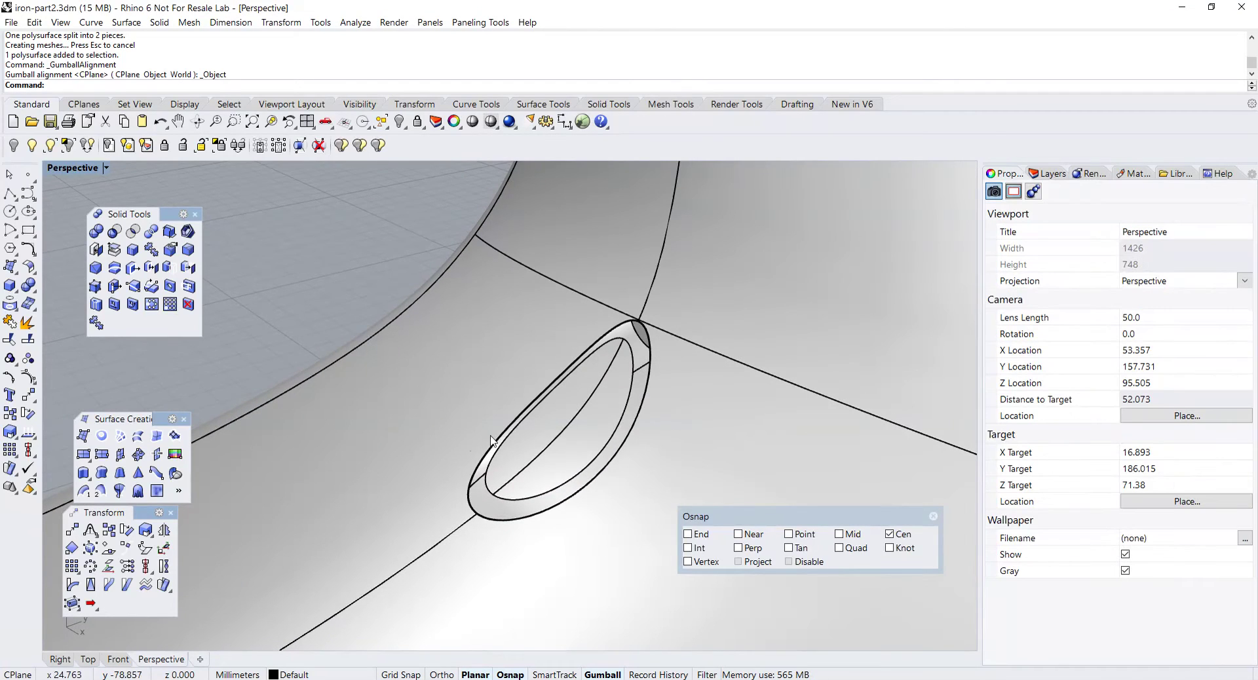
{"action": "left_click", "coordinate": [552, 448]}
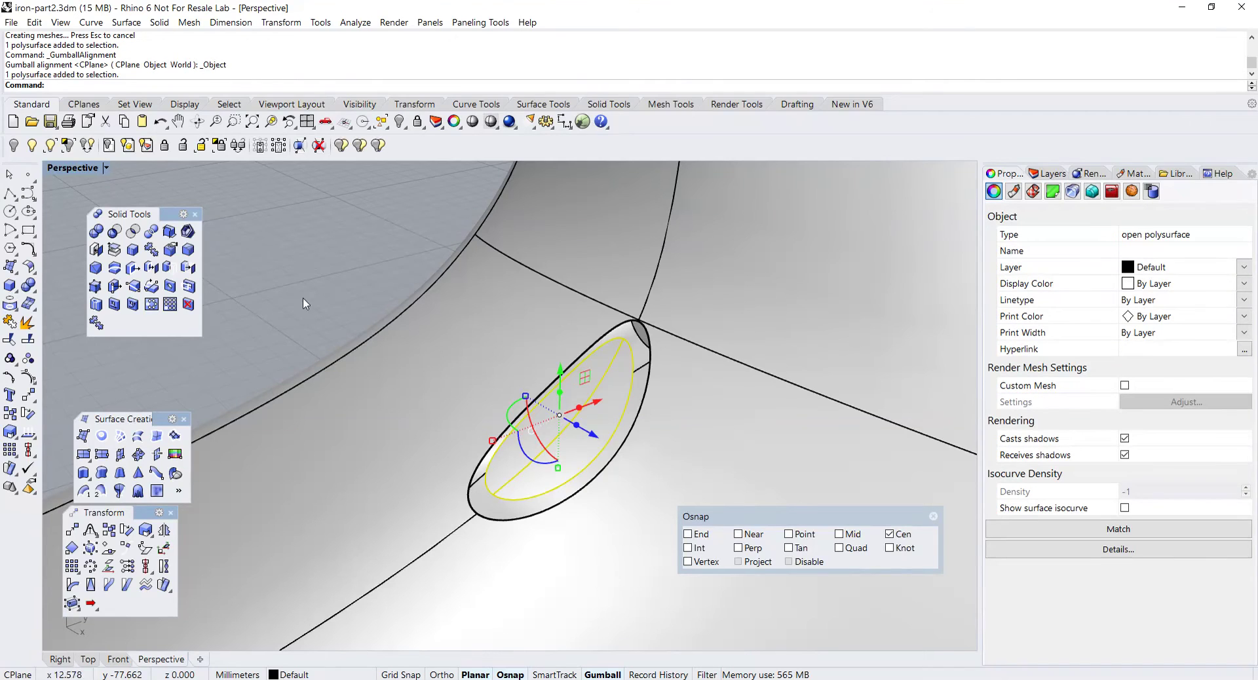
- Draw a short two-point guide polyline across the oval in the Right view
{"action": "double_click", "coordinate": [82, 169]}
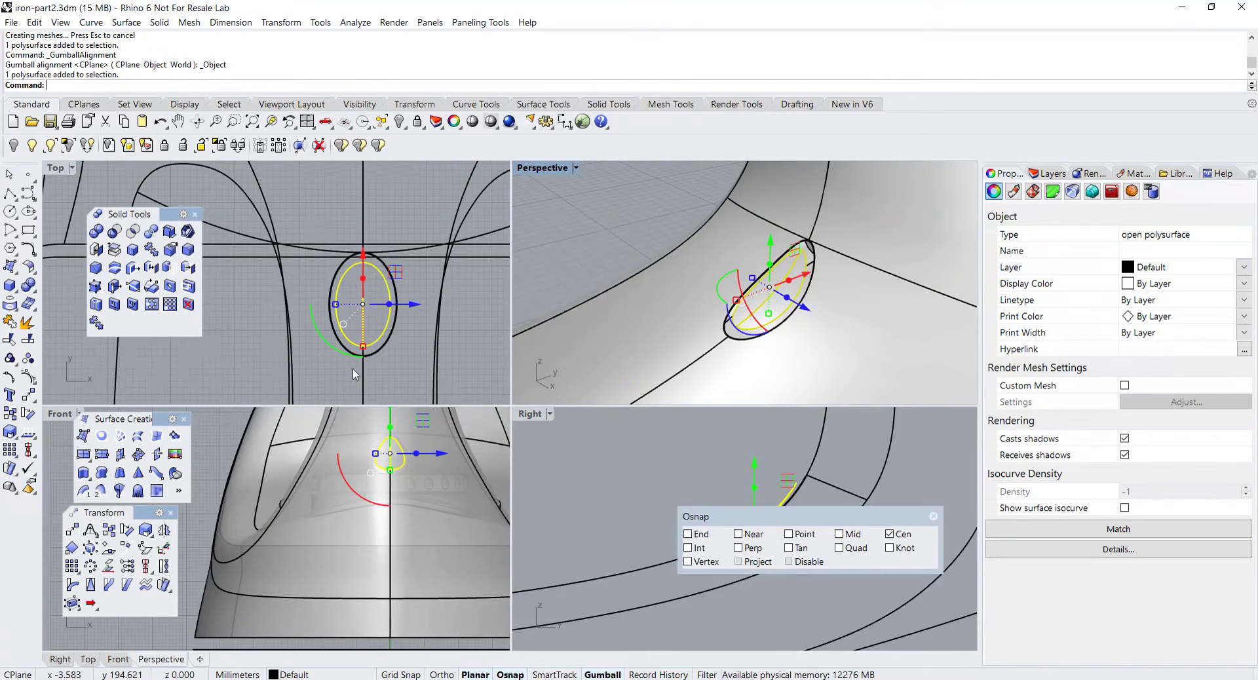
{"action": "double_click", "coordinate": [529, 414]}
{"action": "scroll", "coordinate": [495, 452], "scroll_direction": "up", "scroll_amount": 3}
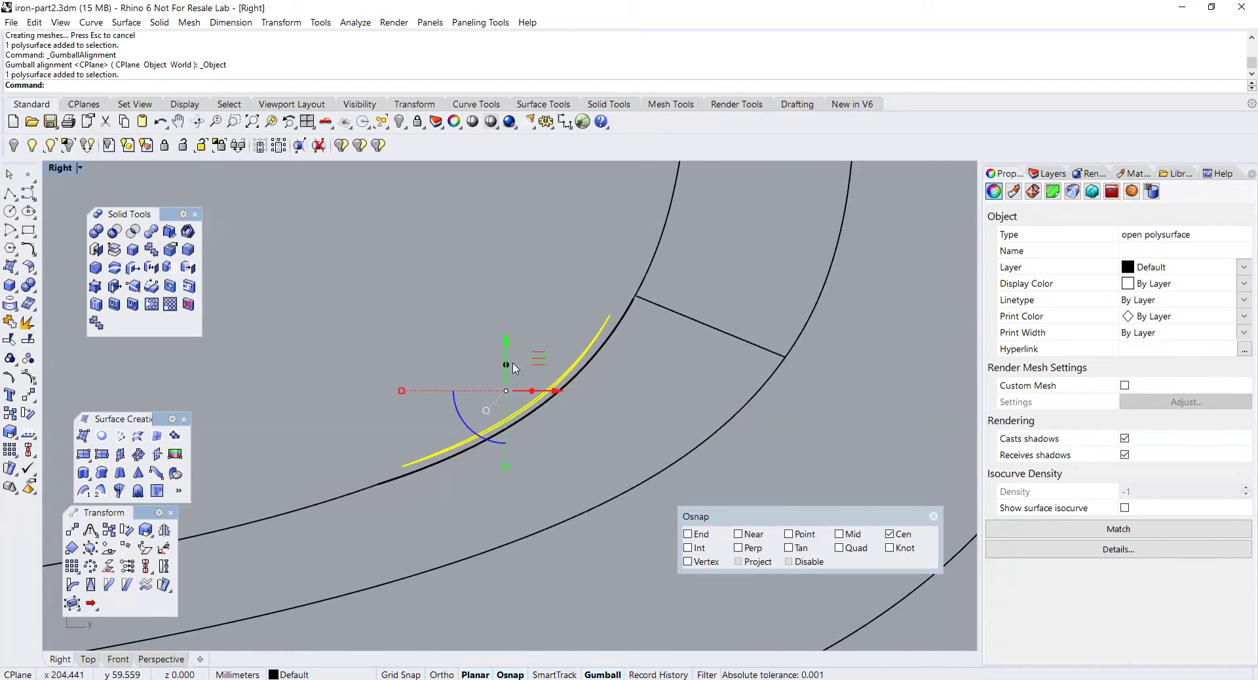
{"action": "left_click", "coordinate": [9, 194]}
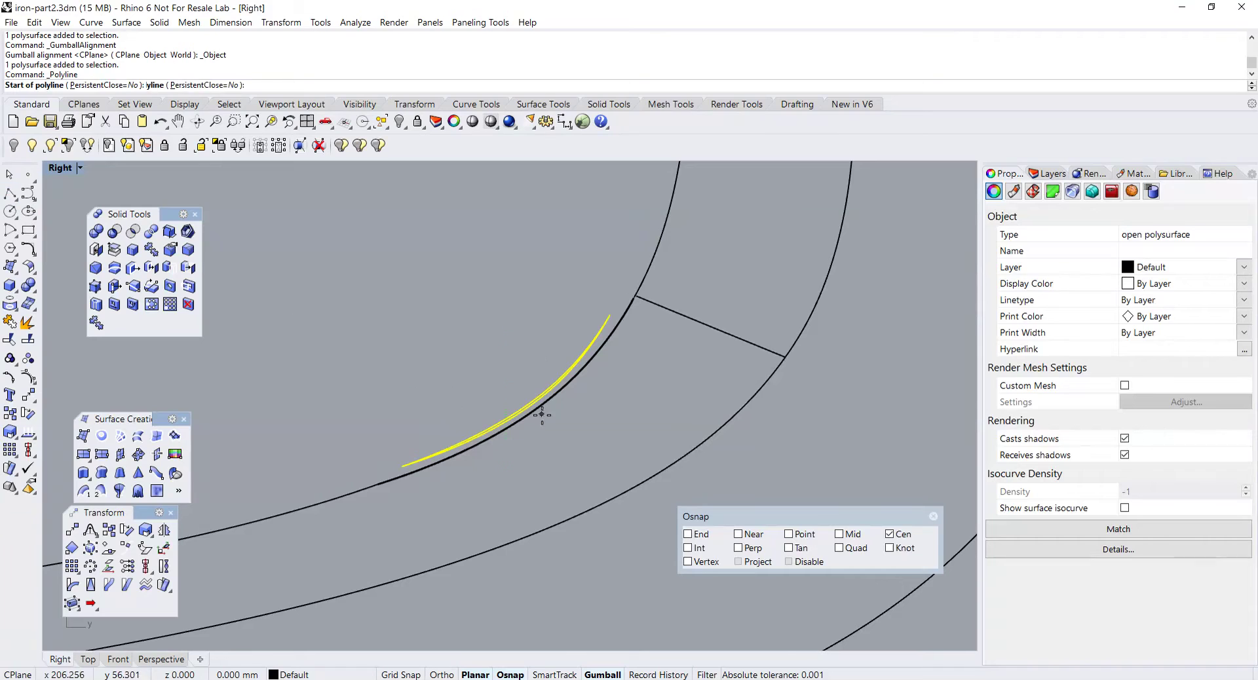
{"action": "left_click", "coordinate": [548, 442]}
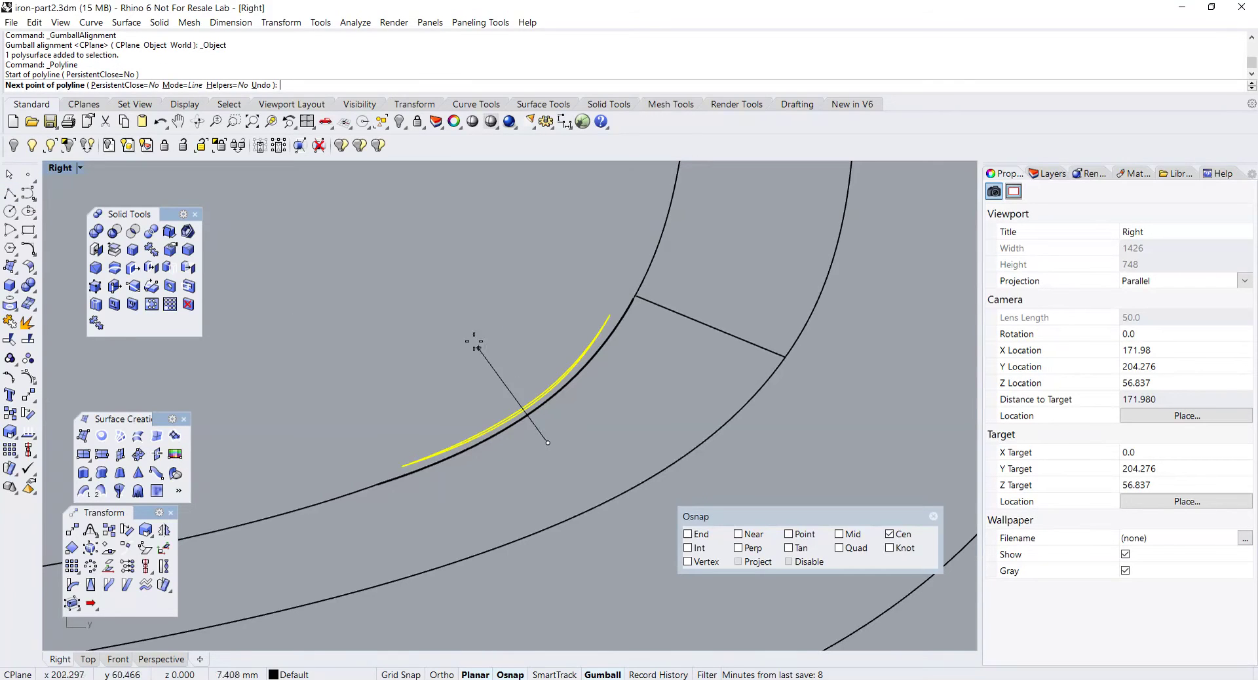
{"action": "left_click", "coordinate": [456, 299]}
{"action": "key", "text": "Return"}
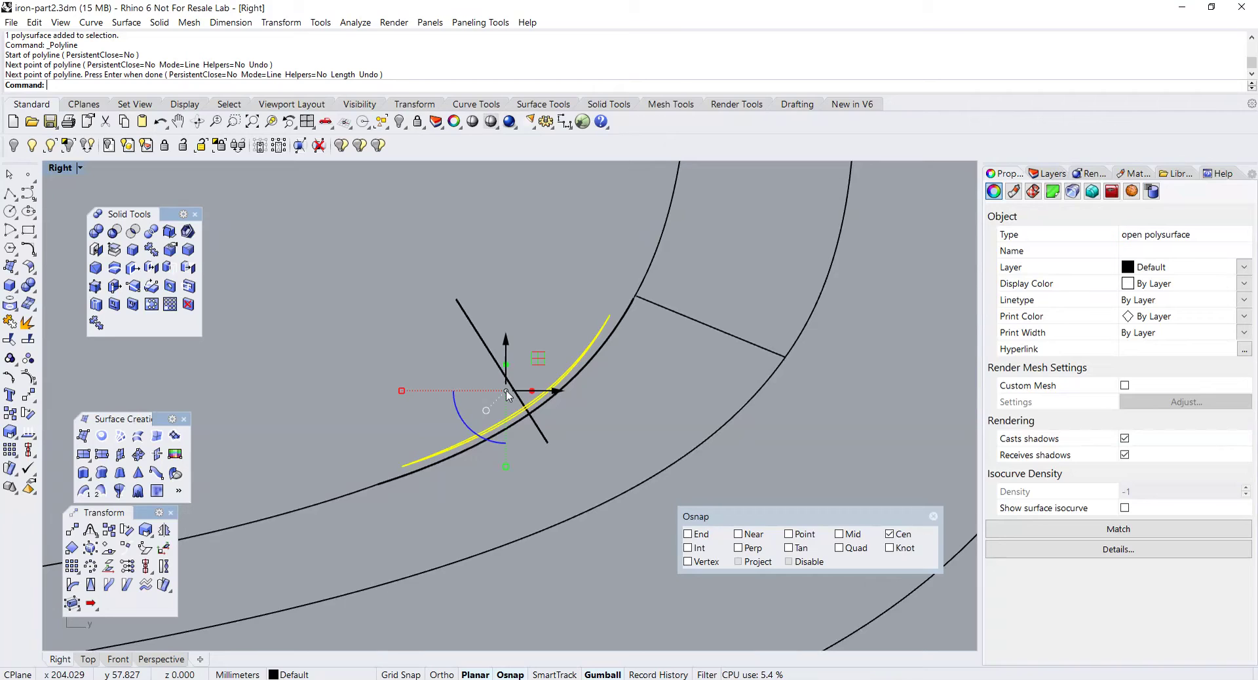
- Turn on Near osnap and drag the inner oval panel slightly upward
{"action": "left_click", "coordinate": [738, 534]}
{"action": "left_click_drag", "start_coordinate": [507, 393], "coordinate": [502, 370]}
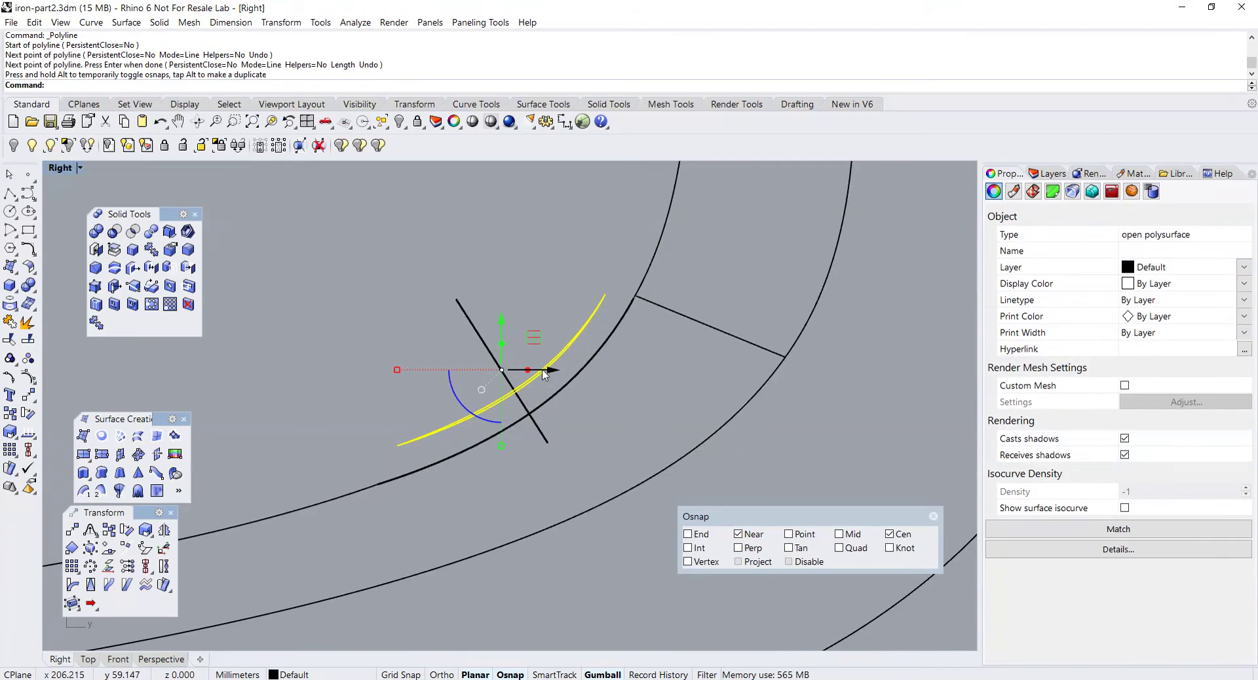
{"action": "key", "text": "Escape"}
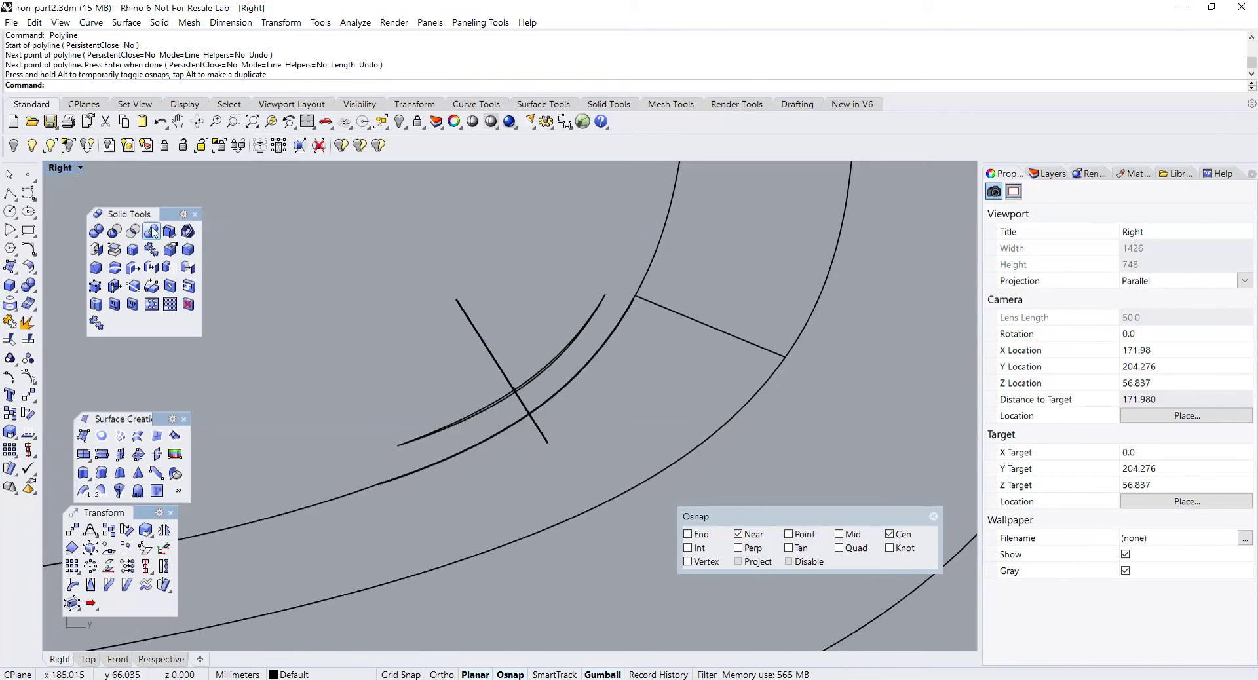
- Delete the stray guide line at the oval and reselect the inner oval panel
{"action": "double_click", "coordinate": [63, 171]}
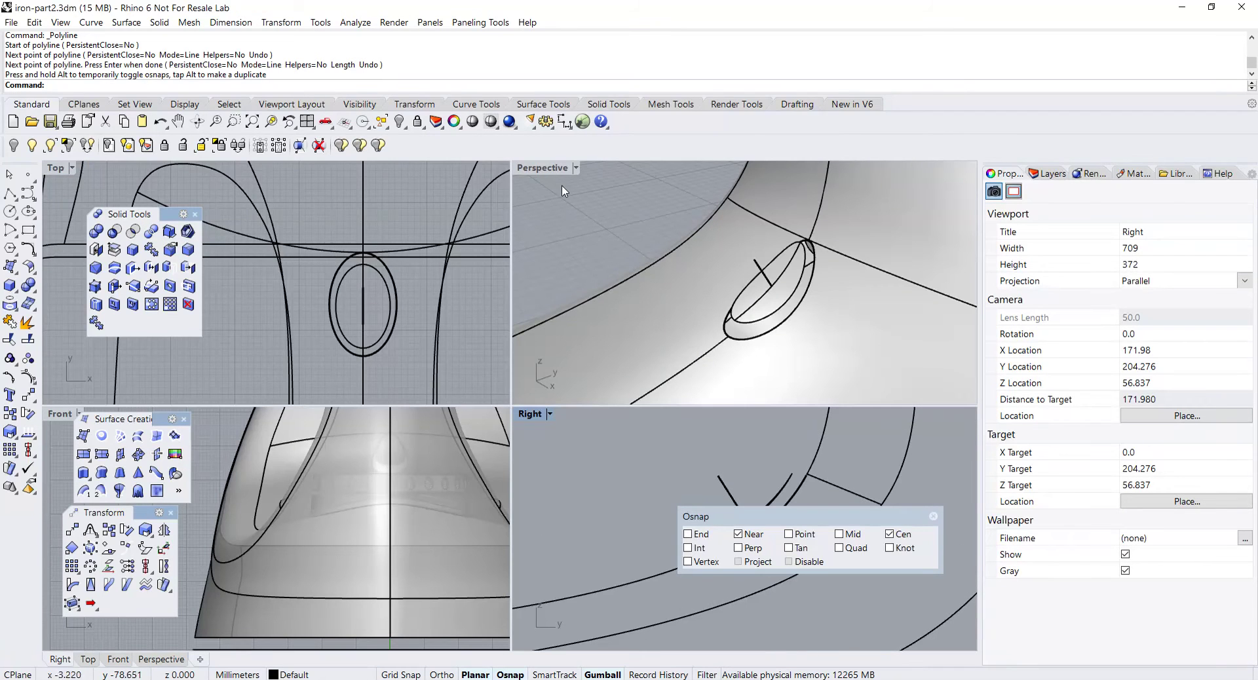
{"action": "double_click", "coordinate": [546, 173]}
{"action": "scroll", "coordinate": [531, 353], "scroll_direction": "up", "scroll_amount": 5}
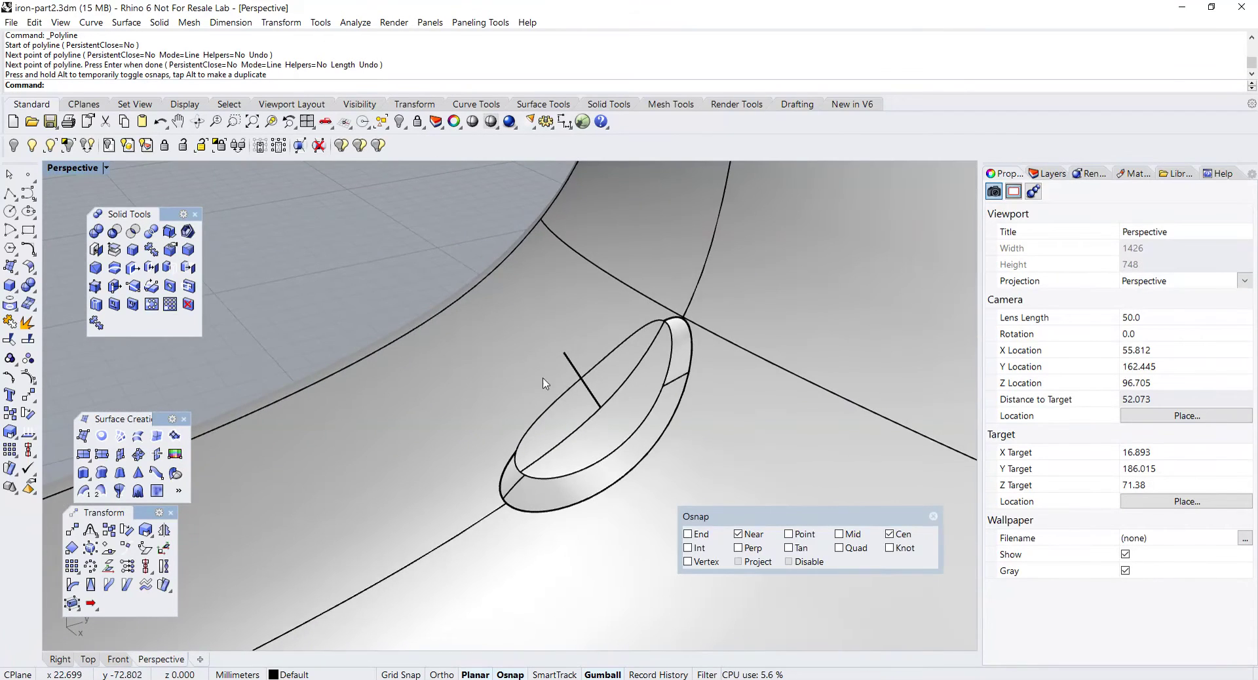
{"action": "left_click", "coordinate": [578, 375]}
{"action": "key", "text": "Delete"}
{"action": "right_click_drag", "start_coordinate": [598, 412], "coordinate": [598, 458]}
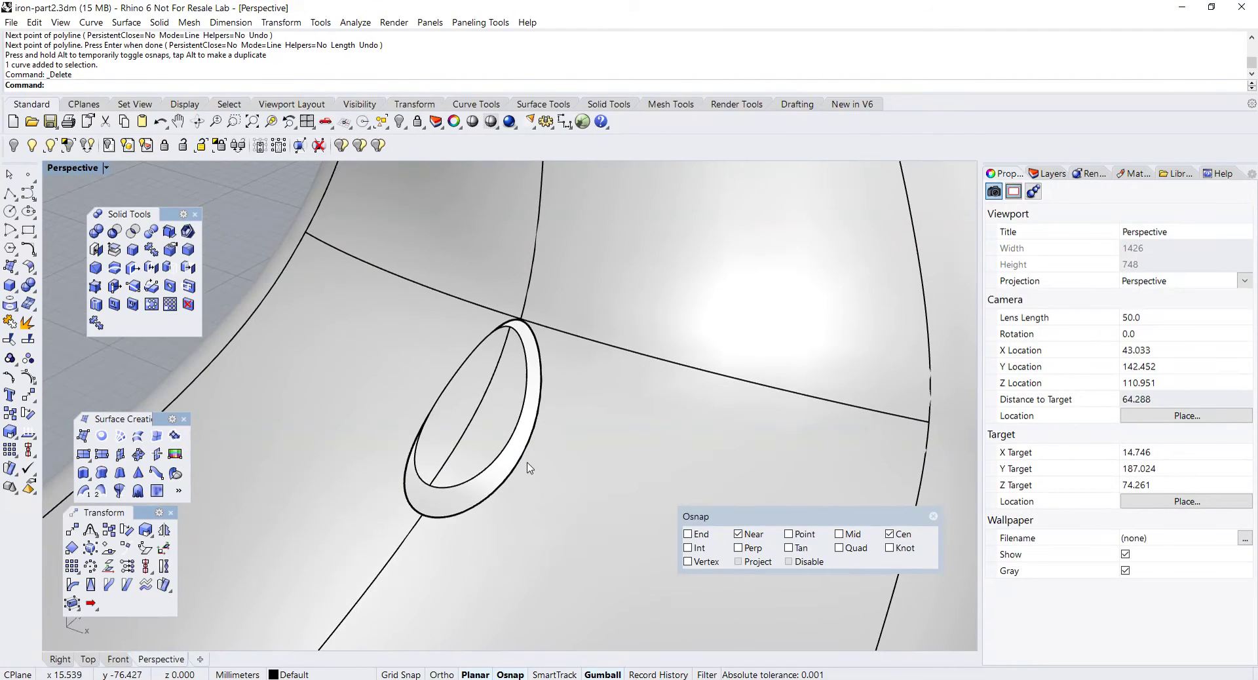
{"action": "left_click", "coordinate": [498, 467]}
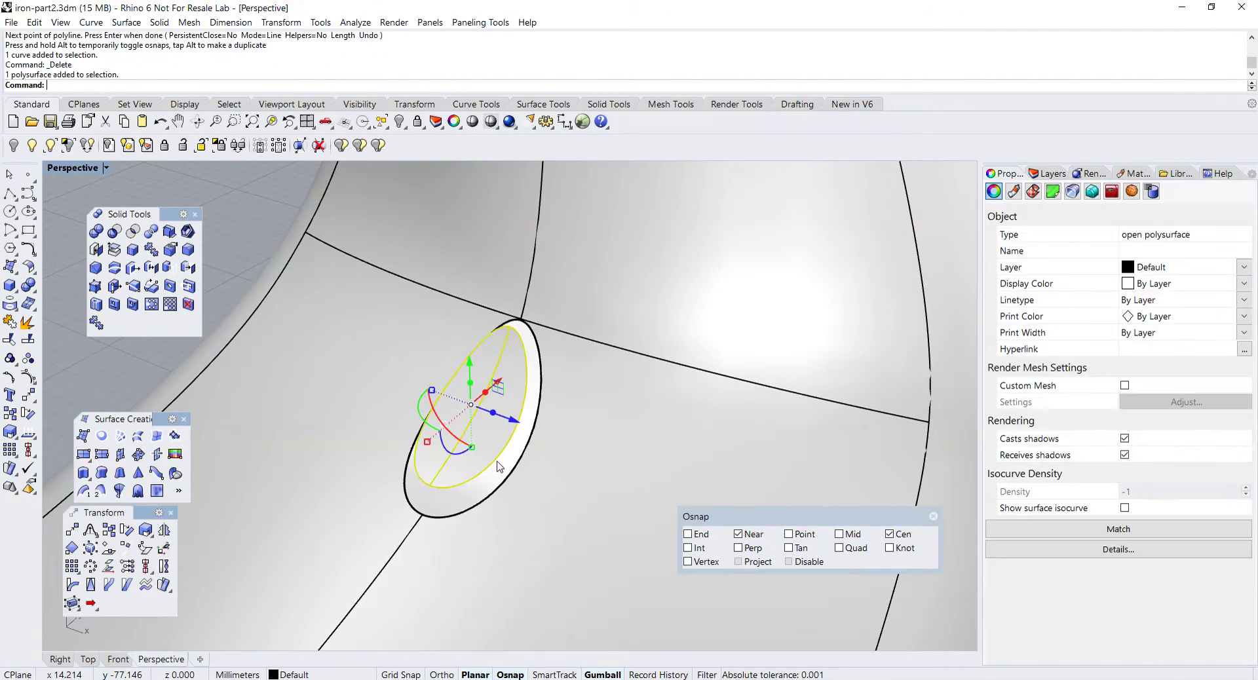
- Drag the inner oval panel further into the ring in the Right view
{"action": "double_click", "coordinate": [72, 167]}
{"action": "double_click", "coordinate": [530, 414]}
{"action": "left_click_drag", "start_coordinate": [539, 421], "coordinate": [526, 389]}
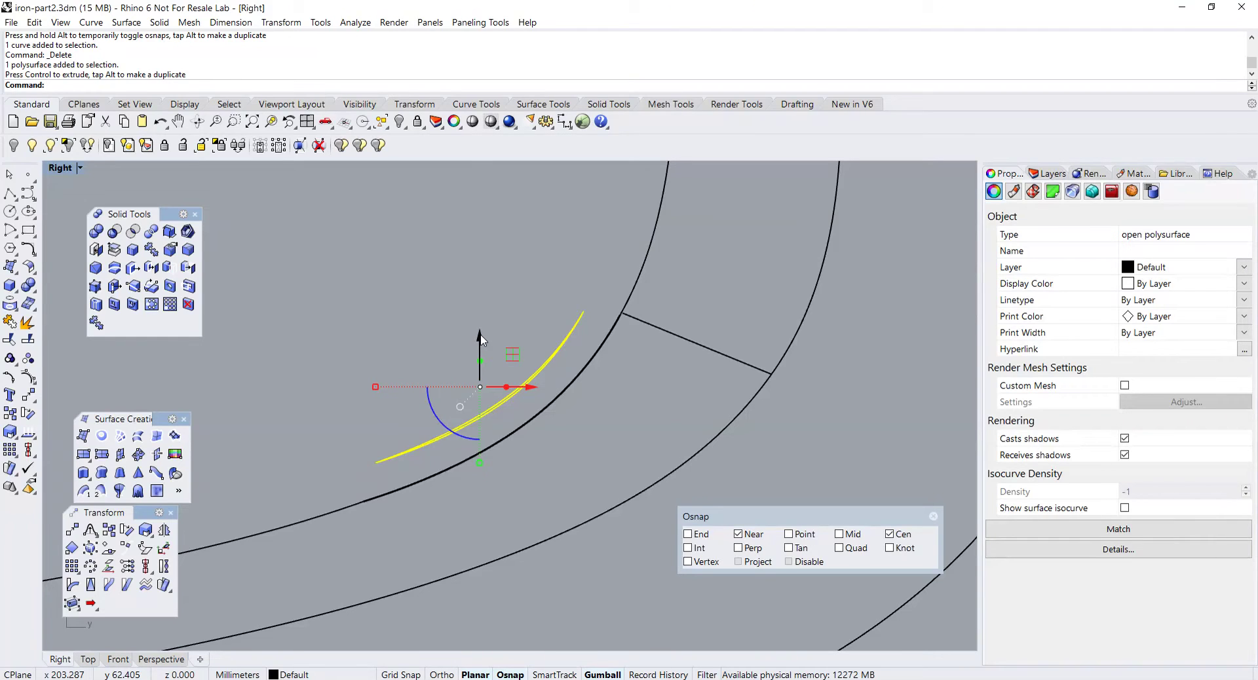
{"action": "key", "text": "Escape"}
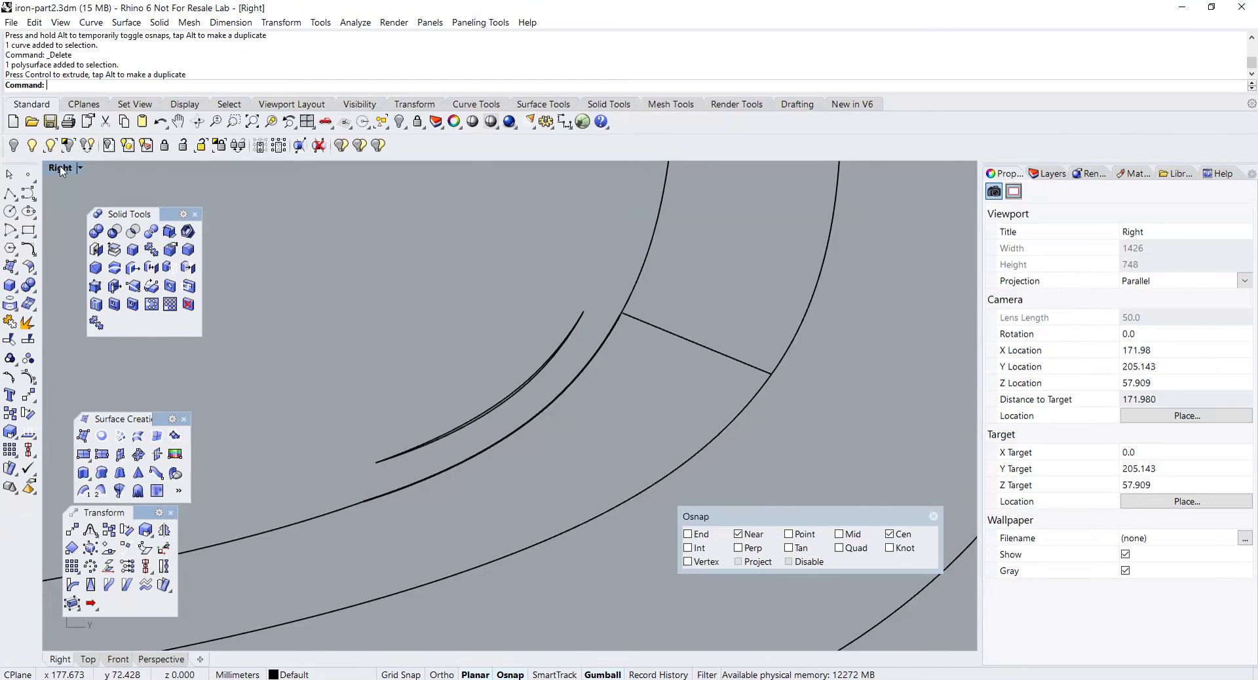
- Explode the inner oval panel into two separate surfaces in Perspective
{"action": "double_click", "coordinate": [60, 168]}
{"action": "double_click", "coordinate": [542, 168]}
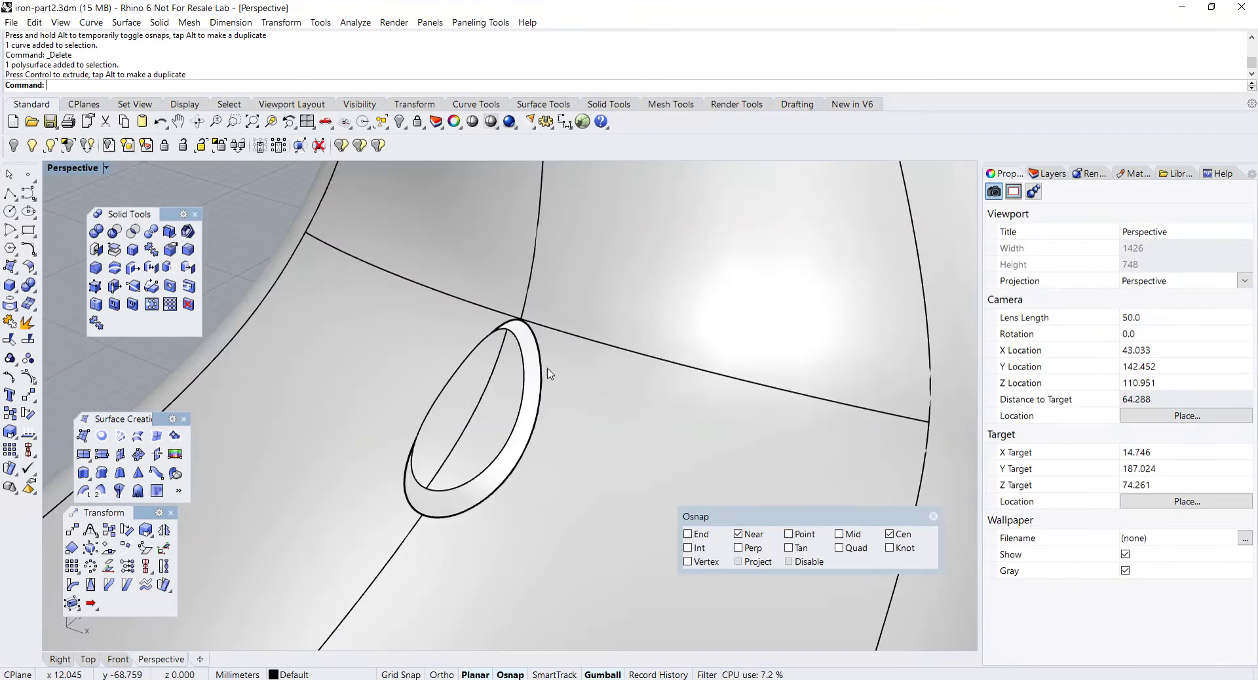
{"action": "scroll", "coordinate": [514, 471], "scroll_direction": "up", "scroll_amount": 5}
{"action": "scroll", "coordinate": [516, 469], "scroll_direction": "up", "scroll_amount": 7}
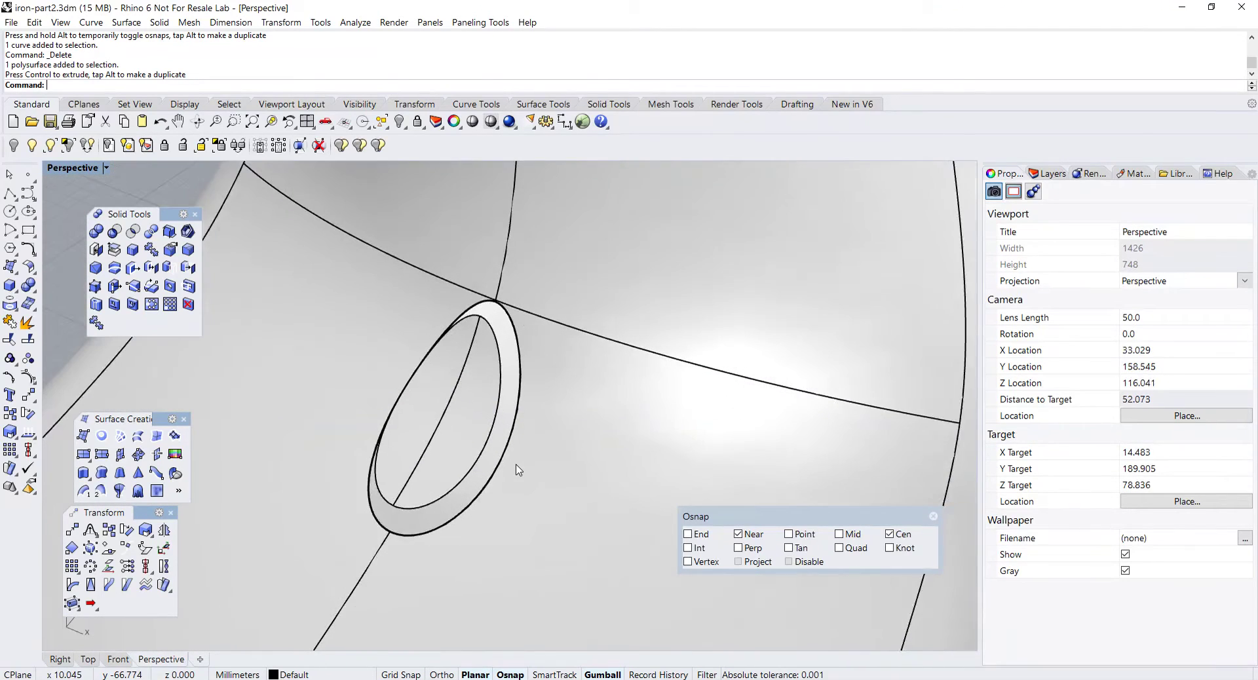
{"action": "left_click", "coordinate": [459, 462]}
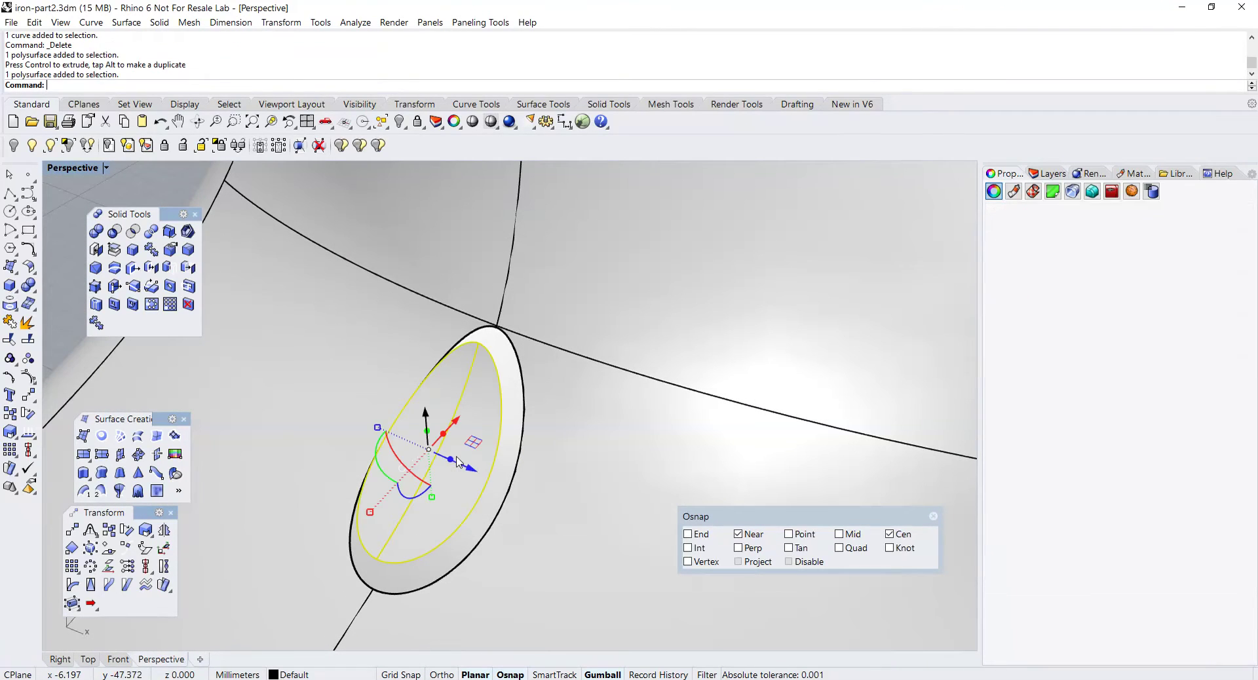
{"action": "key", "text": "Escape"}
{"action": "left_click", "coordinate": [458, 462]}
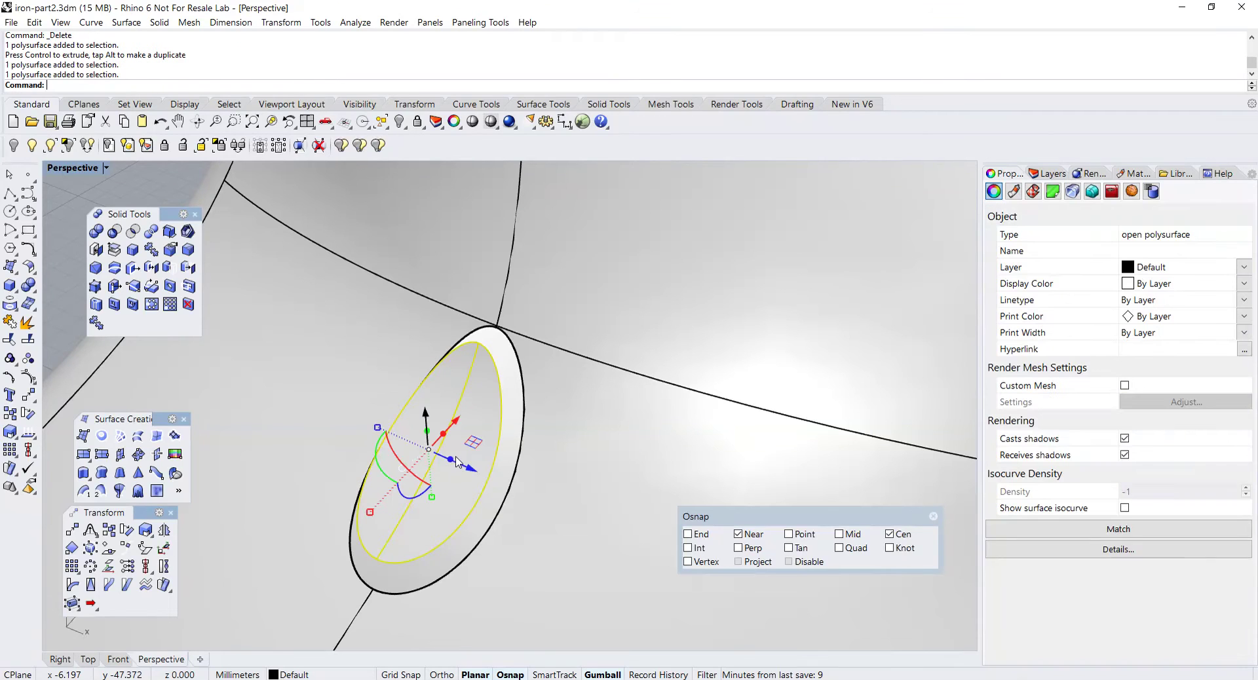
{"action": "left_click", "coordinate": [26, 323]}
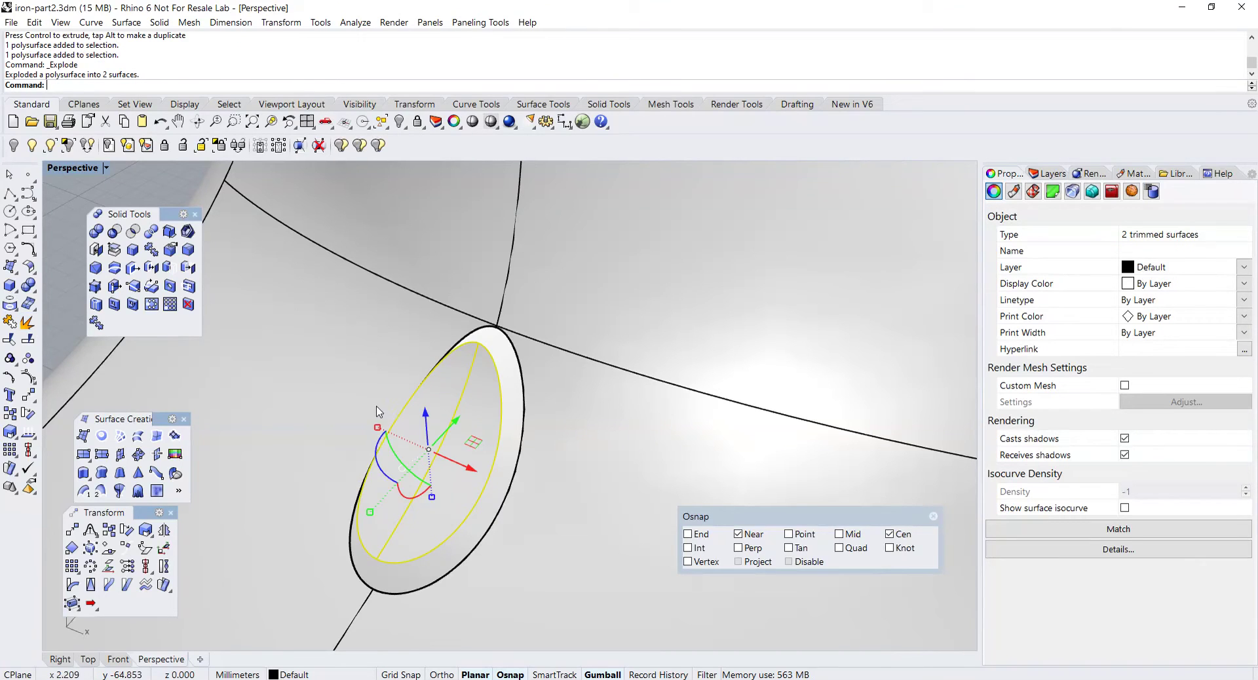
{"action": "key", "text": "Escape"}
{"action": "scroll", "coordinate": [491, 356], "scroll_direction": "up", "scroll_amount": 5}
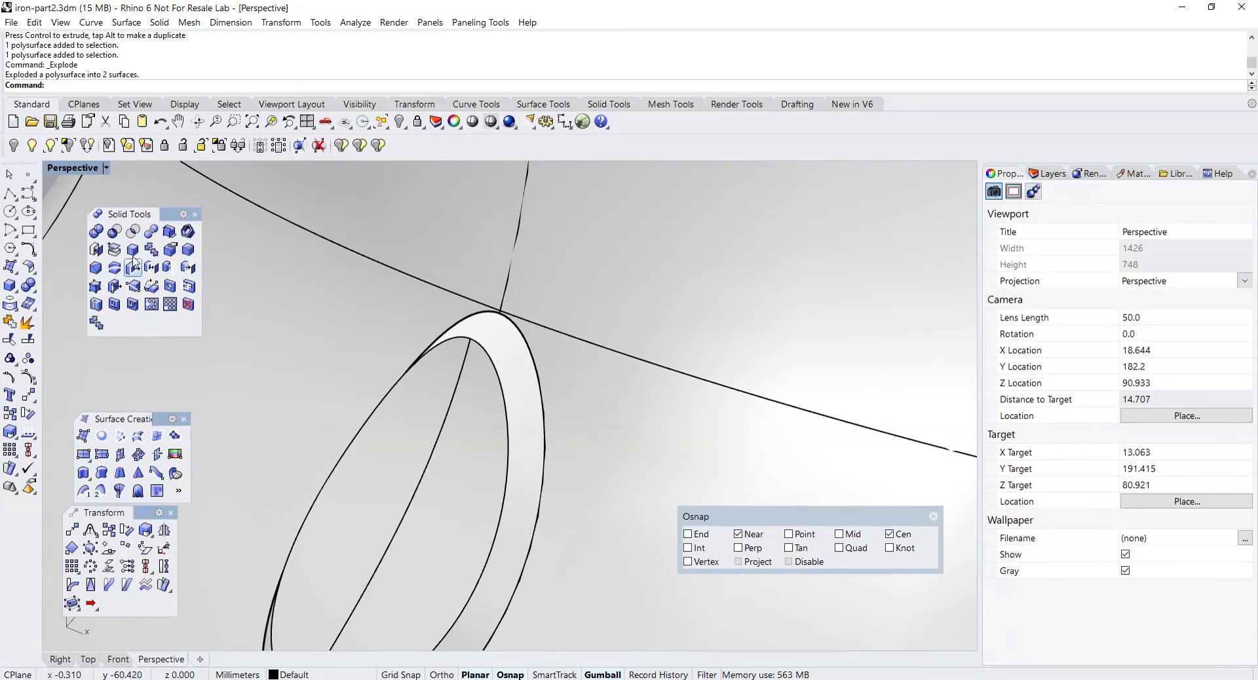
- Start an adjustable blend curve between the ring's surface edge and the polysurface edge
{"action": "left_click", "coordinate": [29, 248]}
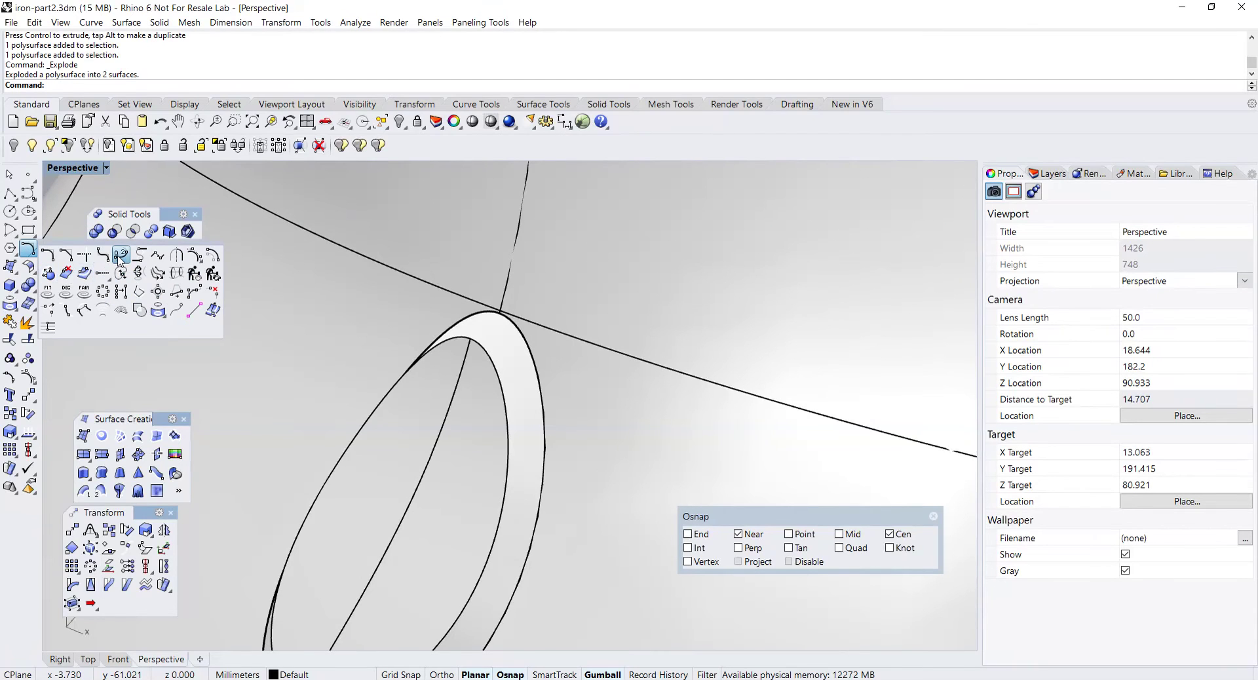
{"action": "left_click", "coordinate": [121, 256]}
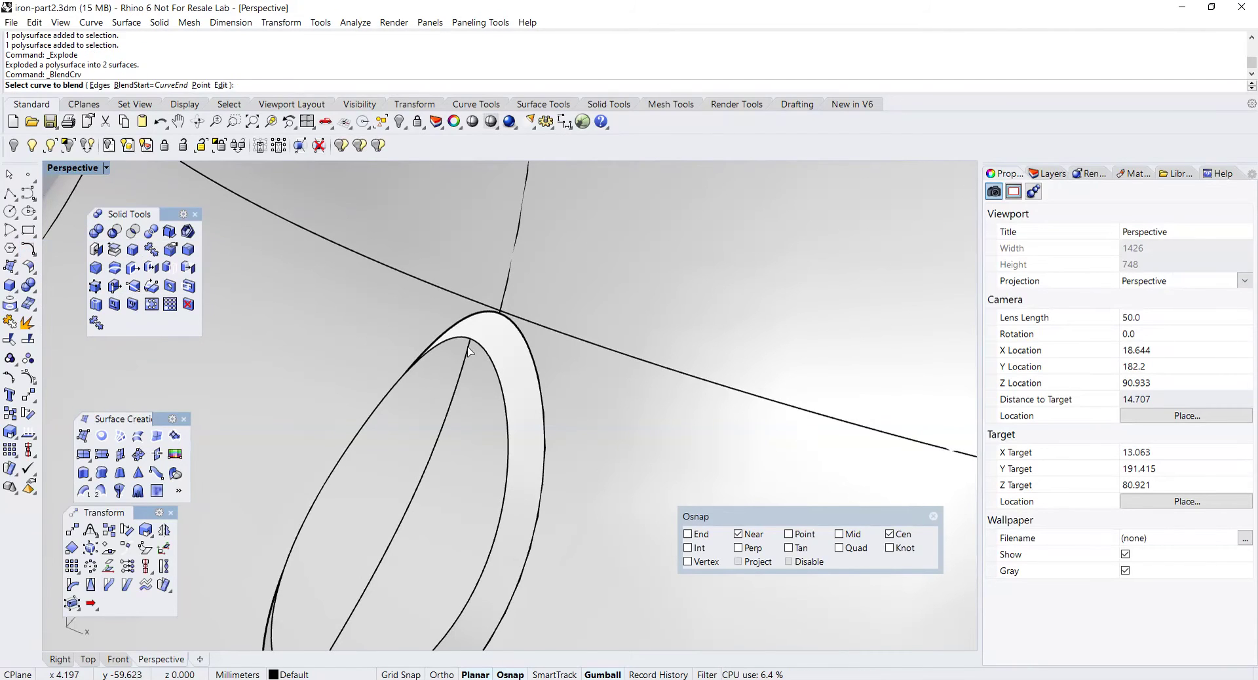
{"action": "left_click", "coordinate": [469, 351]}
{"action": "left_click", "coordinate": [515, 385]}
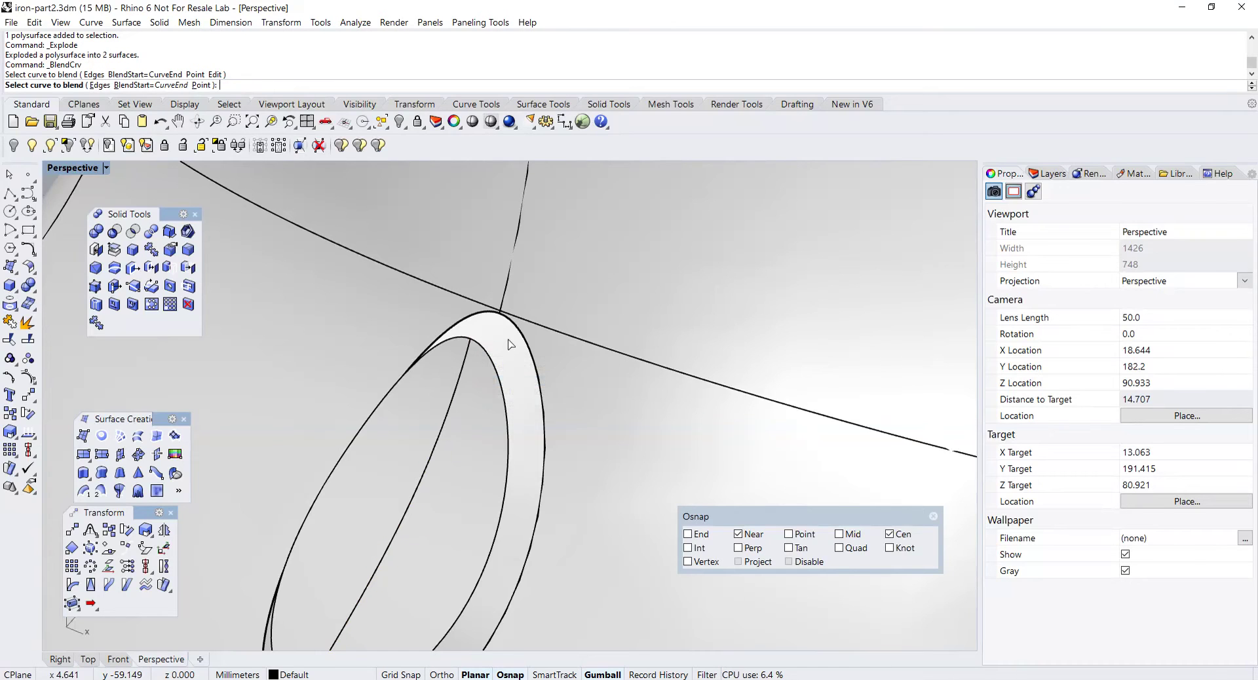
{"action": "scroll", "coordinate": [501, 318], "scroll_direction": "up", "scroll_amount": 5}
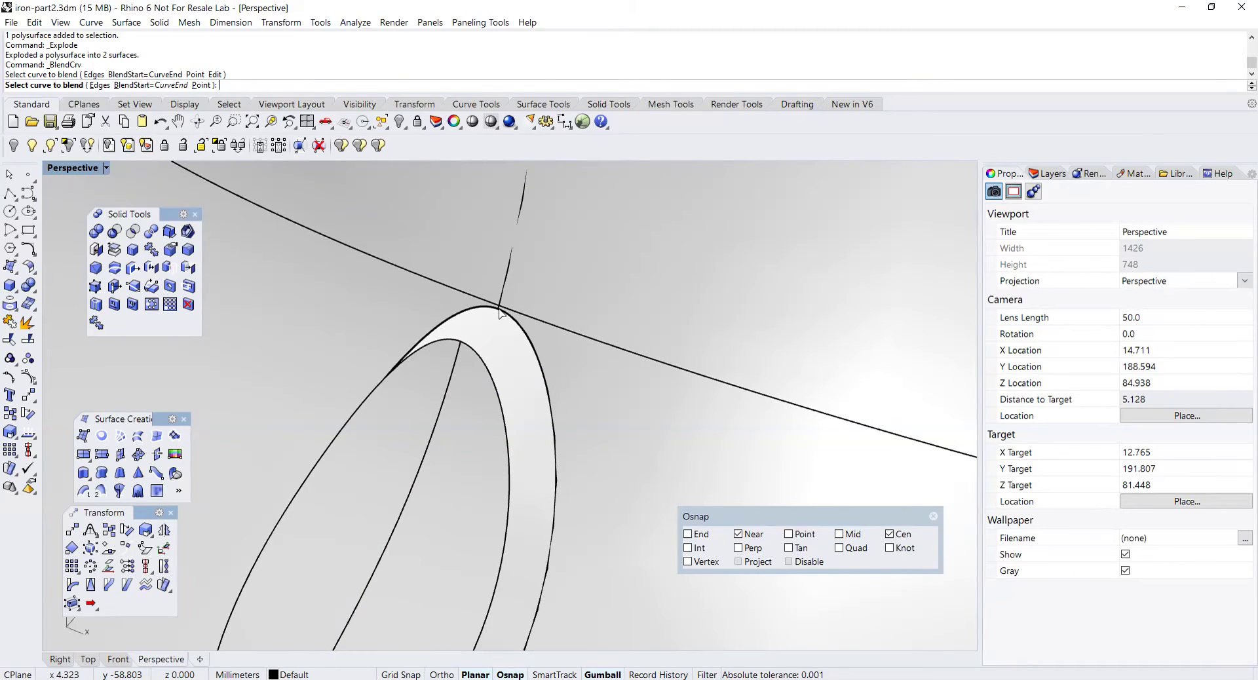
{"action": "scroll", "coordinate": [499, 314], "scroll_direction": "up", "scroll_amount": 5}
{"action": "left_click", "coordinate": [499, 315]}
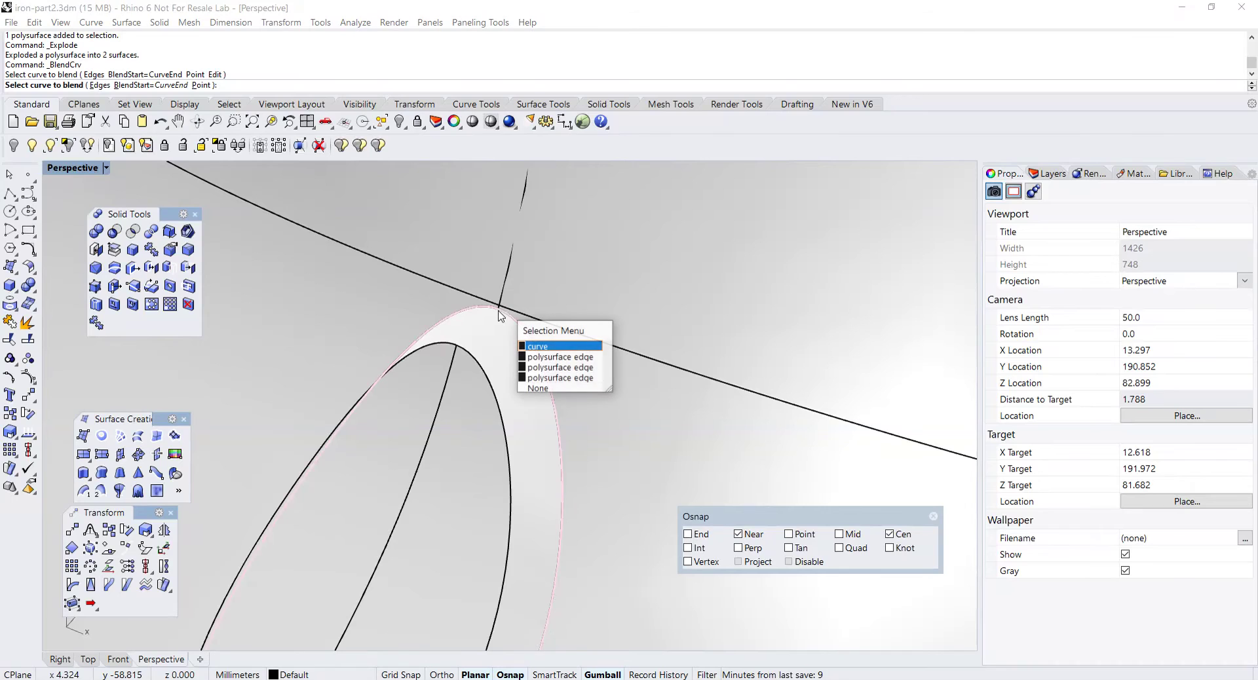
{"action": "left_click", "coordinate": [554, 358]}
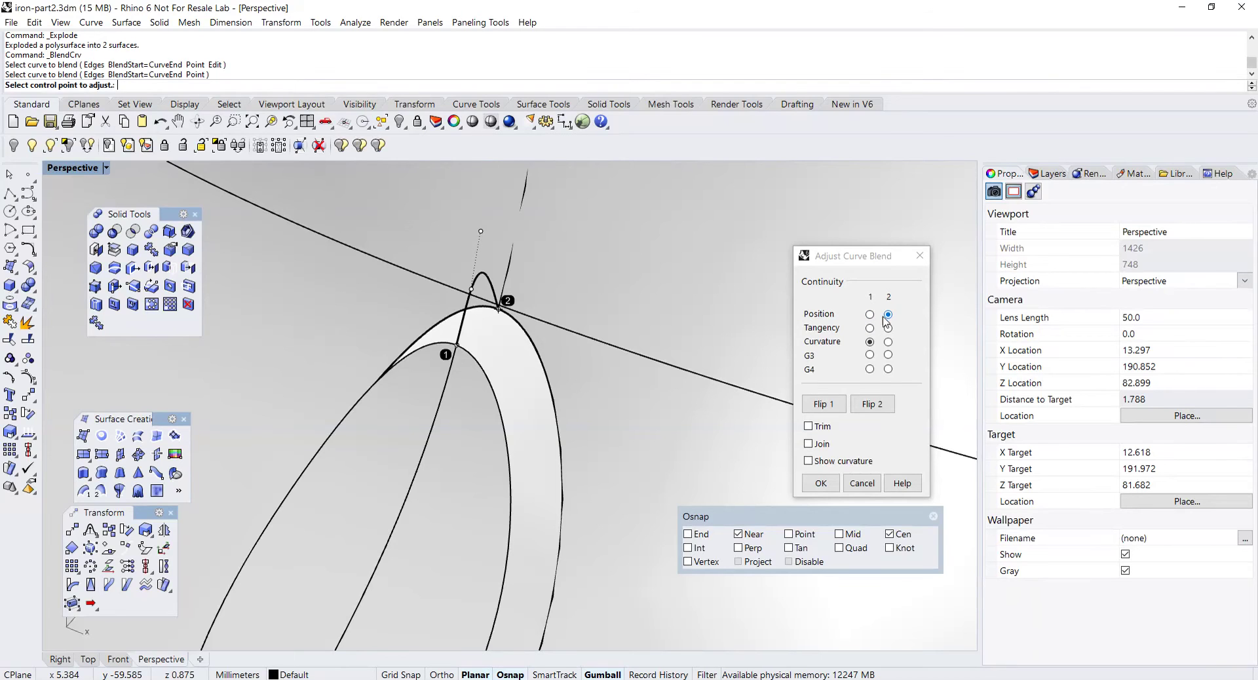
- Move a blend control point onto the surface edge and accept the first blend curve
{"action": "scroll", "coordinate": [522, 375], "scroll_direction": "down", "scroll_amount": 5}
{"action": "scroll", "coordinate": [522, 375], "scroll_direction": "down", "scroll_amount": 3}
{"action": "right_click_drag", "start_coordinate": [491, 390], "coordinate": [438, 449]}
{"action": "scroll", "coordinate": [543, 336], "scroll_direction": "up", "scroll_amount": 4}
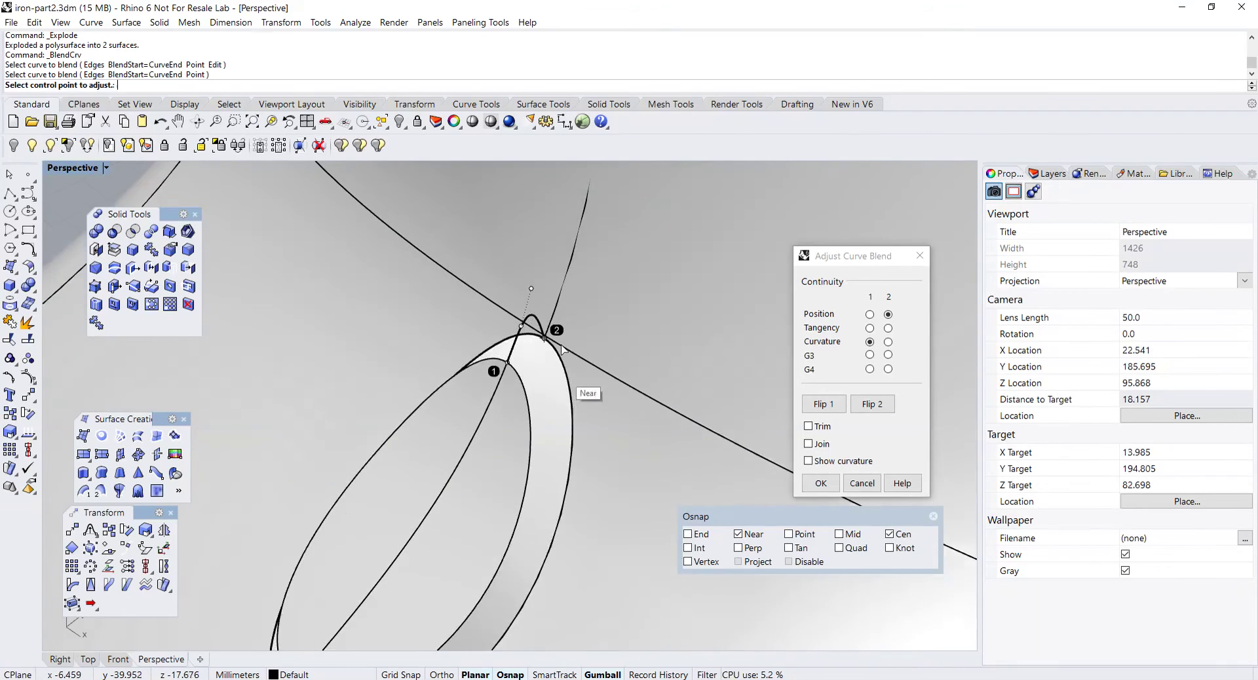
{"action": "left_click", "coordinate": [530, 340]}
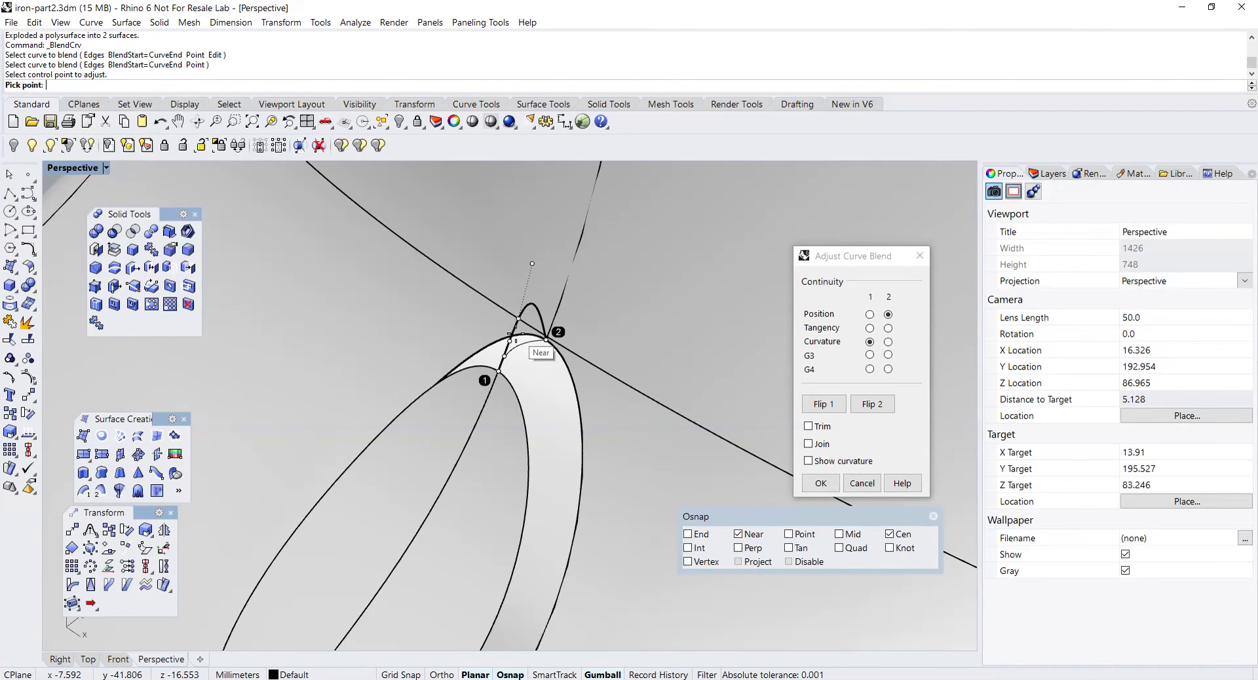
{"action": "left_click", "coordinate": [528, 354]}
{"action": "right_click_drag", "start_coordinate": [527, 354], "coordinate": [570, 413]}
{"action": "left_click", "coordinate": [820, 484]}
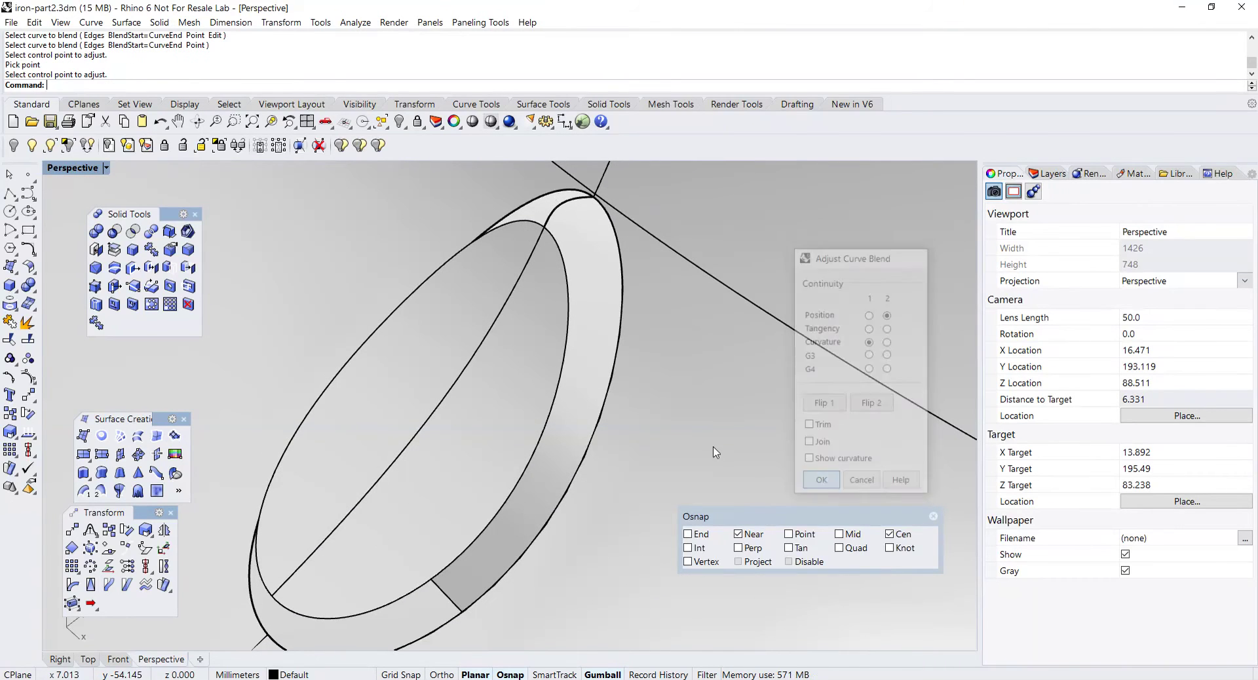
- Zoom into the ring's lower part and pick the first edge for a second blend
{"action": "scroll", "coordinate": [623, 422], "scroll_direction": "down", "scroll_amount": 8}
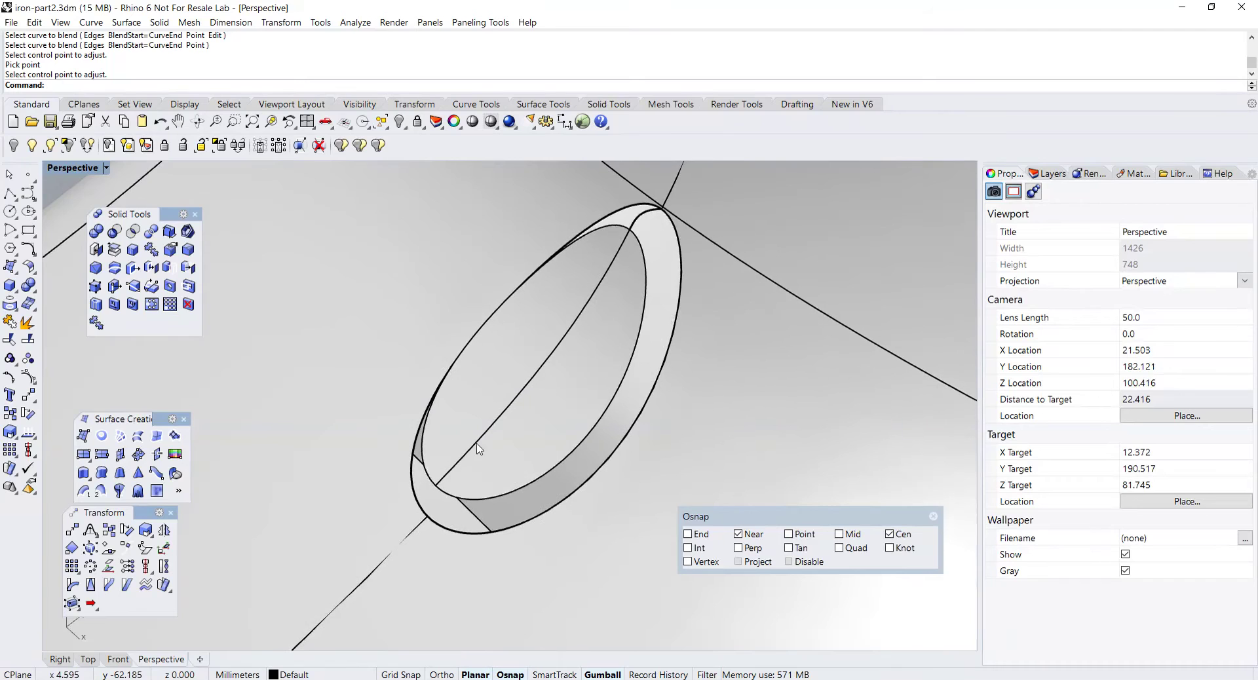
{"action": "scroll", "coordinate": [483, 435], "scroll_direction": "down", "scroll_amount": 5}
{"action": "right_click_drag", "start_coordinate": [491, 441], "coordinate": [453, 412]}
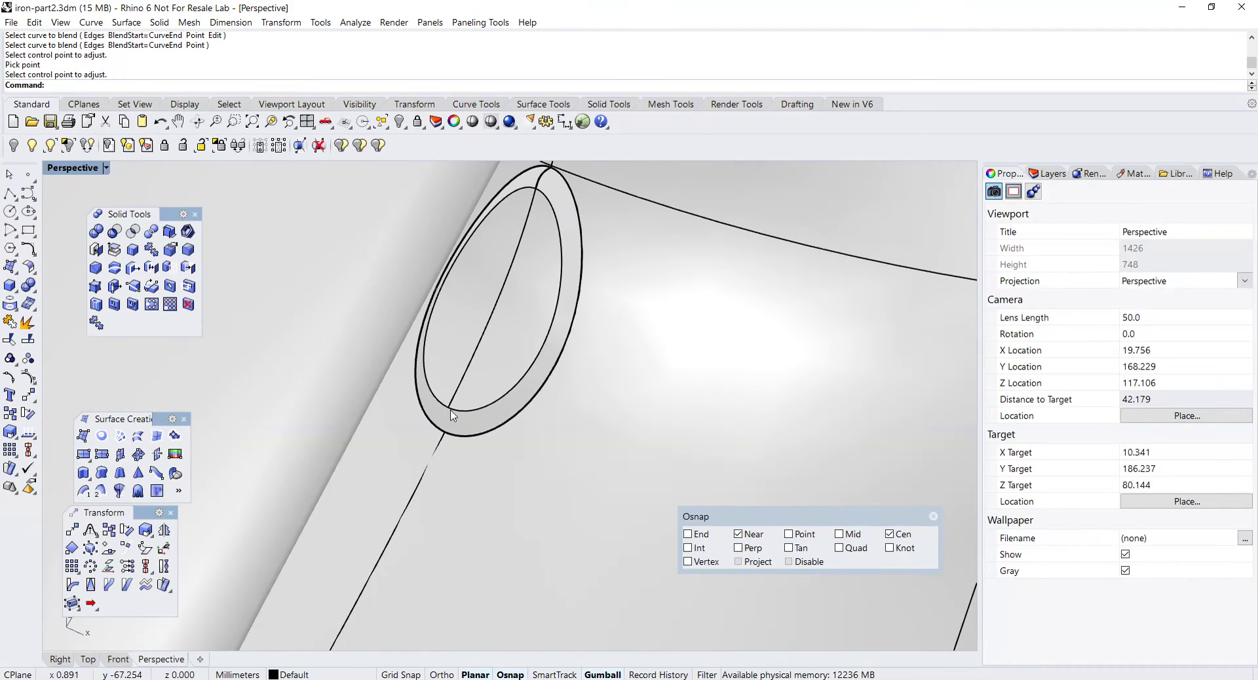
{"action": "left_click", "coordinate": [232, 121]}
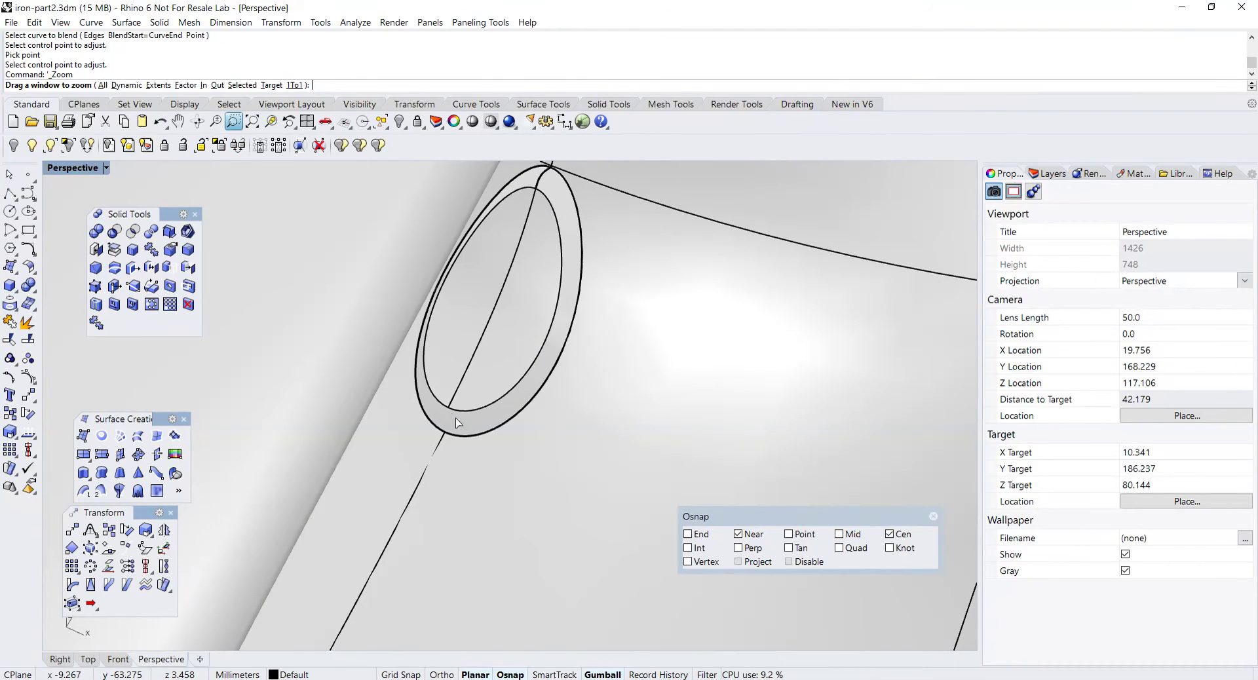
{"action": "left_click_drag", "start_coordinate": [433, 384], "coordinate": [533, 482]}
{"action": "scroll", "coordinate": [534, 483], "scroll_direction": "down", "scroll_amount": 3}
{"action": "right_click_drag", "start_coordinate": [559, 458], "coordinate": [541, 416]}
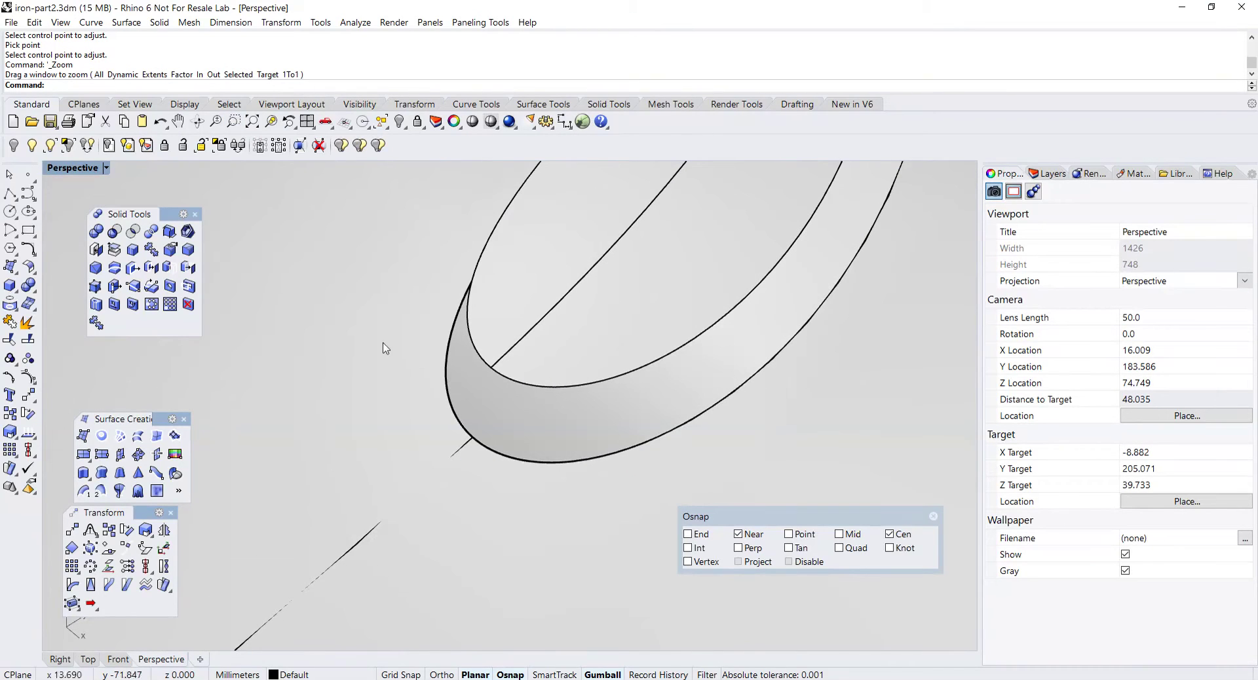
{"action": "left_click", "coordinate": [30, 252]}
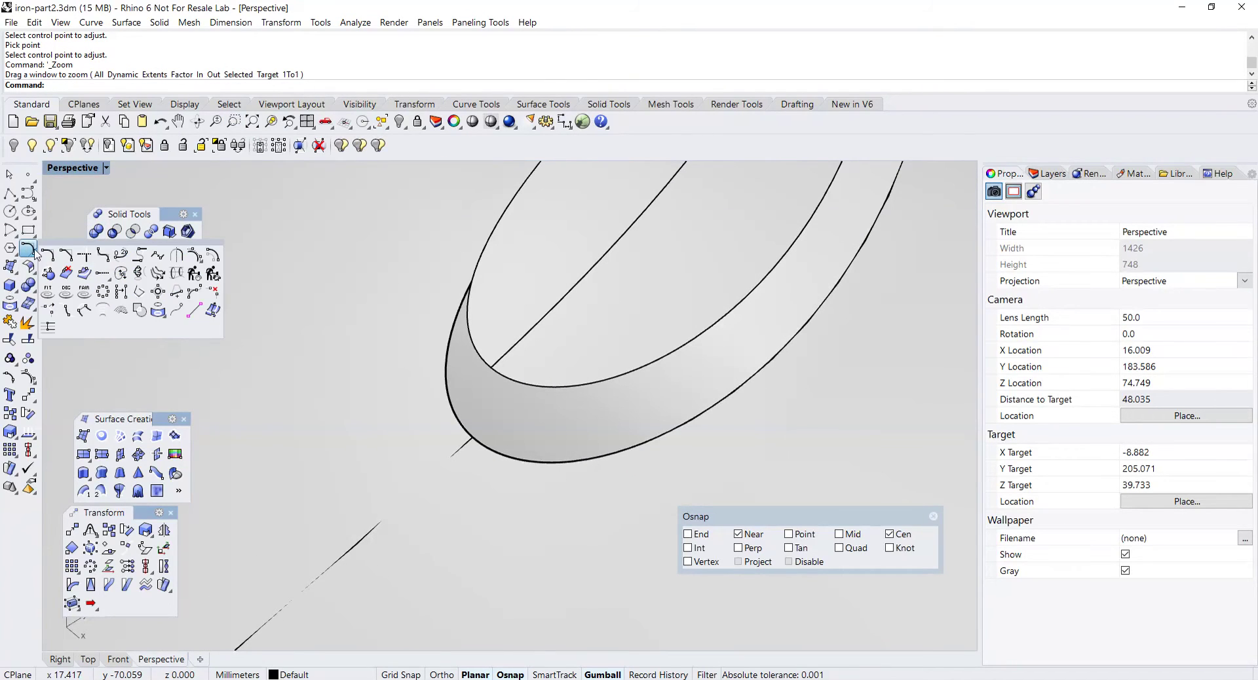
{"action": "left_click", "coordinate": [121, 256]}
{"action": "left_click", "coordinate": [505, 359]}
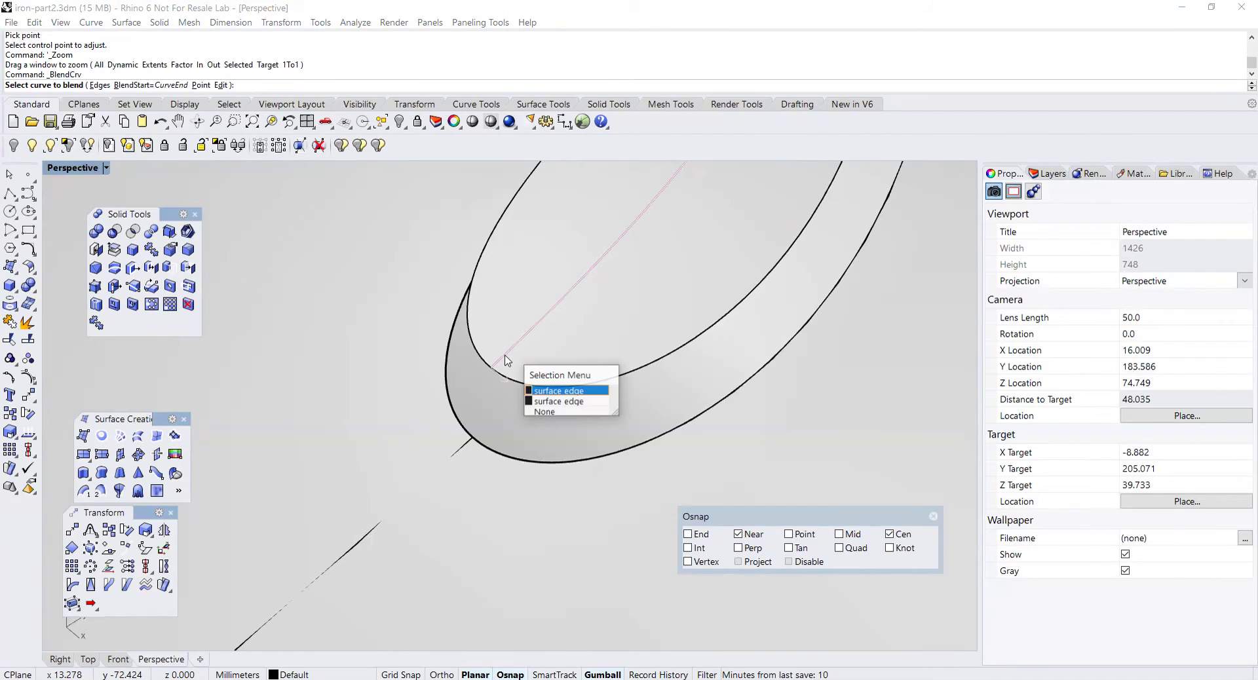
{"action": "left_click", "coordinate": [544, 391]}
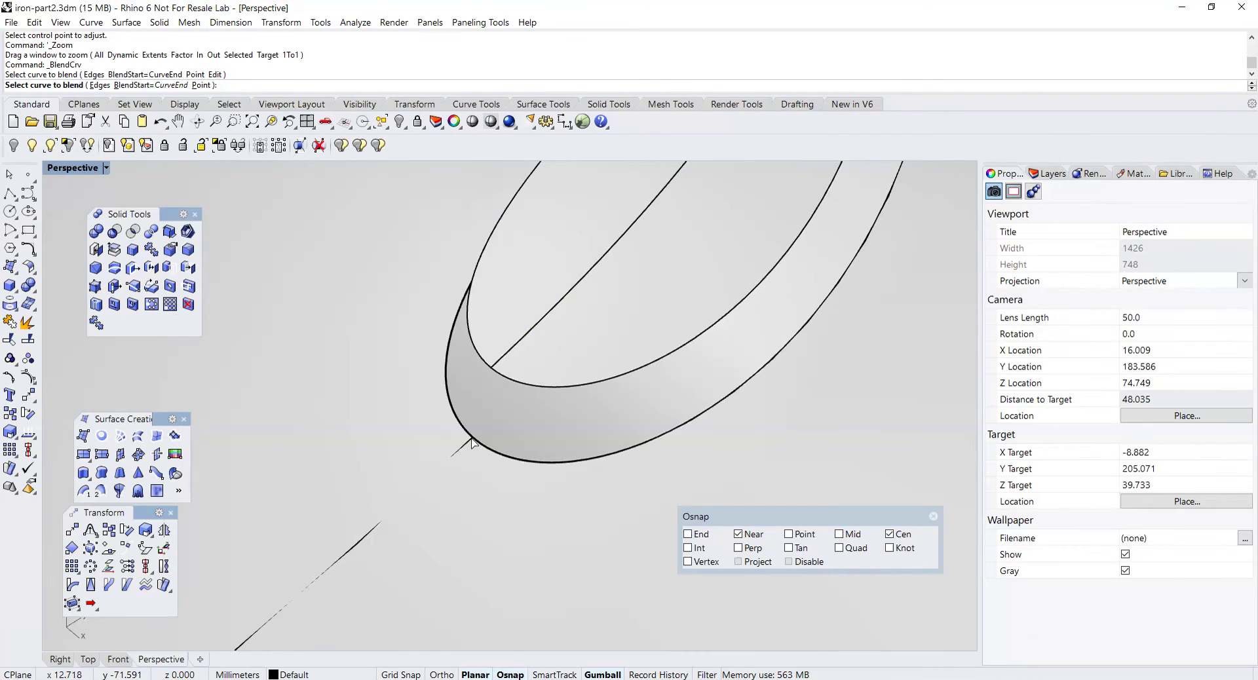
- Pick the second edge, reshape the blend control point, and accept the second blend curve
{"action": "left_click", "coordinate": [472, 443]}
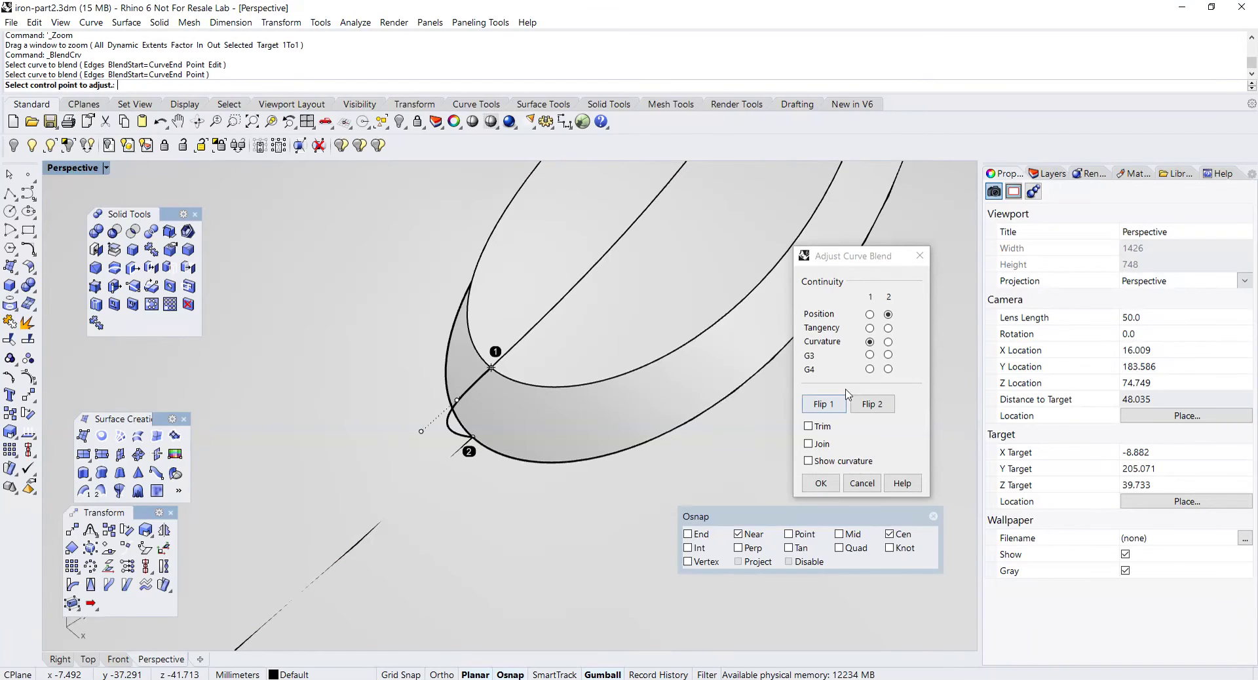
{"action": "left_click", "coordinate": [456, 399]}
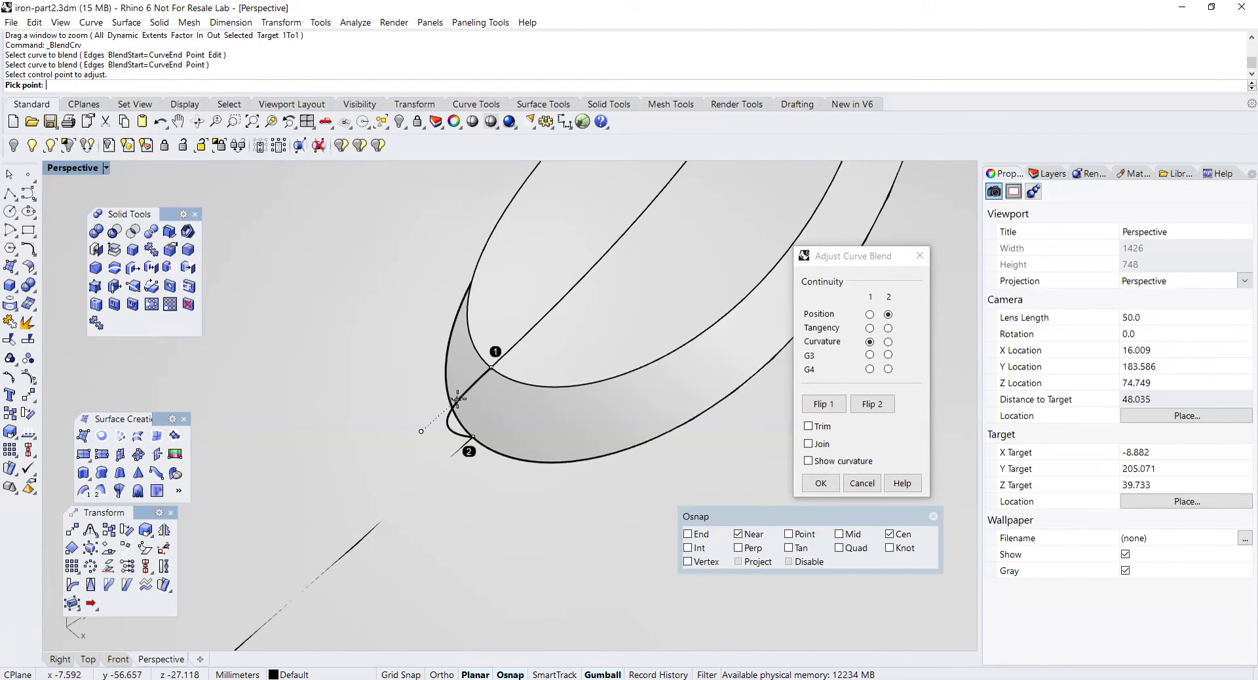
{"action": "left_click", "coordinate": [476, 380]}
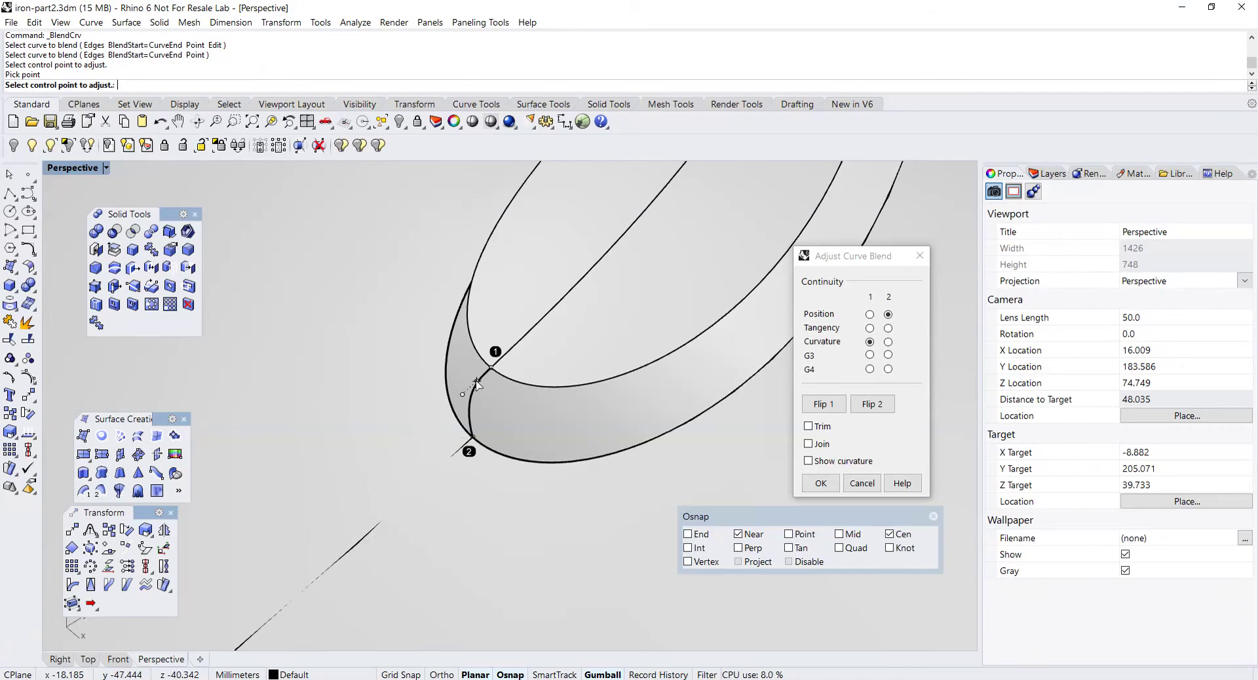
{"action": "left_click", "coordinate": [817, 482]}
{"action": "right_click_drag", "start_coordinate": [719, 429], "coordinate": [600, 437]}
{"action": "scroll", "coordinate": [600, 437], "scroll_direction": "down", "scroll_amount": 3}
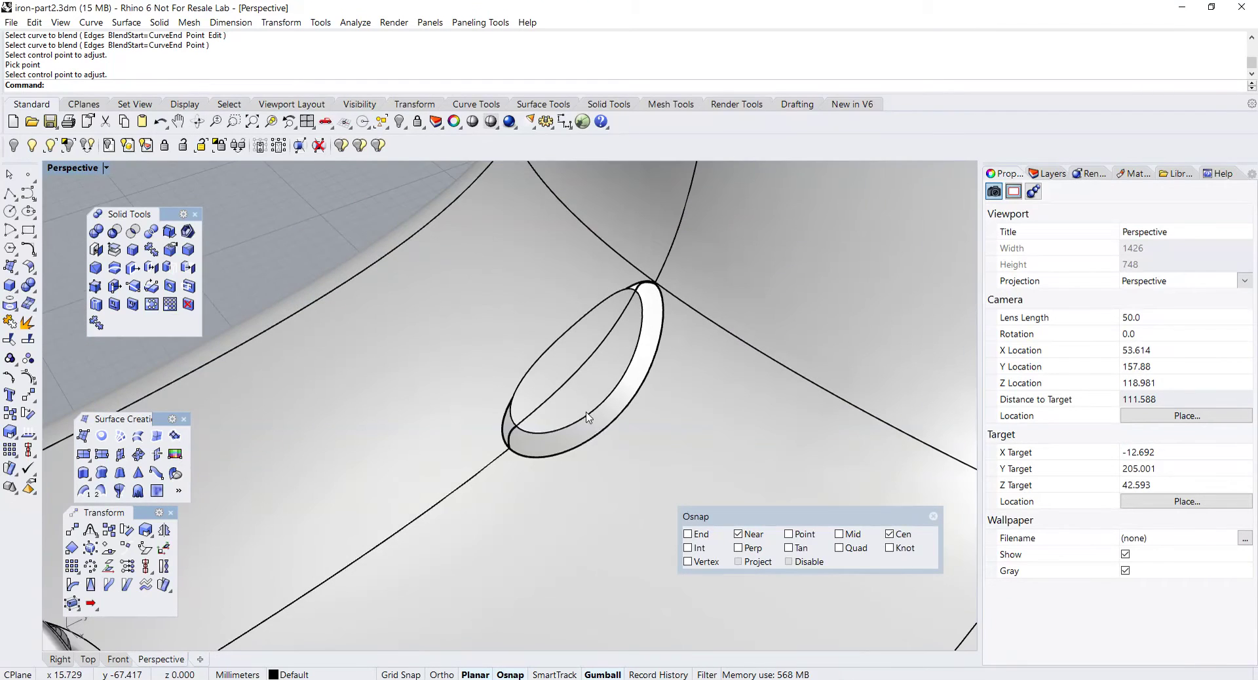
- Sweep along the opening's inner and outer edges using the top and bottom arcs as cross sections
{"action": "left_click", "coordinate": [28, 269]}
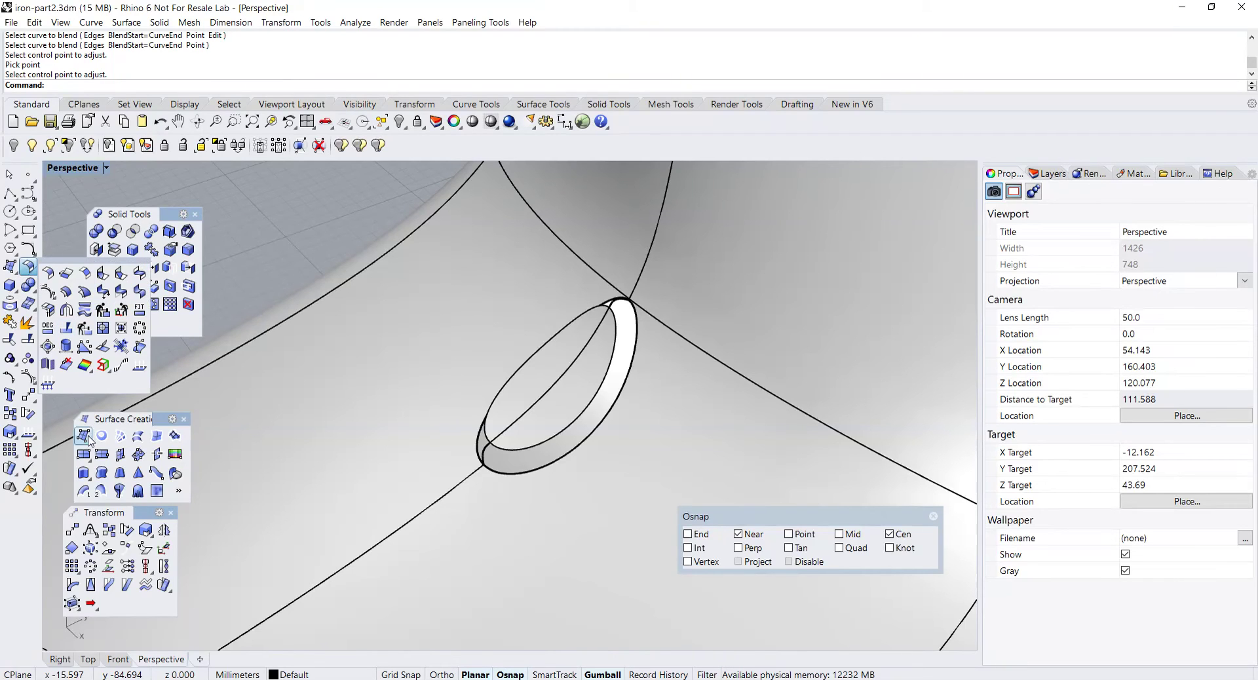
{"action": "left_click", "coordinate": [101, 492]}
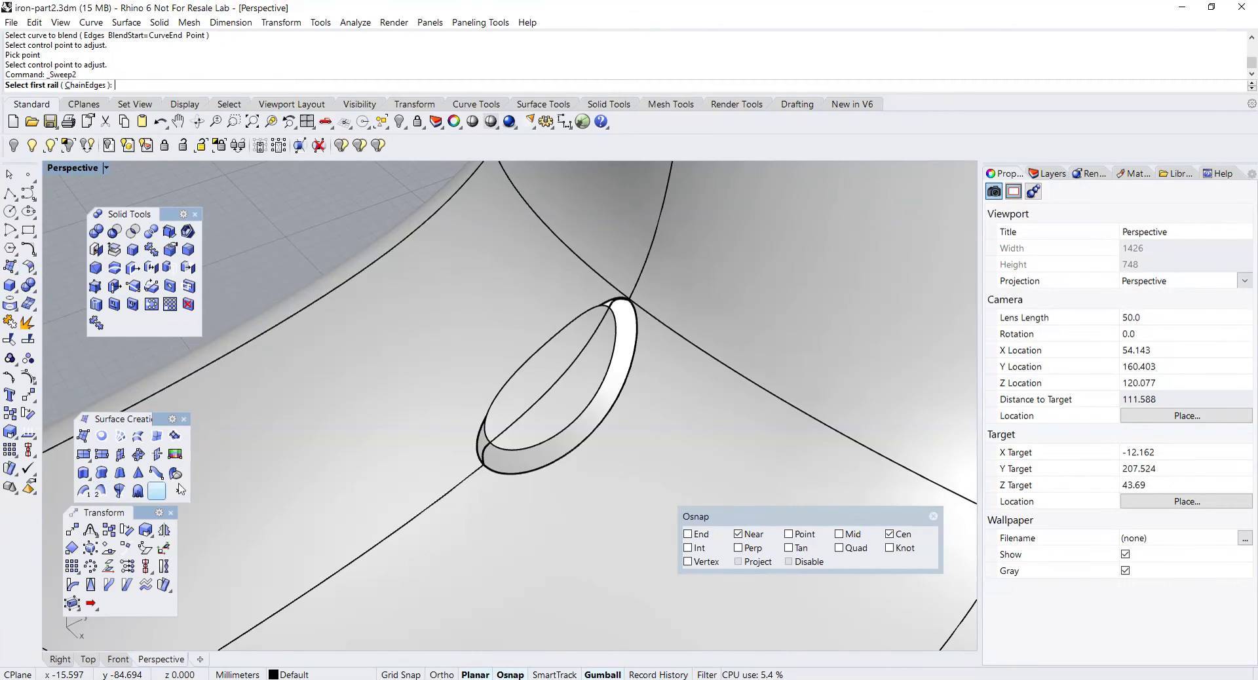
{"action": "left_click", "coordinate": [616, 342]}
{"action": "left_click", "coordinate": [640, 346]}
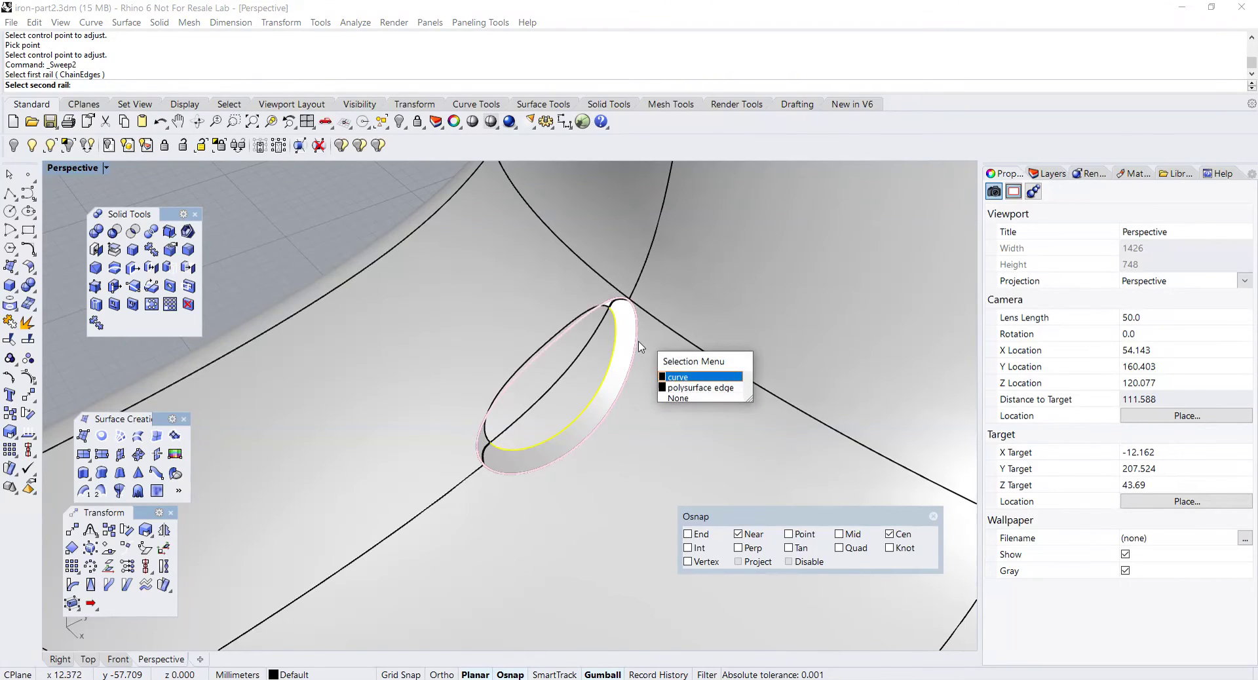
{"action": "left_click", "coordinate": [704, 388]}
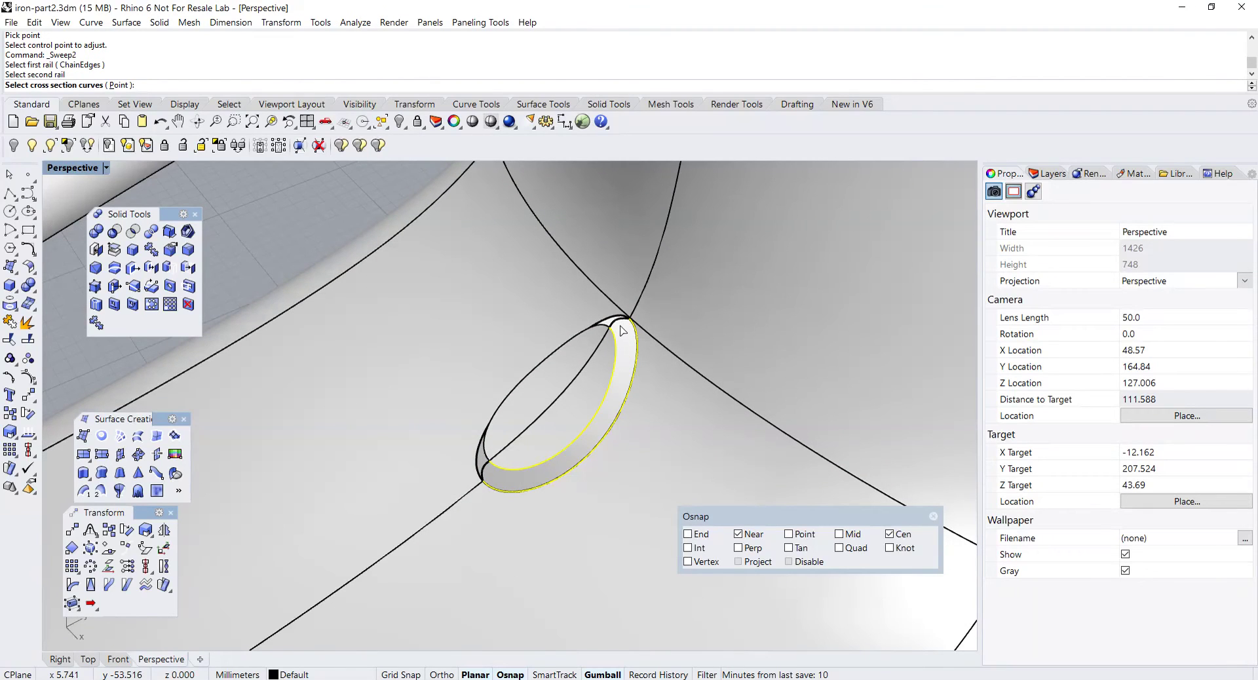
{"action": "left_click", "coordinate": [623, 331]}
{"action": "left_click", "coordinate": [485, 469]}
{"action": "key", "text": "Return"}
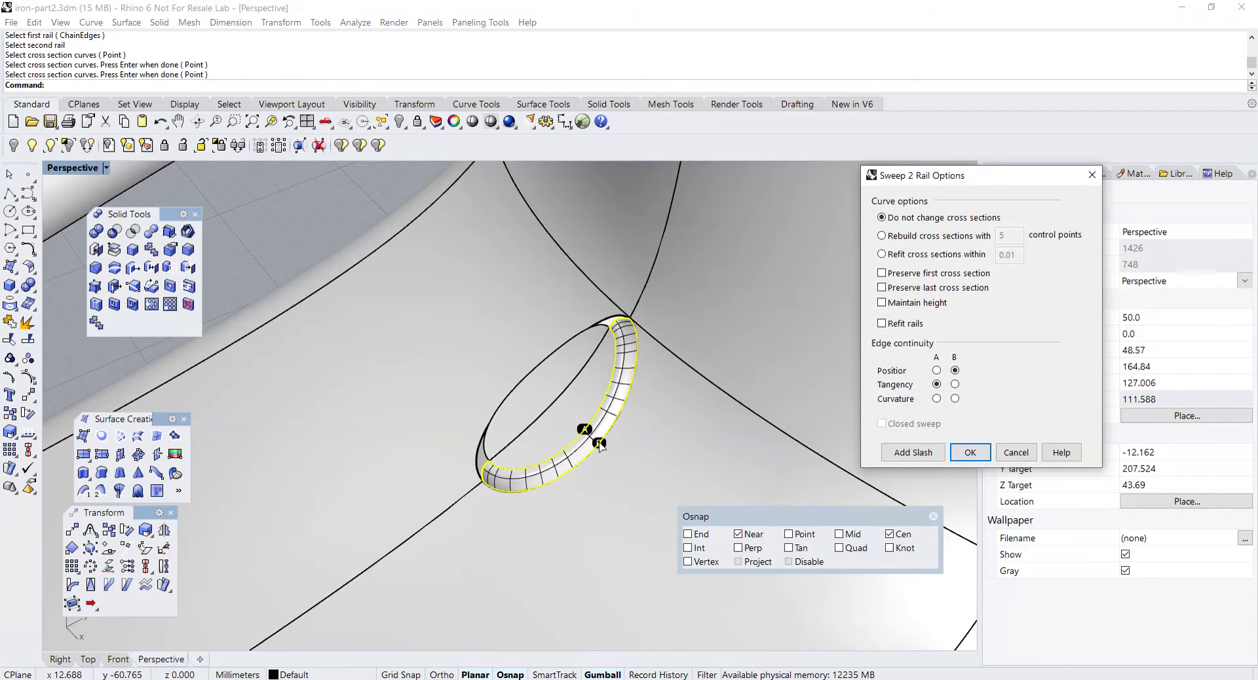
{"action": "left_click", "coordinate": [968, 453]}
{"action": "right_click_drag", "start_coordinate": [795, 466], "coordinate": [598, 440]}
{"action": "left_click", "coordinate": [598, 440]}
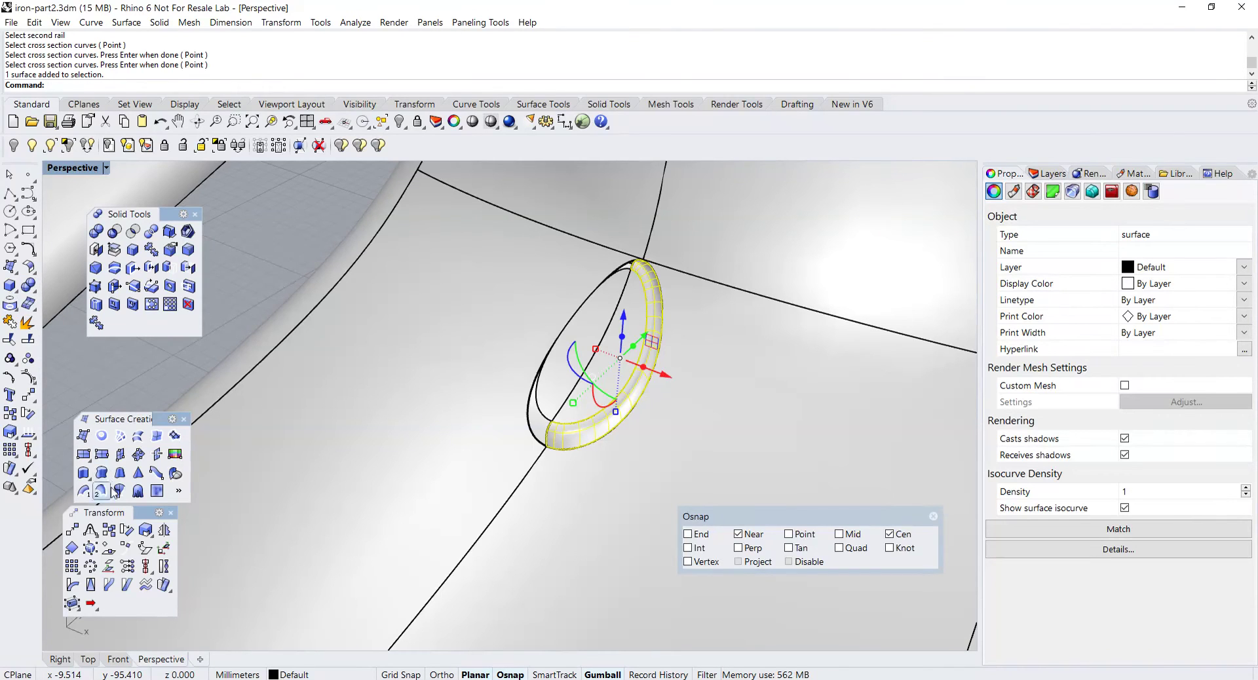
- Mirror the swept strip across the ring bottom using End osnap
{"action": "left_click", "coordinate": [163, 530]}
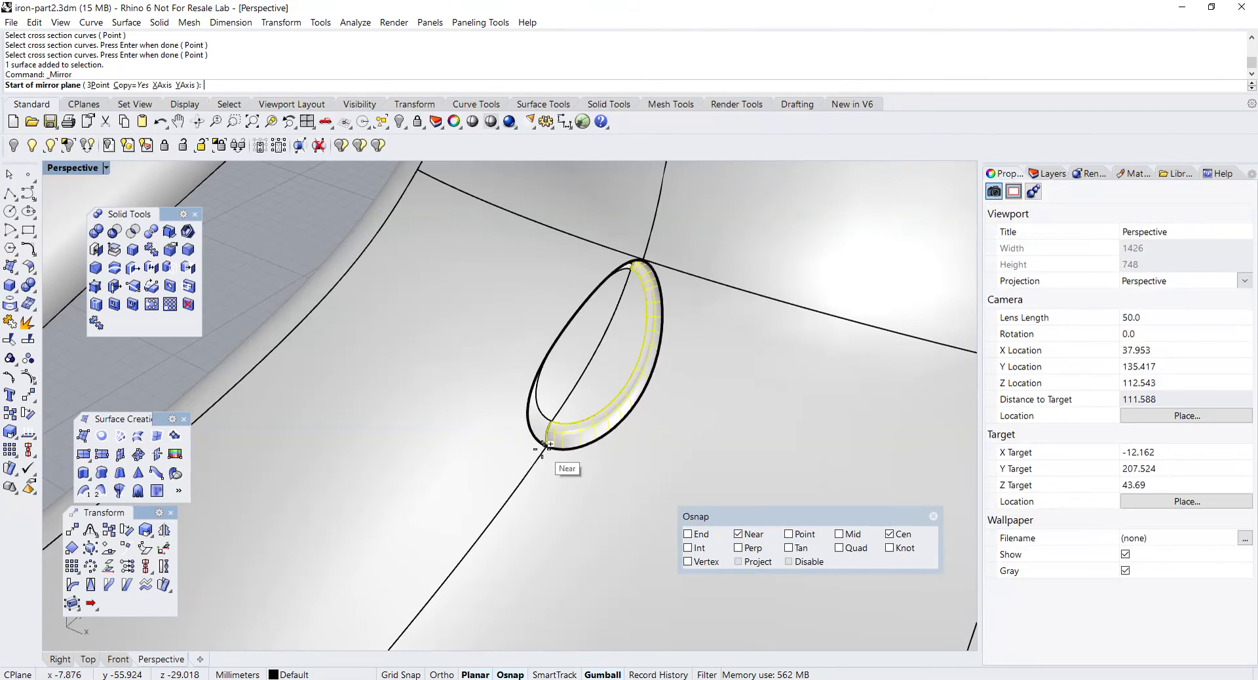
{"action": "left_click", "coordinate": [543, 448]}
{"action": "left_click", "coordinate": [544, 448]}
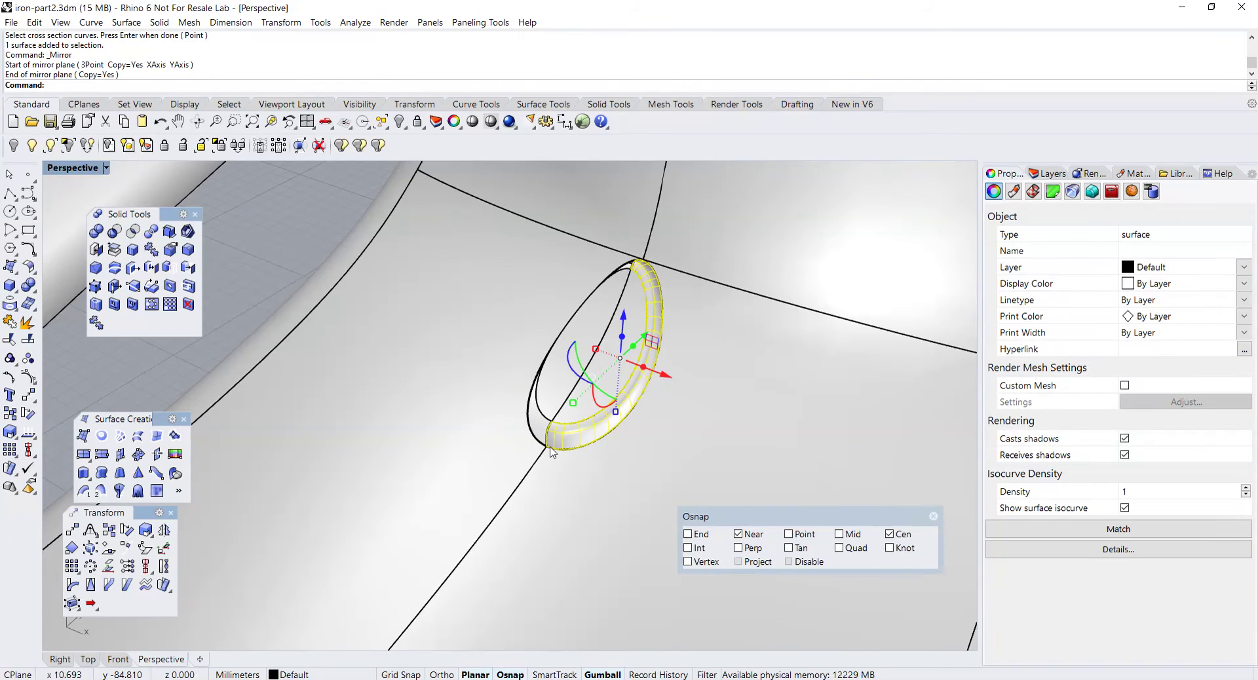
{"action": "key", "text": "Return"}
{"action": "right_click", "coordinate": [688, 533]}
{"action": "left_click", "coordinate": [546, 445]}
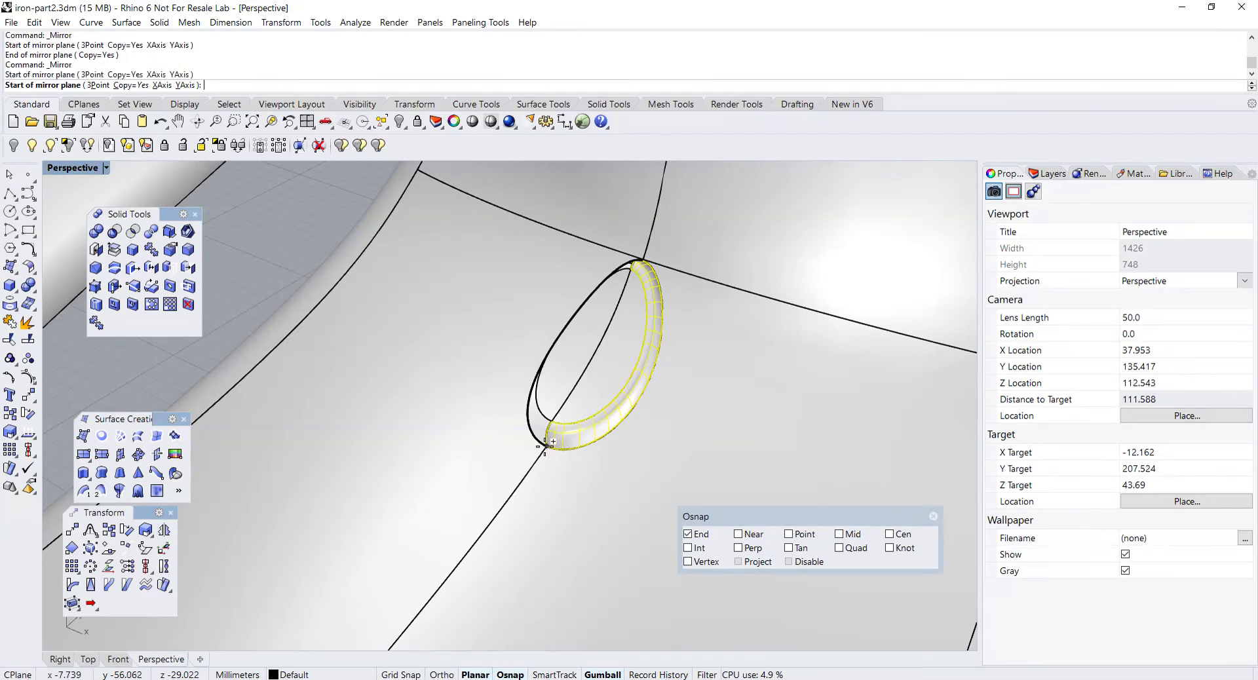
{"action": "left_click", "coordinate": [515, 473]}
{"action": "key", "text": "Escape"}
{"action": "scroll", "coordinate": [518, 481], "scroll_direction": "down", "scroll_amount": 2}
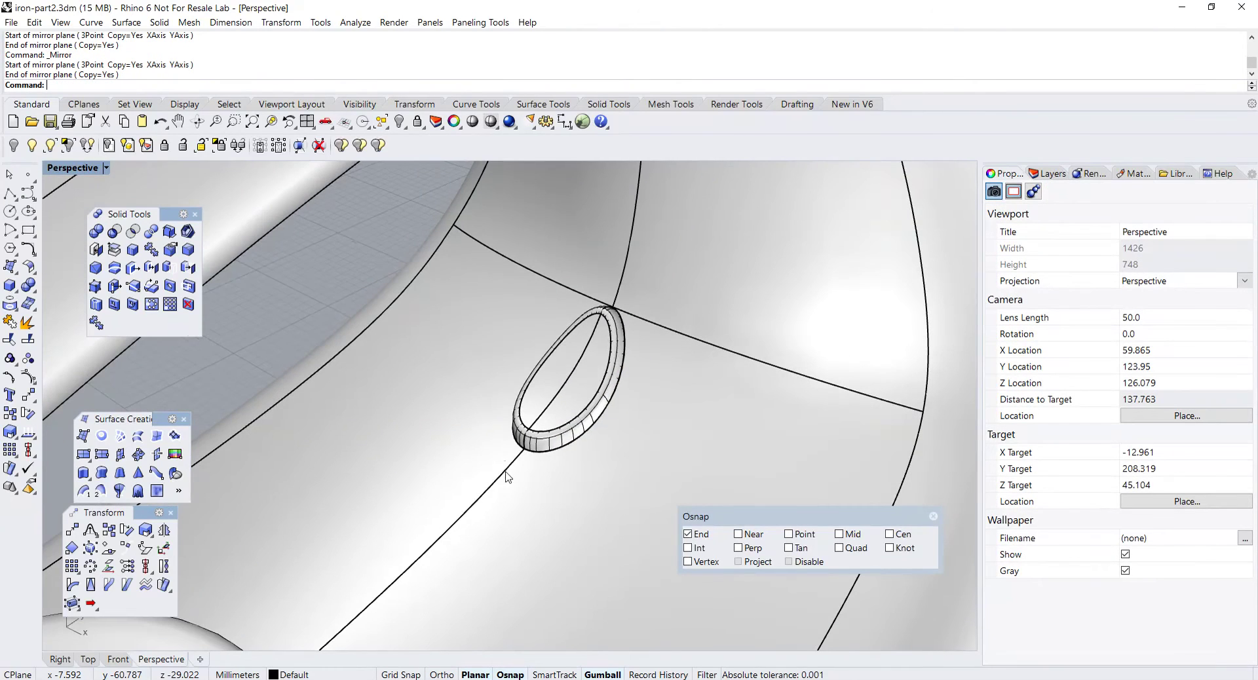
- Join the inner and outer ring surfaces with the iron's body surfaces into one closed polysurface
{"action": "left_click", "coordinate": [28, 358]}
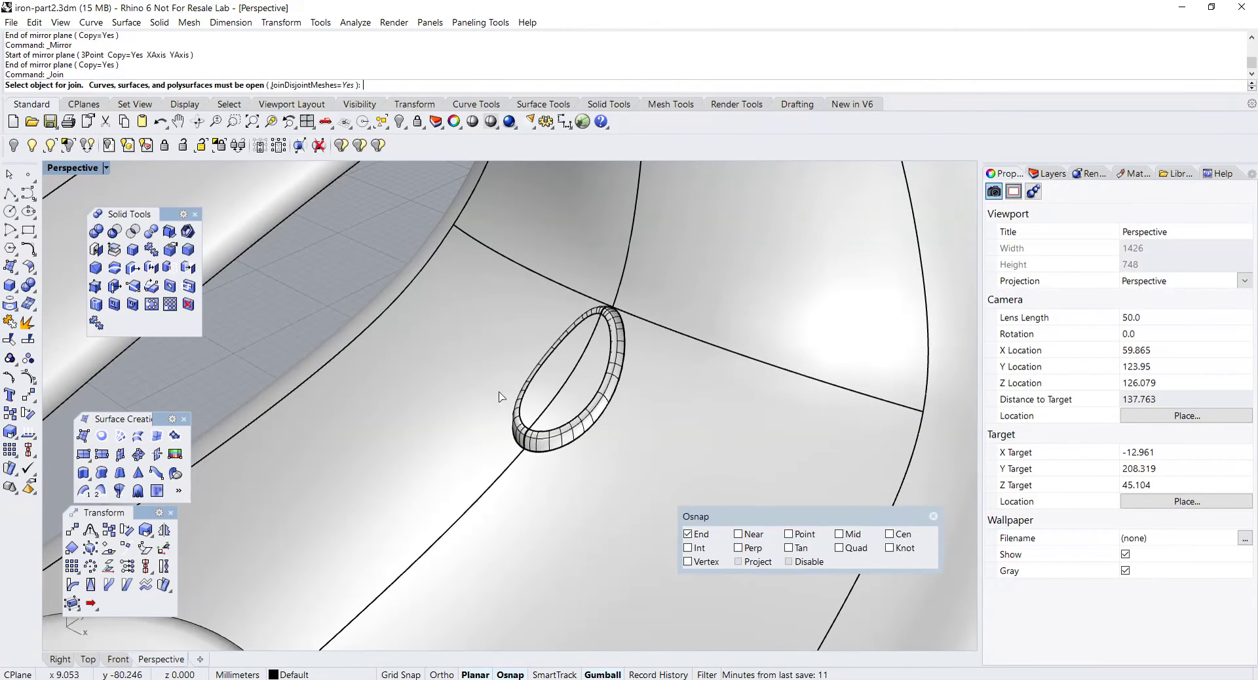
{"action": "left_click", "coordinate": [567, 393]}
{"action": "left_click", "coordinate": [609, 425]}
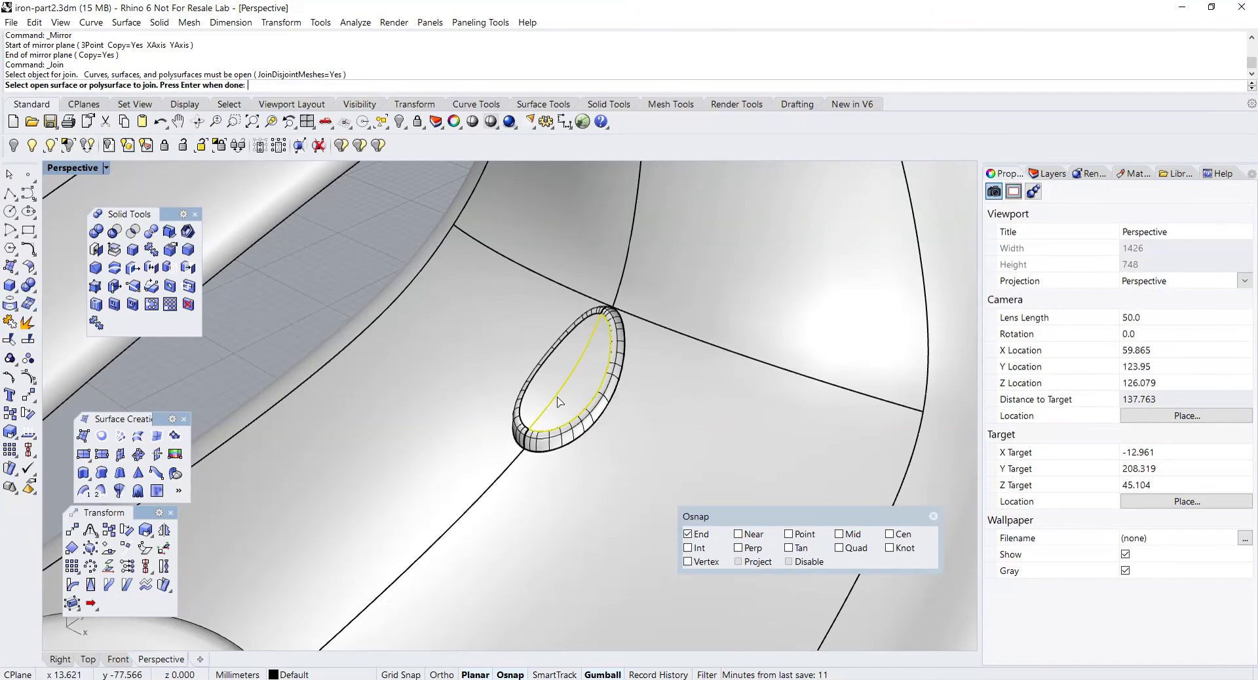
{"action": "left_click", "coordinate": [553, 442]}
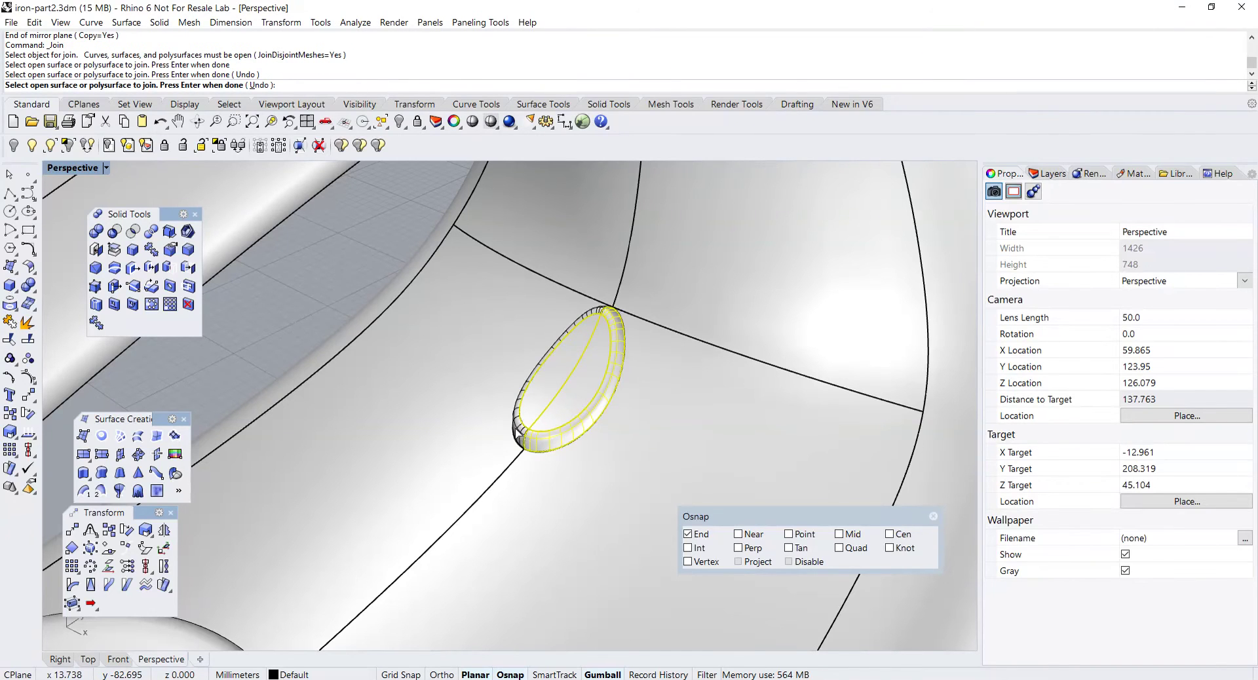
{"action": "left_click", "coordinate": [505, 450]}
{"action": "key", "text": "Return"}
{"action": "scroll", "coordinate": [503, 453], "scroll_direction": "down", "scroll_amount": 3}
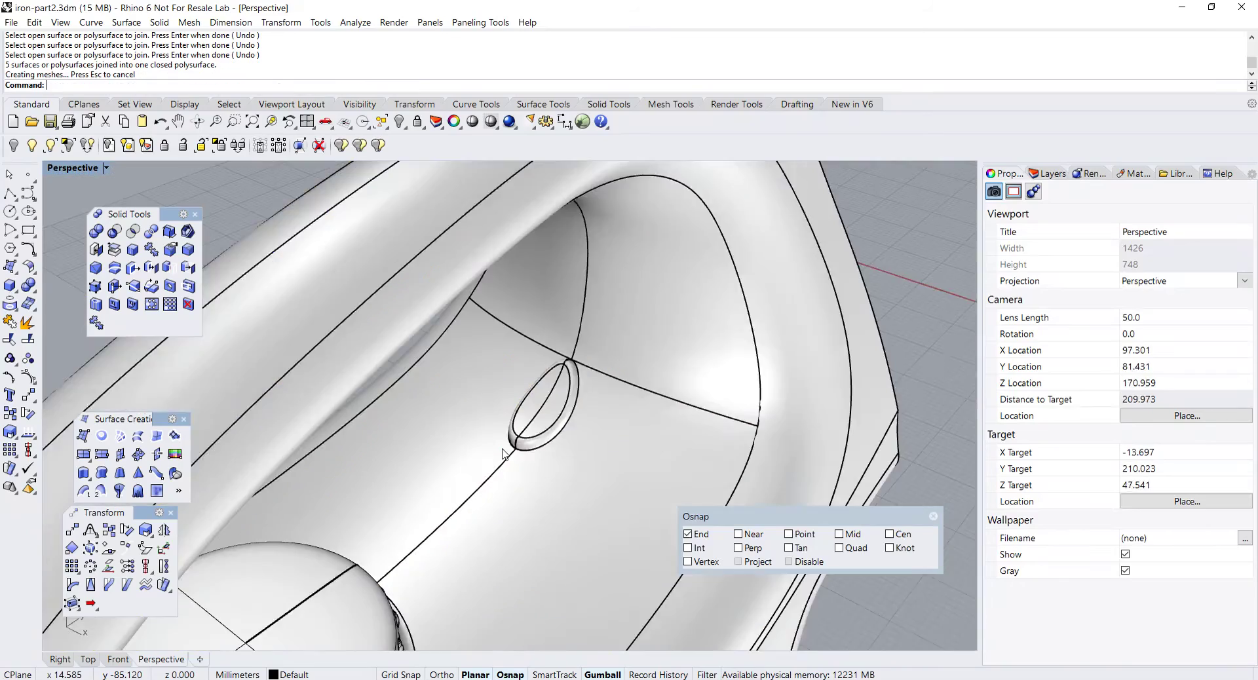
{"action": "scroll", "coordinate": [503, 453], "scroll_direction": "down", "scroll_amount": 3}
{"action": "left_click", "coordinate": [524, 459]}
{"action": "right_click_drag", "start_coordinate": [524, 458], "coordinate": [639, 443]}
- Measure the iron's volume and mark the 1098844.22 cubic millimeter result in the history
{"action": "scroll", "coordinate": [492, 448], "scroll_direction": "down", "scroll_amount": 2}
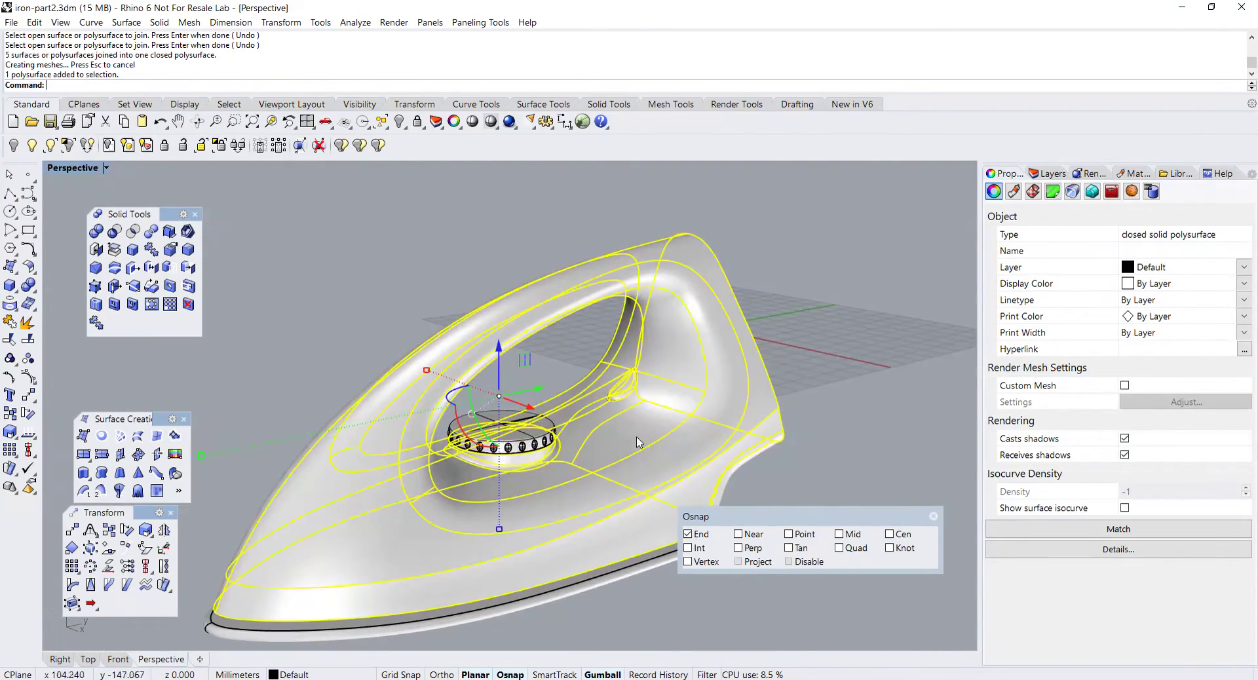
{"action": "left_click", "coordinate": [355, 22]}
{"action": "mouse_move", "coordinate": [377, 87]}
{"action": "left_click", "coordinate": [494, 134]}
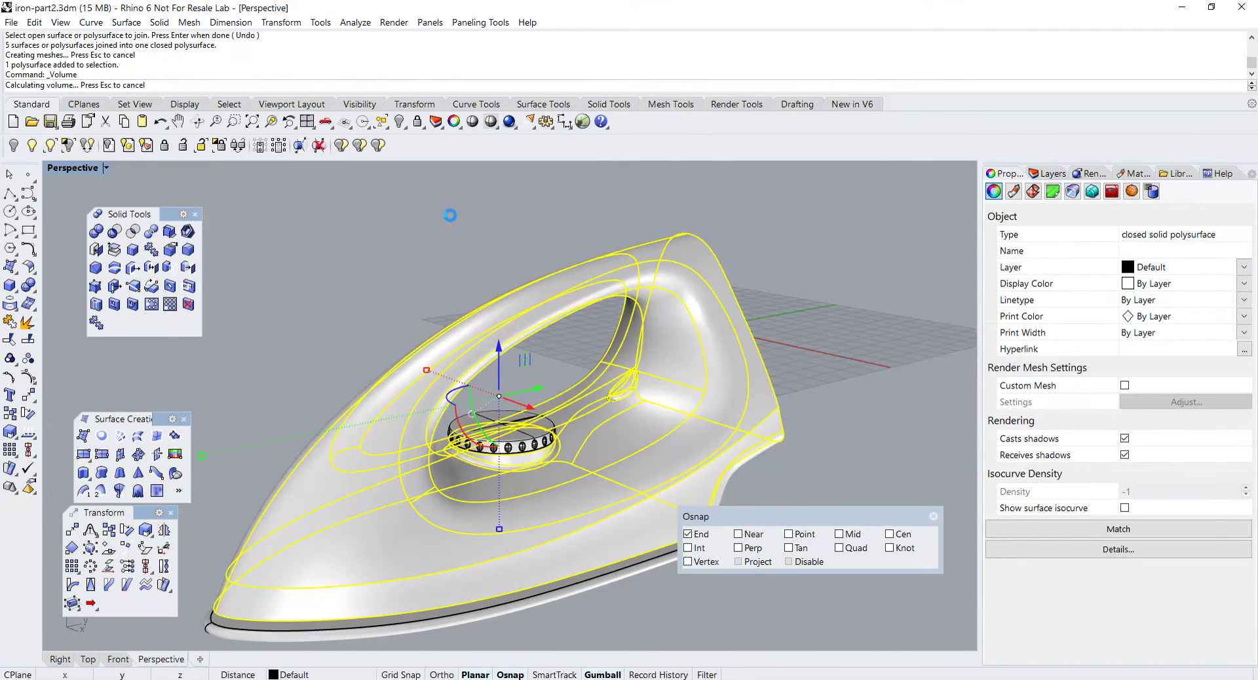
{"action": "left_click_drag", "start_coordinate": [42, 74], "coordinate": [80, 74]}
- Deselect the iron, reframe the view around it and move the snap settings panel aside
{"action": "left_click", "coordinate": [342, 233]}
{"action": "right_click_drag", "start_coordinate": [447, 307], "coordinate": [312, 315]}
{"action": "scroll", "coordinate": [387, 329], "scroll_direction": "down", "scroll_amount": 2}
{"action": "right_click_drag", "start_coordinate": [416, 330], "coordinate": [537, 340]}
{"action": "left_click_drag", "start_coordinate": [729, 519], "coordinate": [740, 553]}
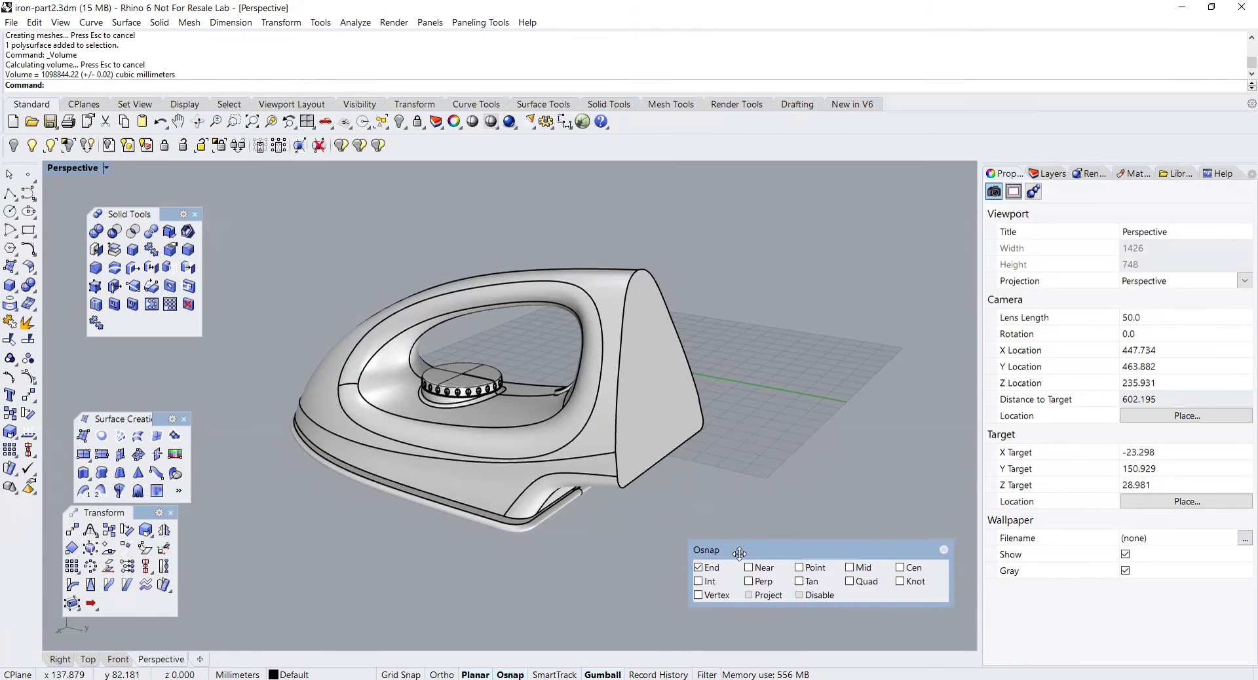
{"action": "scroll", "coordinate": [704, 452], "scroll_direction": "up", "scroll_amount": 2}
{"action": "right_click_drag", "start_coordinate": [701, 451], "coordinate": [678, 459], "text": "shift"}
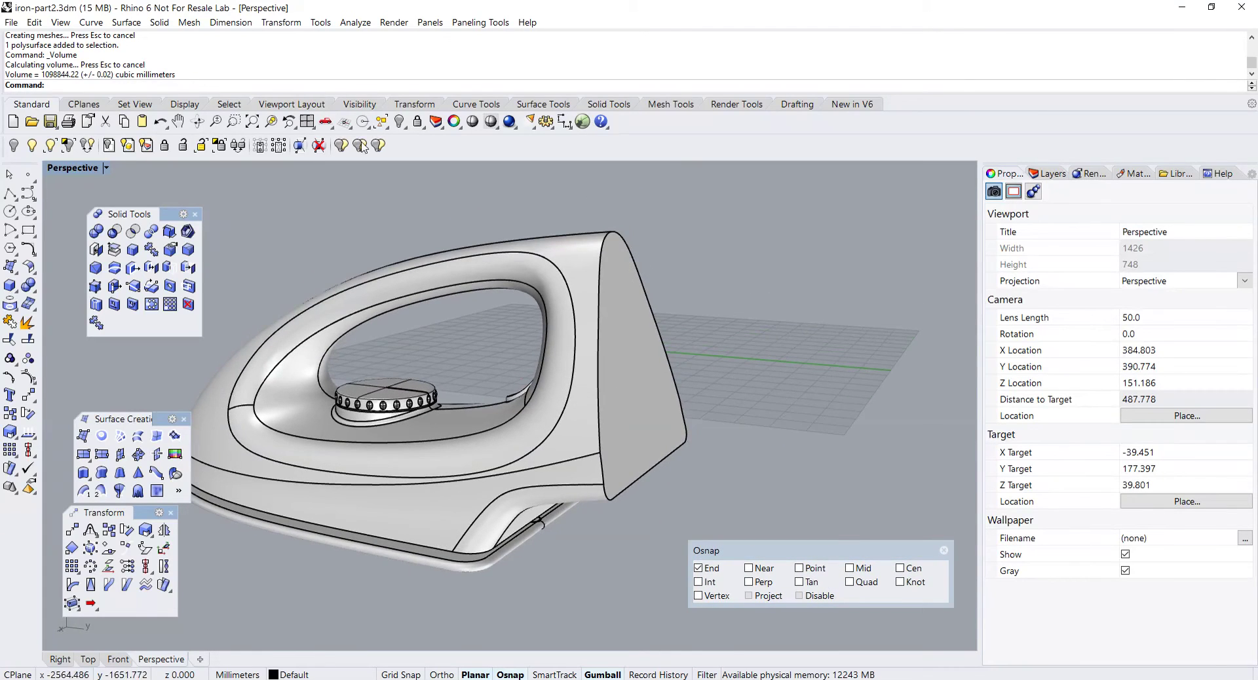
{"action": "left_click", "coordinate": [159, 23]}
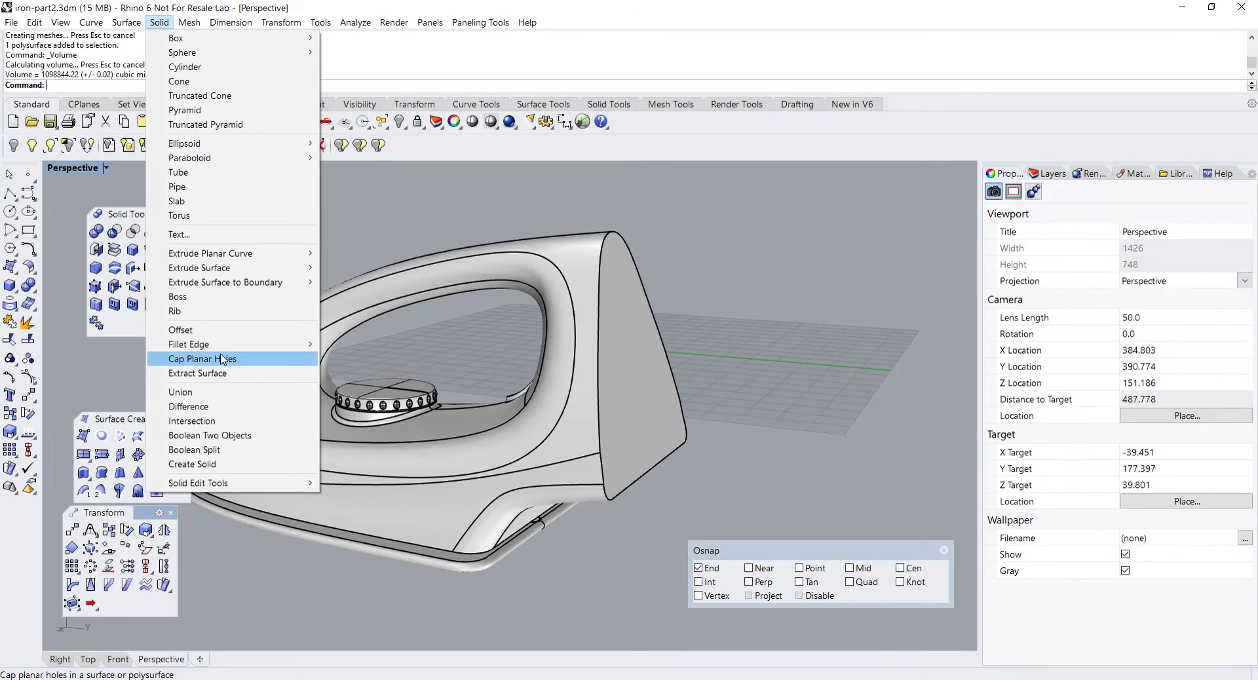
- Start BlendEdge on the iron and set the next blend radius to 3
{"action": "mouse_move", "coordinate": [221, 345]}
{"action": "left_click", "coordinate": [334, 359]}
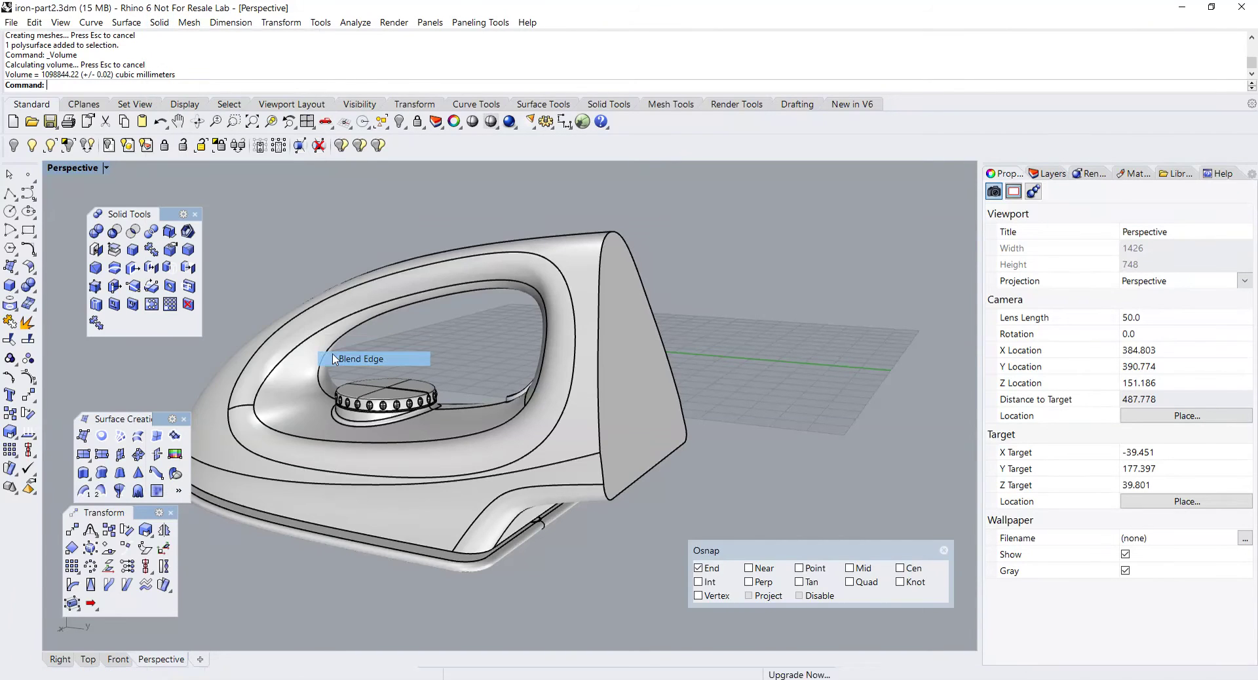
{"action": "left_click", "coordinate": [599, 351]}
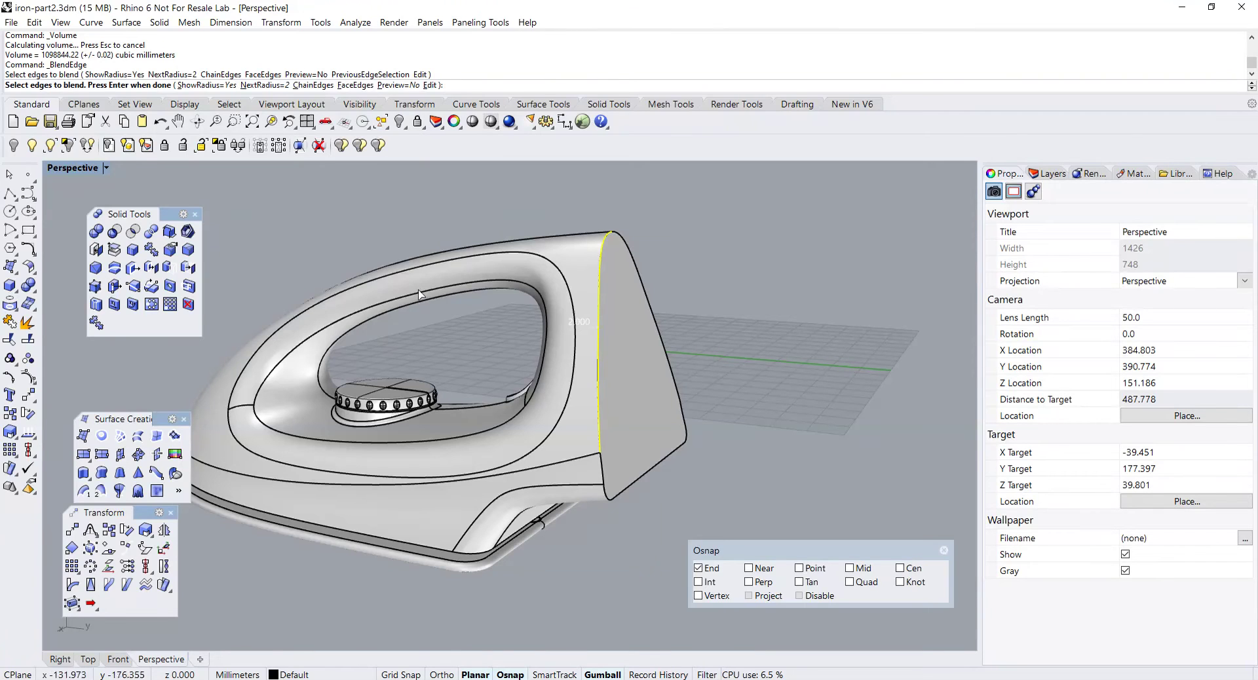
{"action": "key", "text": "Escape"}
{"action": "key", "text": "Return"}
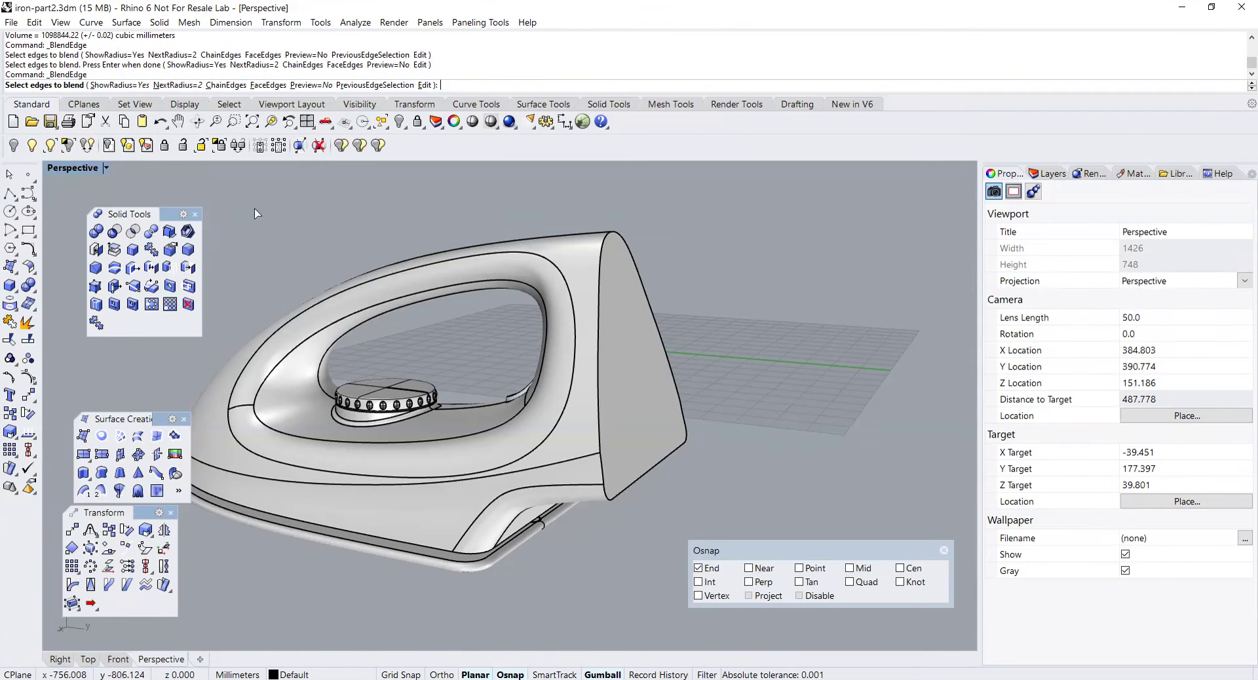
{"action": "left_click", "coordinate": [176, 85]}
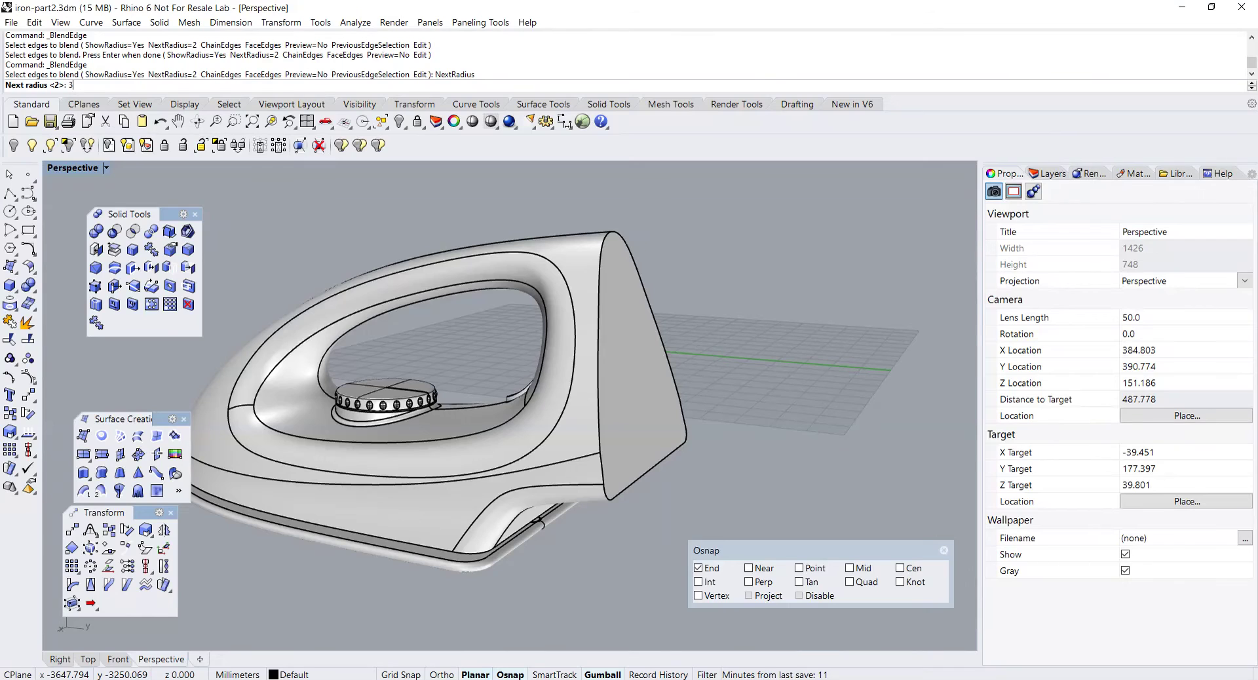
{"action": "type", "text": "3"}
{"action": "key", "text": "Return"}
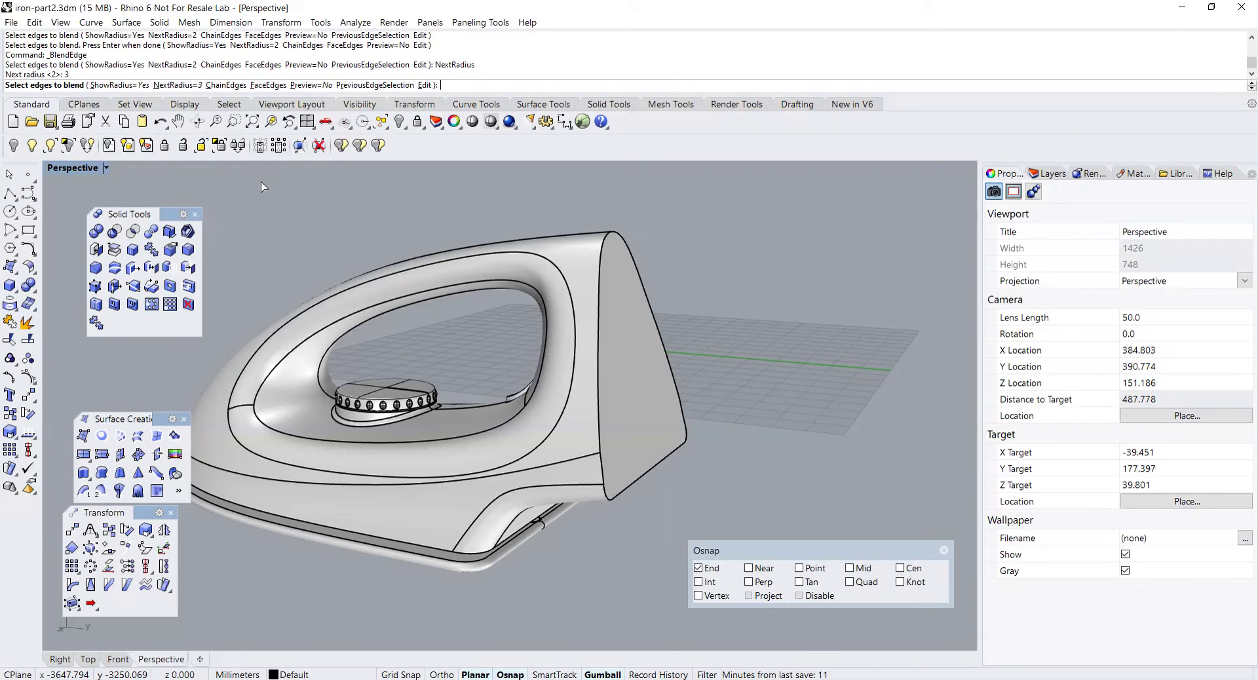
- Pick the back face's border edges and apply the radius-3 blend
{"action": "left_click", "coordinate": [599, 288]}
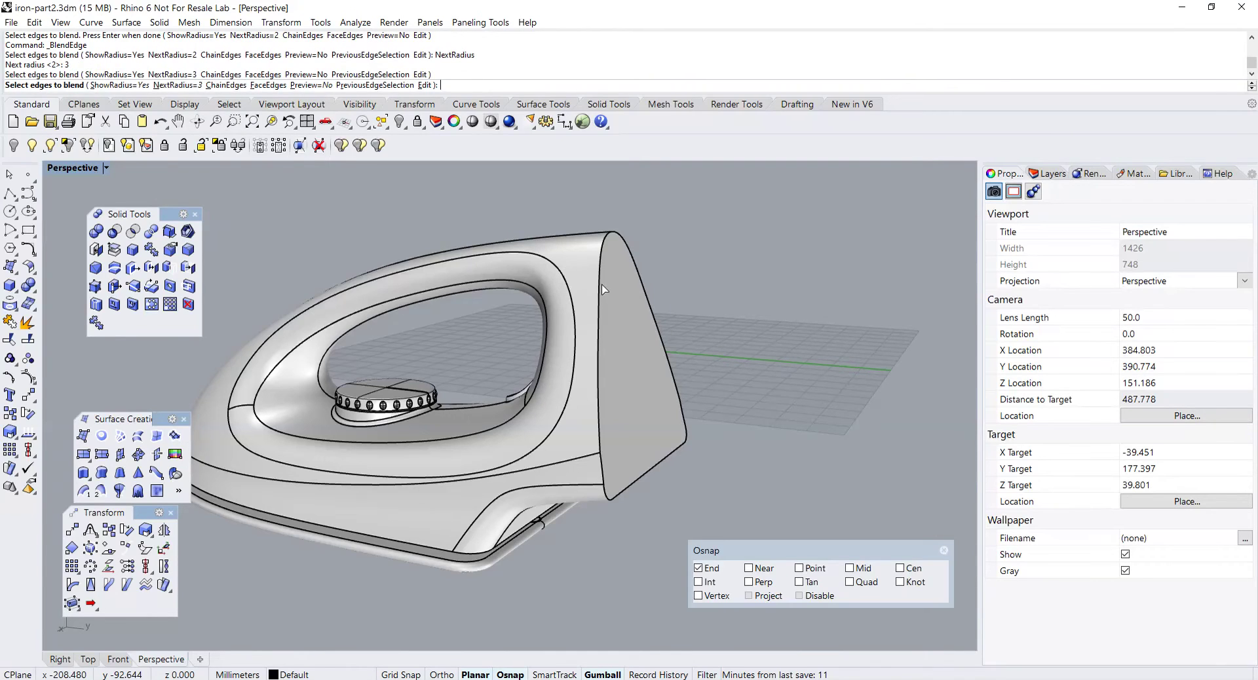
{"action": "left_click", "coordinate": [604, 465]}
{"action": "left_click", "coordinate": [608, 499]}
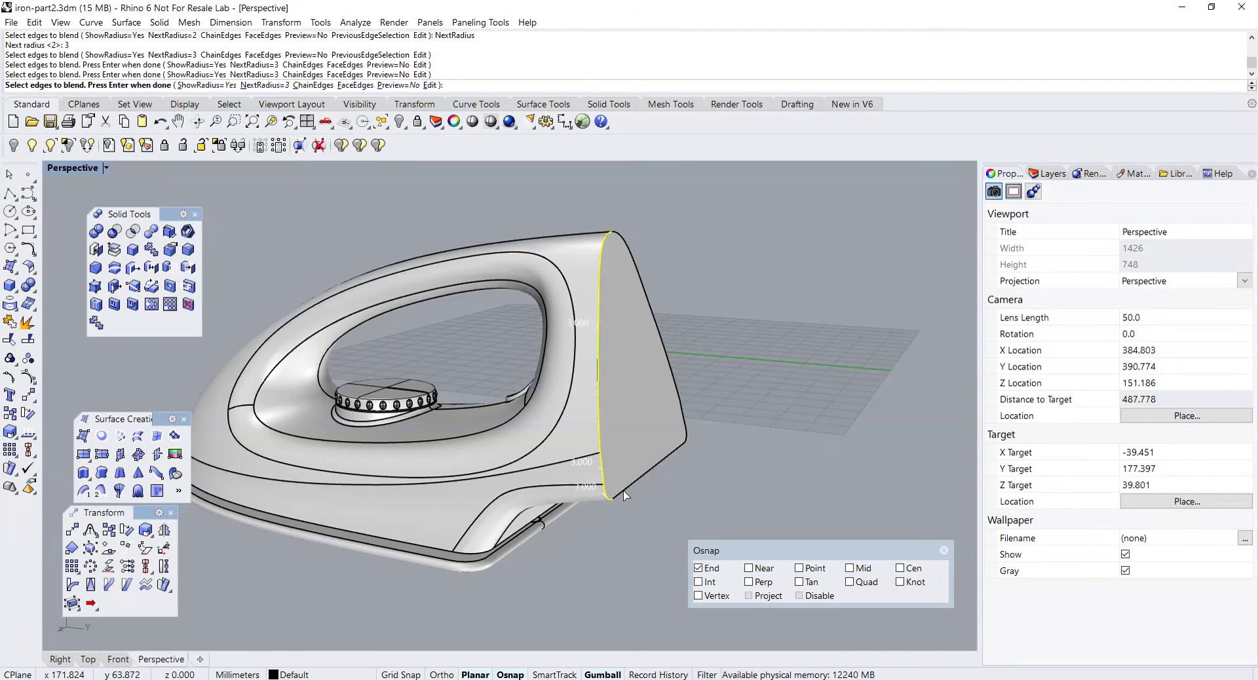
{"action": "left_click", "coordinate": [626, 490]}
{"action": "left_click", "coordinate": [687, 438]}
{"action": "left_click", "coordinate": [675, 370]}
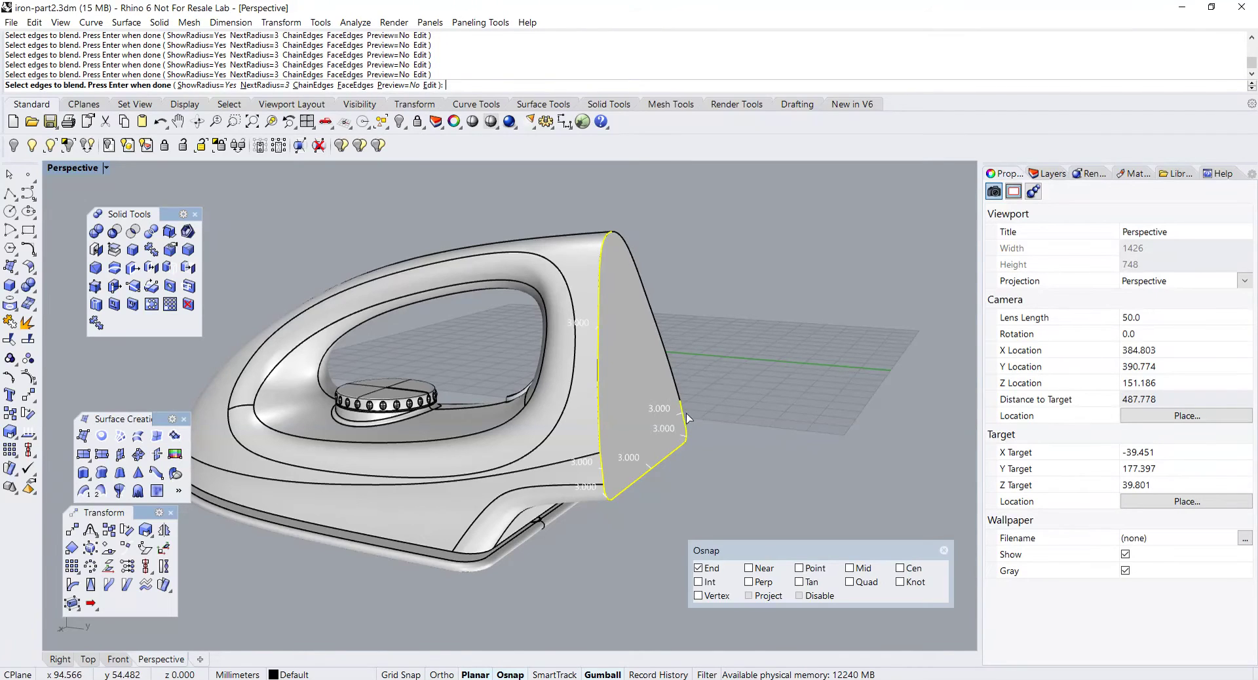
{"action": "key", "text": "Return"}
{"action": "key", "text": "Return"}
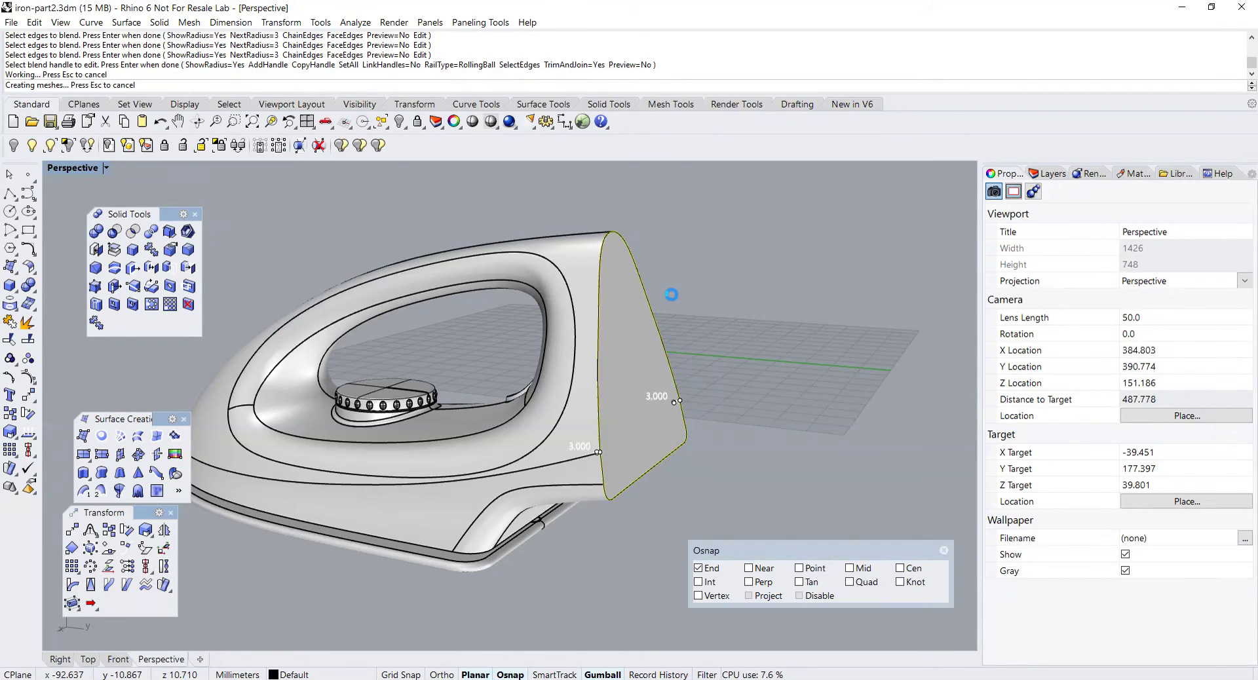
{"action": "right_click_drag", "start_coordinate": [674, 301], "coordinate": [582, 371]}
{"action": "scroll", "coordinate": [571, 367], "scroll_direction": "up", "scroll_amount": 2}
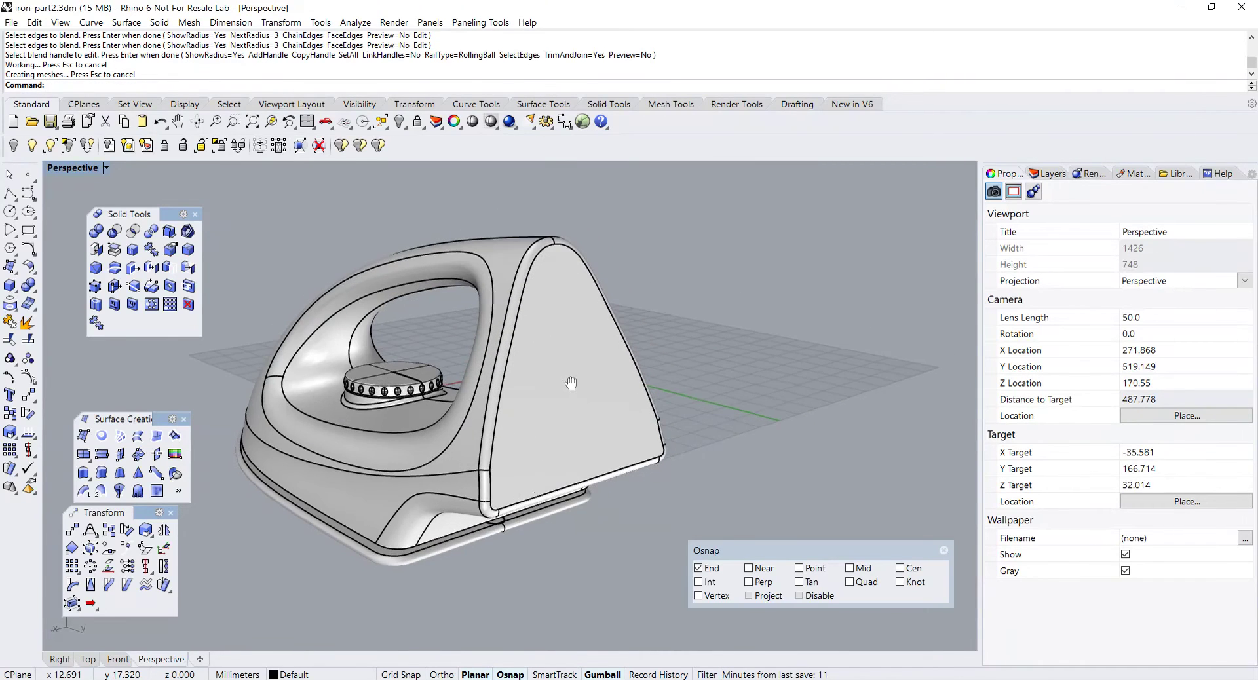
- Extract the iron's back face and isolate it on its own
{"action": "right_click", "coordinate": [10, 322]}
{"action": "left_click", "coordinate": [567, 424]}
{"action": "key", "text": "Return"}
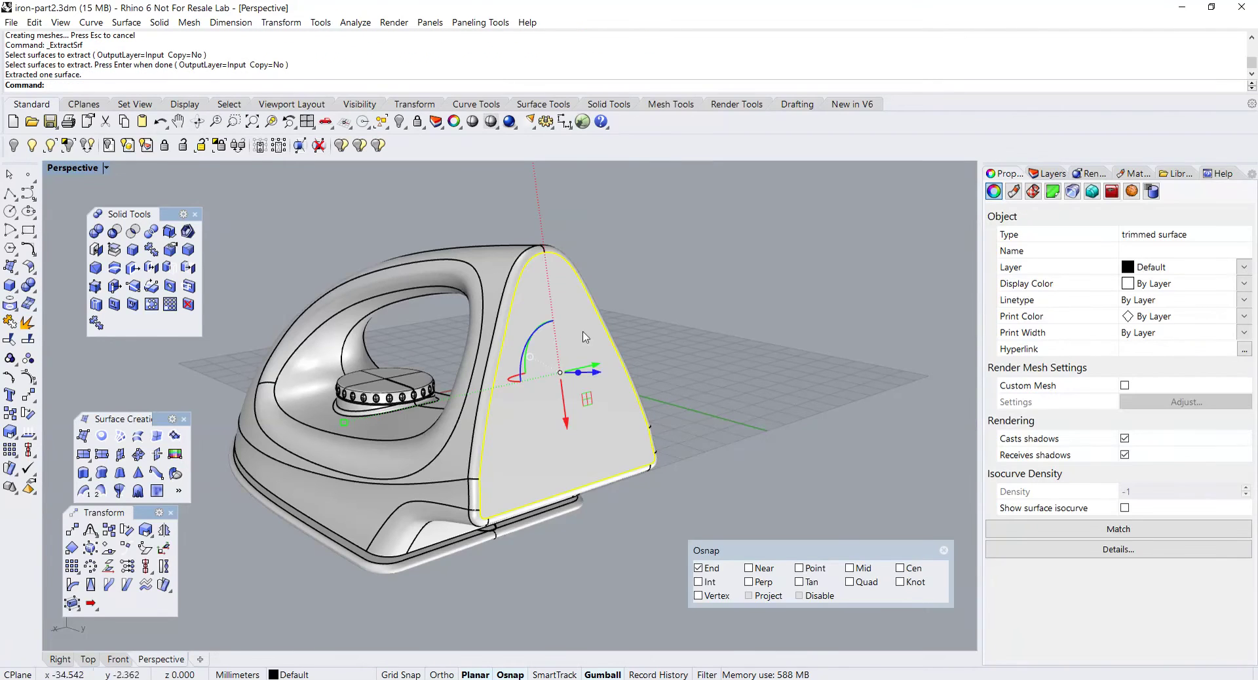
{"action": "left_click", "coordinate": [88, 153]}
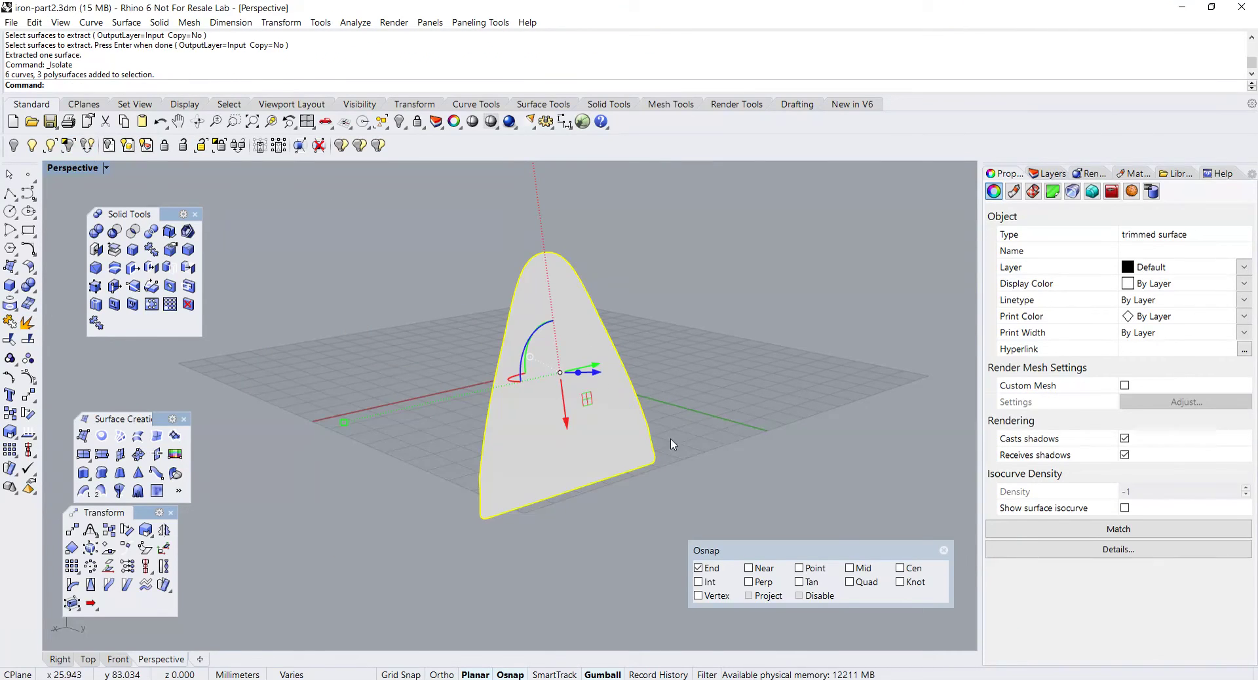
{"action": "right_click_drag", "start_coordinate": [664, 426], "coordinate": [669, 399]}
- Align the gumball to the construction plane and deselect the surface
{"action": "right_click", "coordinate": [606, 664]}
{"action": "left_click", "coordinate": [663, 558]}
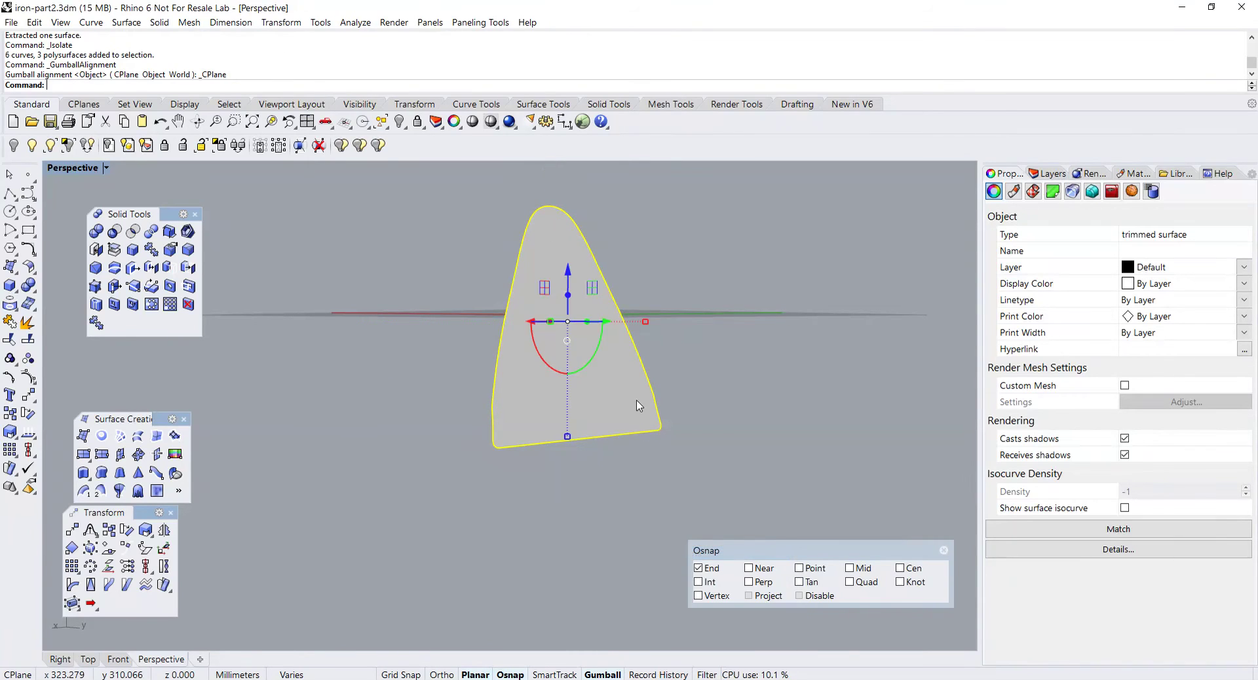
{"action": "key", "text": "Escape"}
{"action": "scroll", "coordinate": [622, 416], "scroll_direction": "down", "scroll_amount": 2}
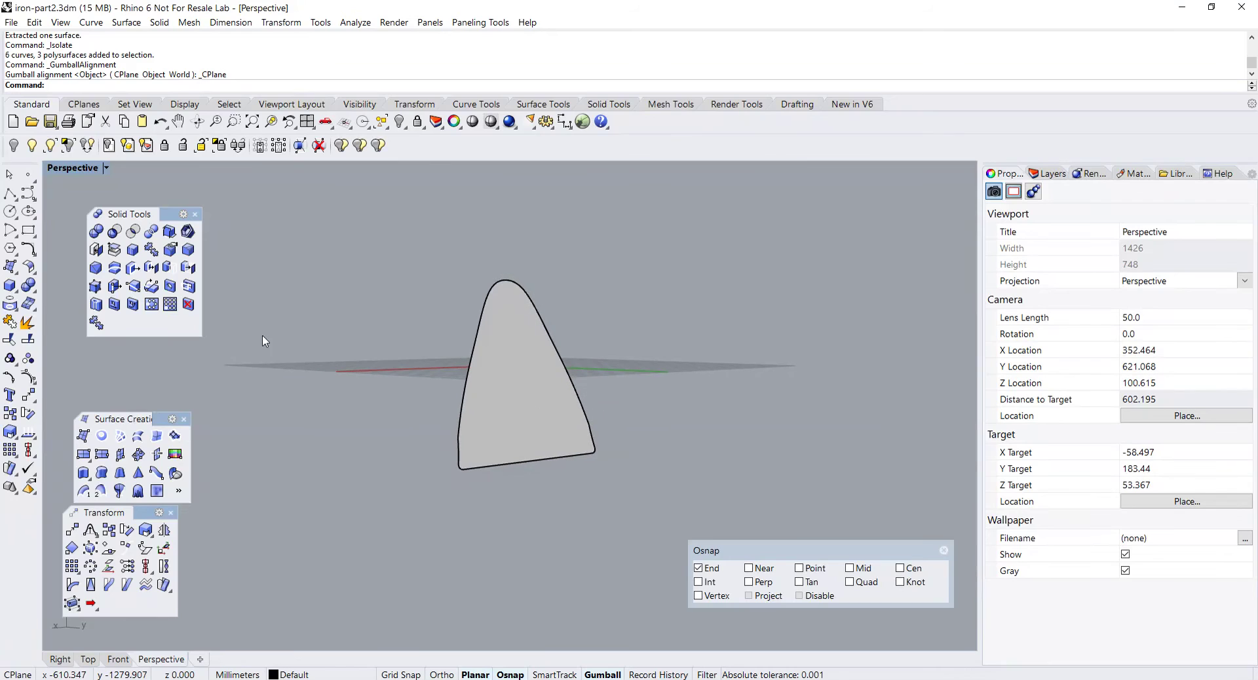
- Duplicate the surface's left edge as a curve with DupEdge
{"action": "left_click", "coordinate": [9, 306]}
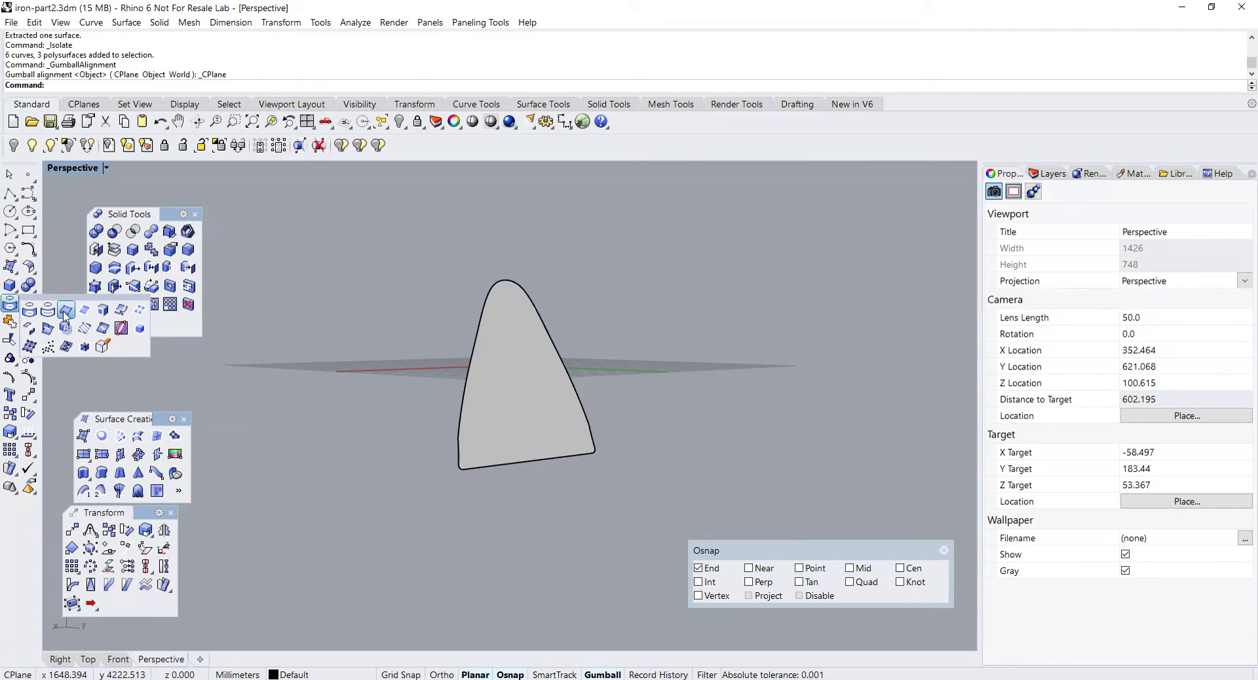
{"action": "left_click", "coordinate": [66, 317]}
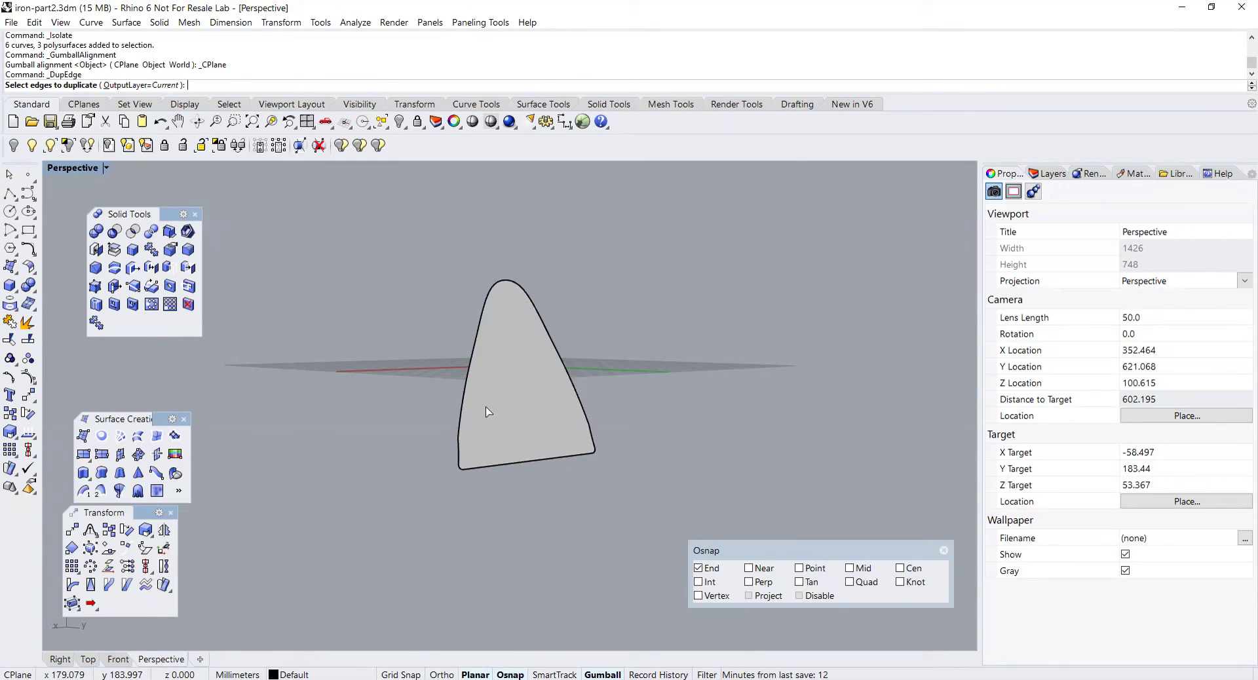
{"action": "left_click", "coordinate": [465, 409]}
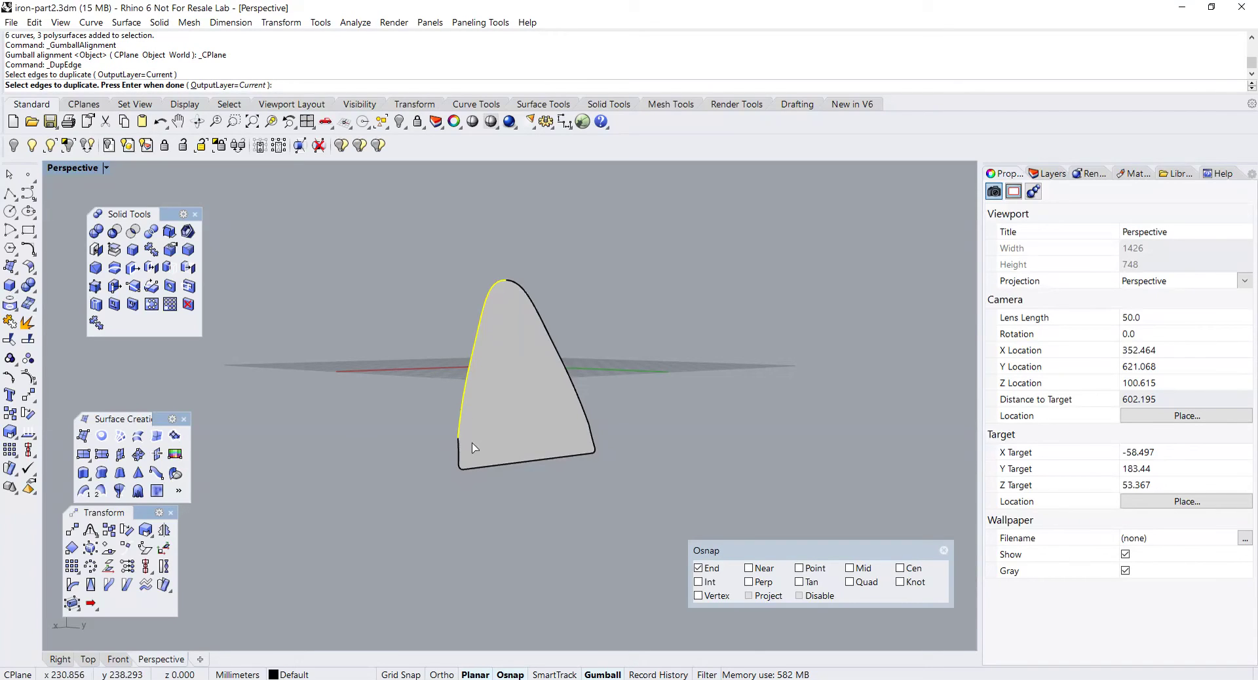
{"action": "key", "text": "Return"}
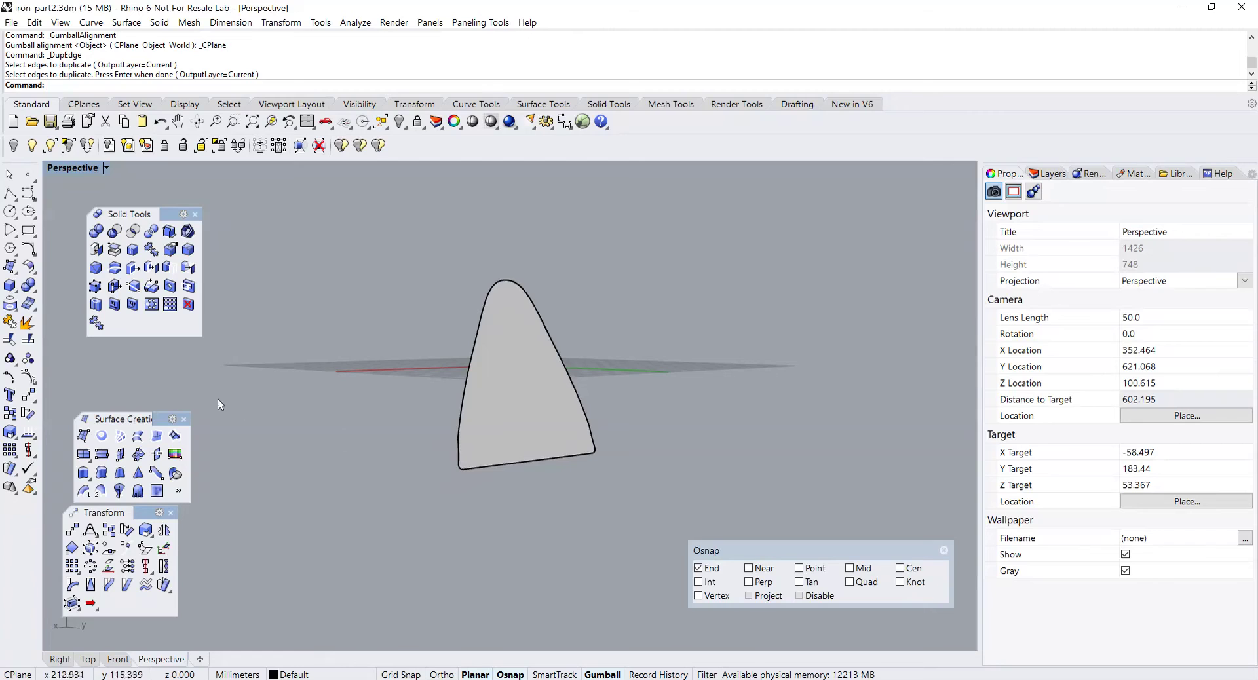
- Duplicate the back face's whole border as a closed curve with DupBorder
{"action": "left_click", "coordinate": [10, 307]}
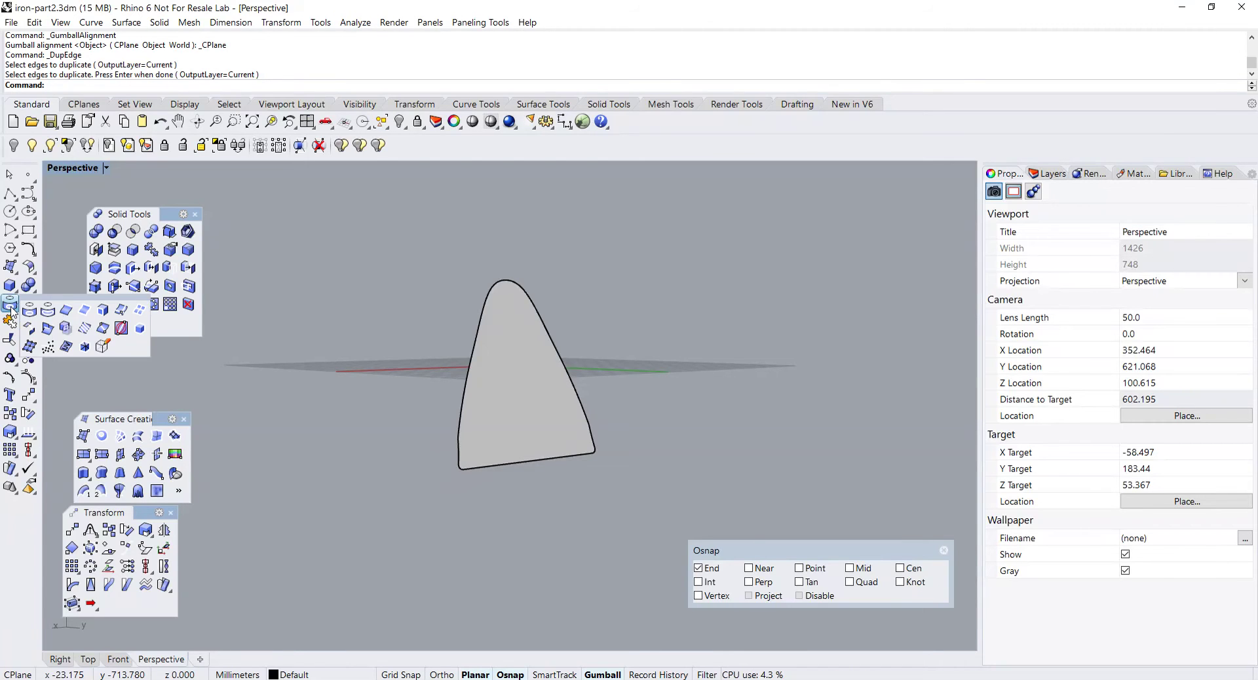
{"action": "left_click", "coordinate": [76, 311]}
{"action": "left_click", "coordinate": [506, 393]}
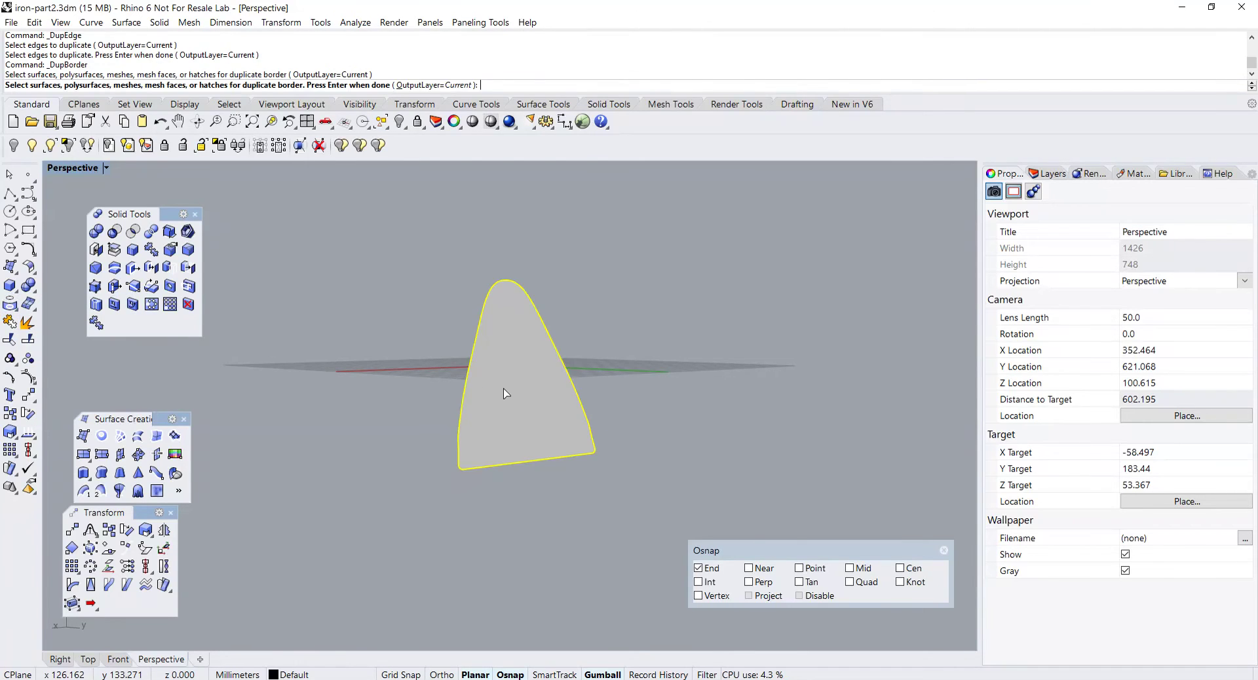
{"action": "key", "text": "Return"}
{"action": "key", "text": "Escape"}
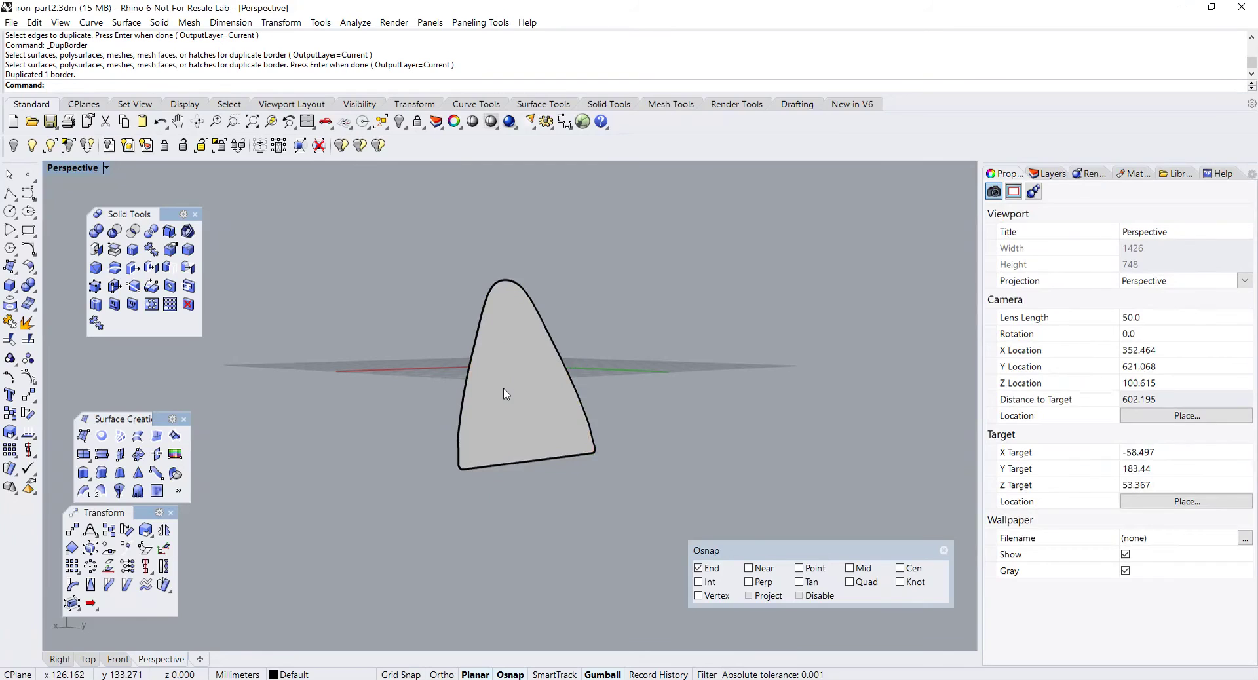
{"action": "left_click", "coordinate": [469, 385]}
- Select the border curve and align the gumball to the object
{"action": "left_click", "coordinate": [528, 418]}
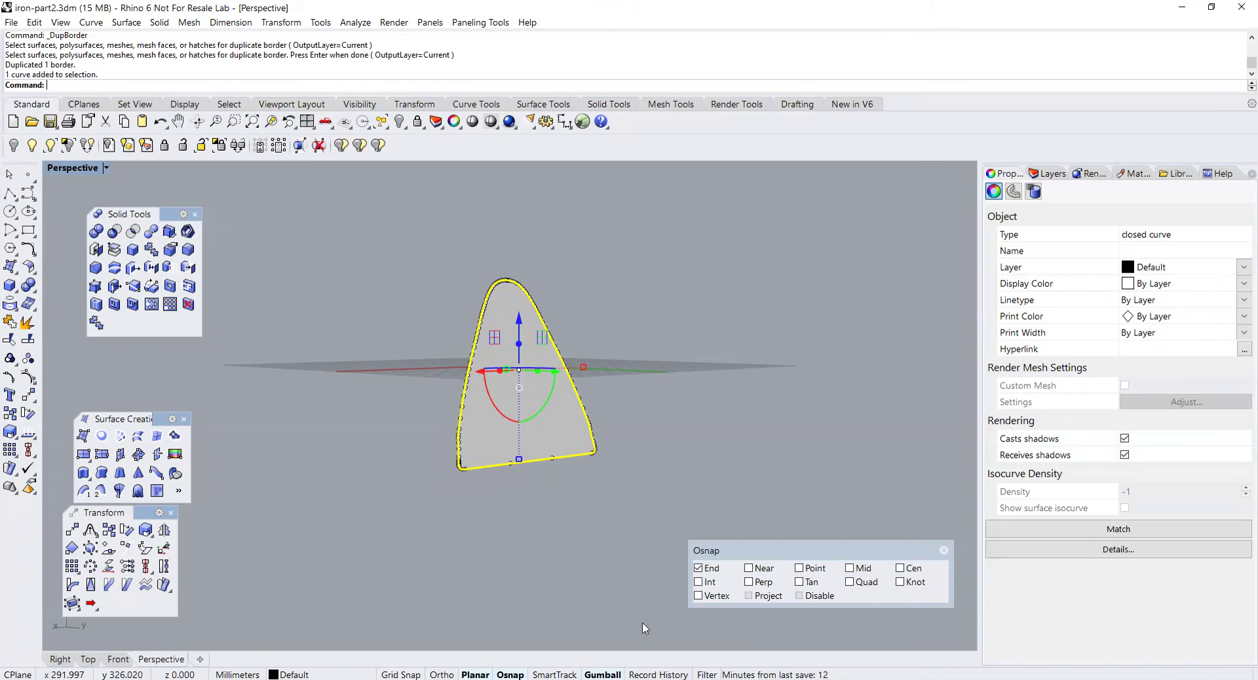
{"action": "right_click", "coordinate": [607, 675]}
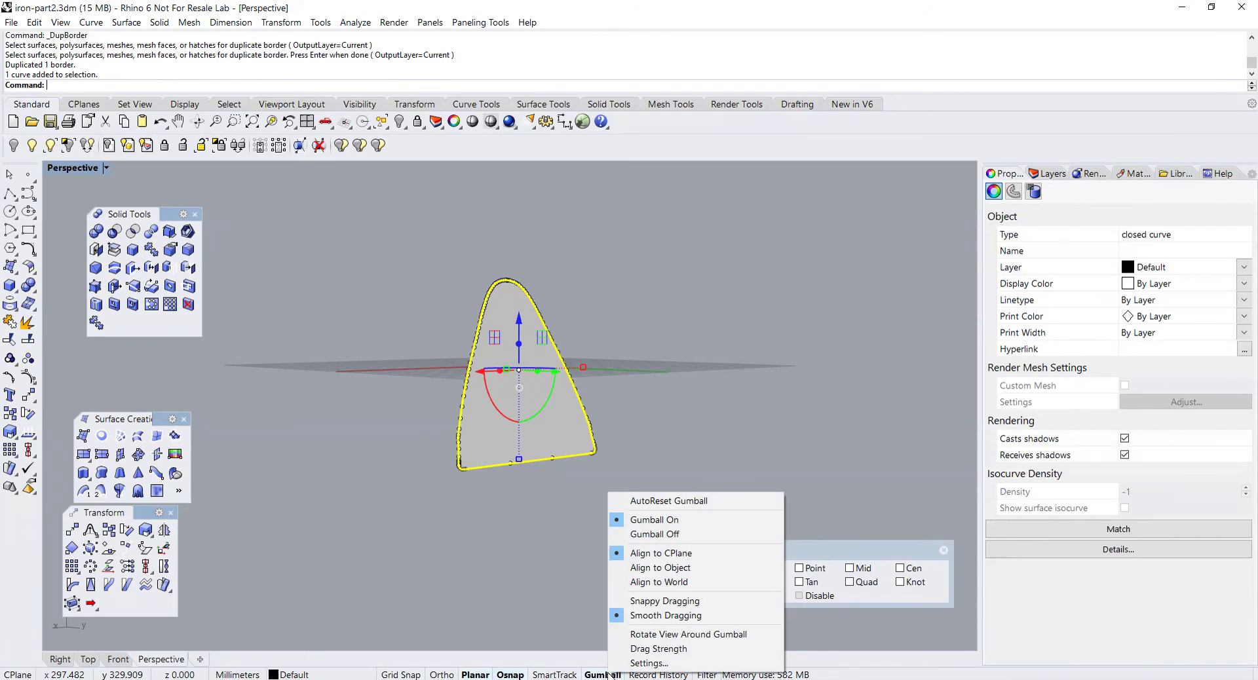
{"action": "left_click", "coordinate": [652, 568]}
{"action": "right_click_drag", "start_coordinate": [603, 539], "coordinate": [359, 403]}
{"action": "key", "text": "Escape"}
{"action": "scroll", "coordinate": [358, 403], "scroll_direction": "up", "scroll_amount": 2}
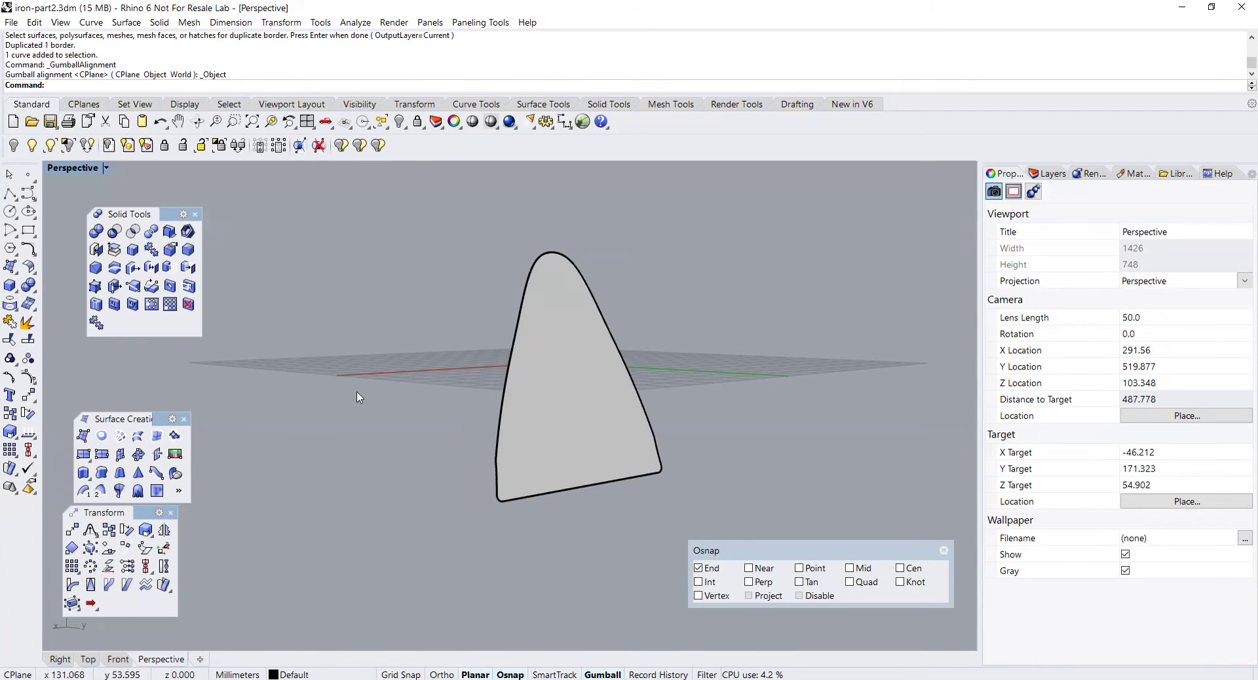
- Switch the gumball back to CPlane alignment and close the Solid Tools panel
{"action": "right_click", "coordinate": [591, 674]}
{"action": "left_click", "coordinate": [644, 554]}
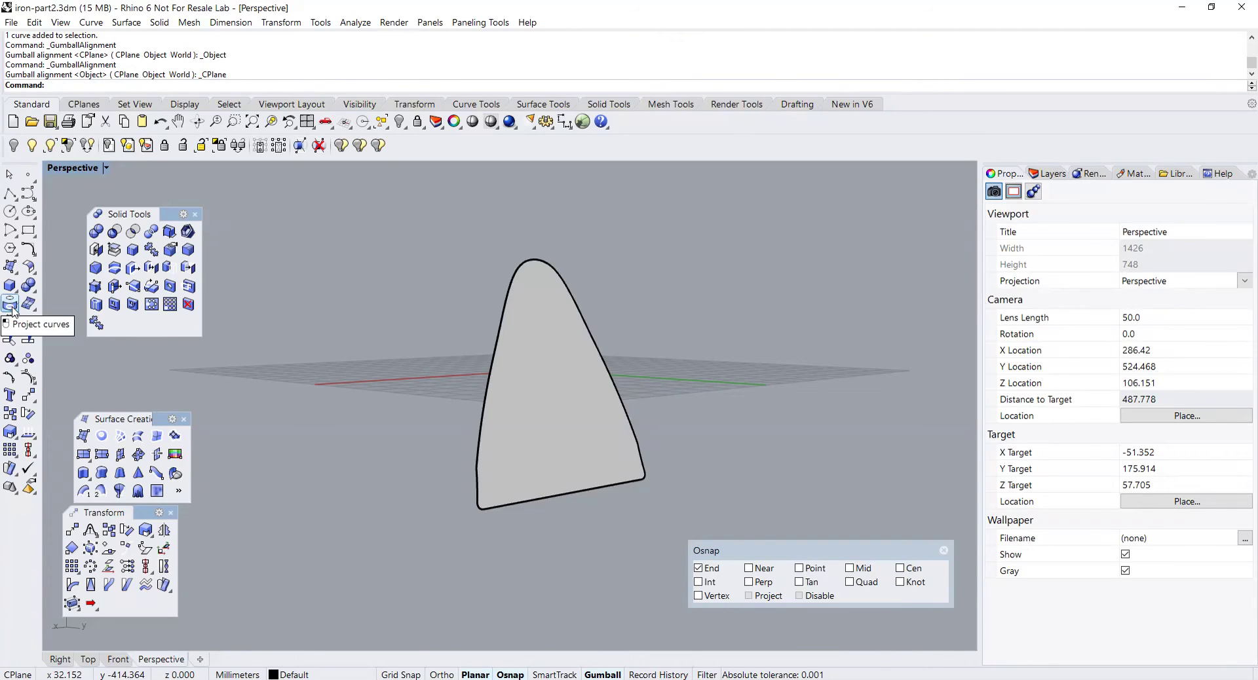
{"action": "left_click", "coordinate": [195, 214]}
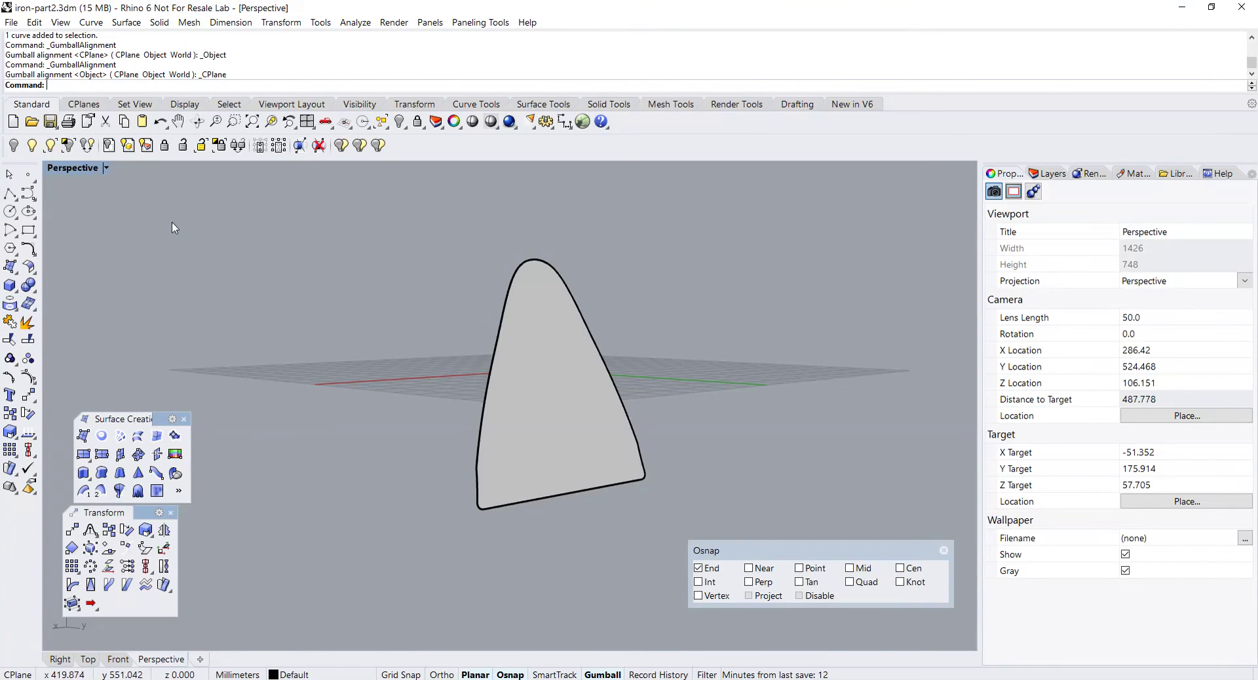
- Offset the border curve 4 mm inward along the back face surface
{"action": "left_click", "coordinate": [29, 253]}
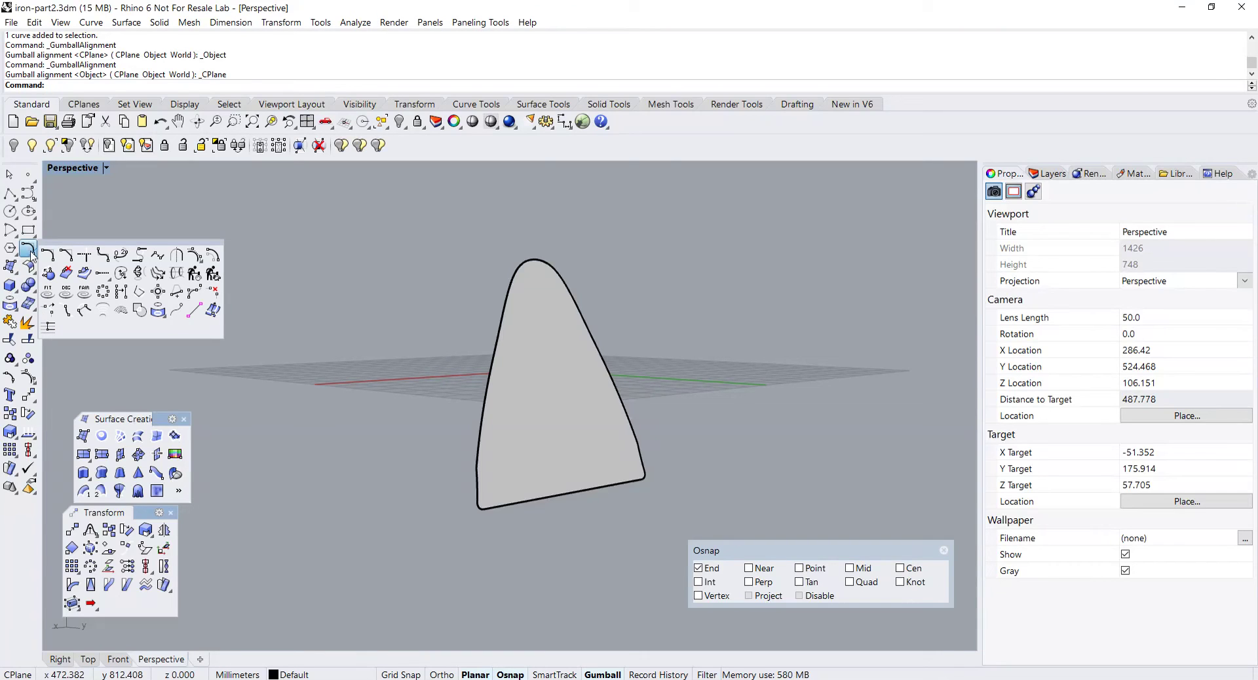
{"action": "left_click", "coordinate": [84, 274]}
{"action": "left_click", "coordinate": [482, 401]}
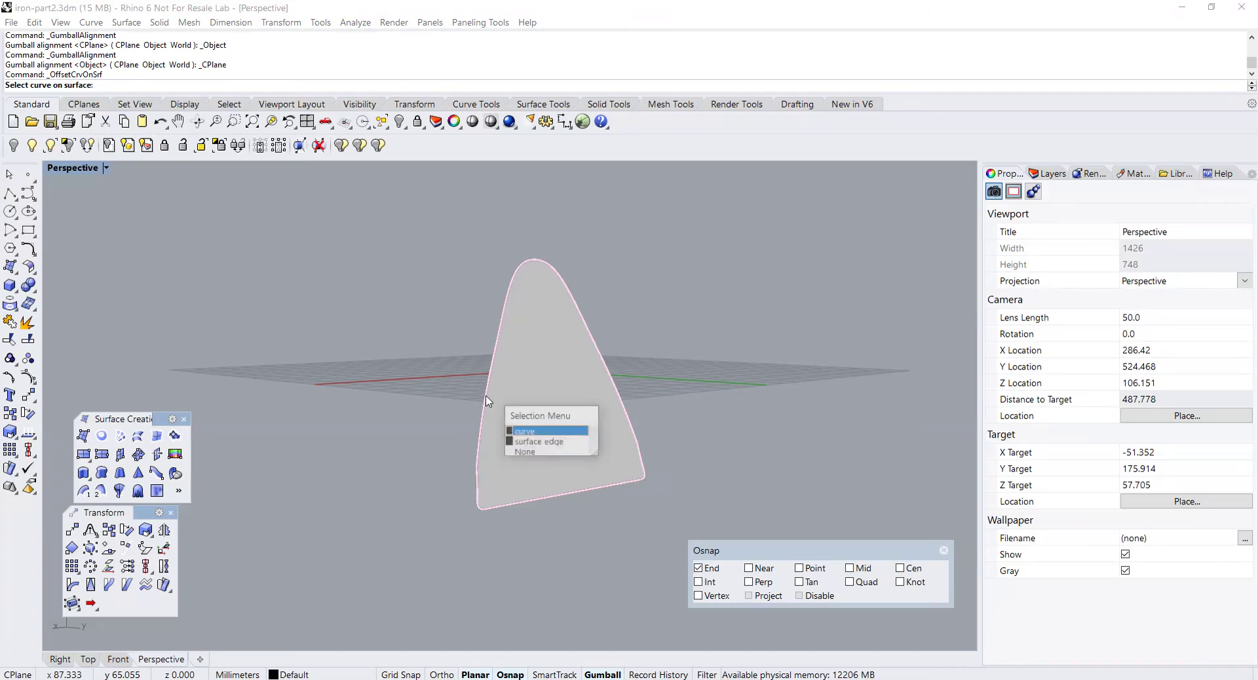
{"action": "left_click", "coordinate": [530, 431]}
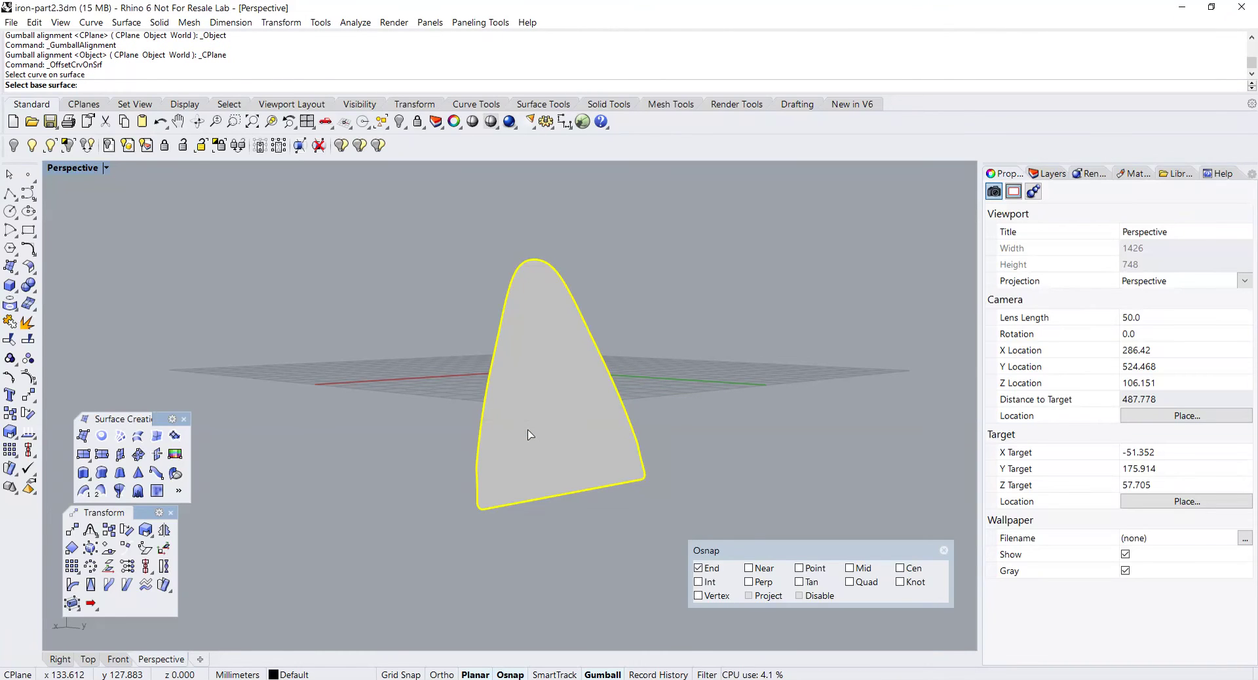
{"action": "left_click", "coordinate": [530, 434]}
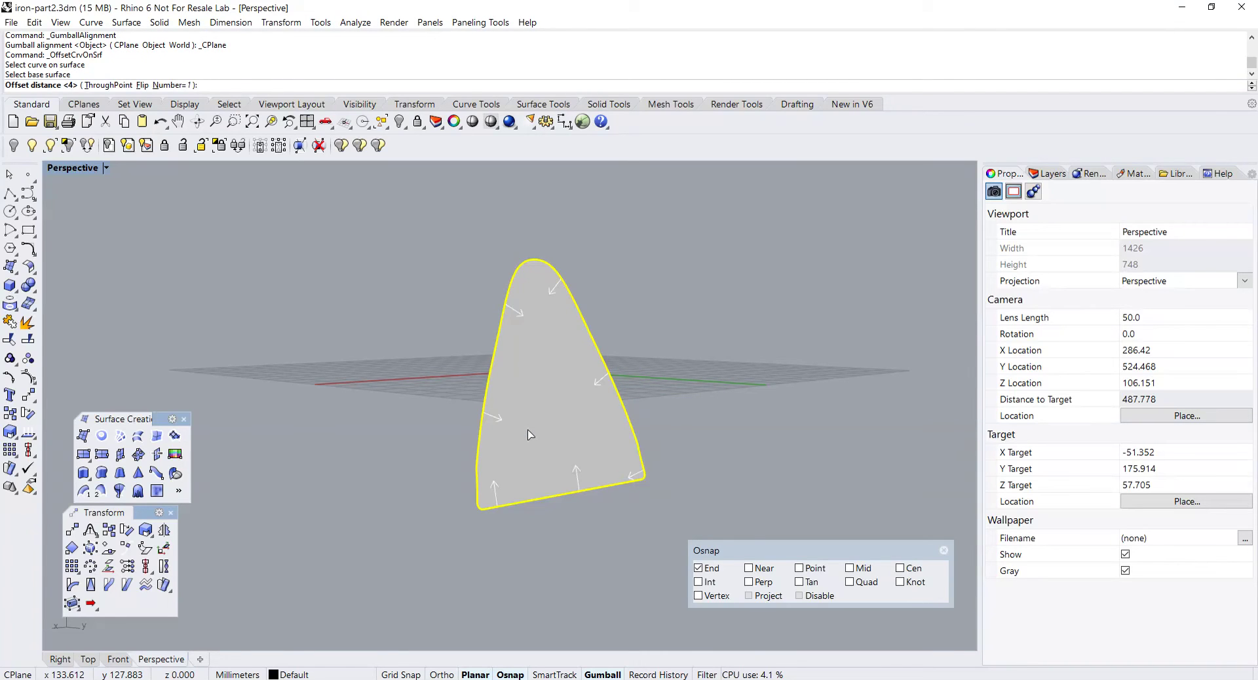
{"action": "key", "text": "Return"}
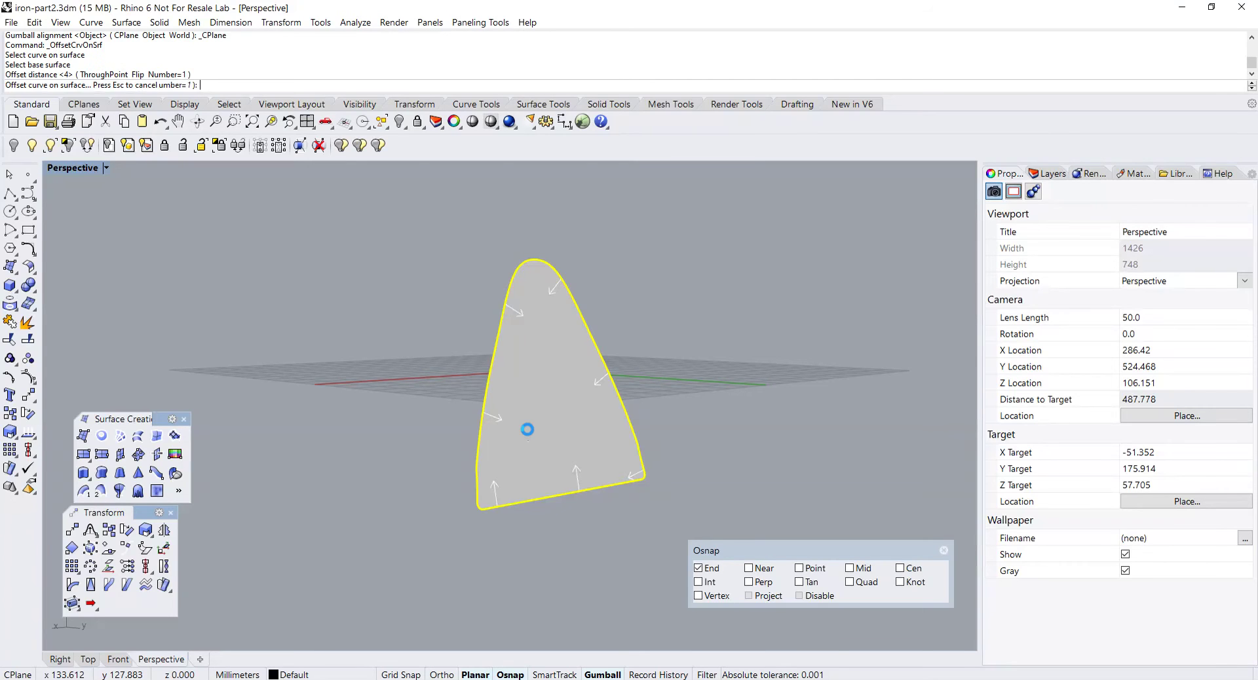
{"action": "scroll", "coordinate": [485, 439], "scroll_direction": "up", "scroll_amount": 5}
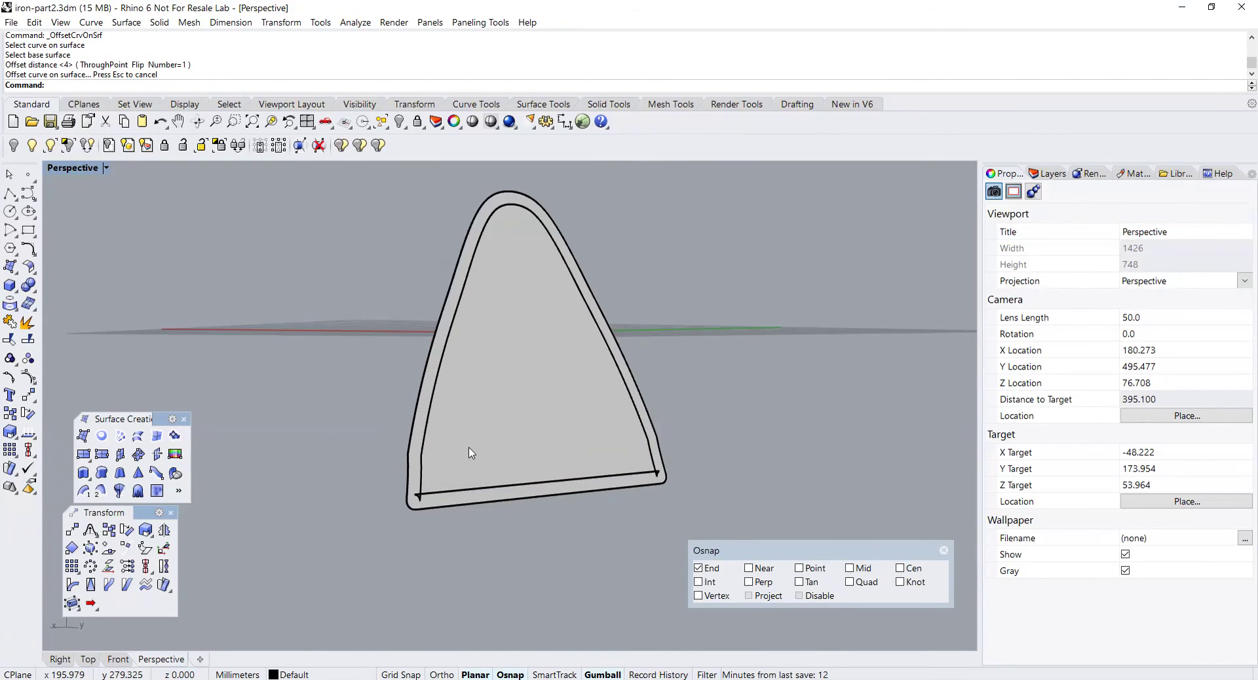
{"action": "right_click_drag", "start_coordinate": [475, 448], "coordinate": [492, 408], "text": "shift"}
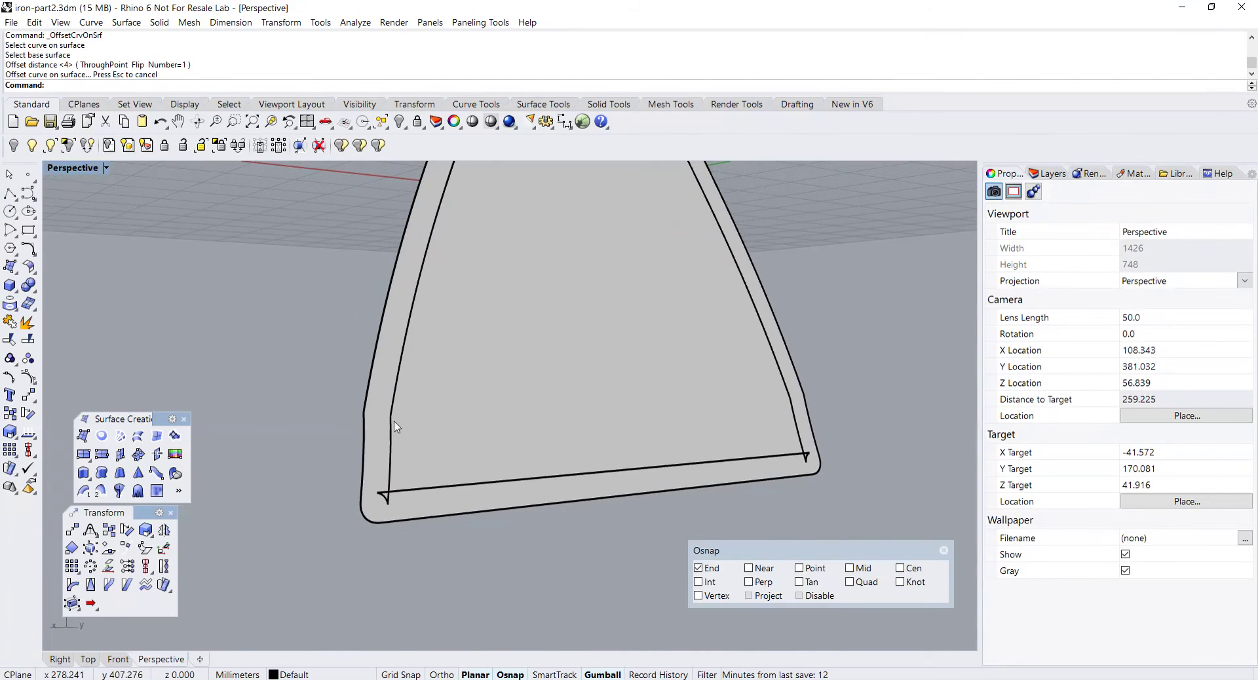
- Trim the inner outline's overshooting ends at the lower corners, using the inner curve as cutter
{"action": "left_click", "coordinate": [10, 339]}
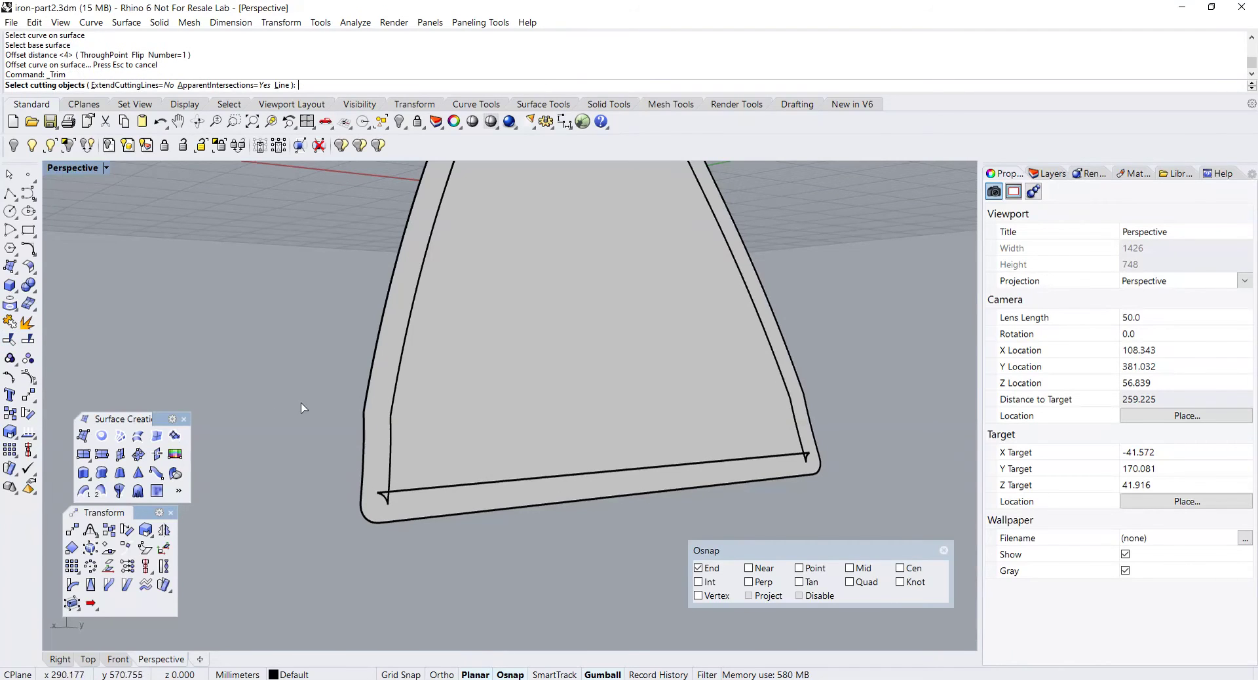
{"action": "left_click", "coordinate": [389, 455]}
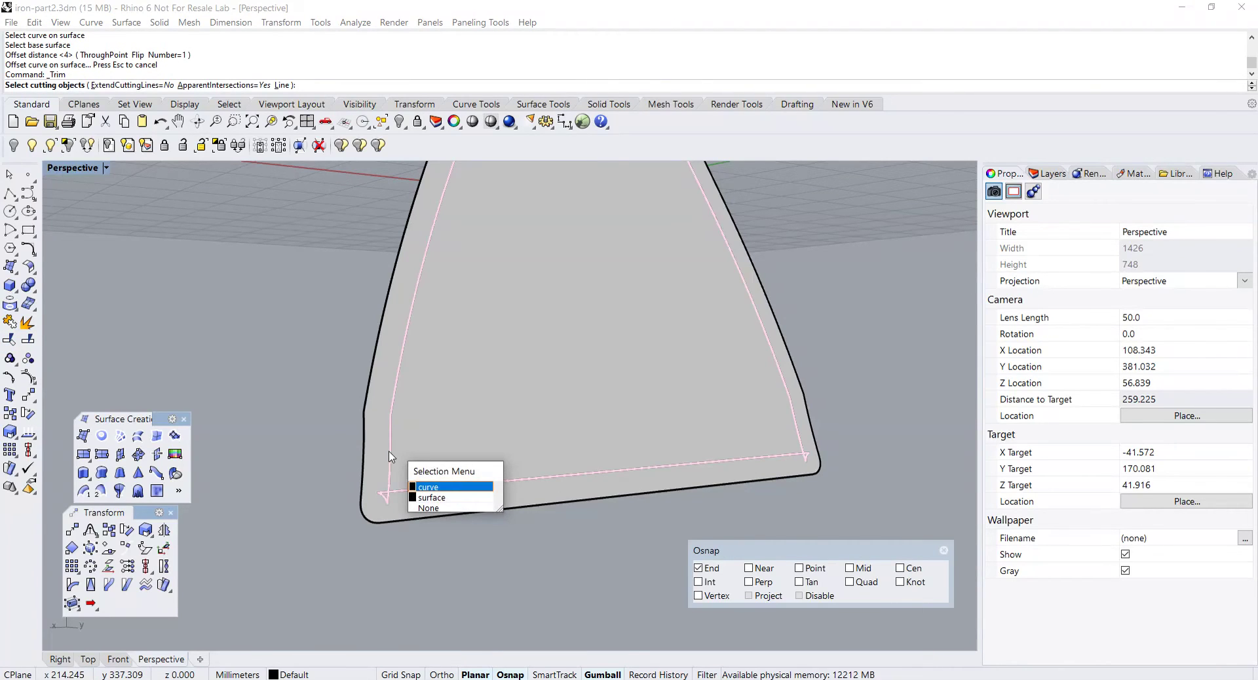
{"action": "left_click", "coordinate": [426, 487]}
{"action": "key", "text": "Return"}
{"action": "scroll", "coordinate": [387, 485], "scroll_direction": "up", "scroll_amount": 5}
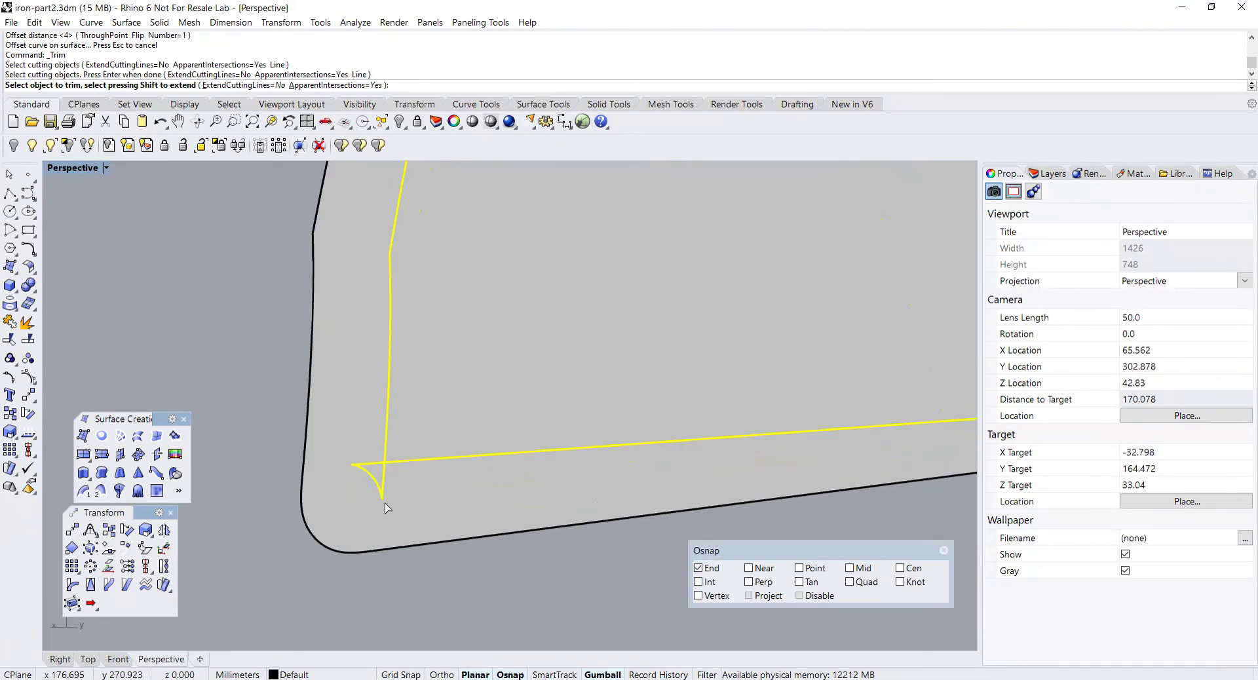
{"action": "left_click", "coordinate": [384, 462]}
{"action": "left_click", "coordinate": [376, 389]}
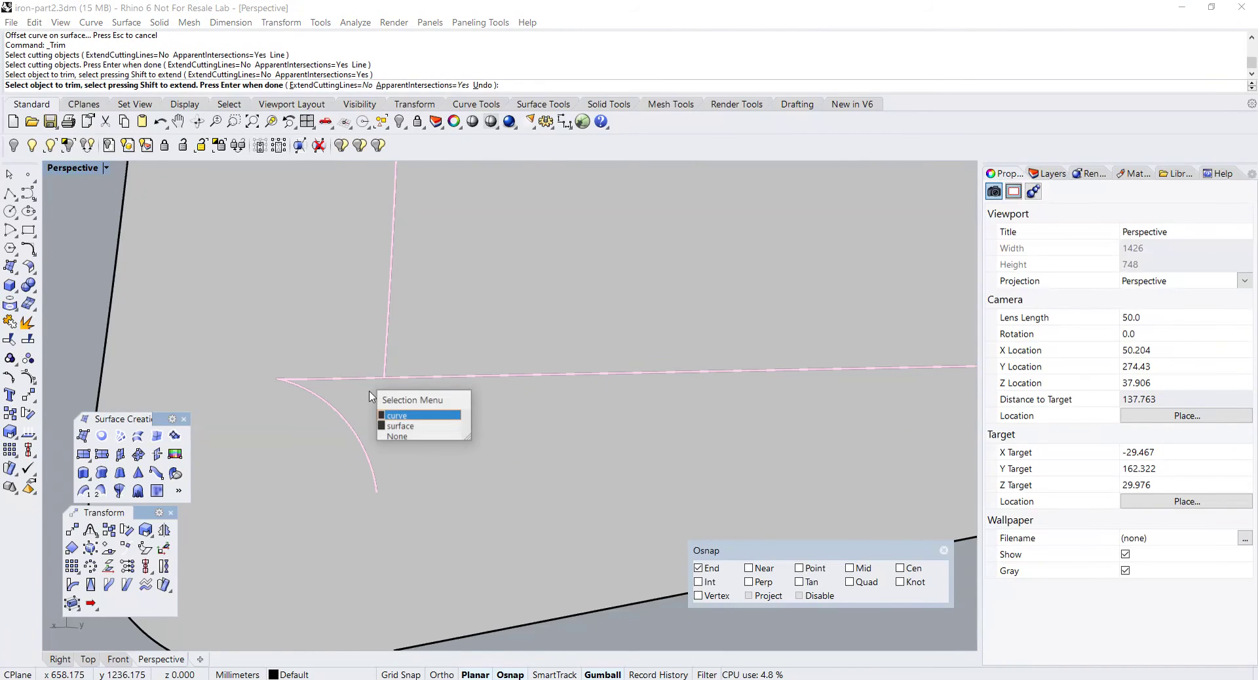
{"action": "left_click", "coordinate": [393, 416]}
{"action": "scroll", "coordinate": [426, 423], "scroll_direction": "down", "scroll_amount": 6}
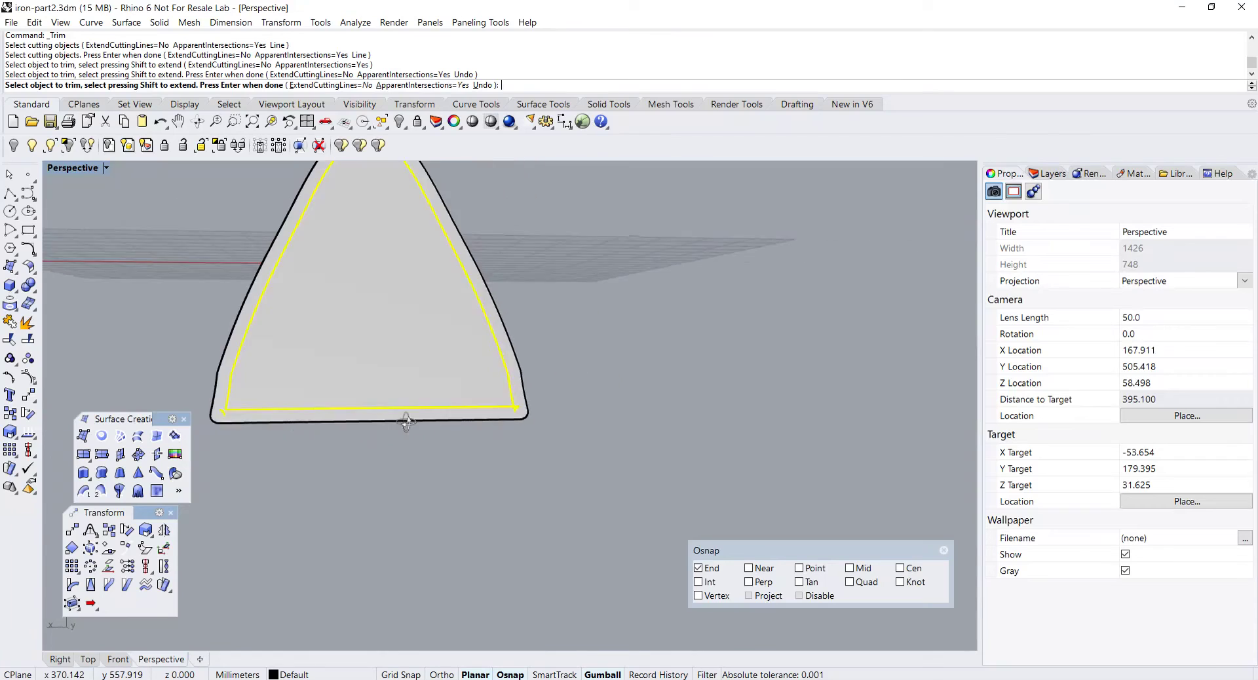
{"action": "scroll", "coordinate": [462, 426], "scroll_direction": "up", "scroll_amount": 7}
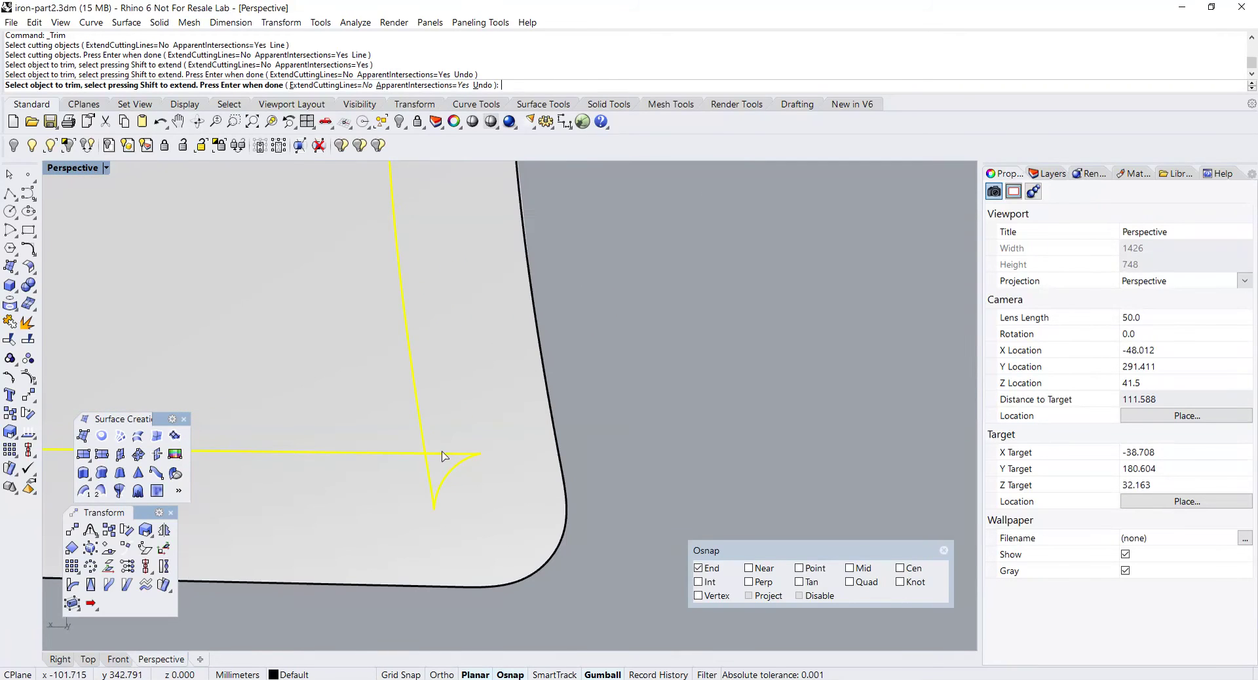
{"action": "left_click", "coordinate": [442, 454]}
{"action": "left_click", "coordinate": [429, 477]}
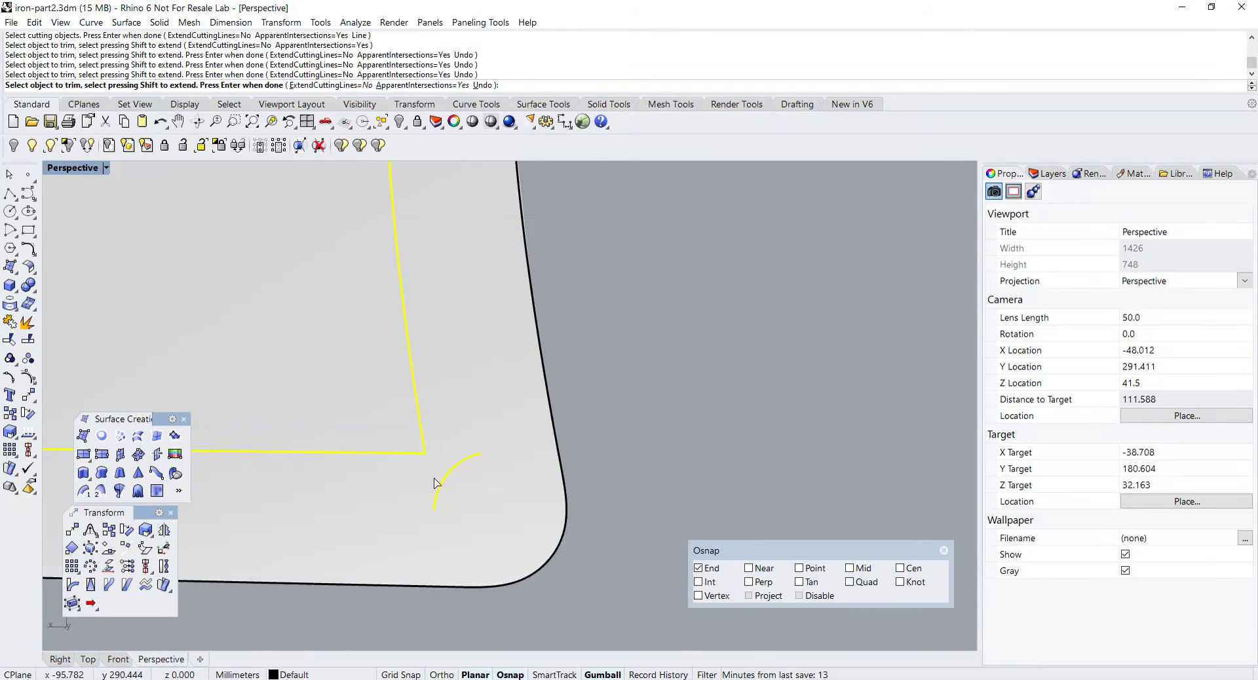
{"action": "key", "text": "Return"}
- Delete the leftover small arcs at both lower corners of the inner outline
{"action": "scroll", "coordinate": [590, 471], "scroll_direction": "down", "scroll_amount": 2}
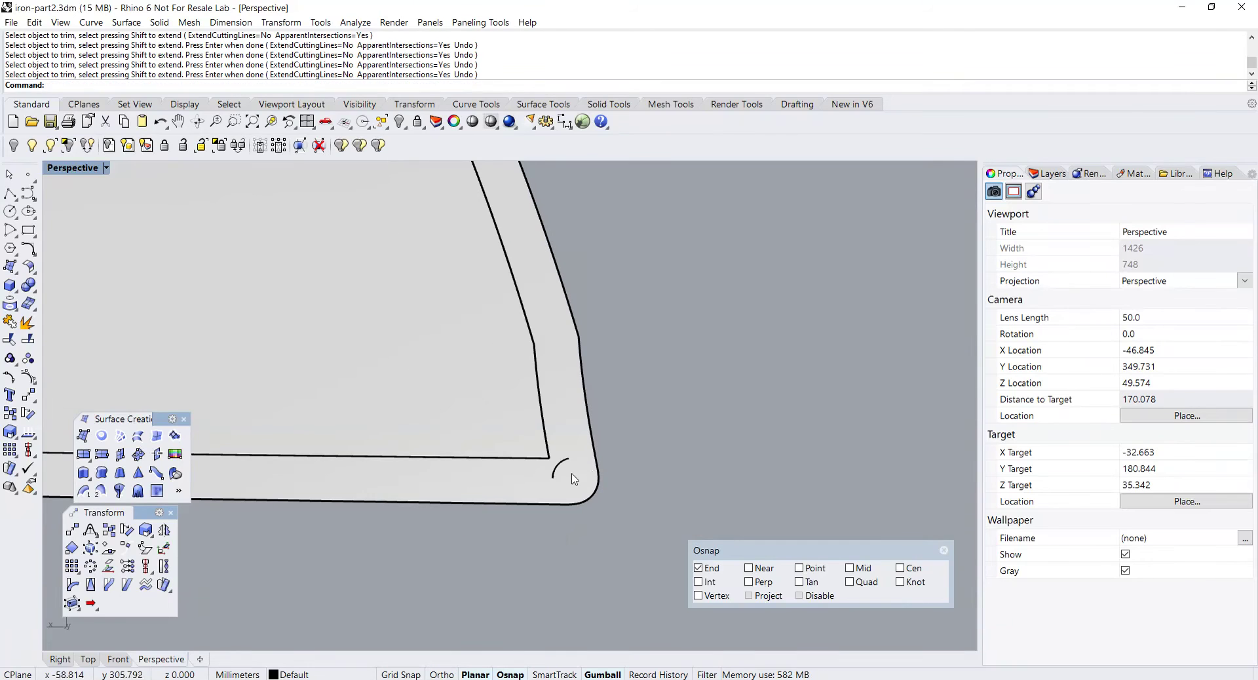
{"action": "left_click", "coordinate": [553, 477]}
{"action": "key", "text": "Delete"}
{"action": "scroll", "coordinate": [550, 478], "scroll_direction": "down", "scroll_amount": 3}
{"action": "right_click_drag", "start_coordinate": [550, 478], "coordinate": [517, 483]}
{"action": "scroll", "coordinate": [472, 449], "scroll_direction": "up", "scroll_amount": 2}
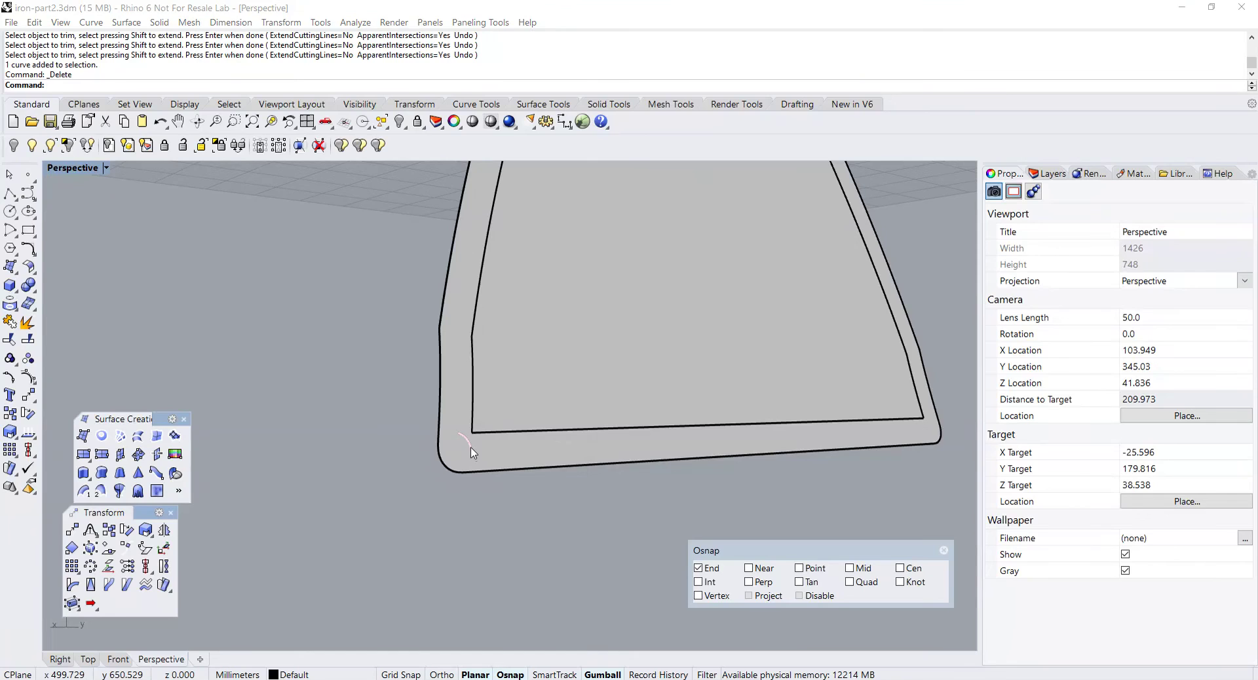
{"action": "left_click", "coordinate": [470, 450]}
{"action": "left_click", "coordinate": [514, 484]}
{"action": "key", "text": "Delete"}
{"action": "scroll", "coordinate": [483, 486], "scroll_direction": "down", "scroll_amount": 3}
{"action": "right_click_drag", "start_coordinate": [483, 486], "coordinate": [513, 483]}
{"action": "scroll", "coordinate": [514, 483], "scroll_direction": "down", "scroll_amount": 2}
{"action": "scroll", "coordinate": [364, 476], "scroll_direction": "up", "scroll_amount": 2}
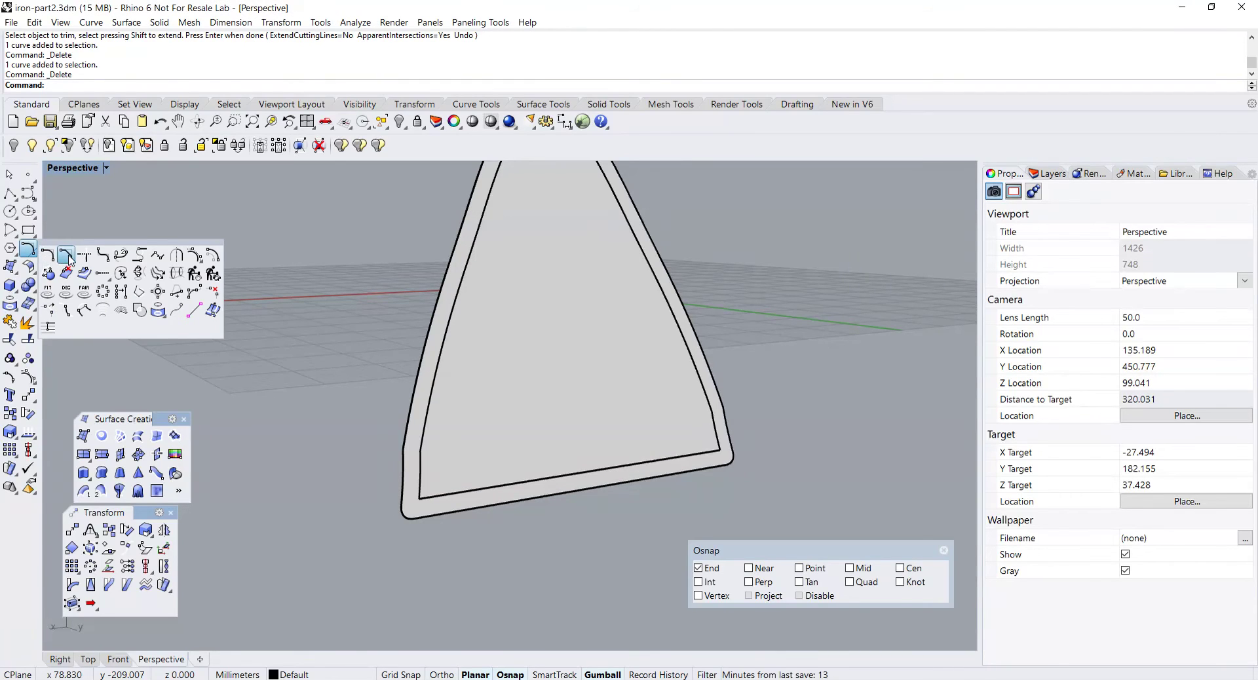
{"action": "left_click", "coordinate": [29, 249]}
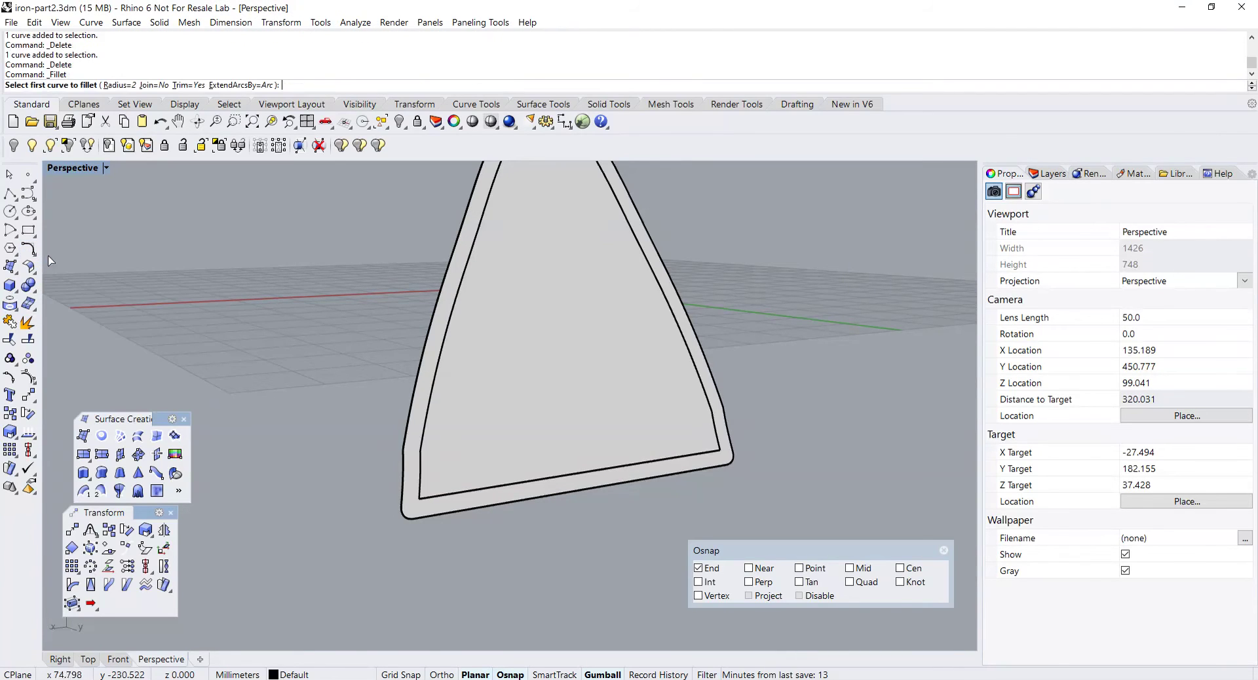
- Set the fillet radius to 1 and round the inner outline's lower-left corner
{"action": "left_click", "coordinate": [122, 86]}
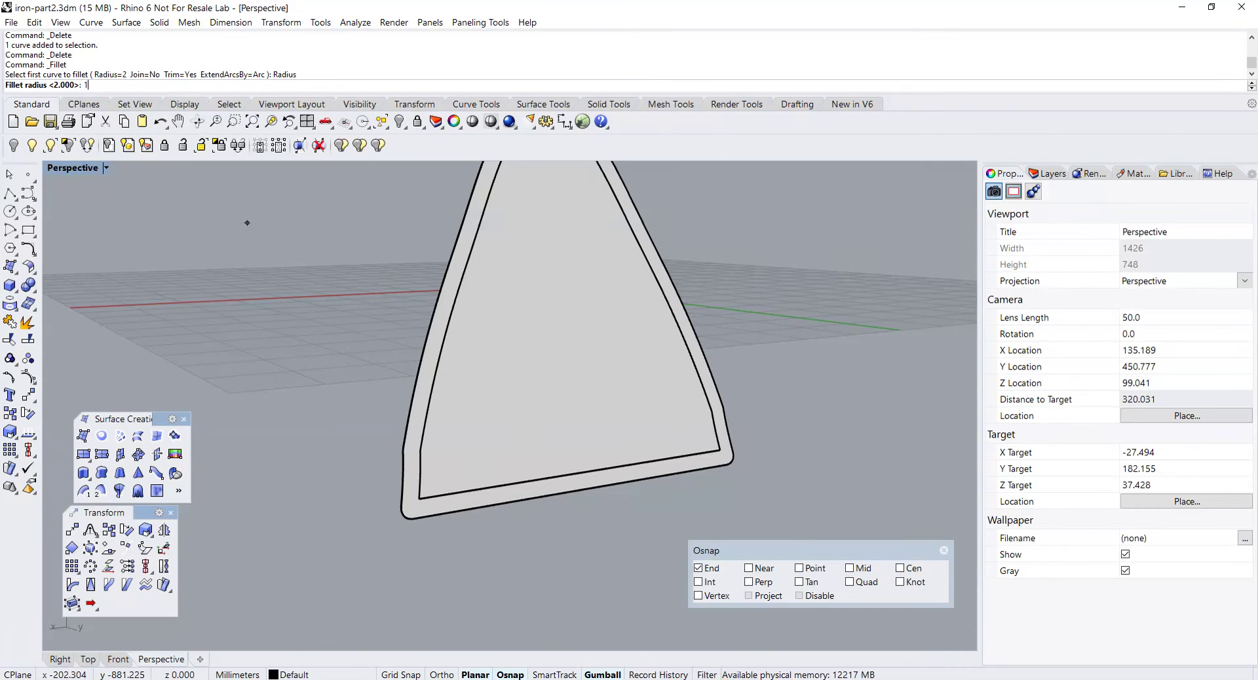
{"action": "type", "text": "1"}
{"action": "key", "text": "Return"}
{"action": "scroll", "coordinate": [475, 505], "scroll_direction": "up", "scroll_amount": 2}
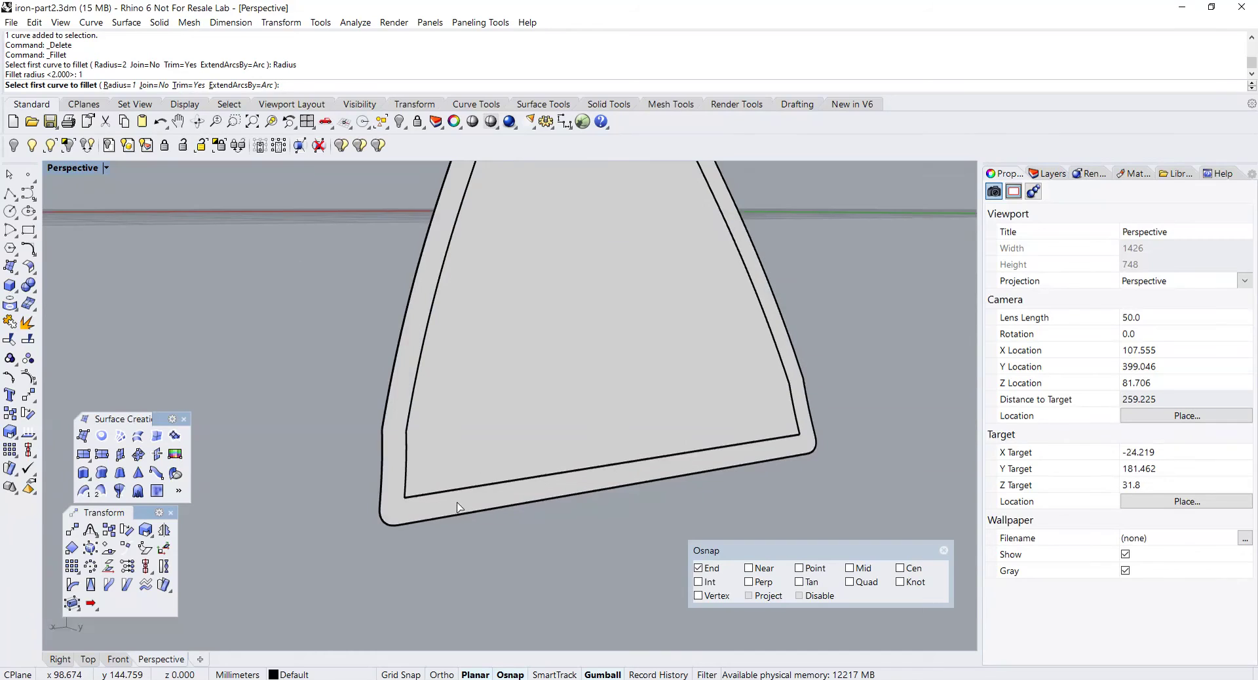
{"action": "left_click", "coordinate": [413, 492]}
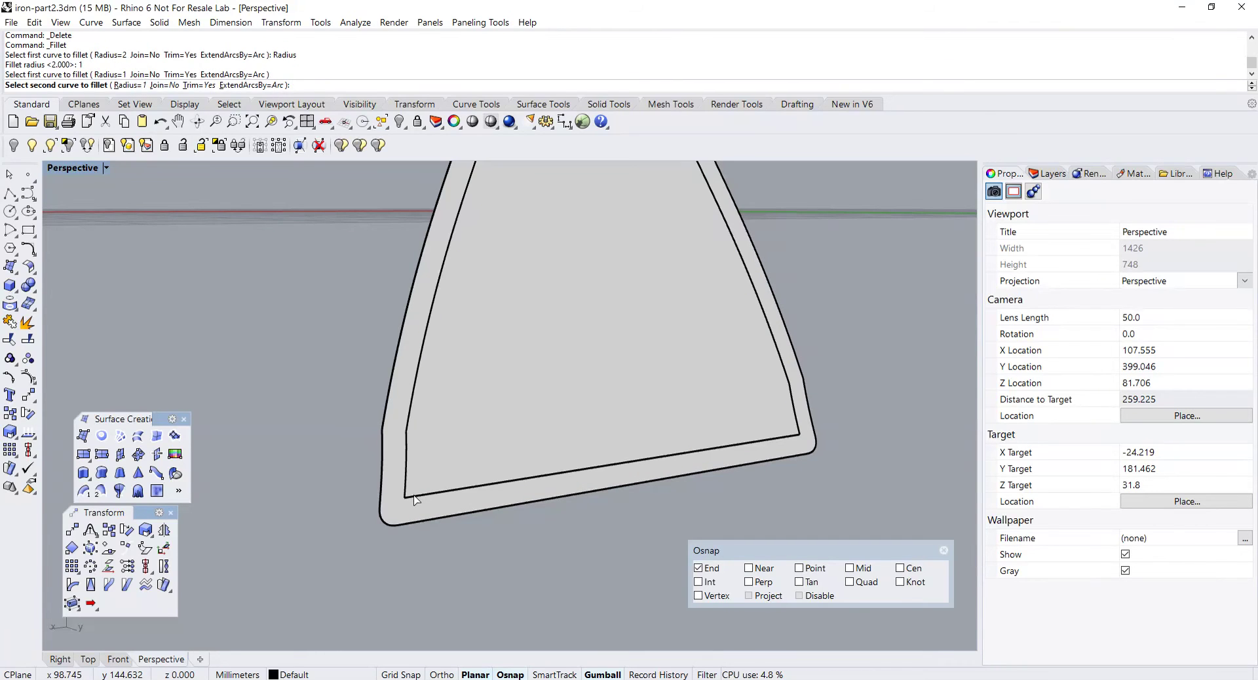
{"action": "left_click", "coordinate": [414, 495]}
- Repeat the radius-1 fillet on the inner outline's lower-right corner
{"action": "right_click_drag", "start_coordinate": [637, 452], "coordinate": [667, 458]}
{"action": "right_click", "coordinate": [793, 435]}
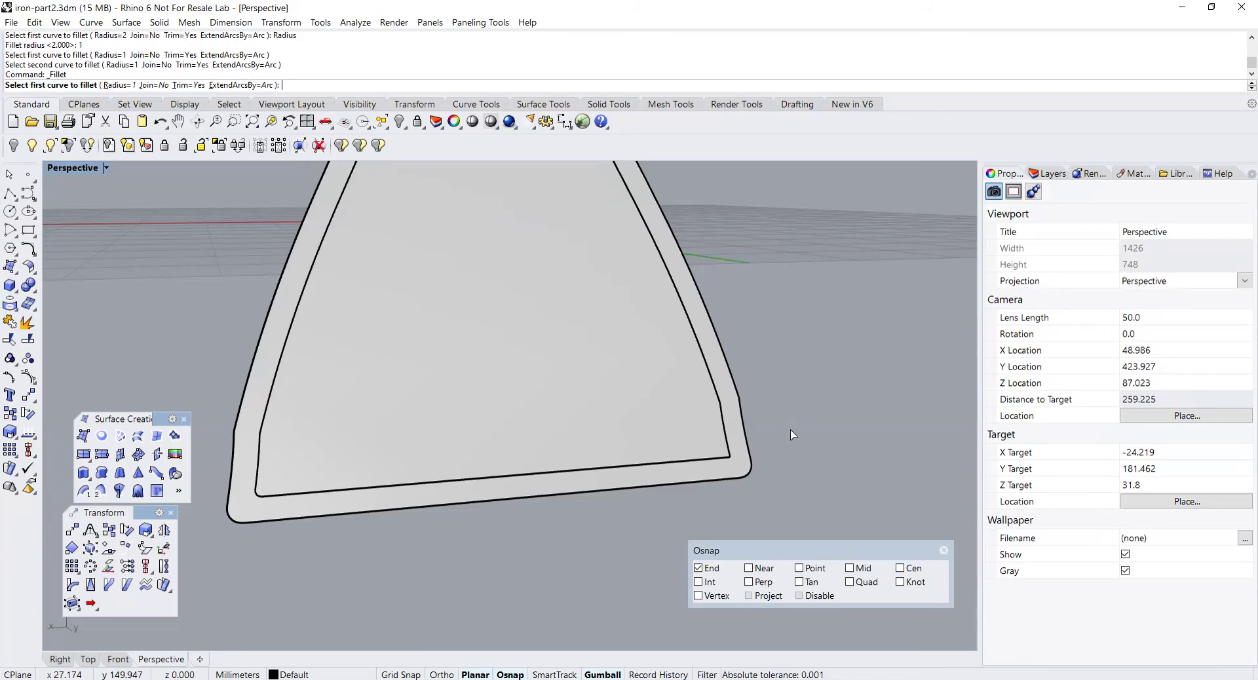
{"action": "left_click", "coordinate": [731, 451]}
{"action": "left_click", "coordinate": [726, 463]}
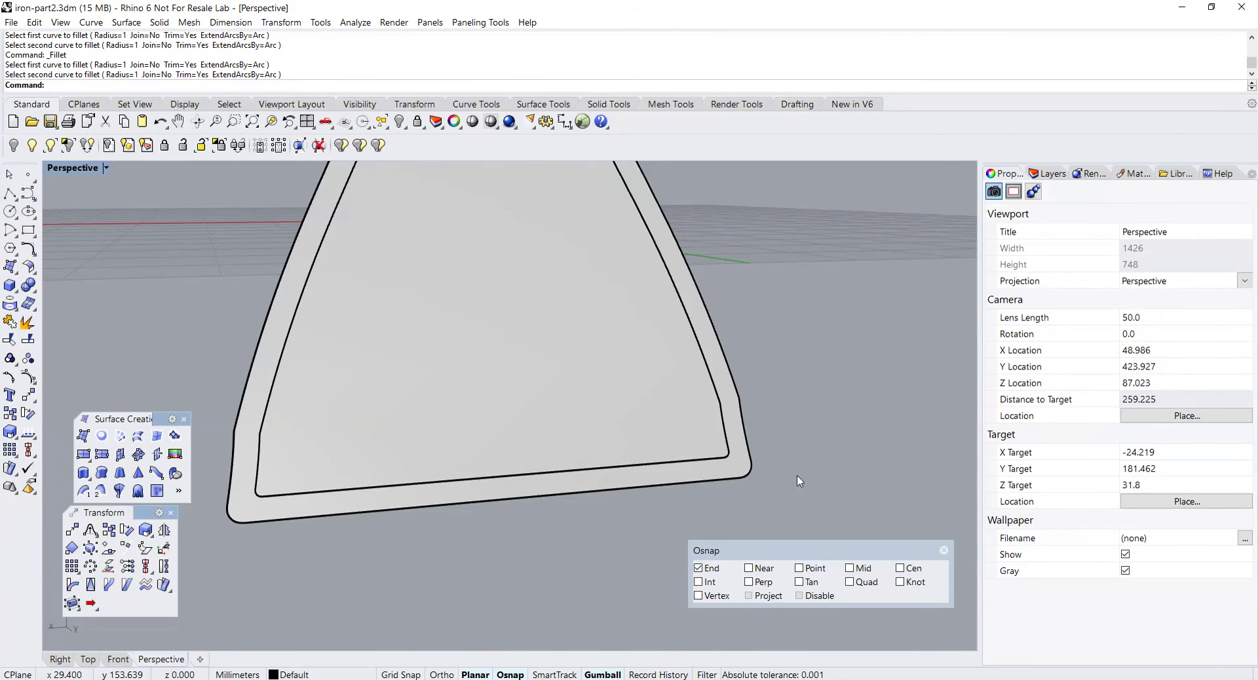
{"action": "scroll", "coordinate": [799, 481], "scroll_direction": "down", "scroll_amount": 4}
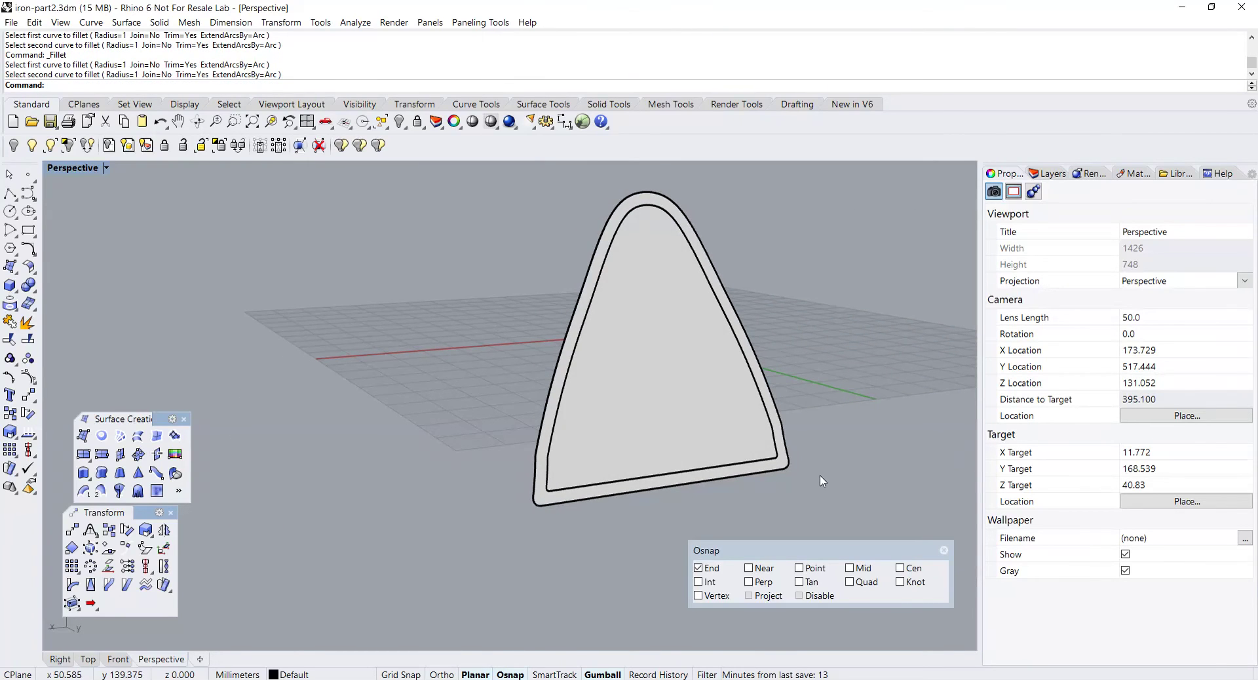
{"action": "scroll", "coordinate": [823, 482], "scroll_direction": "down", "scroll_amount": 5}
{"action": "scroll", "coordinate": [729, 454], "scroll_direction": "up", "scroll_amount": 4}
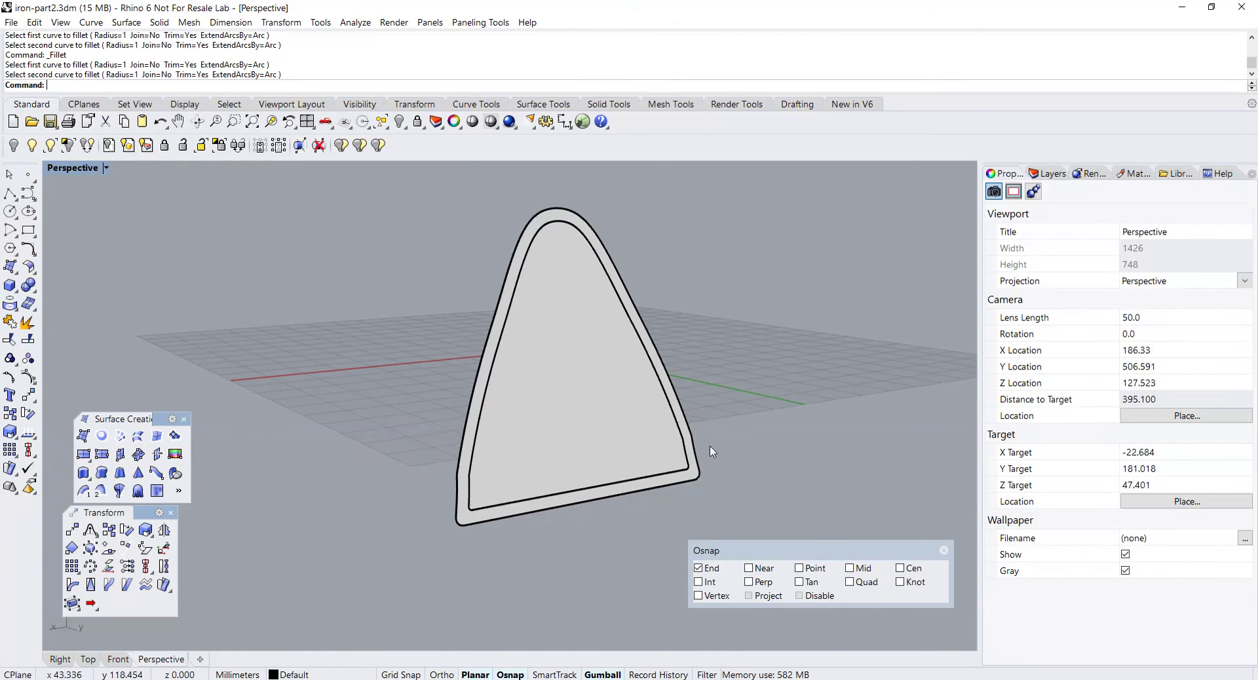
{"action": "left_click", "coordinate": [27, 340]}
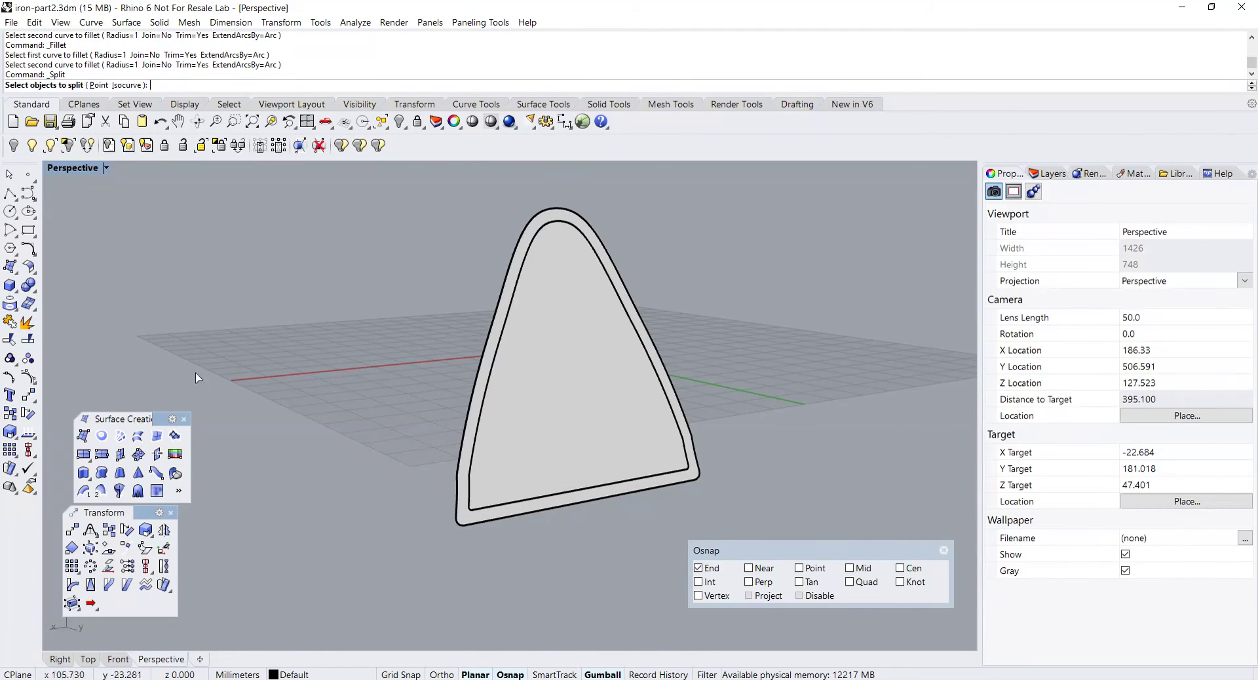
- Split the back face into two pieces along the inner outline
{"action": "left_click", "coordinate": [553, 436]}
{"action": "key", "text": "Return"}
{"action": "left_click", "coordinate": [478, 436]}
{"action": "key", "text": "Return"}
- Align the gumball to the inner panel and move it outward along its normal by an exact distance
{"action": "left_click", "coordinate": [539, 442]}
{"action": "right_click_drag", "start_coordinate": [539, 442], "coordinate": [515, 451]}
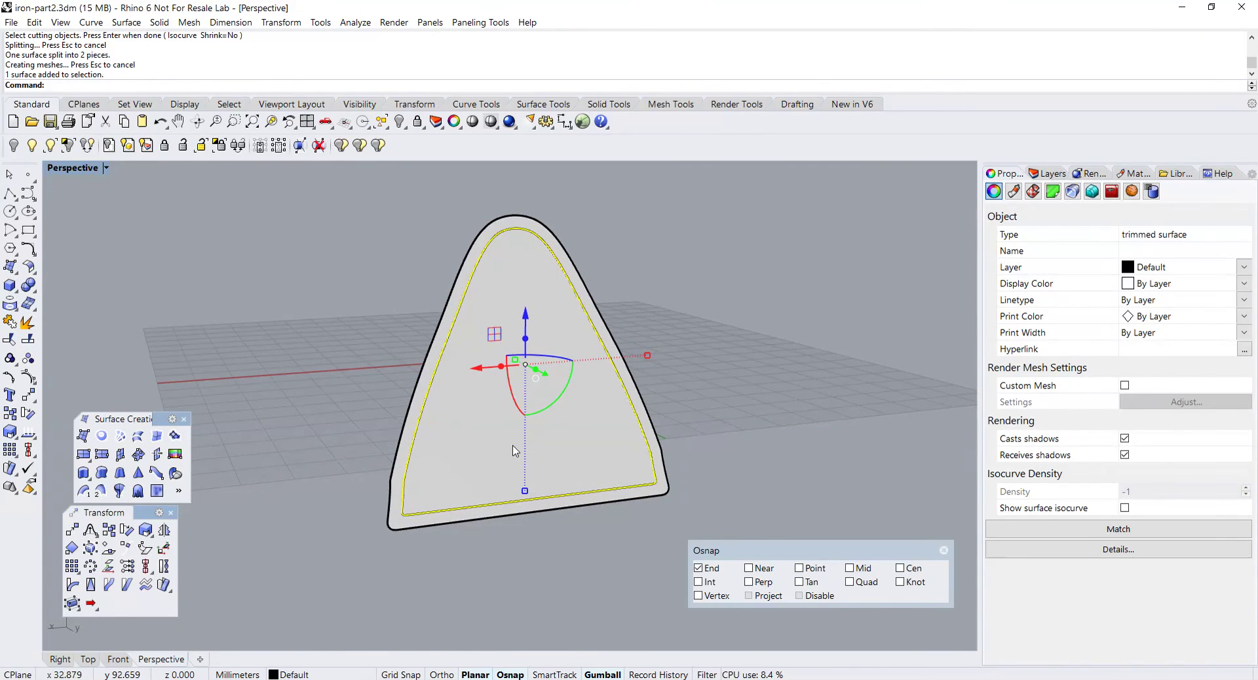
{"action": "right_click", "coordinate": [609, 674]}
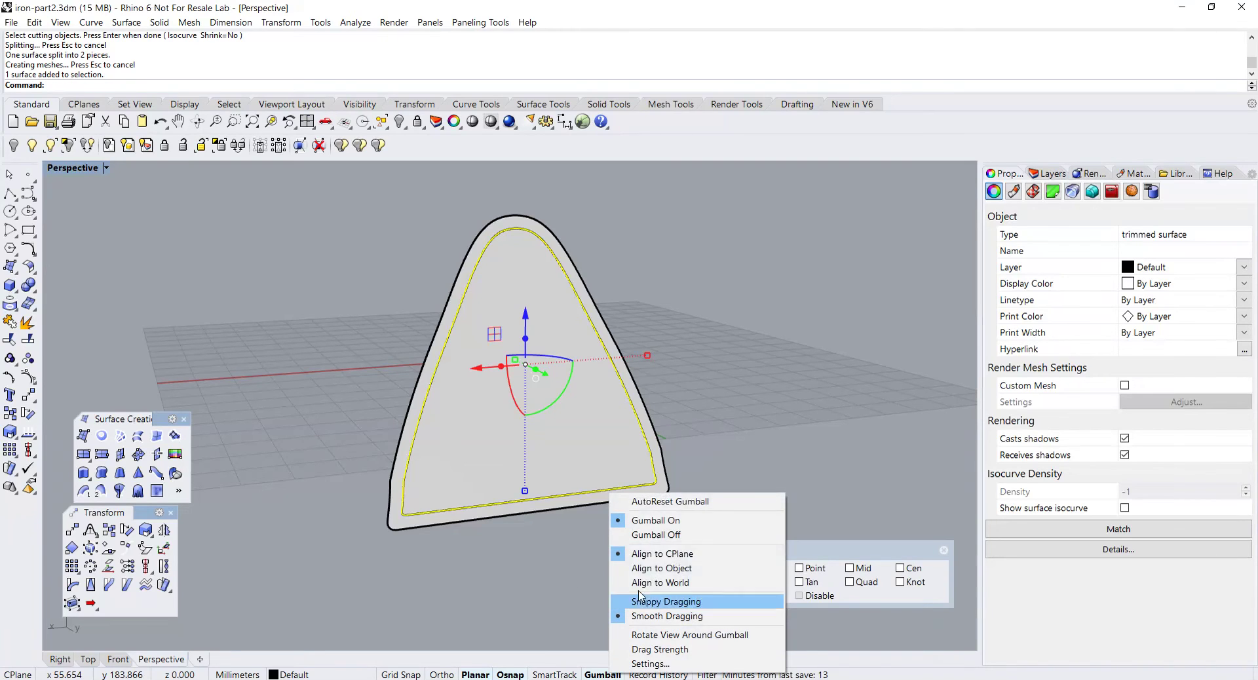
{"action": "left_click", "coordinate": [642, 568]}
{"action": "right_click_drag", "start_coordinate": [643, 576], "coordinate": [574, 520]}
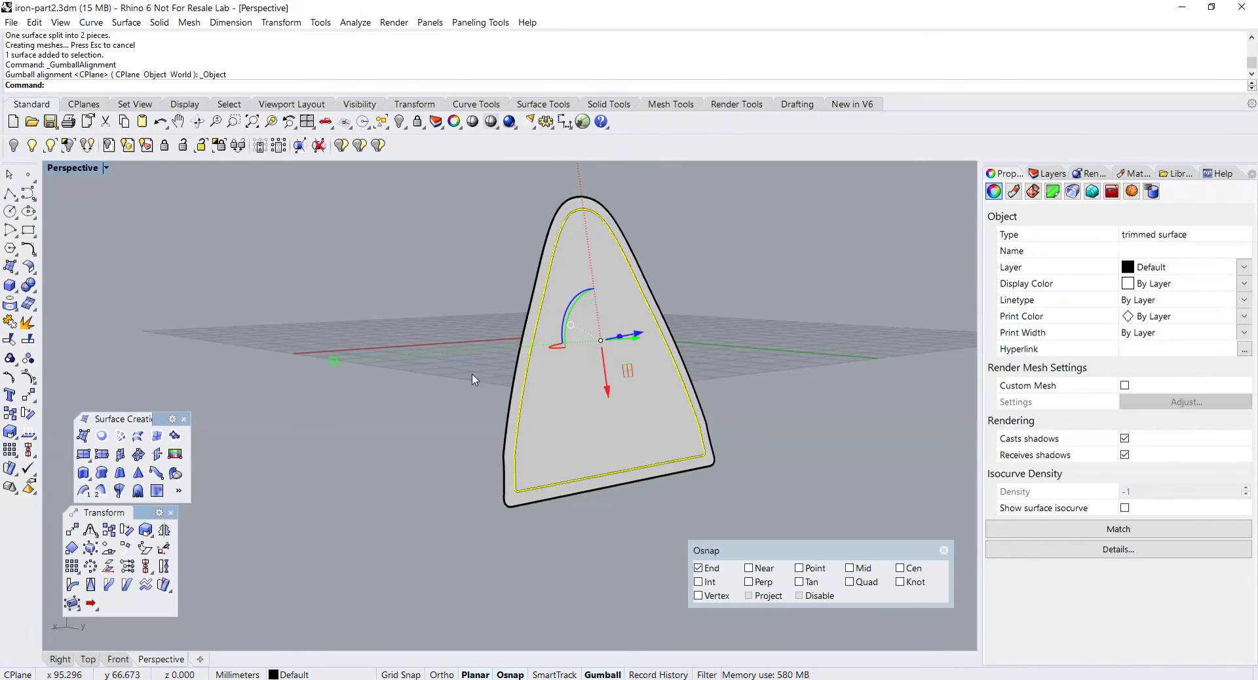
{"action": "left_click", "coordinate": [334, 361]}
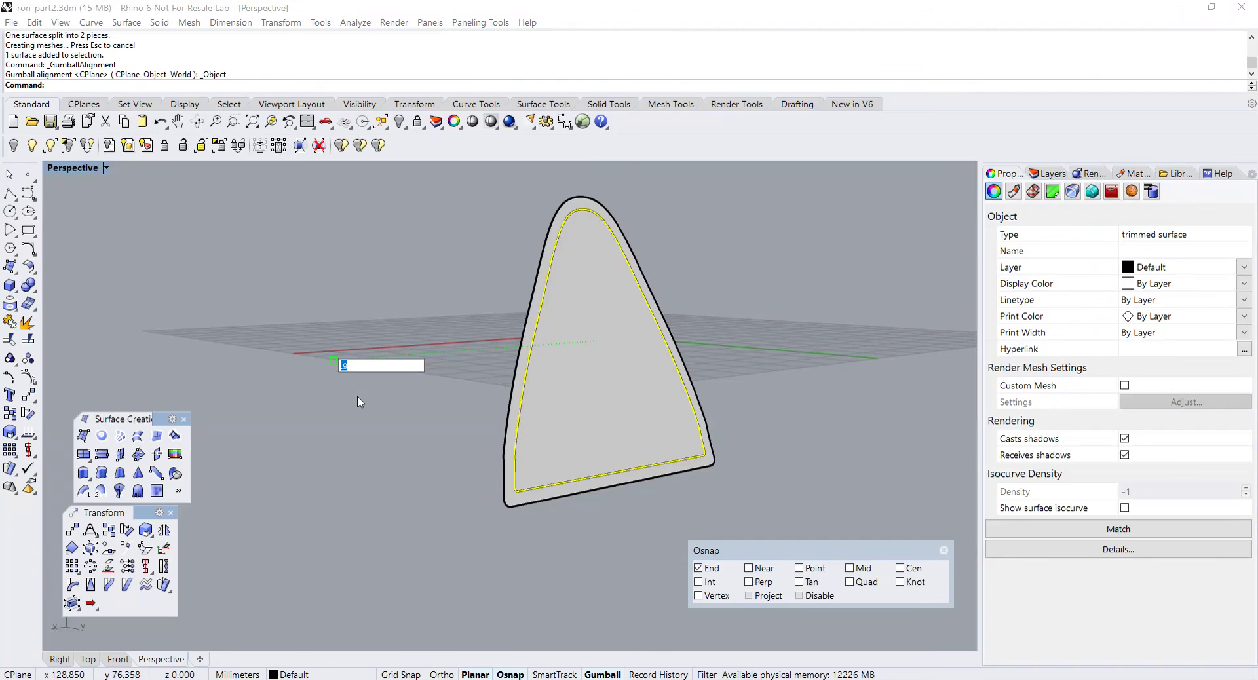
{"action": "key", "text": "Return"}
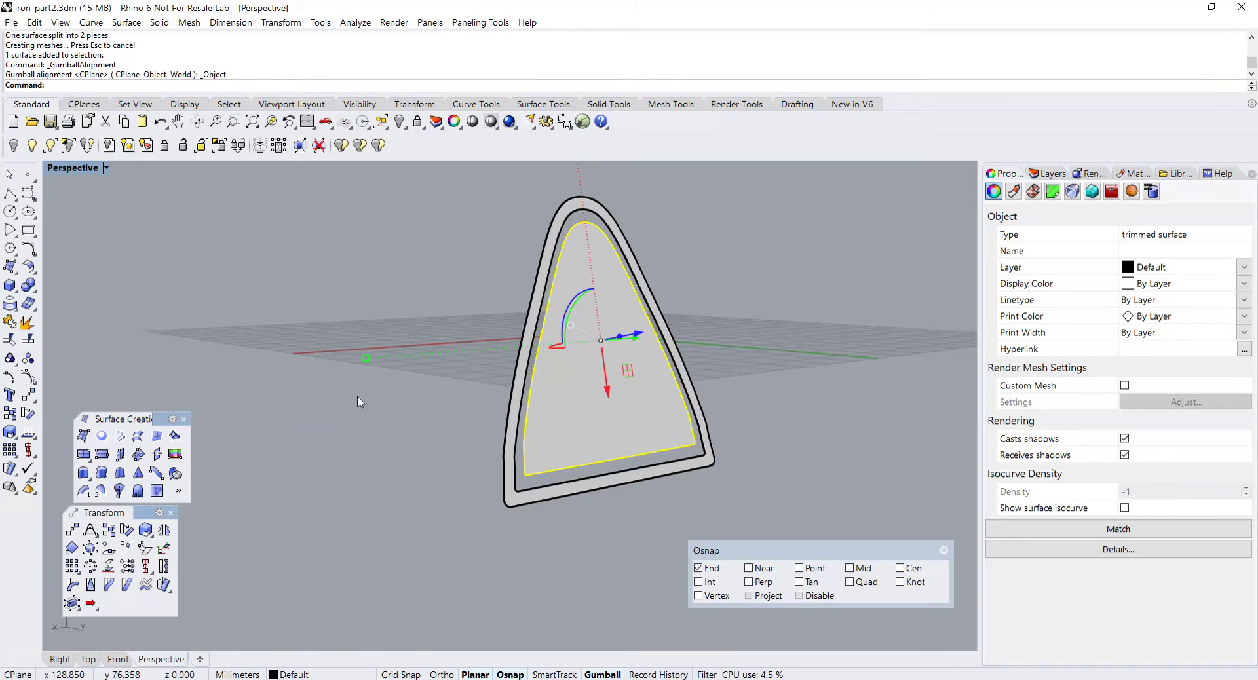
{"action": "right_click_drag", "start_coordinate": [626, 372], "coordinate": [643, 343]}
{"action": "left_click", "coordinate": [627, 349]}
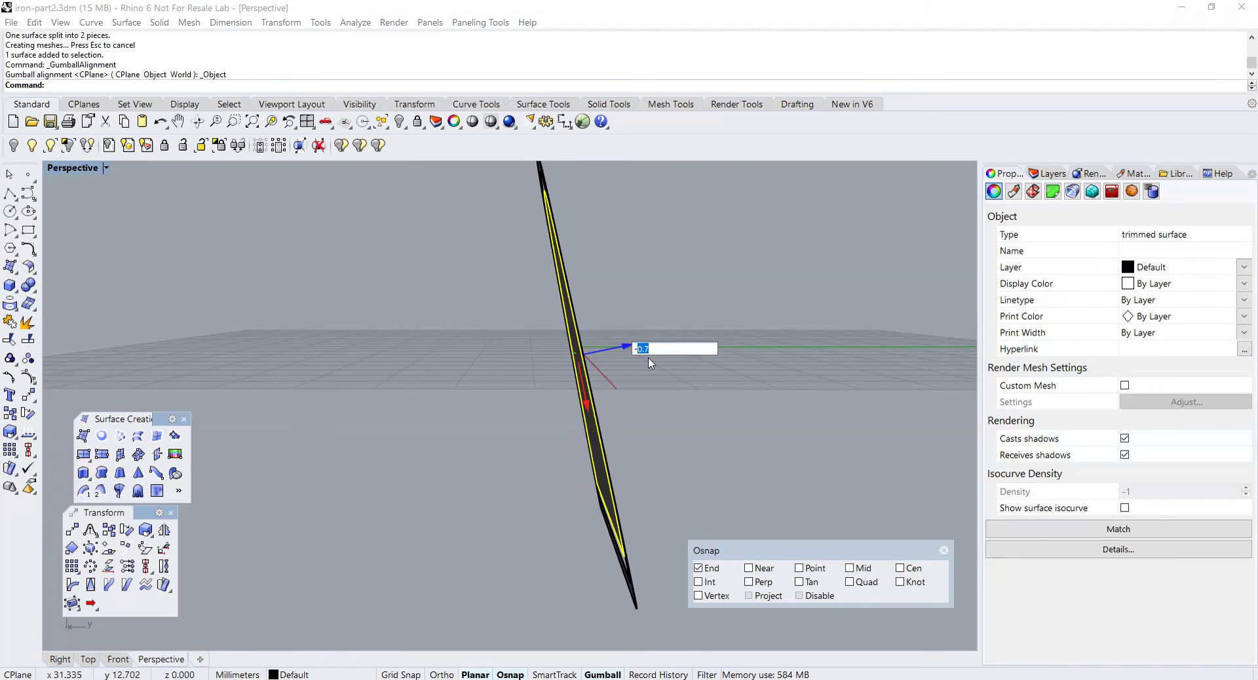
- Move the trimmed triangular face 1 mm from its original outline, leaving a small gap
{"action": "type", "text": "1"}
{"action": "key", "text": "Return"}
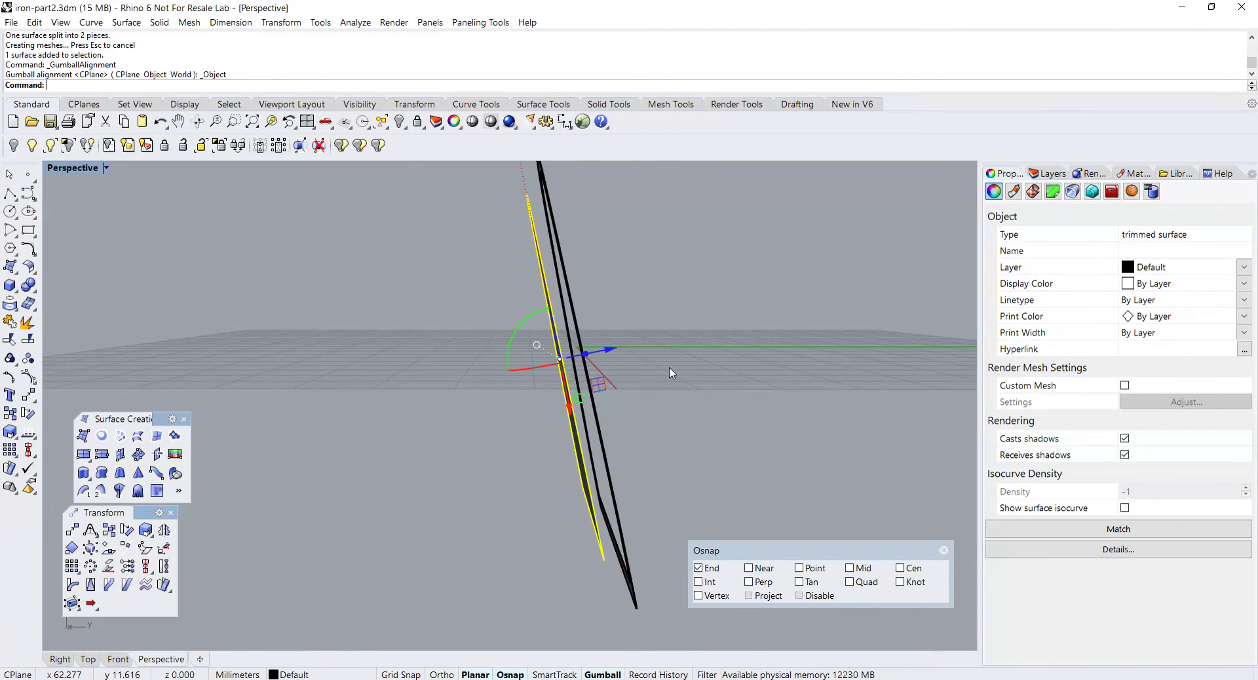
{"action": "right_click_drag", "start_coordinate": [669, 367], "coordinate": [524, 383]}
{"action": "left_click_drag", "start_coordinate": [494, 393], "coordinate": [494, 400]}
{"action": "key", "text": "Escape"}
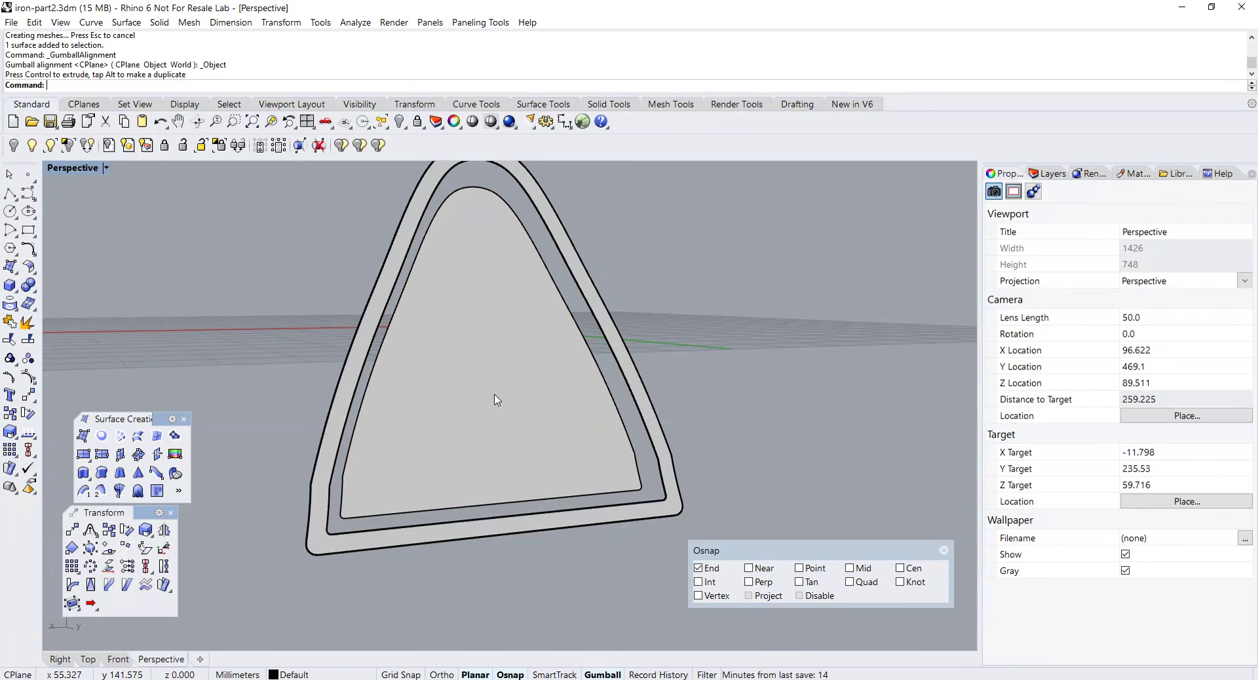
{"action": "right_click_drag", "start_coordinate": [494, 396], "coordinate": [406, 352]}
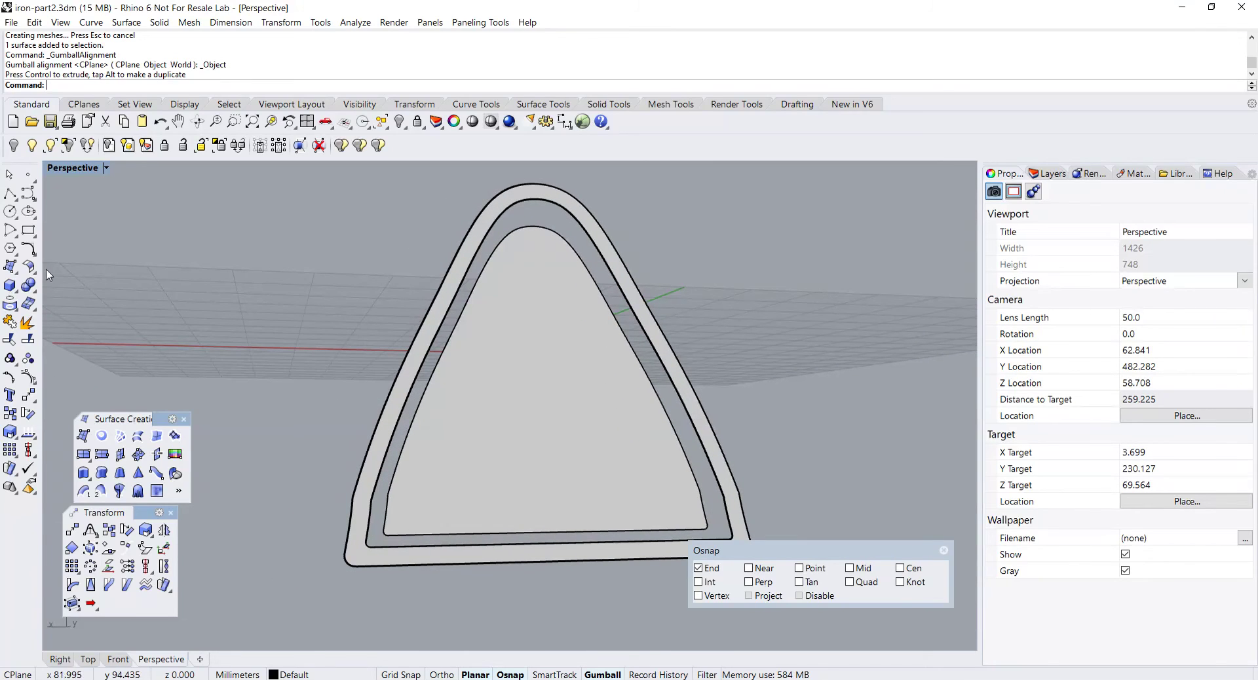
{"action": "left_click", "coordinate": [137, 435]}
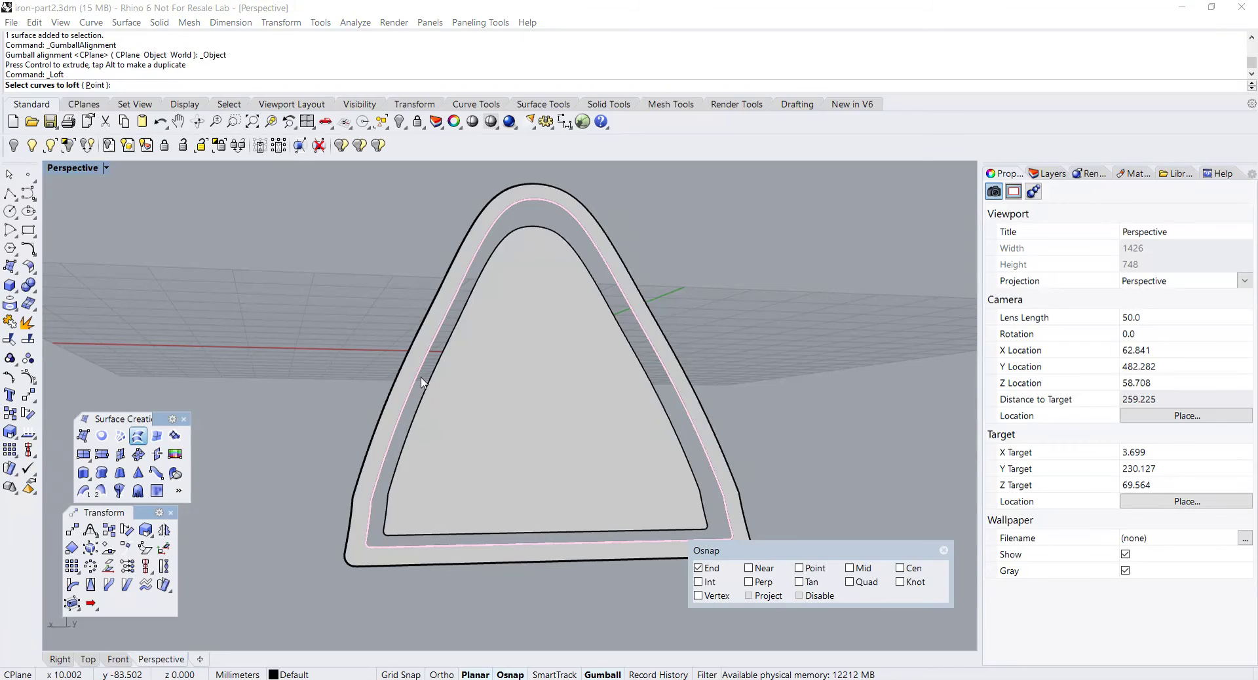
- Loft a strip between the face's edge and the original outline along the side
{"action": "left_click", "coordinate": [423, 382]}
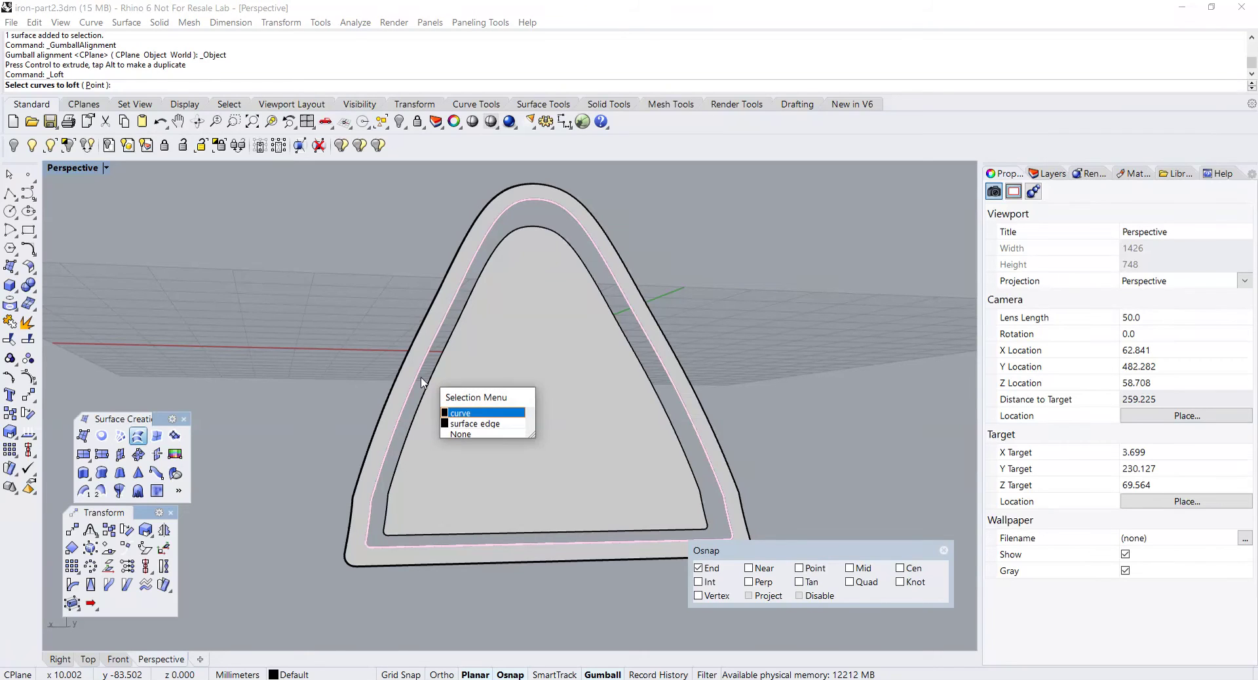
{"action": "left_click", "coordinate": [458, 424]}
{"action": "left_click", "coordinate": [413, 419]}
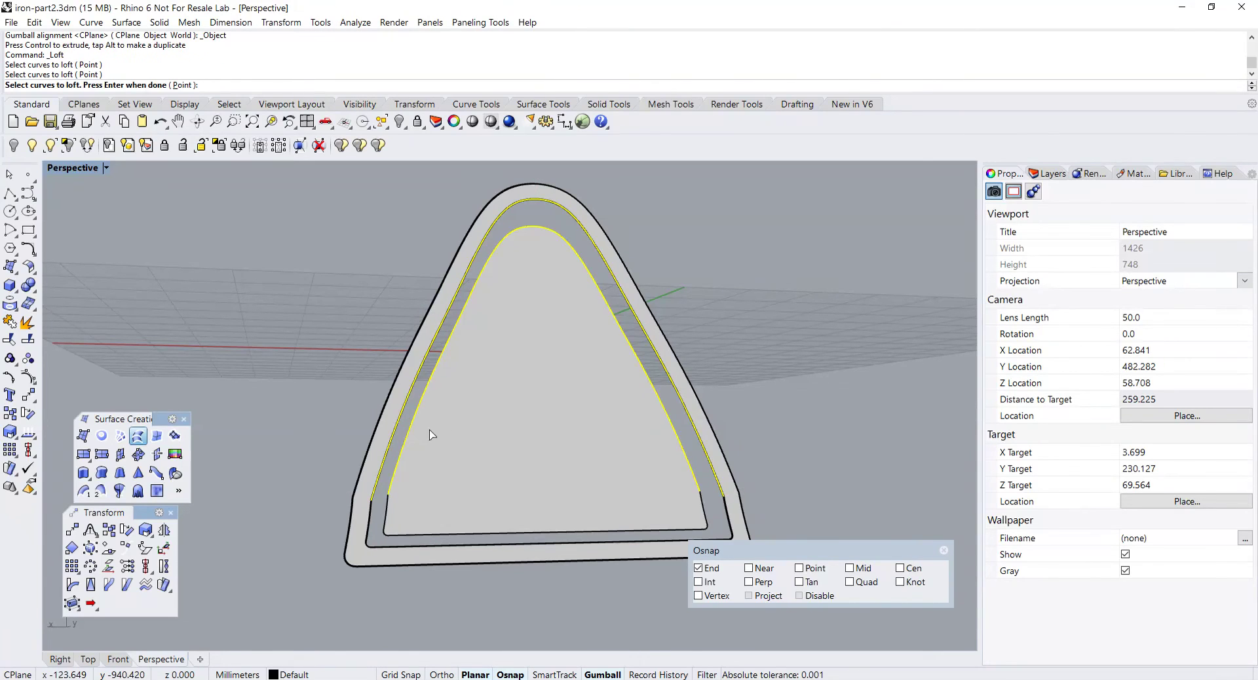
{"action": "key", "text": "Return"}
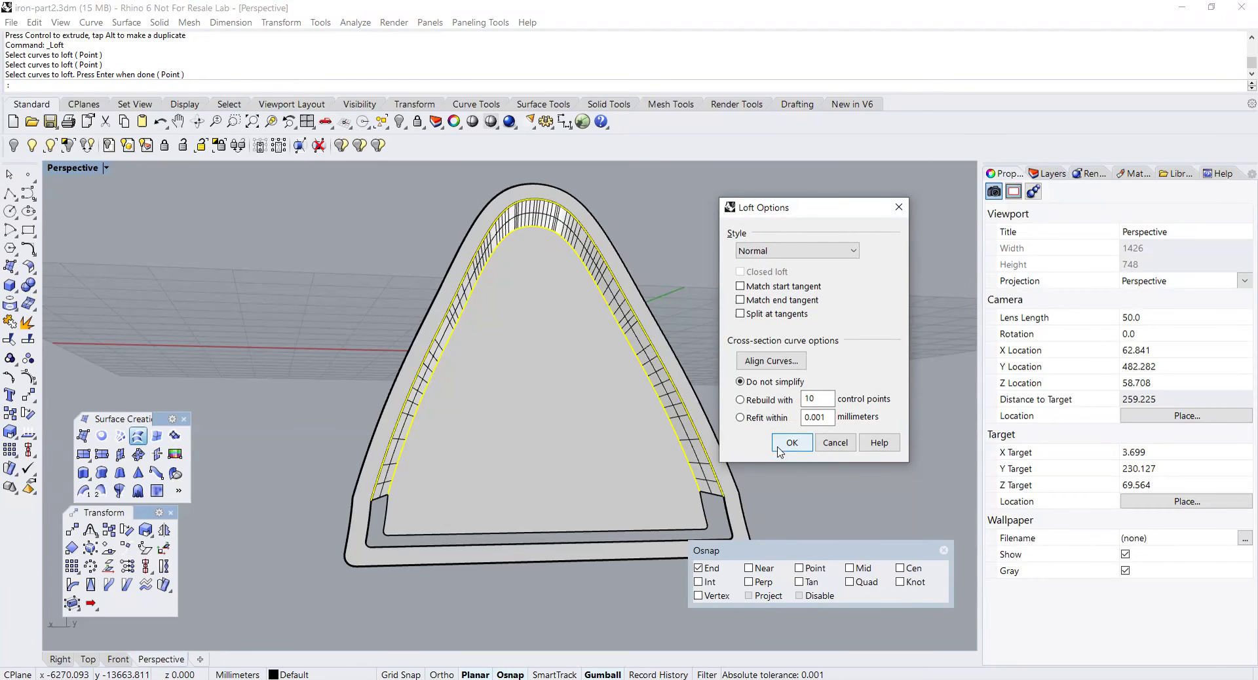
{"action": "left_click", "coordinate": [779, 443]}
{"action": "mouse_move", "coordinate": [773, 450]}
{"action": "right_mouse_down"}
{"action": "mouse_move", "coordinate": [806, 458]}
{"action": "mouse_move", "coordinate": [794, 402]}
{"action": "mouse_move", "coordinate": [789, 452]}
{"action": "right_mouse_up"}
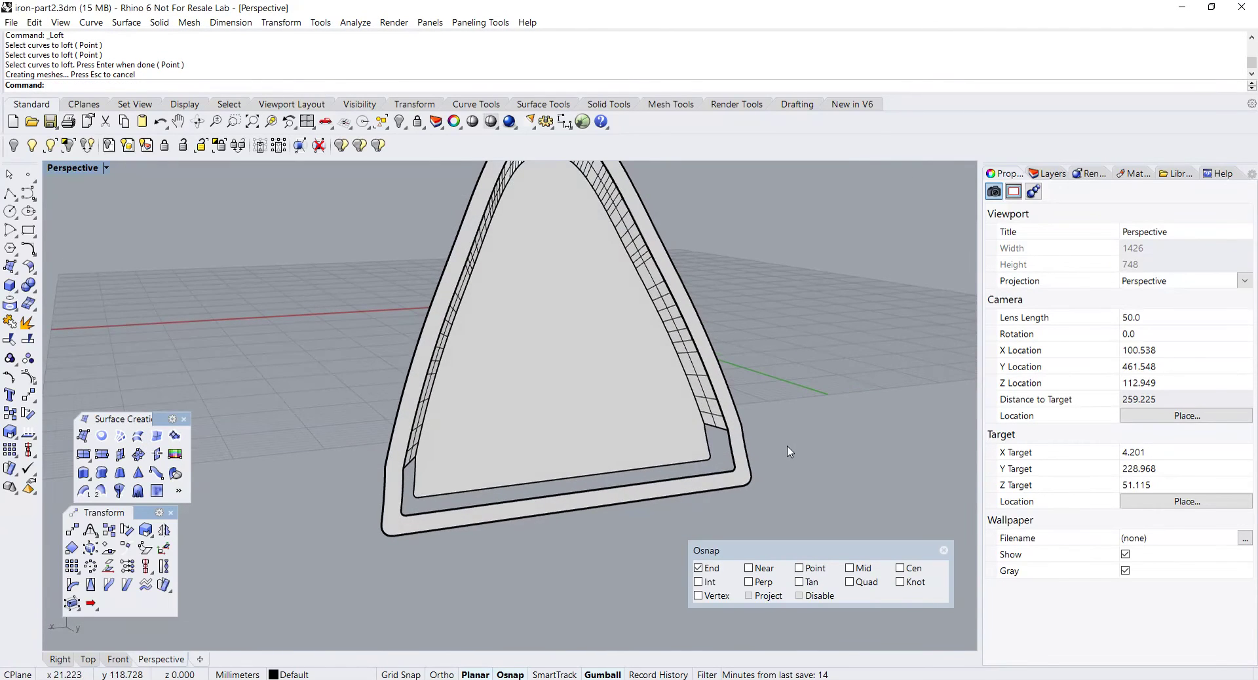
- Loft a second strip bridging the gap at the lower-right corner
{"action": "right_click", "coordinate": [789, 451]}
{"action": "scroll", "coordinate": [714, 440], "scroll_direction": "up", "scroll_amount": 4}
{"action": "left_click", "coordinate": [699, 427]}
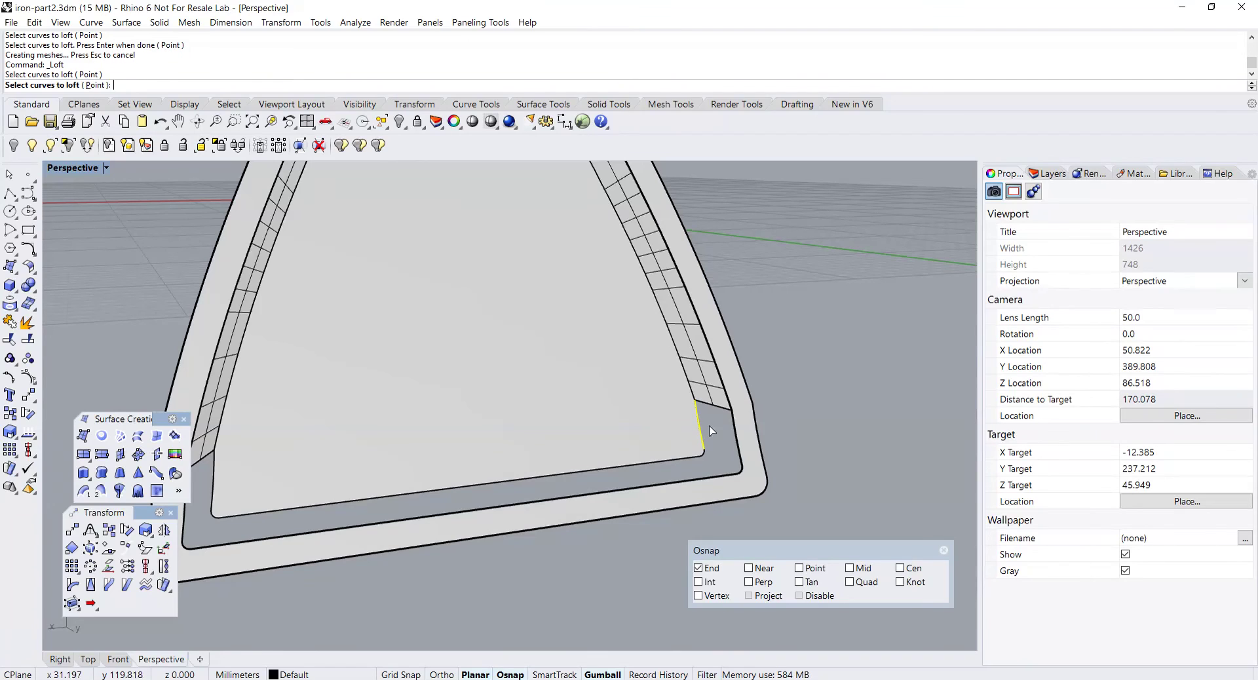
{"action": "left_click", "coordinate": [735, 438]}
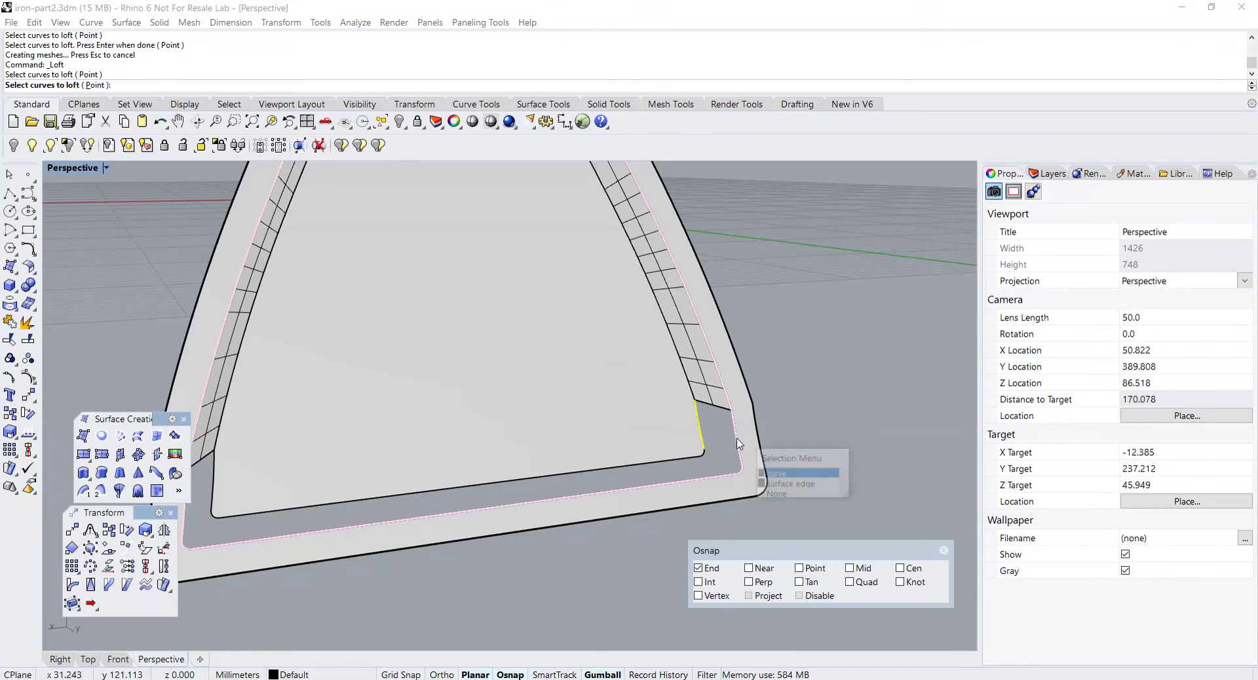
{"action": "left_click", "coordinate": [799, 482]}
{"action": "right_click", "coordinate": [799, 487]}
{"action": "left_click", "coordinate": [794, 442]}
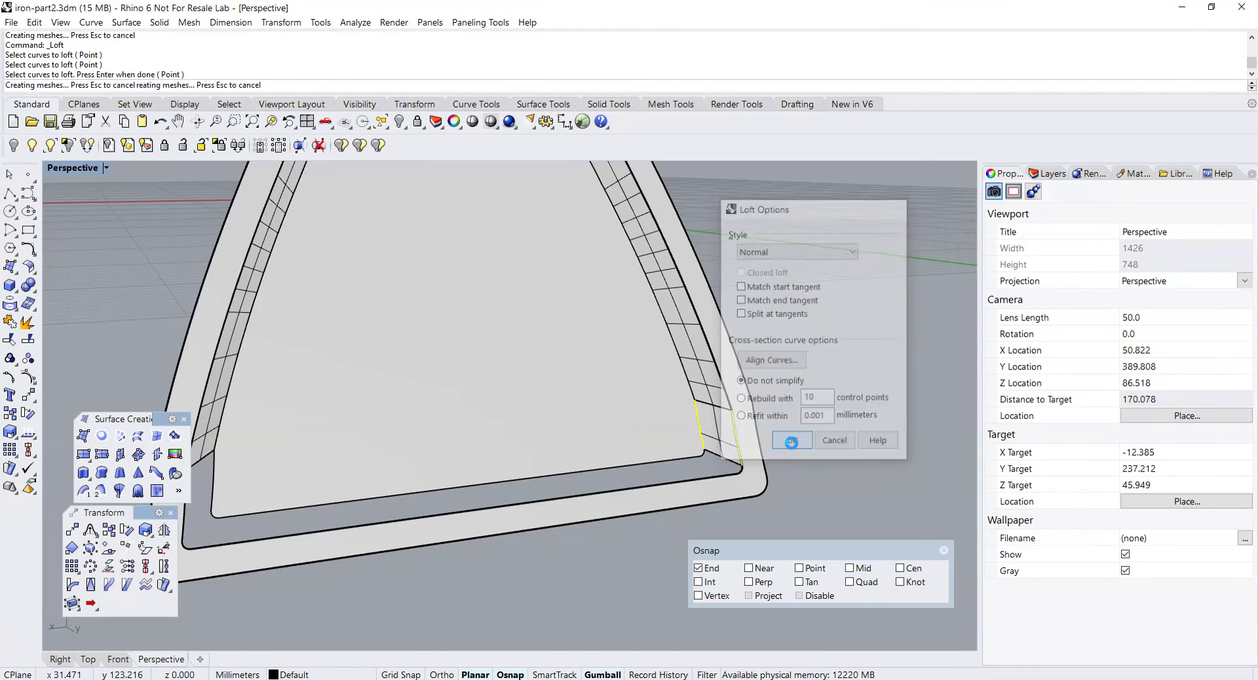
{"action": "scroll", "coordinate": [748, 440], "scroll_direction": "down", "scroll_amount": 4}
{"action": "scroll", "coordinate": [747, 440], "scroll_direction": "up", "scroll_amount": 3}
- Loft a third strip closing the gap at the lower-left corner
{"action": "right_click_drag", "start_coordinate": [714, 387], "coordinate": [488, 404]}
{"action": "scroll", "coordinate": [569, 374], "scroll_direction": "up", "scroll_amount": 4}
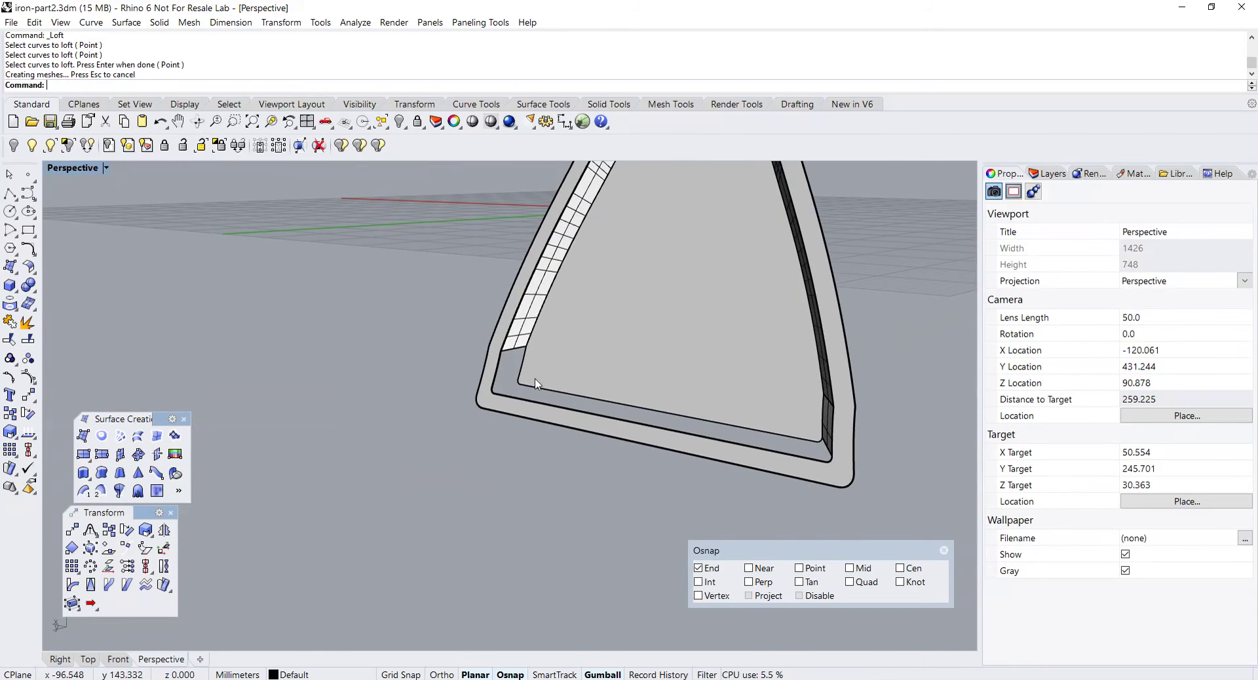
{"action": "right_click", "coordinate": [394, 364]}
{"action": "left_click", "coordinate": [484, 353]}
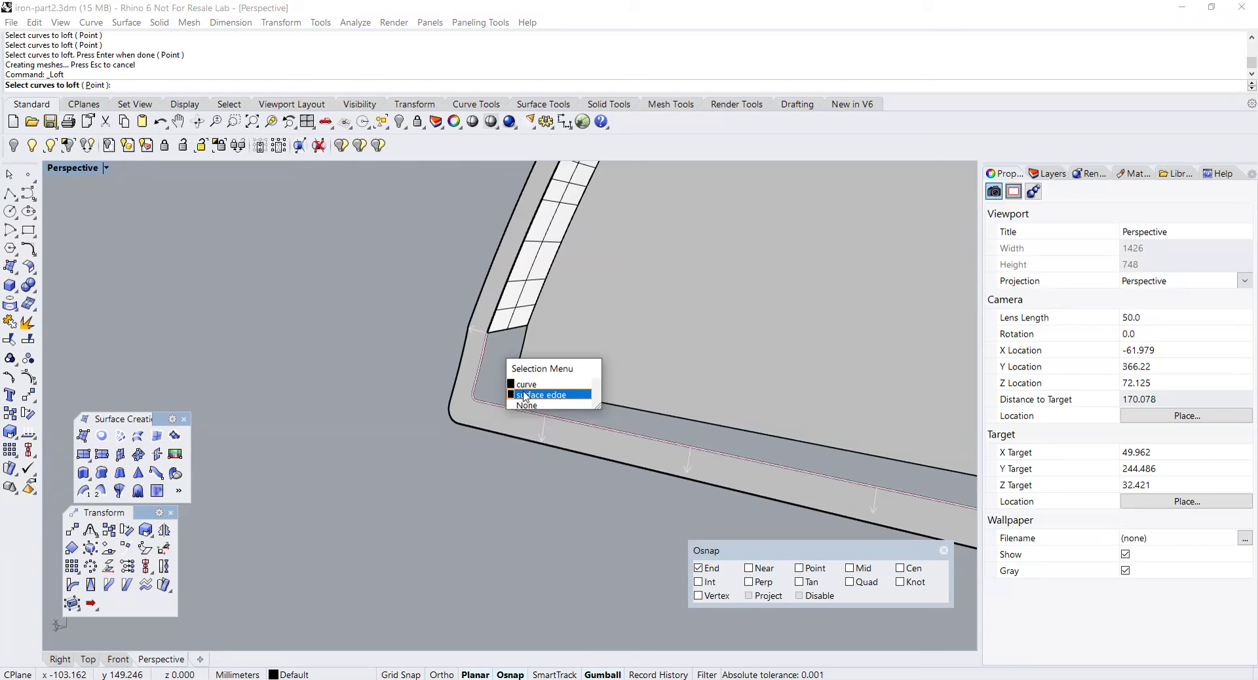
{"action": "left_click", "coordinate": [525, 395]}
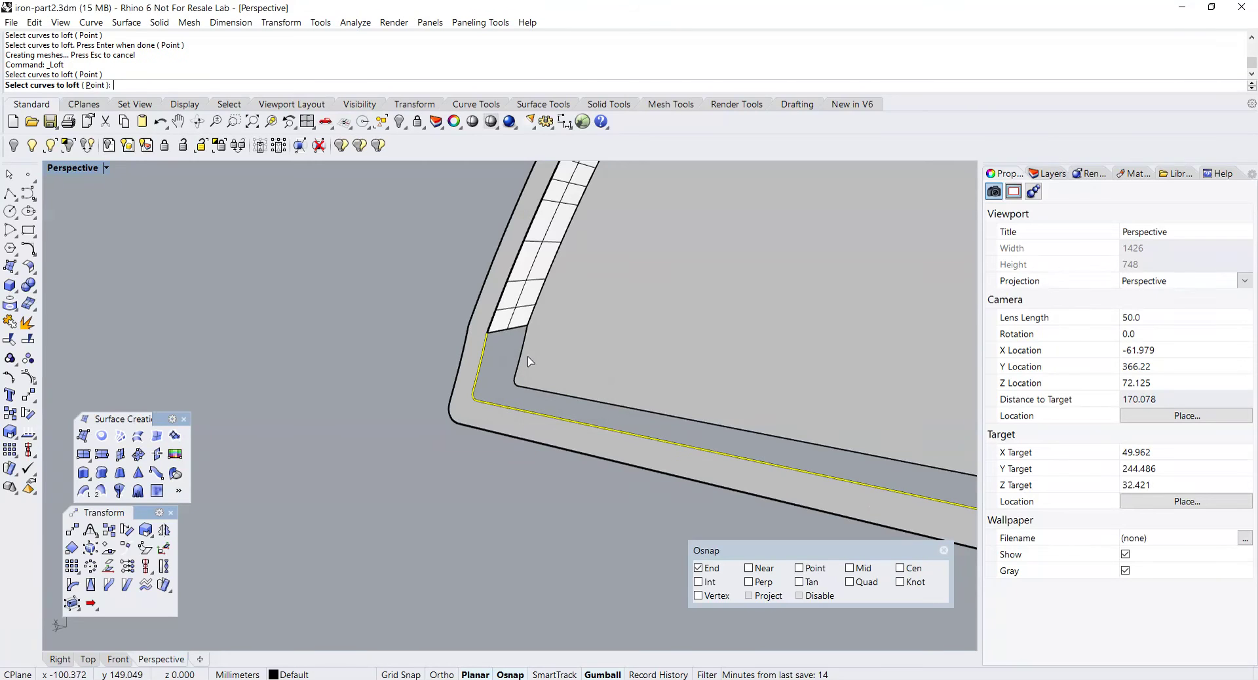
{"action": "right_click", "coordinate": [526, 387]}
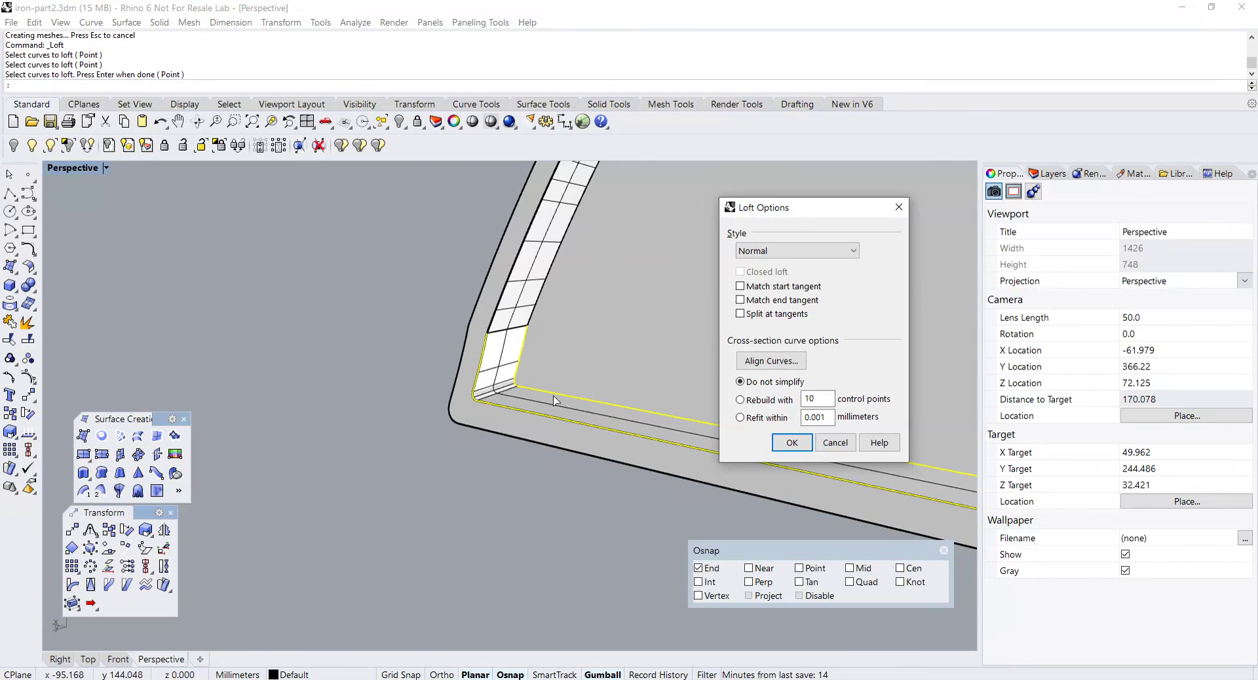
{"action": "left_click", "coordinate": [790, 448]}
{"action": "right_click_drag", "start_coordinate": [710, 435], "coordinate": [669, 440]}
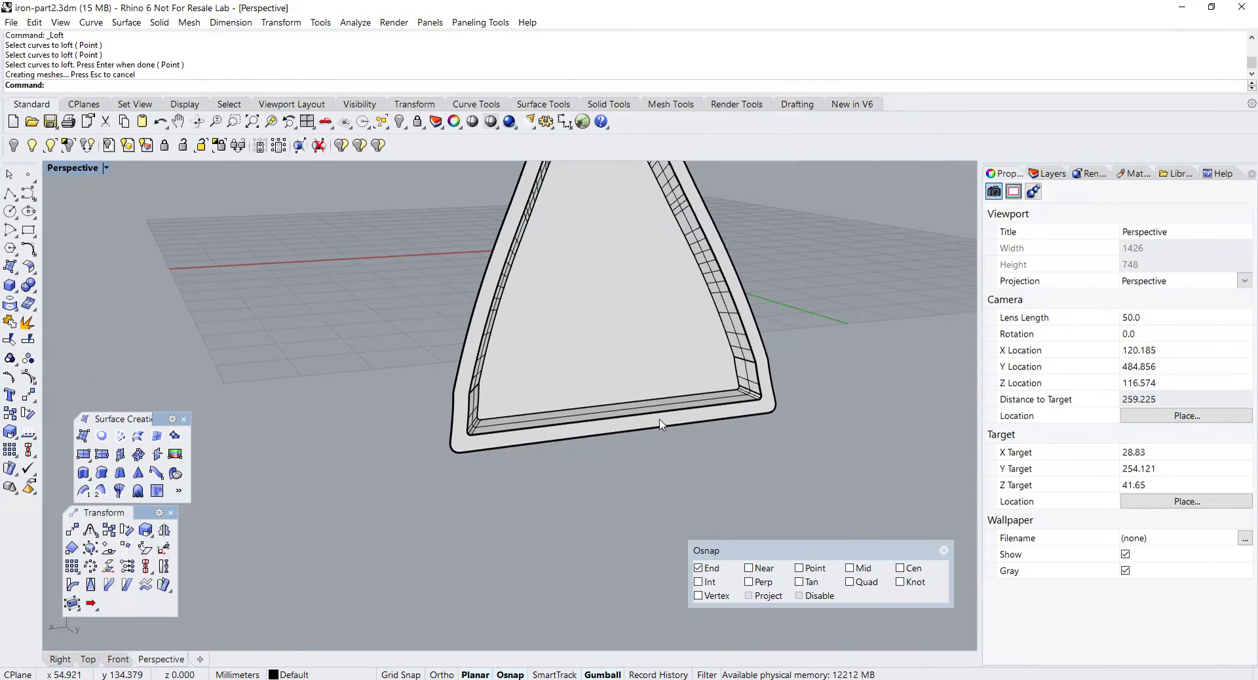
{"action": "scroll", "coordinate": [660, 424], "scroll_direction": "down", "scroll_amount": 3}
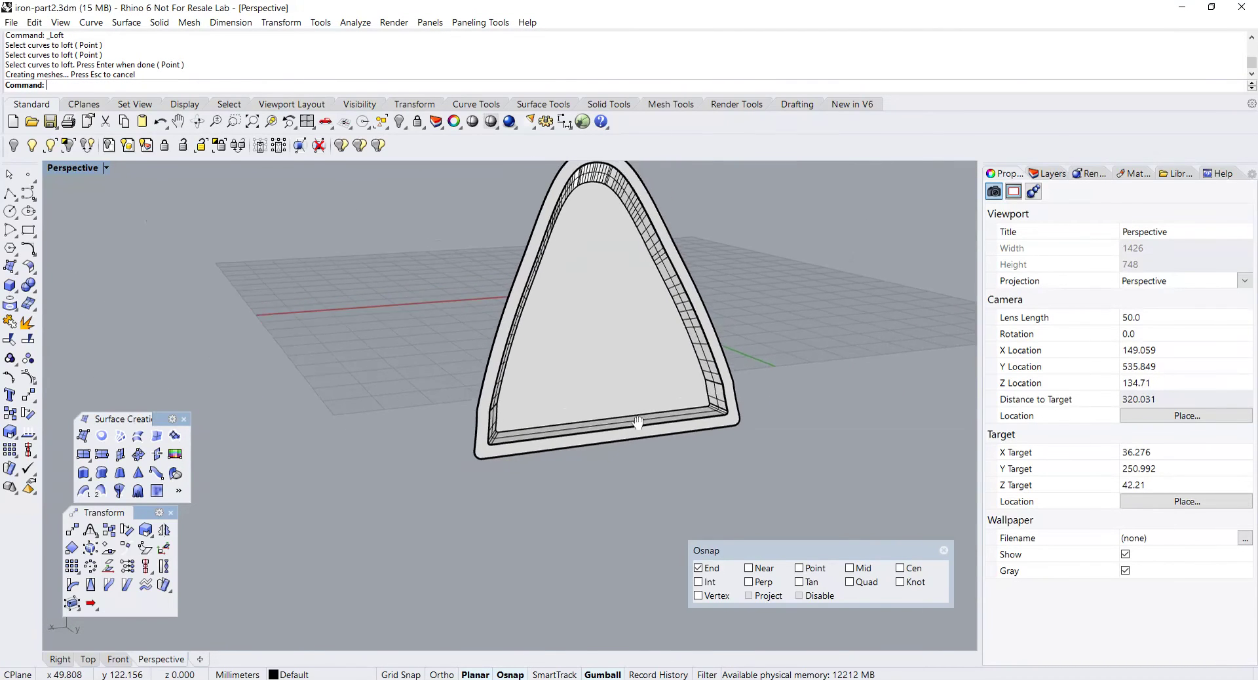
{"action": "left_click", "coordinate": [12, 323]}
- Join the triangular face with its side, lower-right and bottom loft strips (five surfaces)
{"action": "left_click", "coordinate": [540, 379]}
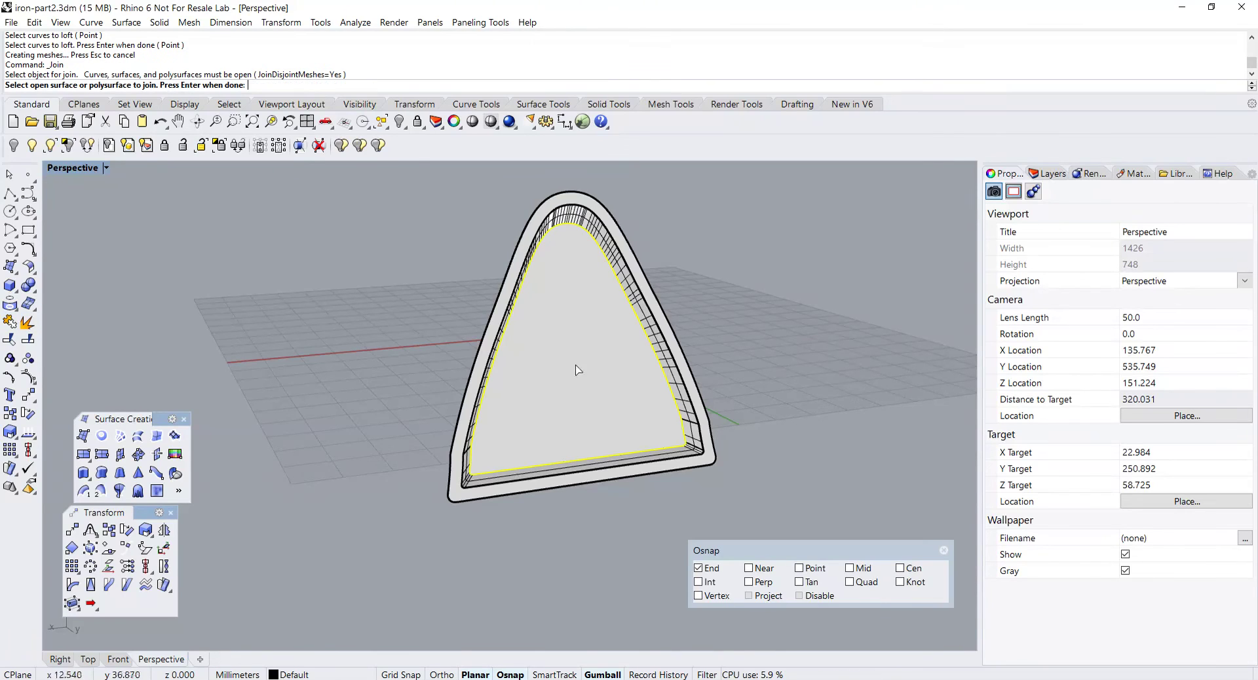
{"action": "left_click", "coordinate": [656, 349]}
{"action": "left_click", "coordinate": [696, 436]}
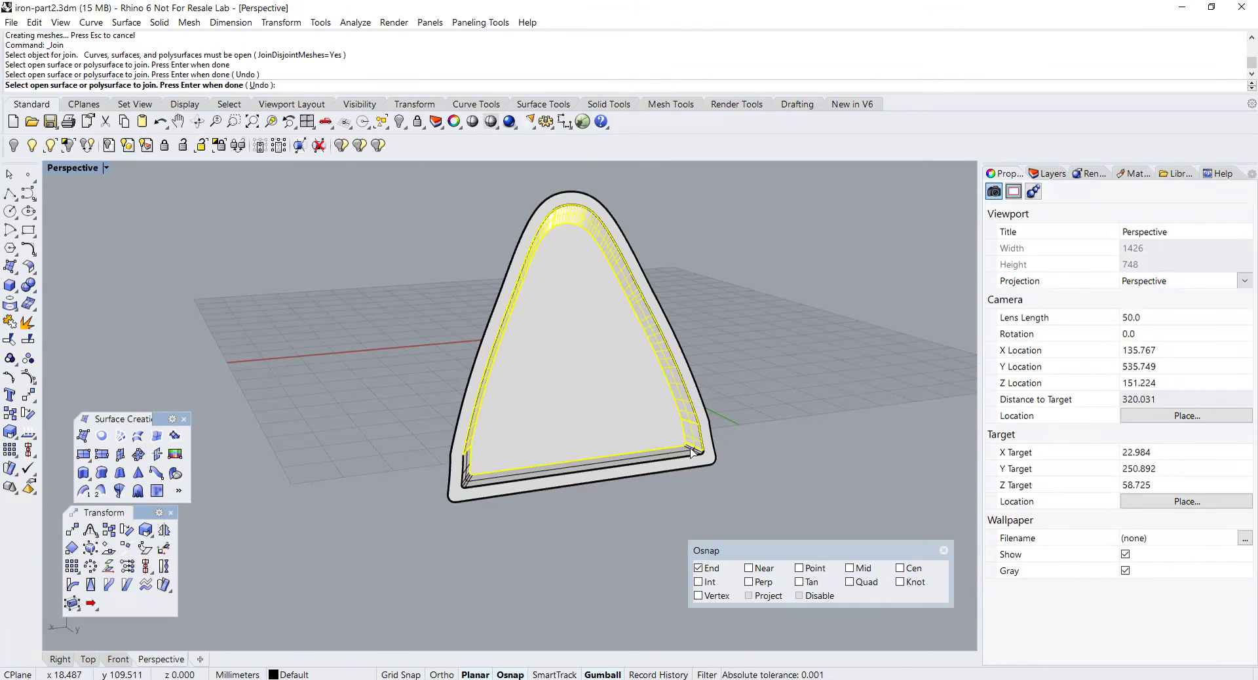
{"action": "left_click", "coordinate": [691, 452]}
{"action": "key", "text": "Return"}
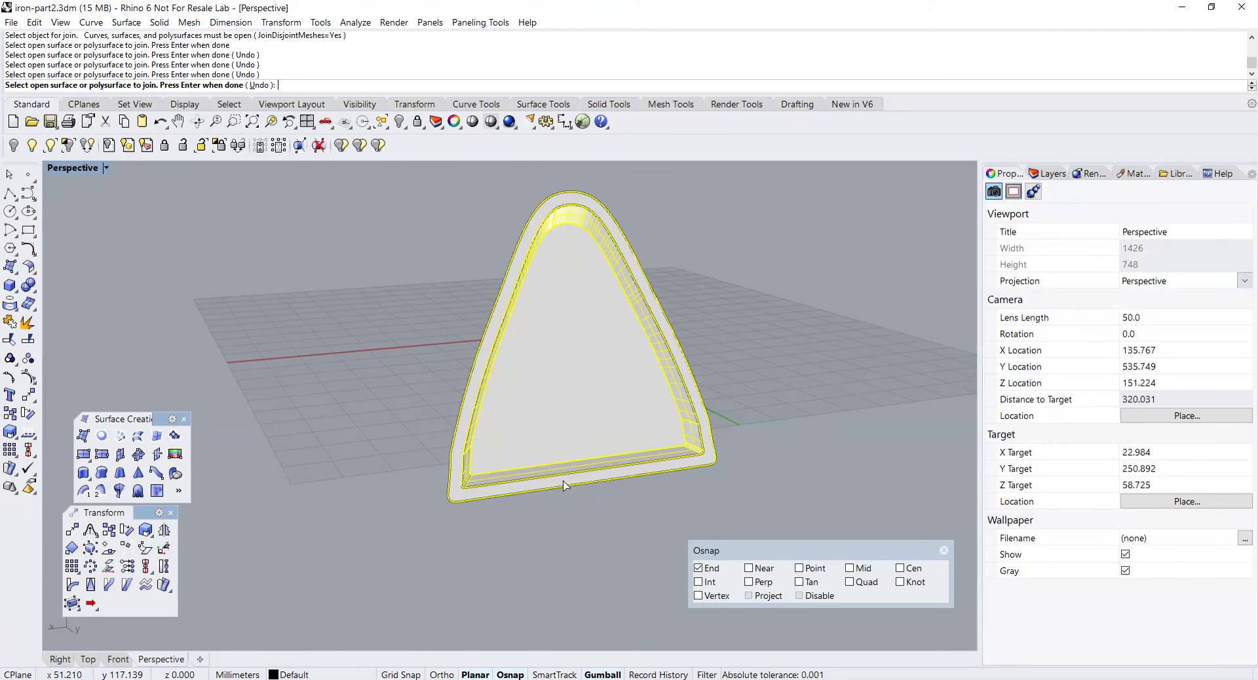
{"action": "right_click_drag", "start_coordinate": [580, 480], "coordinate": [660, 473]}
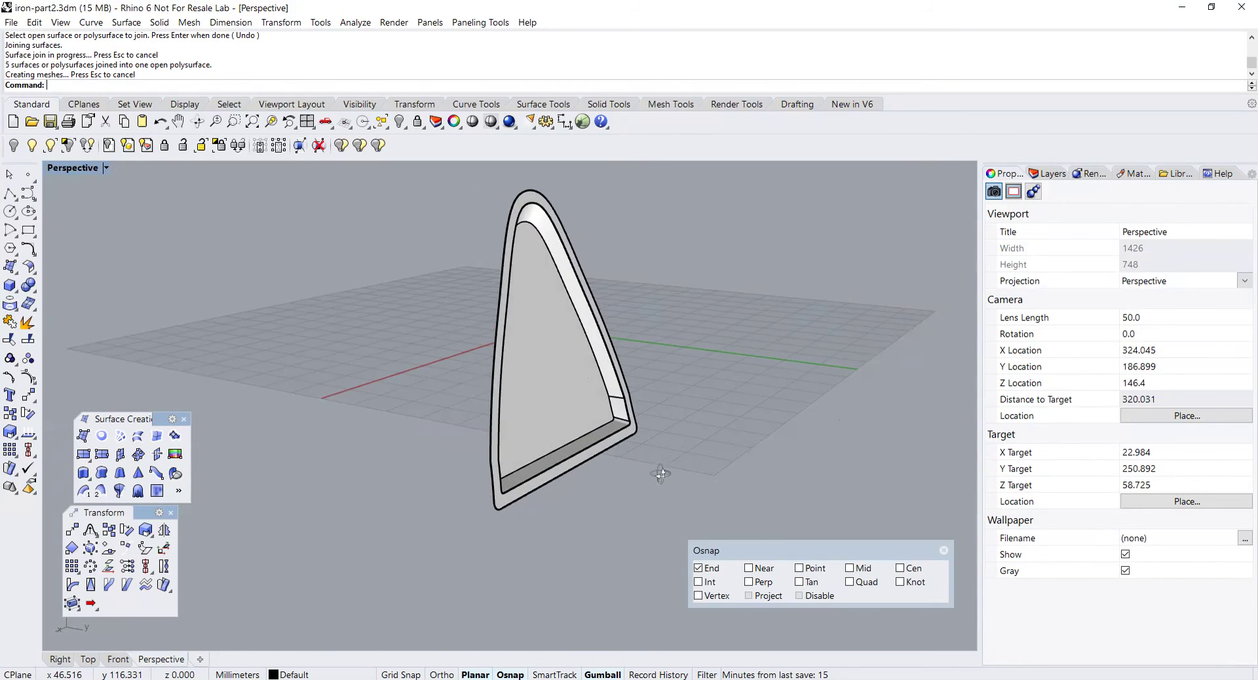
{"action": "left_click", "coordinate": [387, 125]}
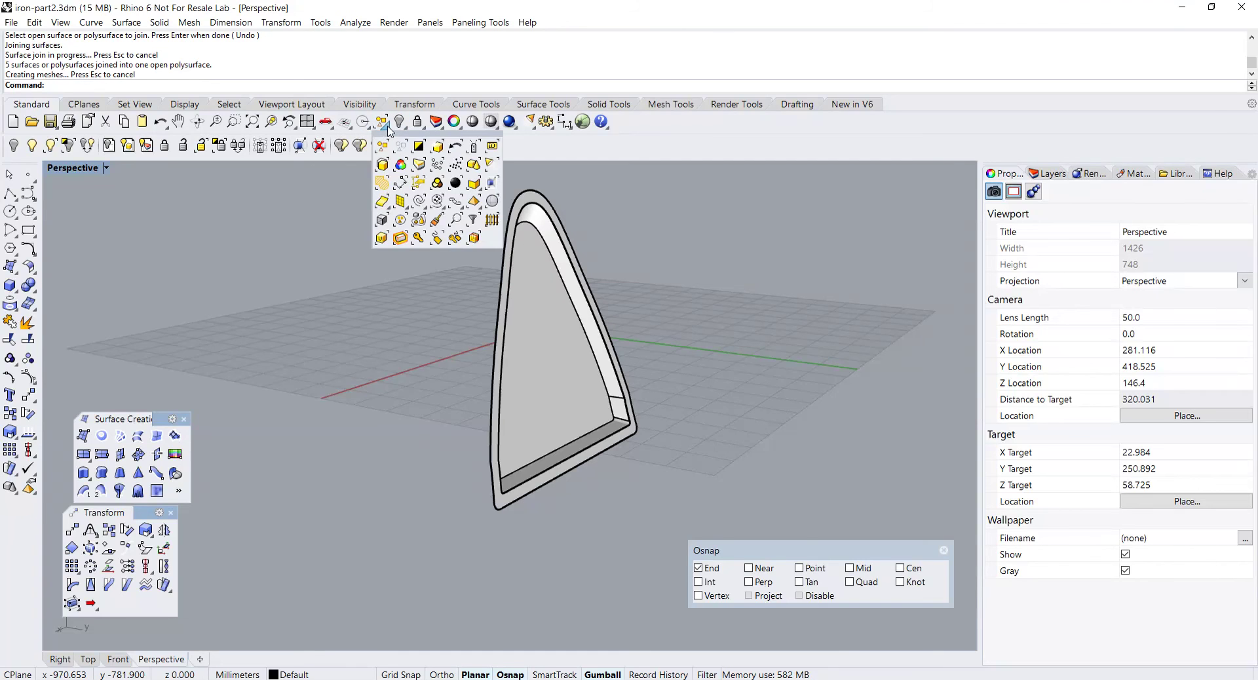
- Delete the two leftover closed curves and show the 9 hidden iron objects
{"action": "left_click", "coordinate": [418, 202]}
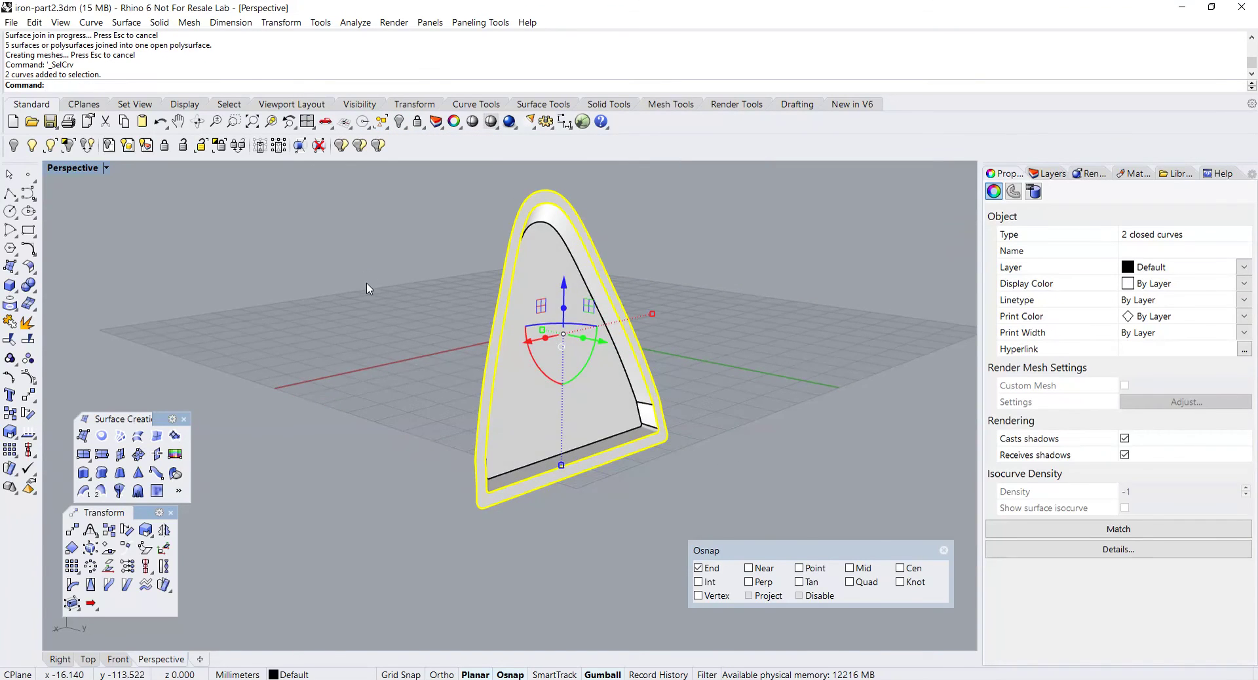
{"action": "key", "text": "Delete"}
{"action": "right_click_drag", "start_coordinate": [389, 316], "coordinate": [411, 303]}
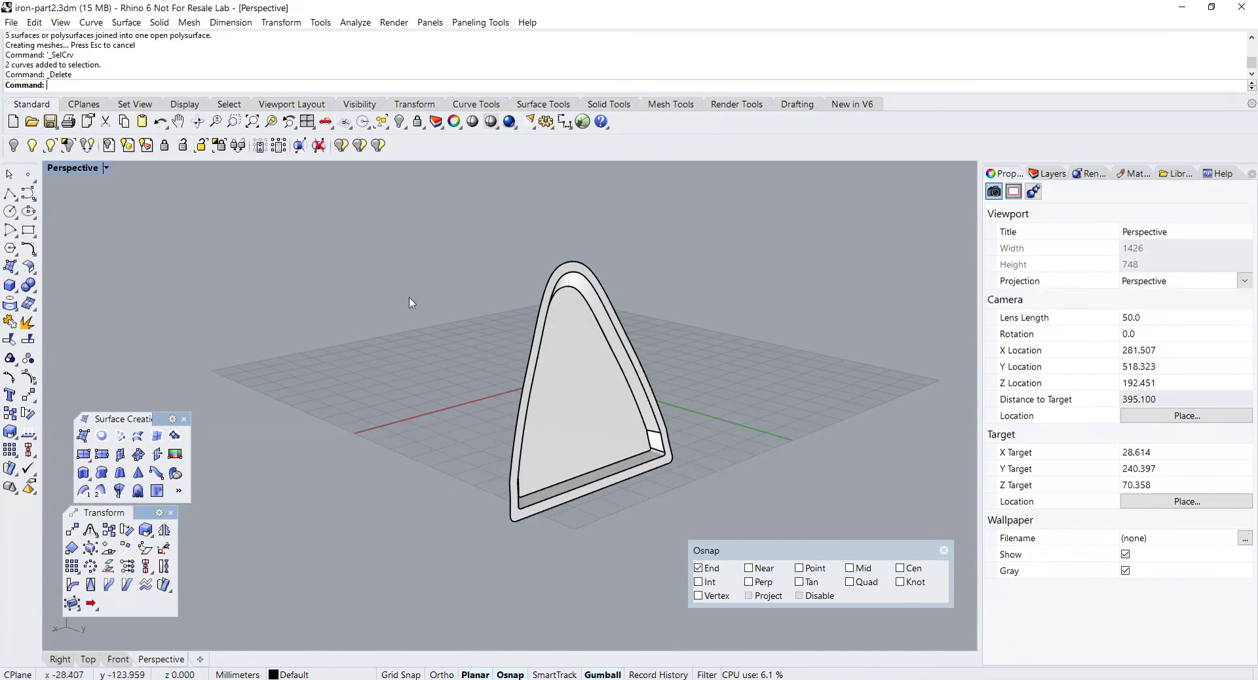
{"action": "left_click", "coordinate": [14, 144]}
{"action": "right_click_drag", "start_coordinate": [273, 284], "coordinate": [230, 339]}
- Join the handle's side surface to the main body and select the resulting closed polysurface
{"action": "left_click", "coordinate": [10, 321]}
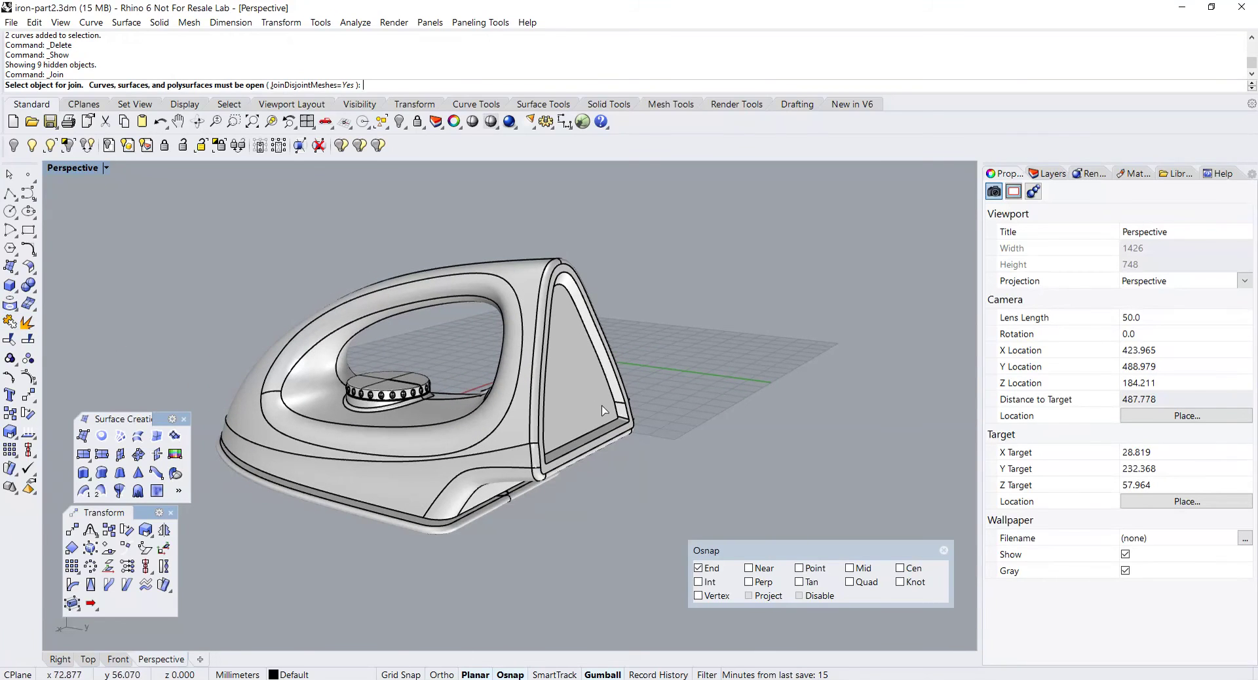
{"action": "left_click", "coordinate": [587, 398]}
{"action": "left_click", "coordinate": [529, 393]}
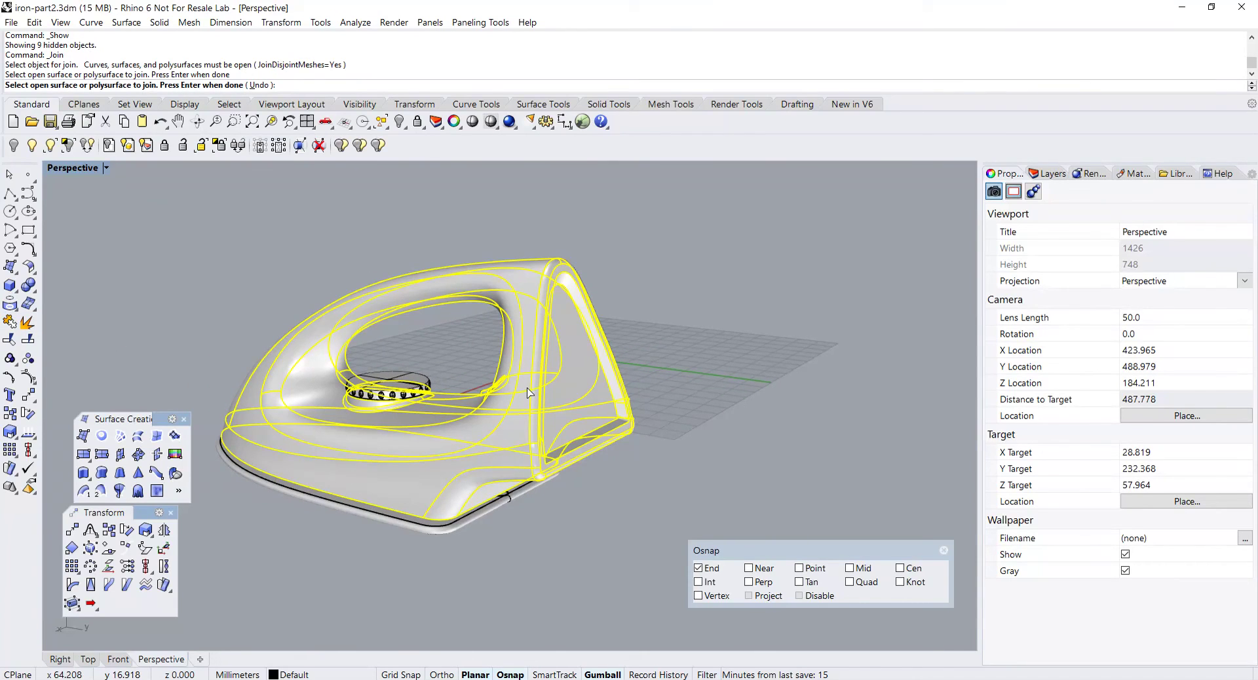
{"action": "right_click_drag", "start_coordinate": [527, 392], "coordinate": [557, 368]}
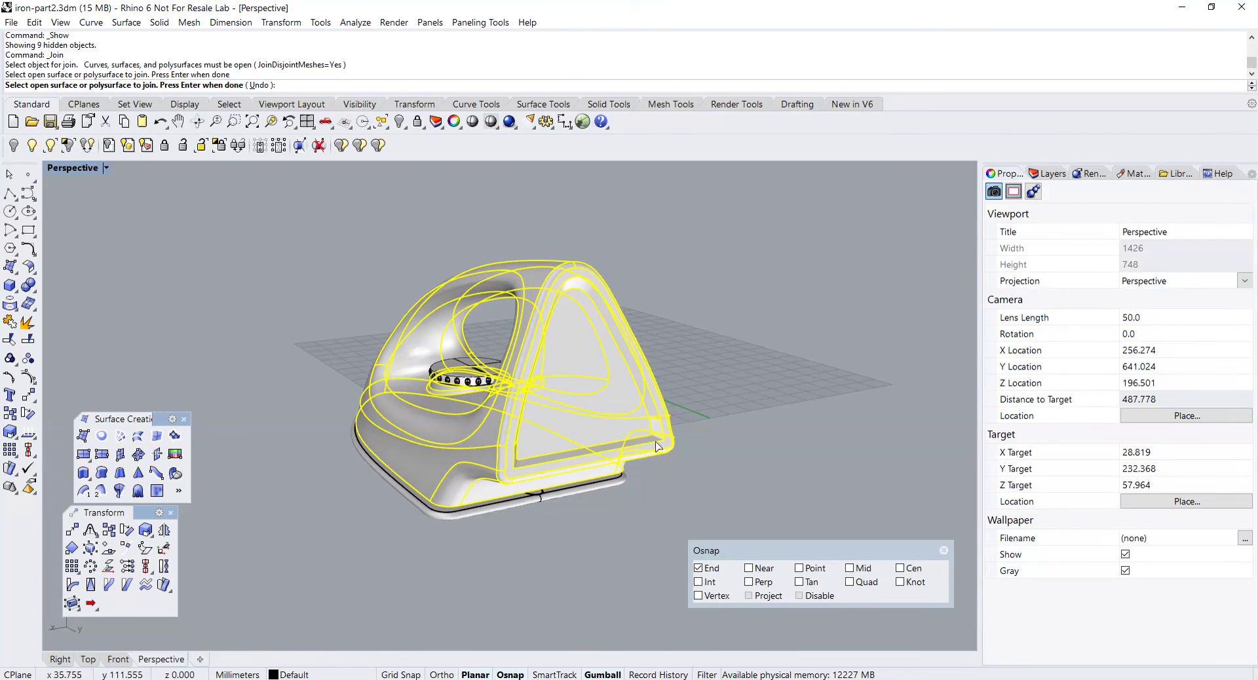
{"action": "scroll", "coordinate": [707, 435], "scroll_direction": "up", "scroll_amount": 3}
{"action": "key", "text": "Return"}
{"action": "key", "text": "Escape"}
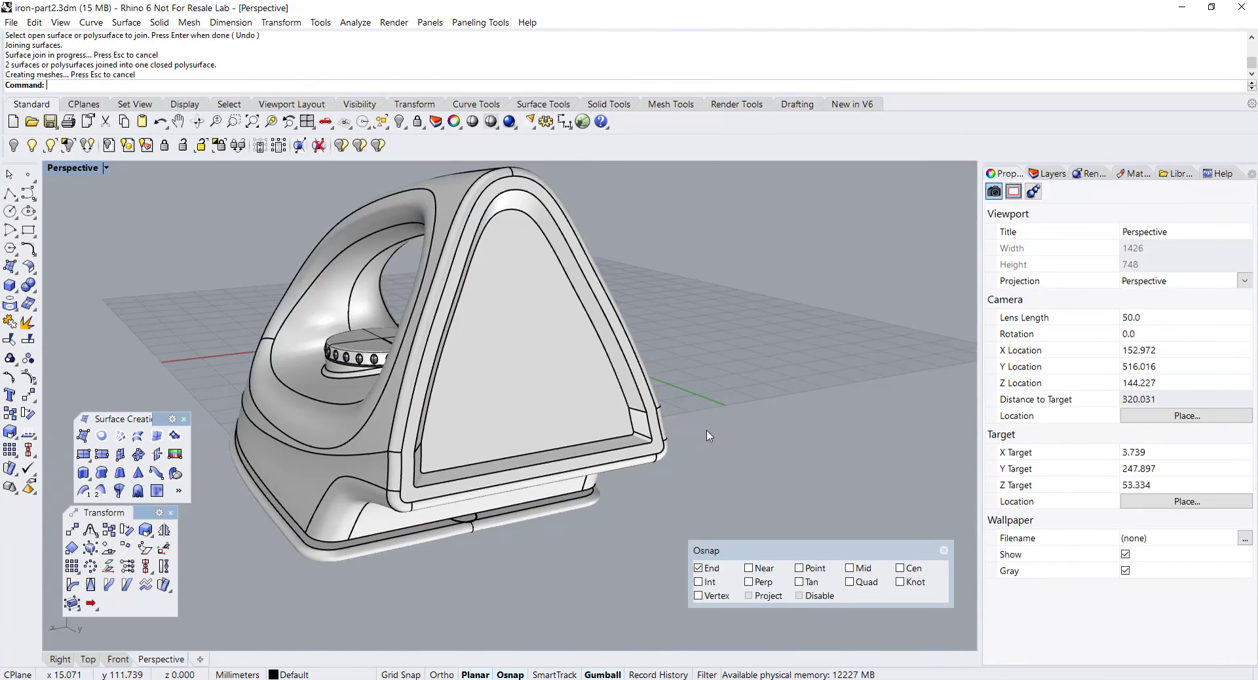
{"action": "scroll", "coordinate": [707, 435], "scroll_direction": "down", "scroll_amount": 3}
{"action": "right_click_drag", "start_coordinate": [674, 437], "coordinate": [583, 370]}
{"action": "left_click", "coordinate": [621, 420]}
{"action": "scroll", "coordinate": [585, 399], "scroll_direction": "up", "scroll_amount": 3}
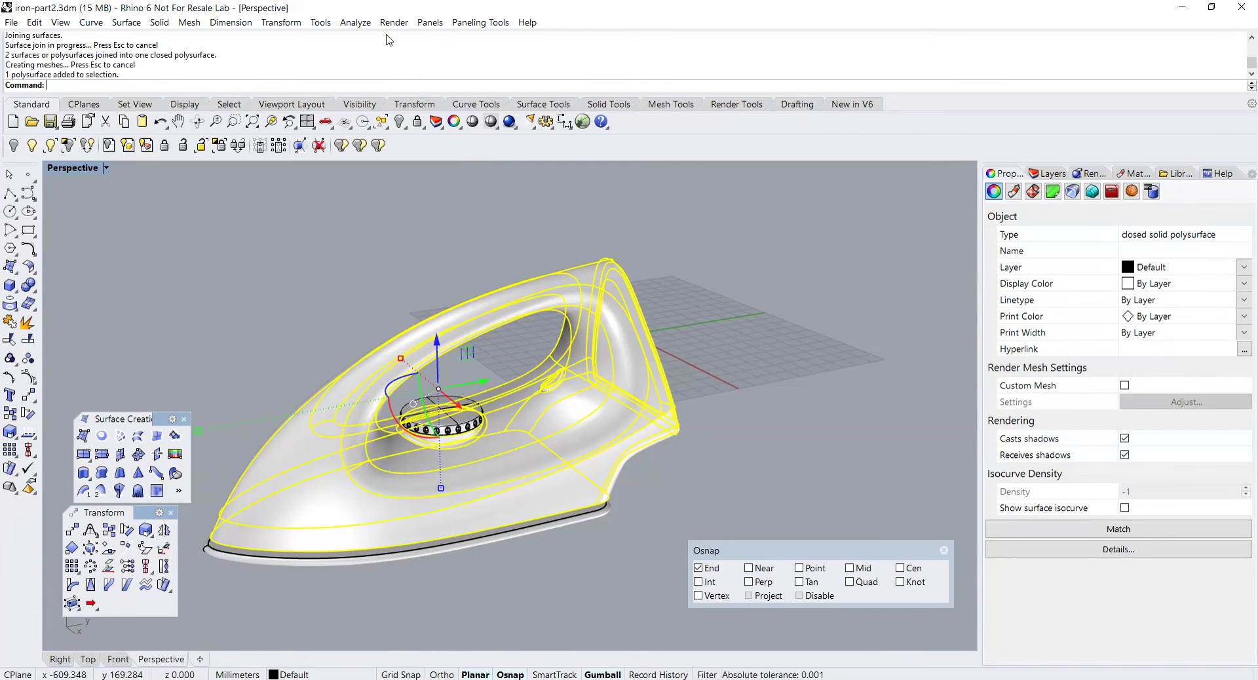
- Measure the iron's volume with Mass Properties: 1081620.61 cubic millimetres
{"action": "left_click", "coordinate": [355, 23]}
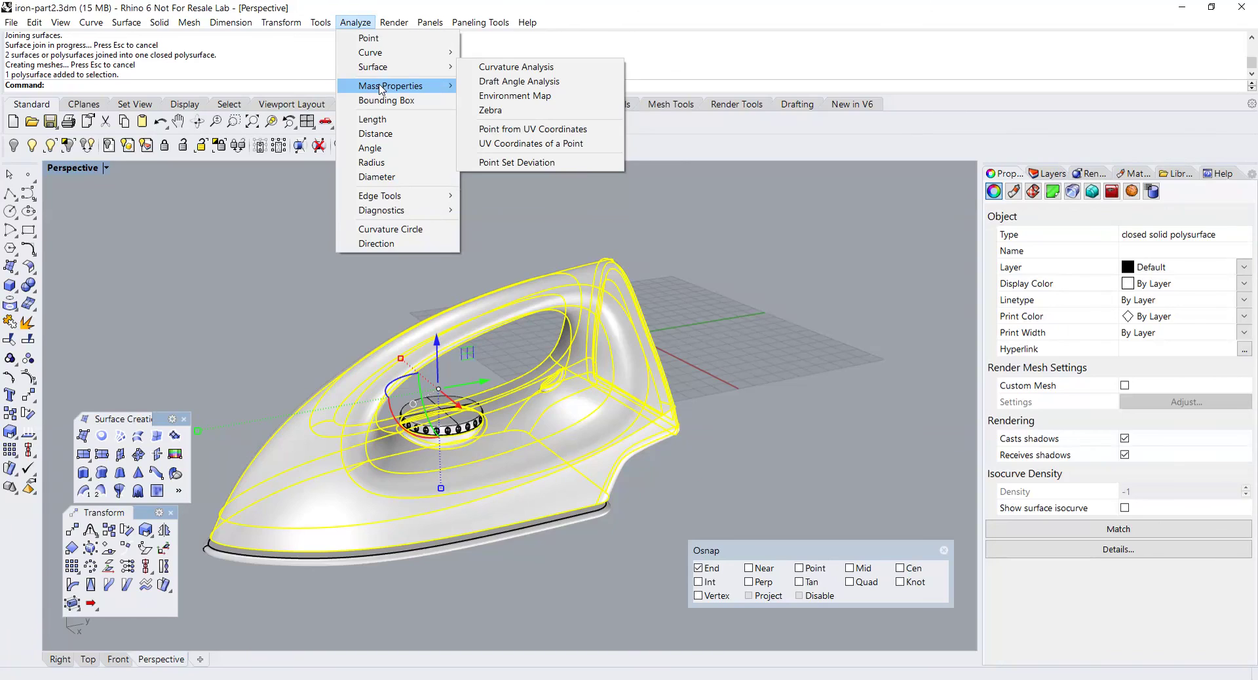
{"action": "mouse_move", "coordinate": [380, 89]}
{"action": "left_click", "coordinate": [488, 133]}
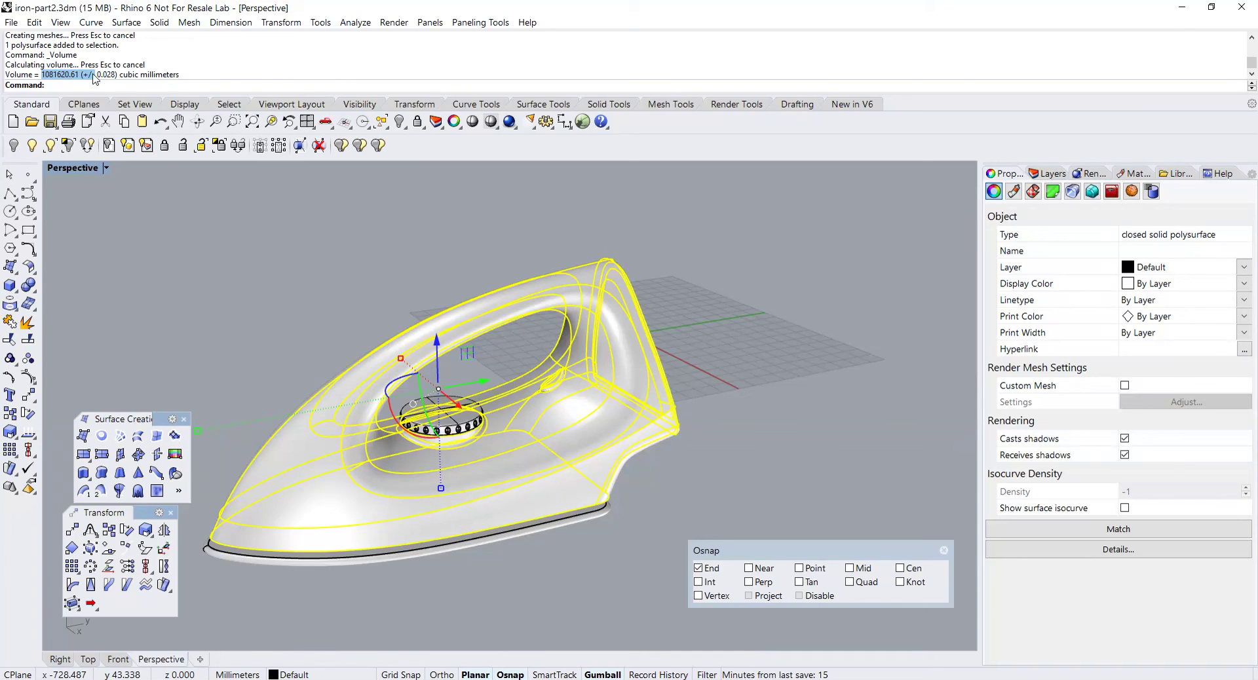
{"action": "left_click", "coordinate": [222, 242]}
{"action": "right_click_drag", "start_coordinate": [221, 242], "coordinate": [418, 345]}
- Select the whole iron and apply zebra stripe analysis to it
{"action": "left_click_drag", "start_coordinate": [264, 200], "coordinate": [770, 578]}
{"action": "scroll", "coordinate": [740, 472], "scroll_direction": "up", "scroll_amount": 3}
{"action": "right_click_drag", "start_coordinate": [734, 455], "coordinate": [805, 344]}
{"action": "left_click", "coordinate": [355, 23]}
{"action": "mouse_move", "coordinate": [380, 73]}
{"action": "left_click", "coordinate": [491, 108]}
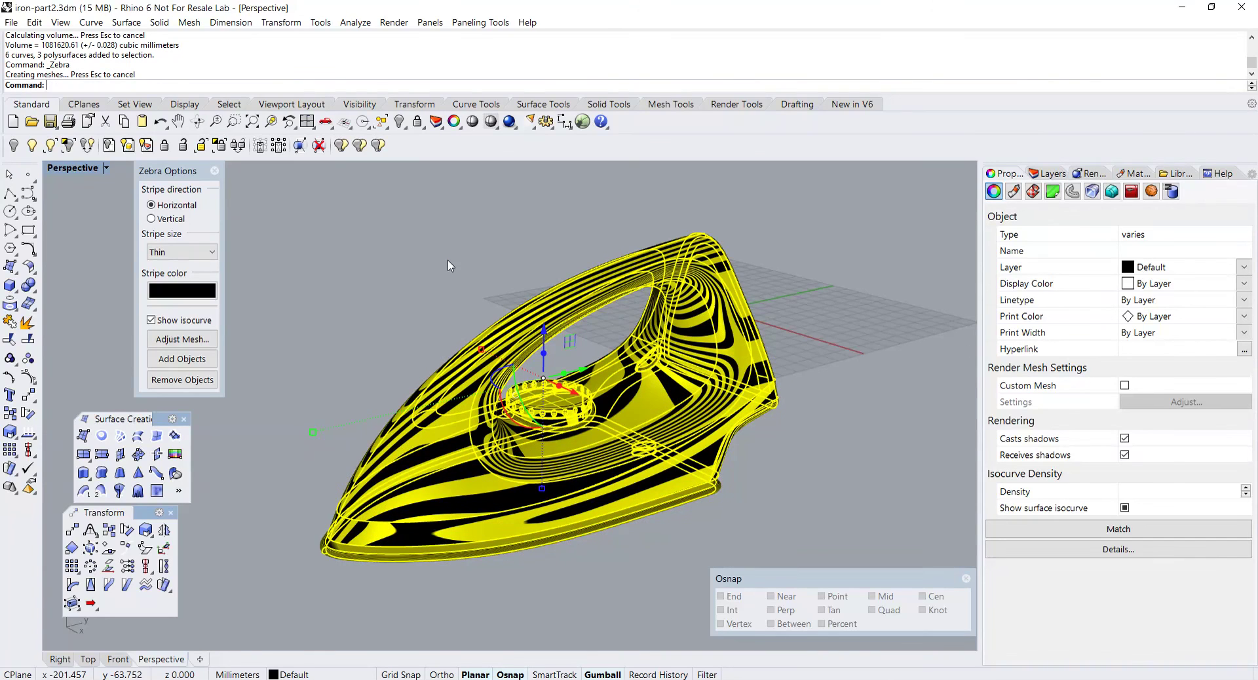
{"action": "left_click", "coordinate": [455, 282]}
{"action": "scroll", "coordinate": [590, 382], "scroll_direction": "up", "scroll_amount": 8}
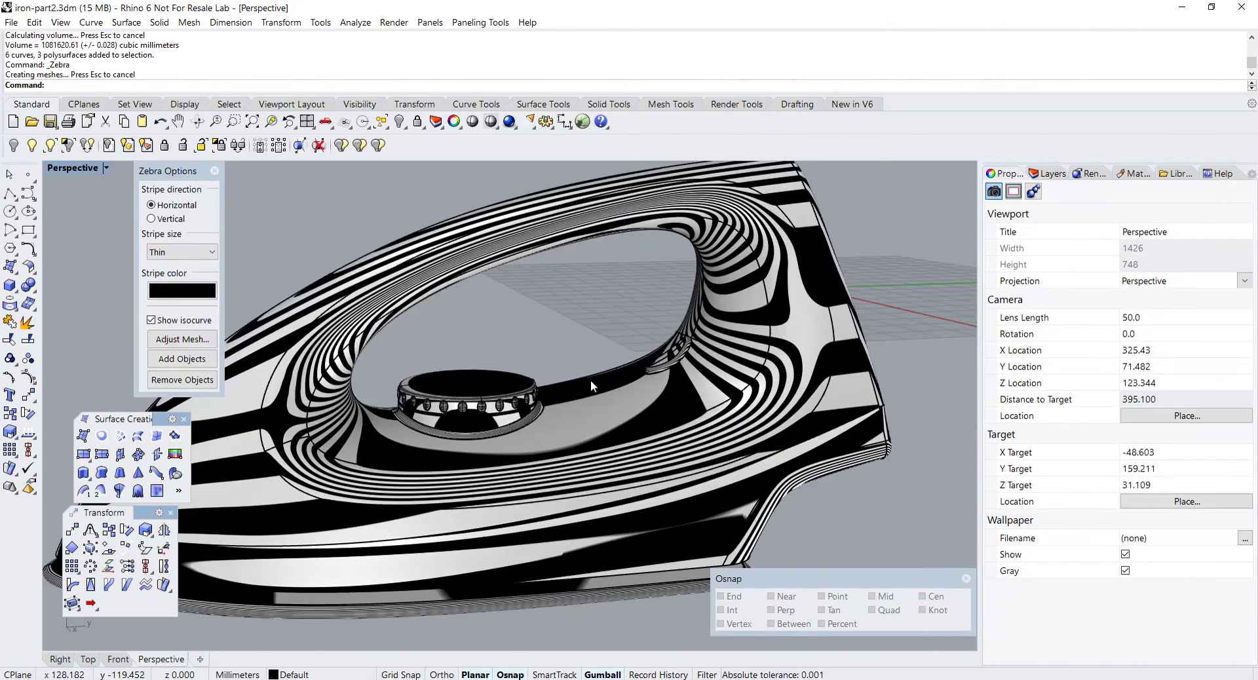
{"action": "scroll", "coordinate": [550, 389], "scroll_direction": "up", "scroll_amount": 3}
{"action": "right_click_drag", "start_coordinate": [550, 390], "coordinate": [468, 336]}
{"action": "scroll", "coordinate": [751, 424], "scroll_direction": "down", "scroll_amount": 5}
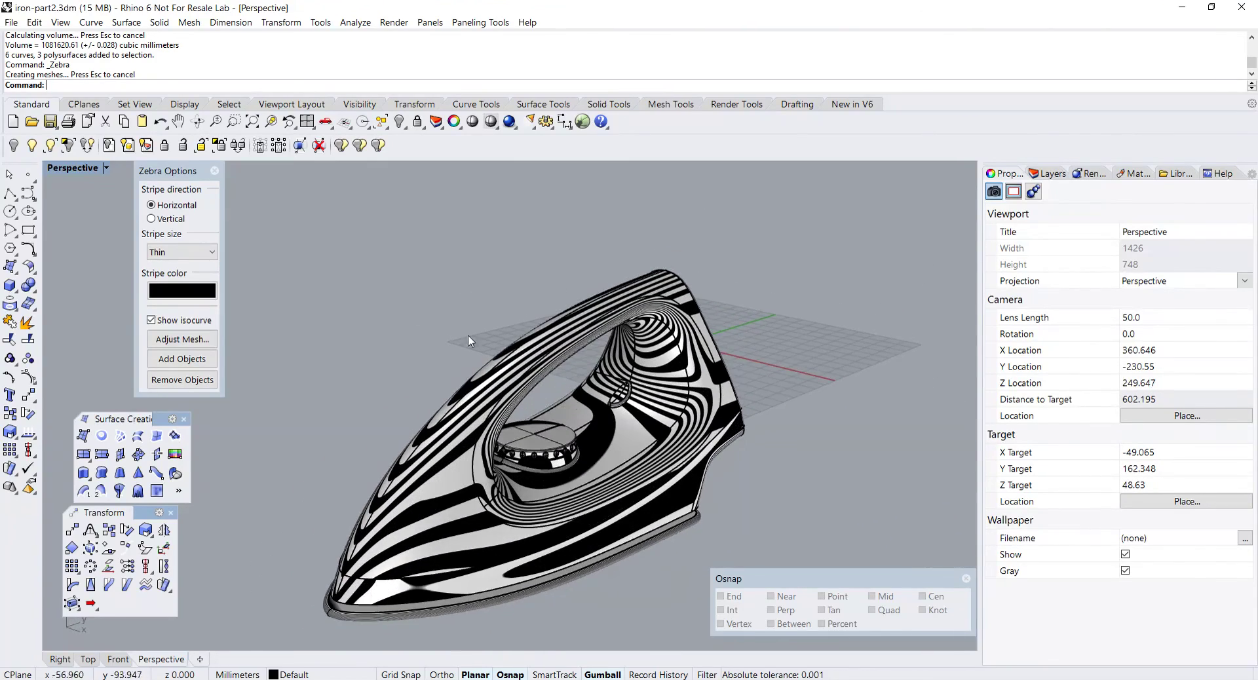
{"action": "left_click", "coordinate": [214, 171]}
{"action": "right_click_drag", "start_coordinate": [354, 342], "coordinate": [357, 319], "text": "shift"}
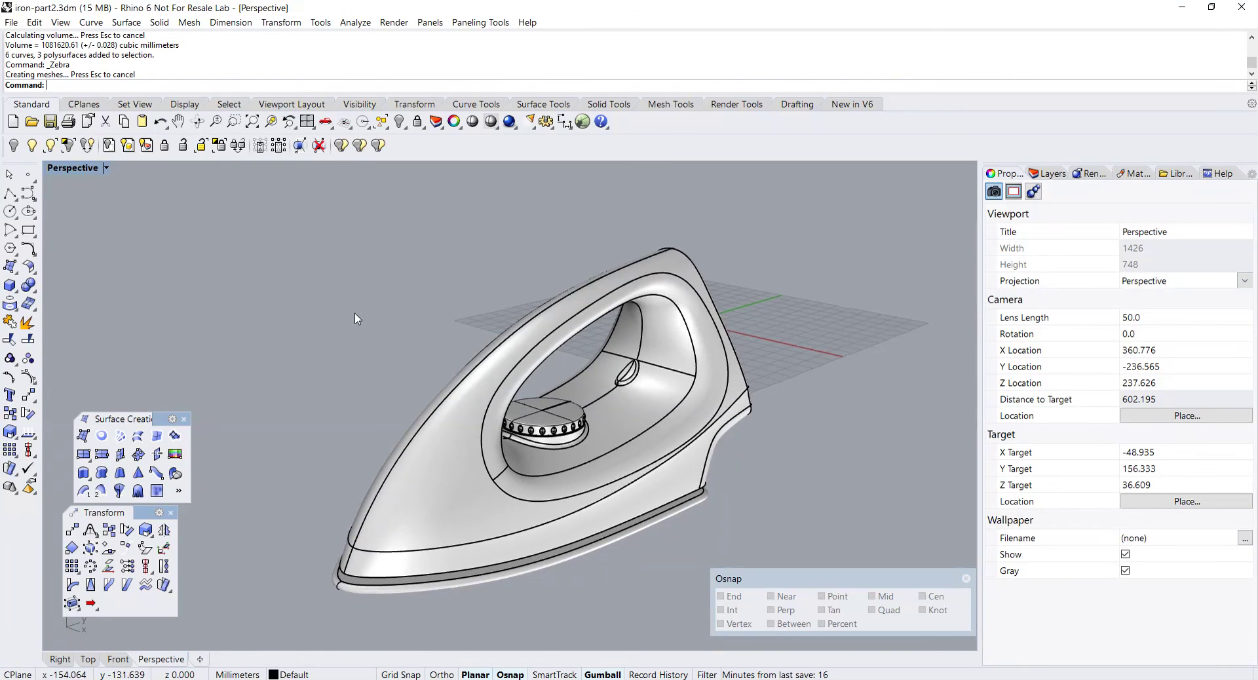
- Switch the Perspective viewport to Rendered display and window-select the iron
{"action": "left_click", "coordinate": [71, 174]}
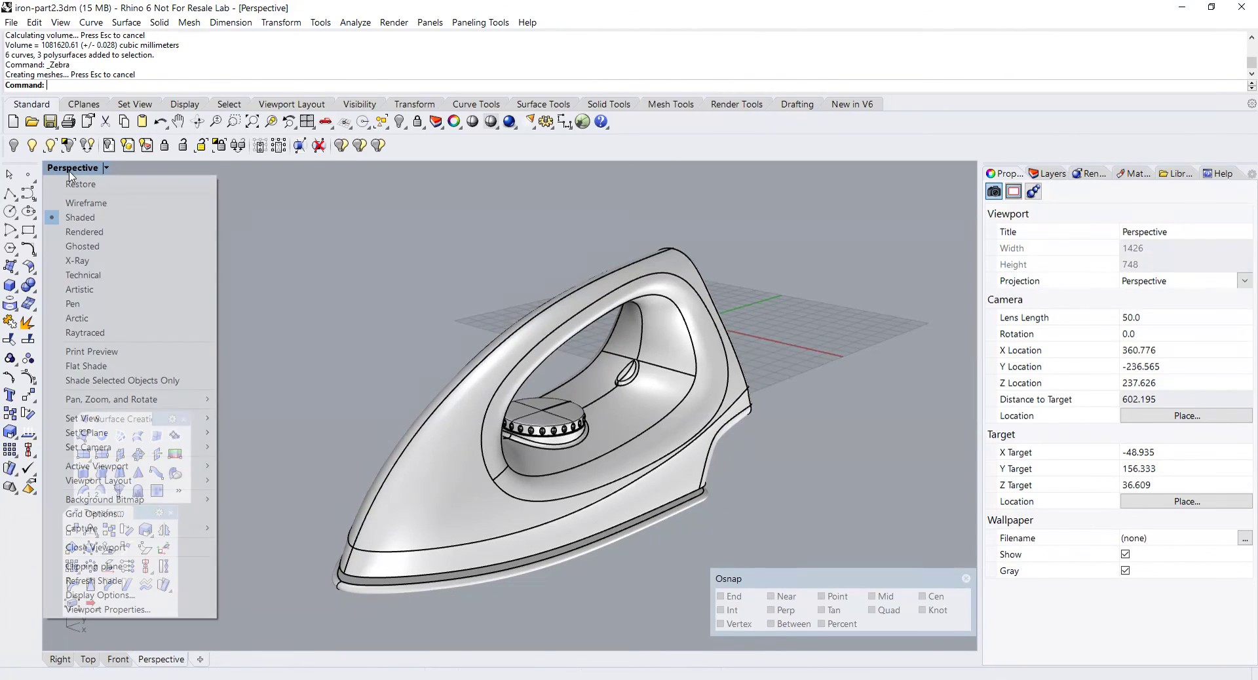
{"action": "left_click", "coordinate": [88, 233]}
{"action": "right_click_drag", "start_coordinate": [412, 393], "coordinate": [441, 378]}
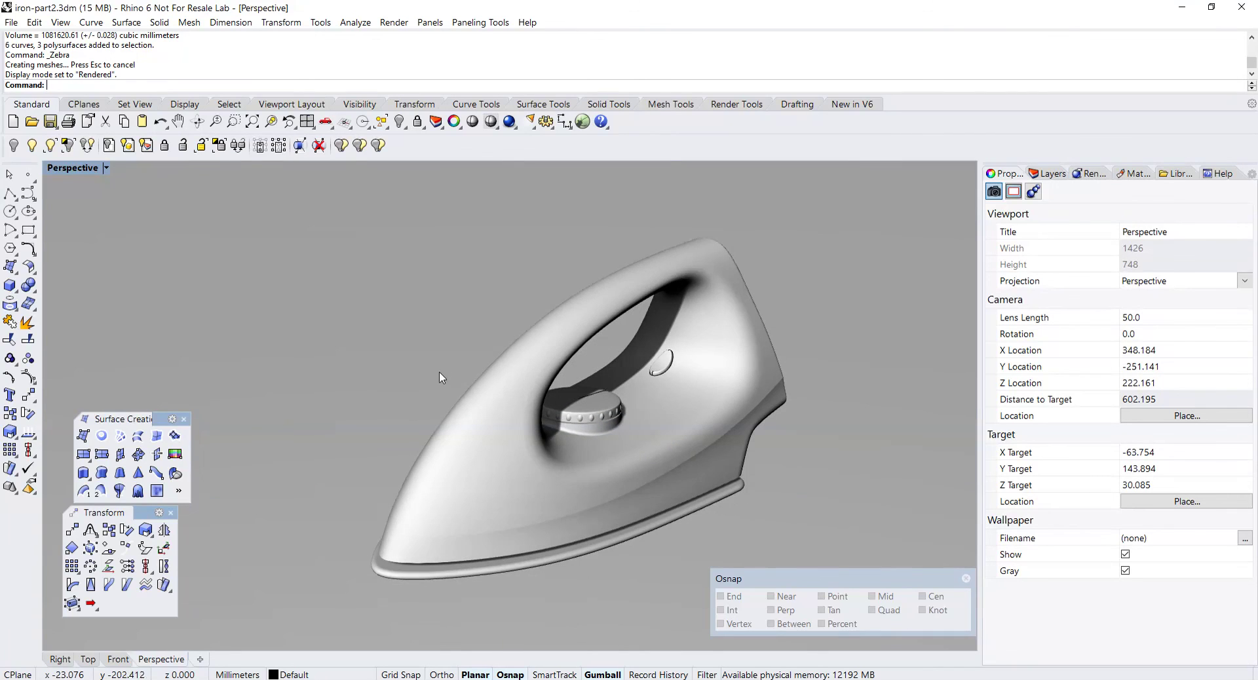
{"action": "scroll", "coordinate": [441, 378], "scroll_direction": "down", "scroll_amount": 2}
{"action": "left_click_drag", "start_coordinate": [301, 235], "coordinate": [791, 542]}
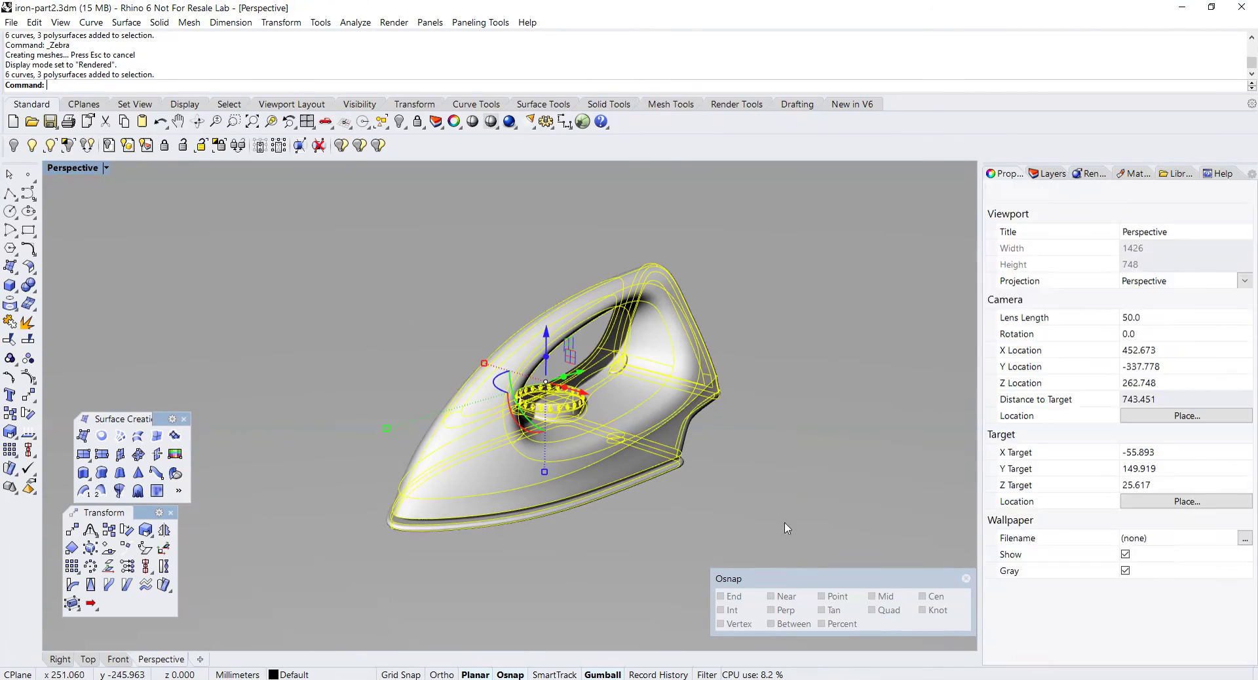
- Apply the gold environment map and inspect reflections on the handle and knob
{"action": "left_click", "coordinate": [365, 24]}
{"action": "mouse_move", "coordinate": [400, 67]}
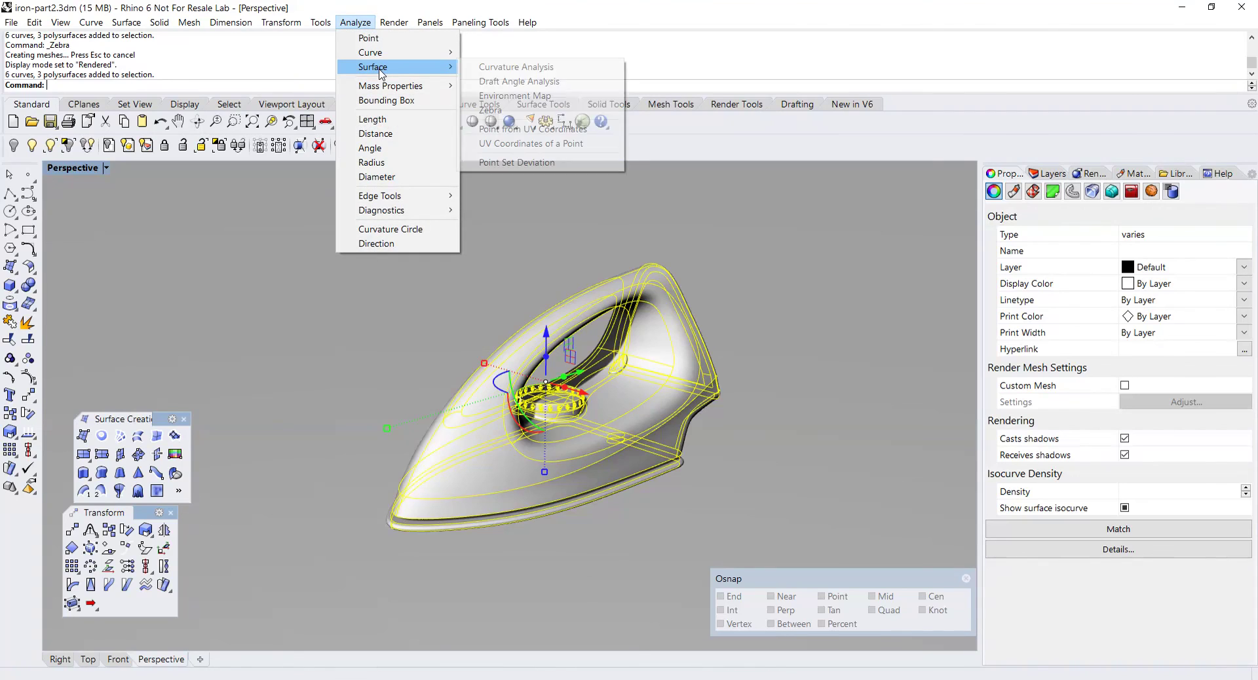
{"action": "left_click", "coordinate": [502, 96]}
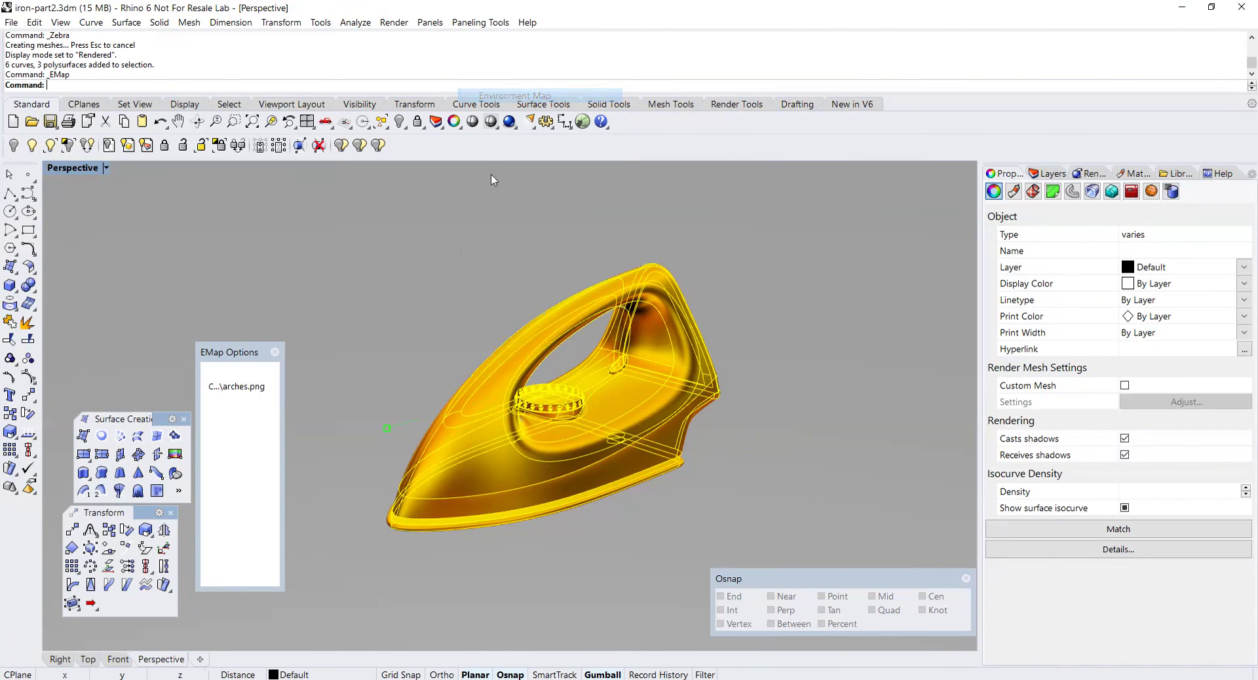
{"action": "left_click", "coordinate": [482, 352]}
{"action": "scroll", "coordinate": [592, 399], "scroll_direction": "up", "scroll_amount": 9}
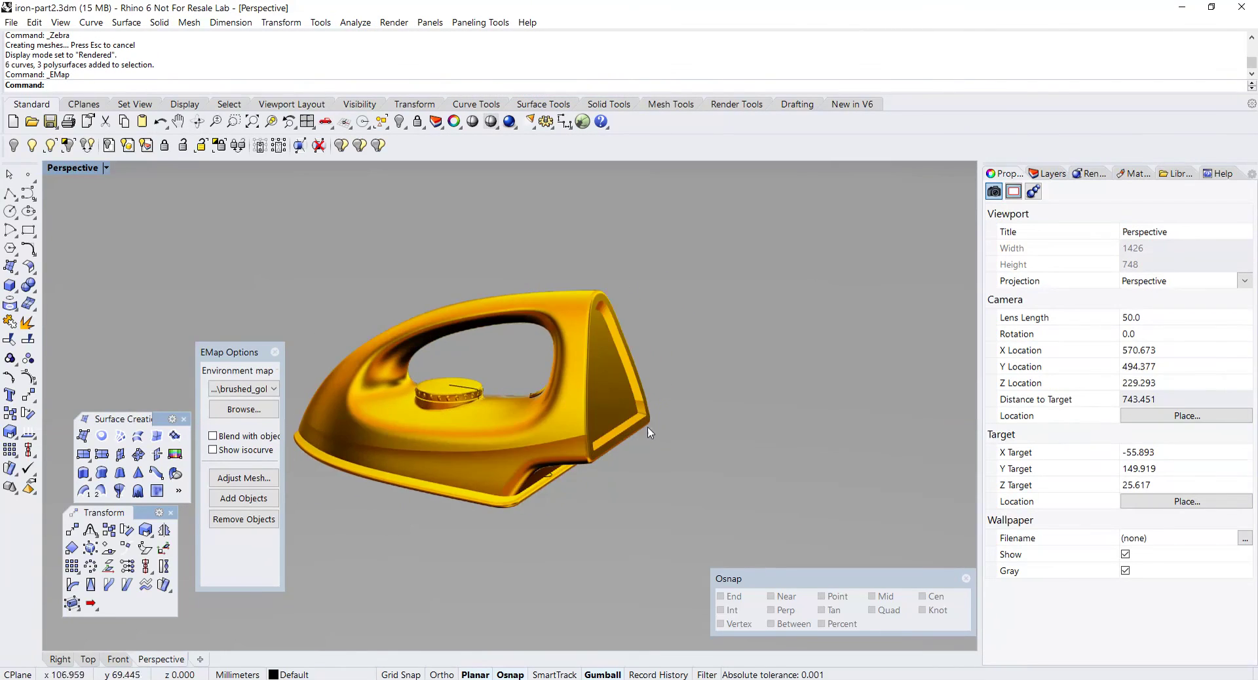
{"action": "right_click_drag", "start_coordinate": [535, 399], "coordinate": [741, 406]}
{"action": "scroll", "coordinate": [724, 399], "scroll_direction": "down", "scroll_amount": 3}
{"action": "scroll", "coordinate": [740, 406], "scroll_direction": "down", "scroll_amount": 3}
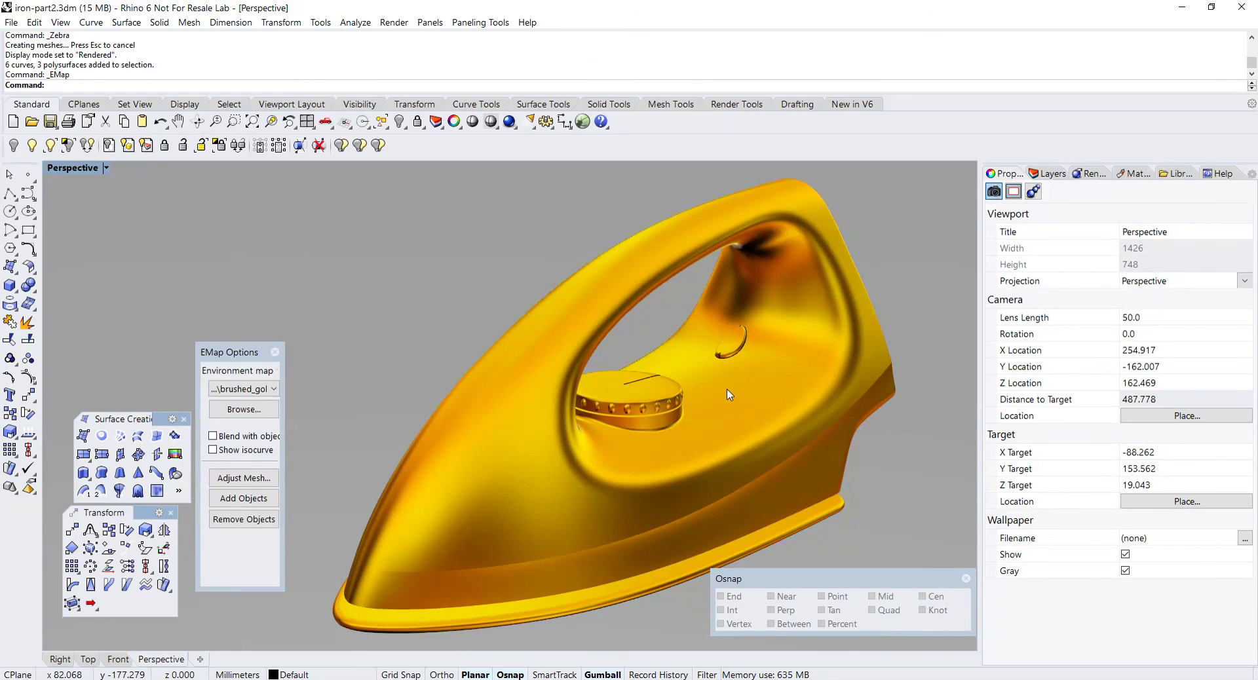
{"action": "right_click_drag", "start_coordinate": [714, 404], "coordinate": [696, 403], "text": "shift"}
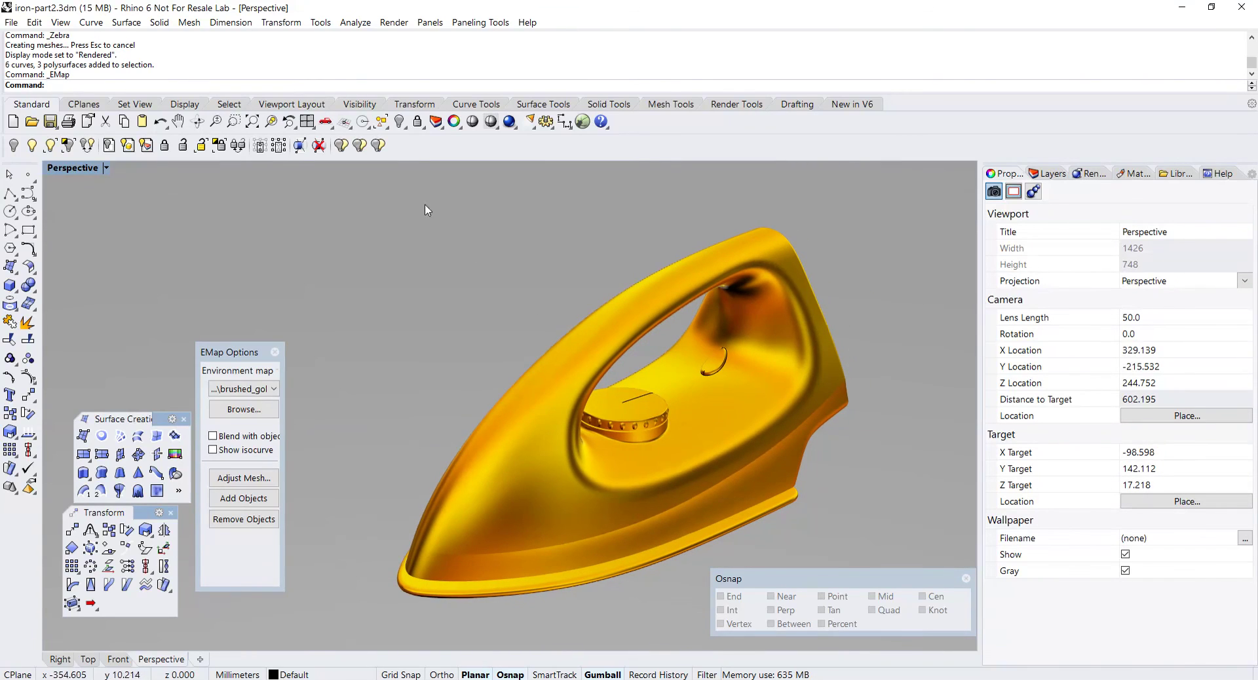
- Select all leftover curves in the model and delete them
{"action": "left_click", "coordinate": [386, 129]}
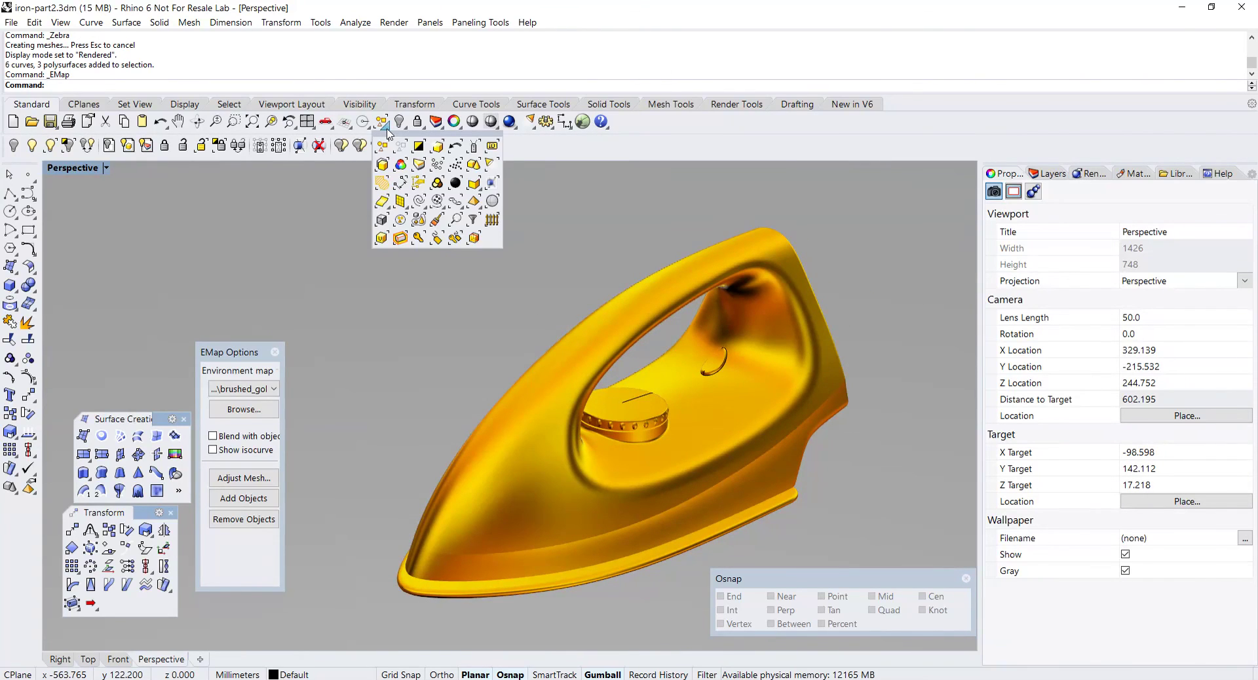
{"action": "left_click", "coordinate": [419, 201]}
{"action": "key", "text": "Delete"}
{"action": "right_click_drag", "start_coordinate": [517, 334], "coordinate": [468, 311]}
{"action": "scroll", "coordinate": [469, 301], "scroll_direction": "up", "scroll_amount": 3}
{"action": "scroll", "coordinate": [467, 303], "scroll_direction": "down", "scroll_amount": 3}
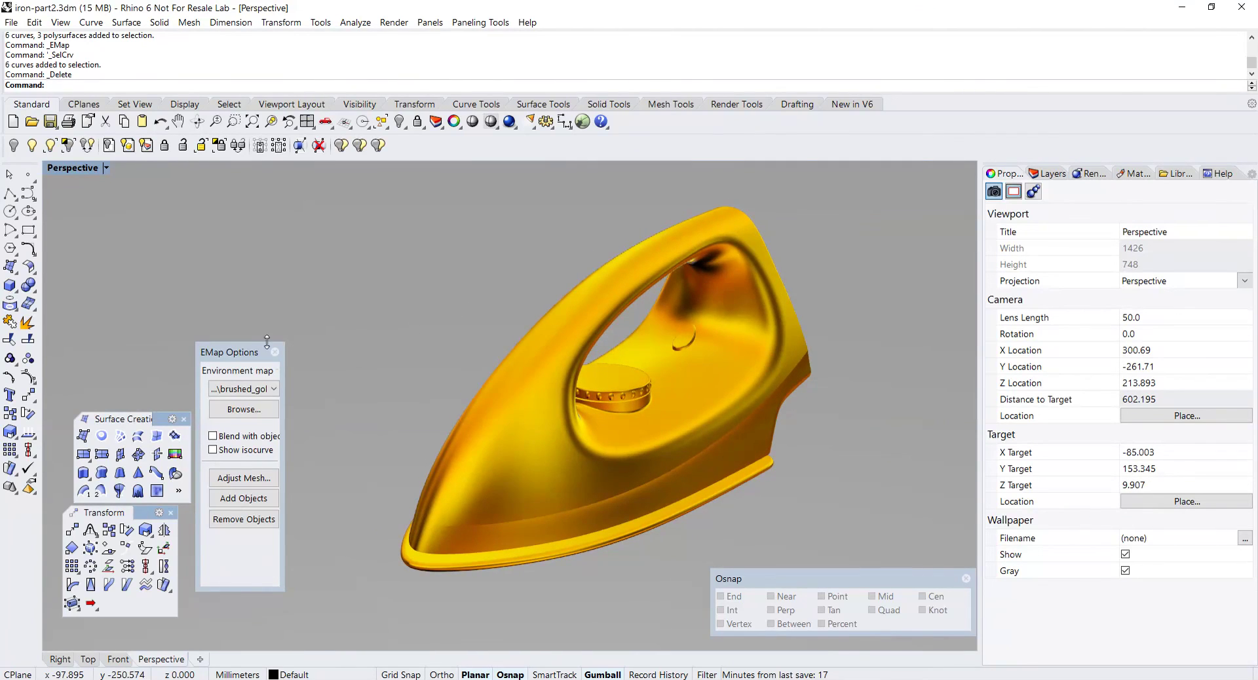
- Turn off the environment map analysis so the iron shows plain grey
{"action": "left_click_drag", "start_coordinate": [253, 347], "coordinate": [284, 285]}
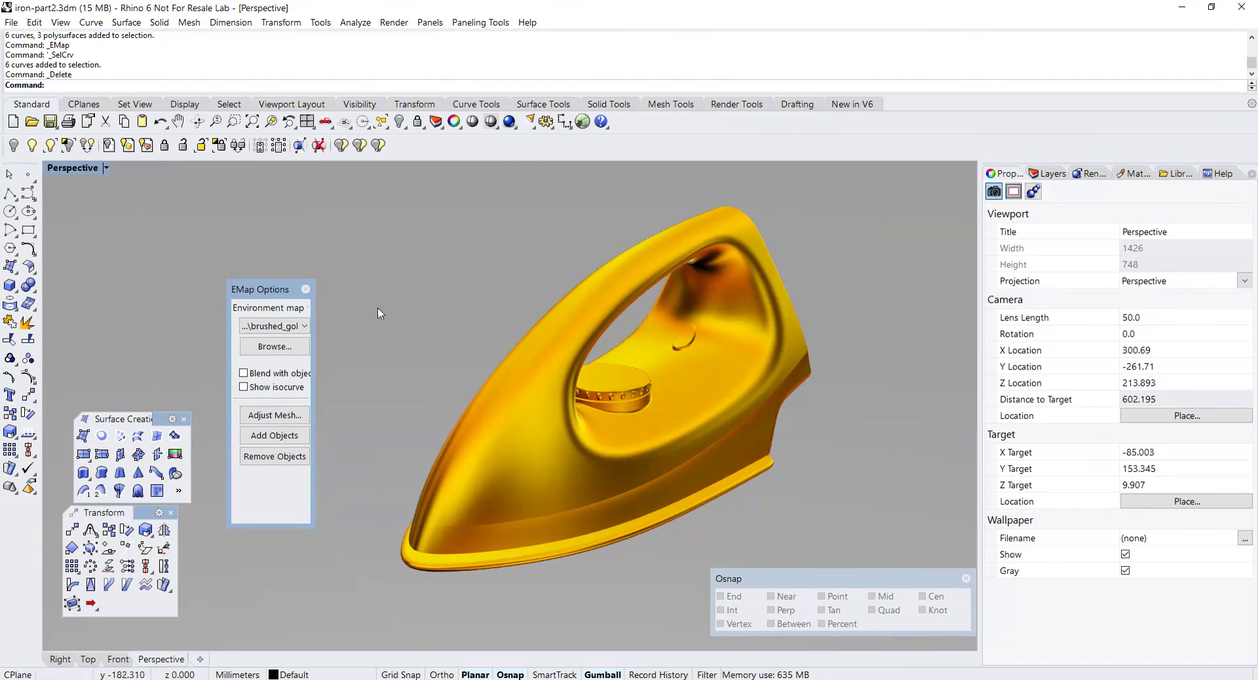
{"action": "scroll", "coordinate": [435, 323], "scroll_direction": "up", "scroll_amount": 2}
{"action": "scroll", "coordinate": [435, 325], "scroll_direction": "down", "scroll_amount": 2}
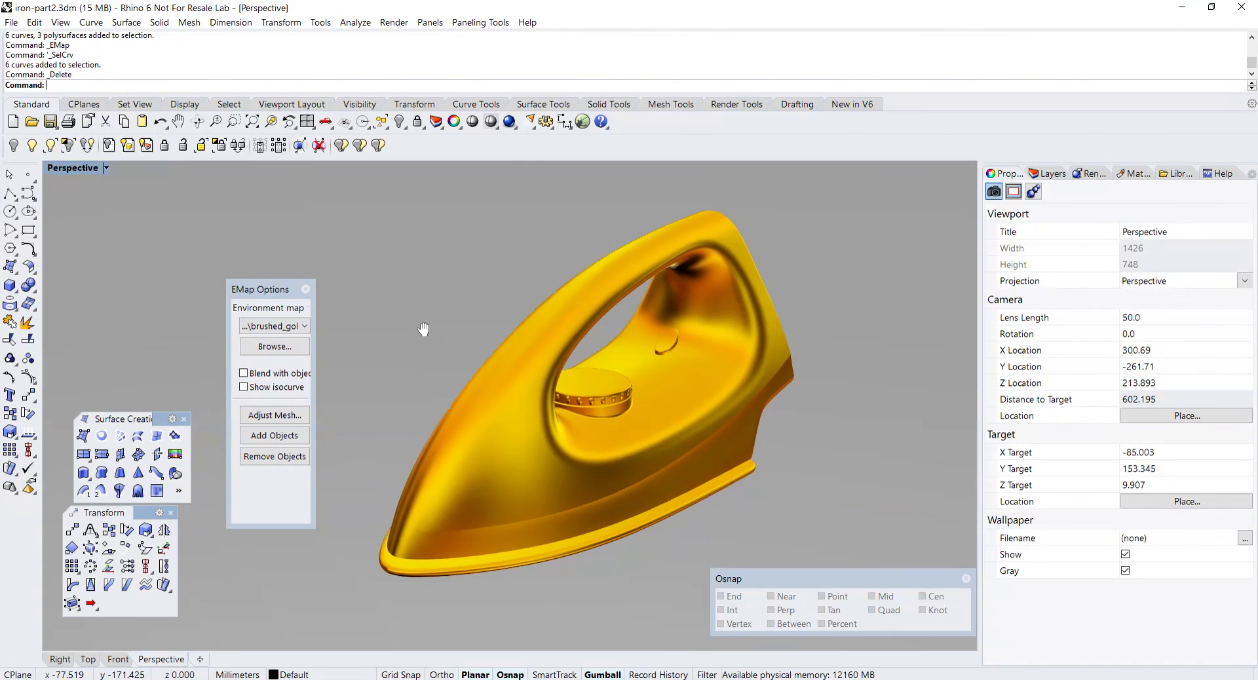
{"action": "left_click", "coordinate": [305, 289]}
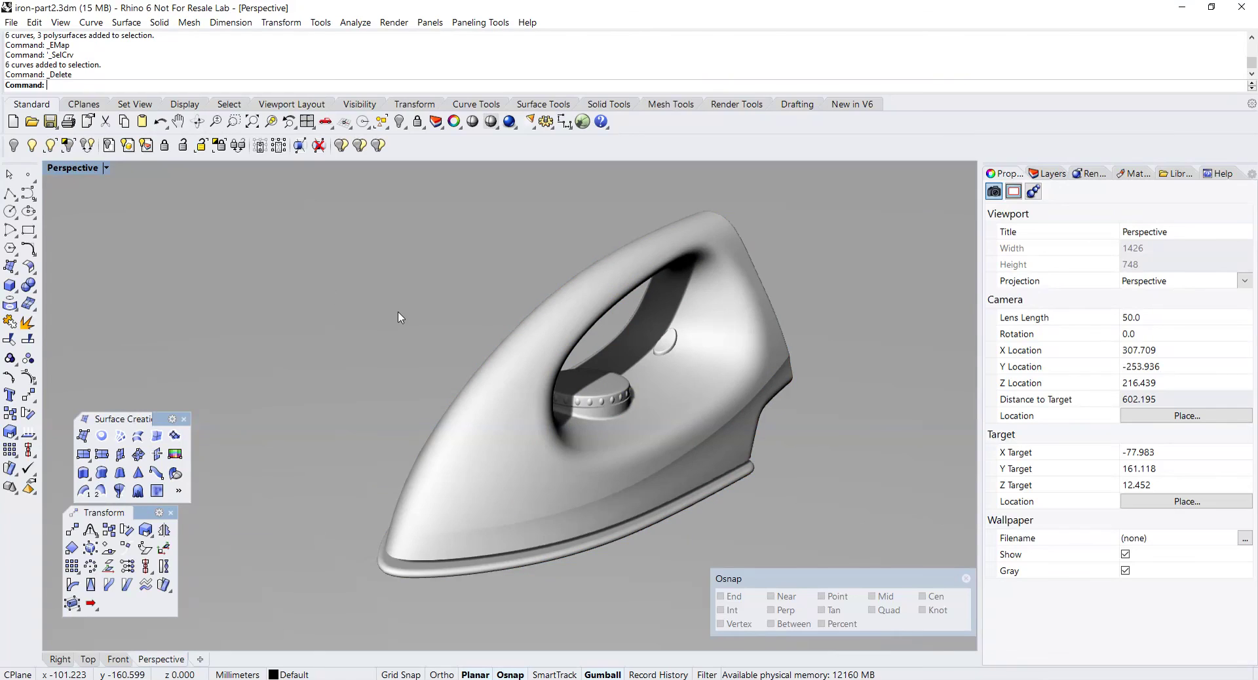